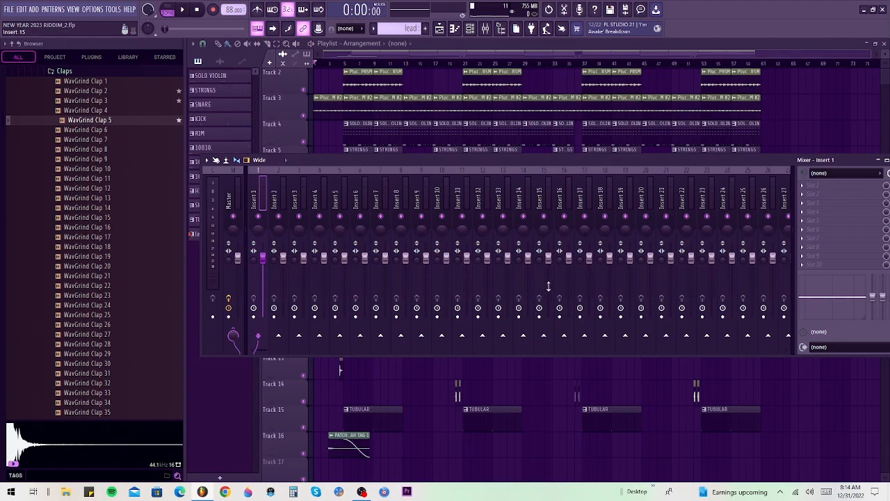
Step: Play the arrangement and lower the volume faders of Inserts 17, 9, 15 and 18 slightly to moderately, with Insert 10 at about 70%
drag(460, 167, 446, 213)
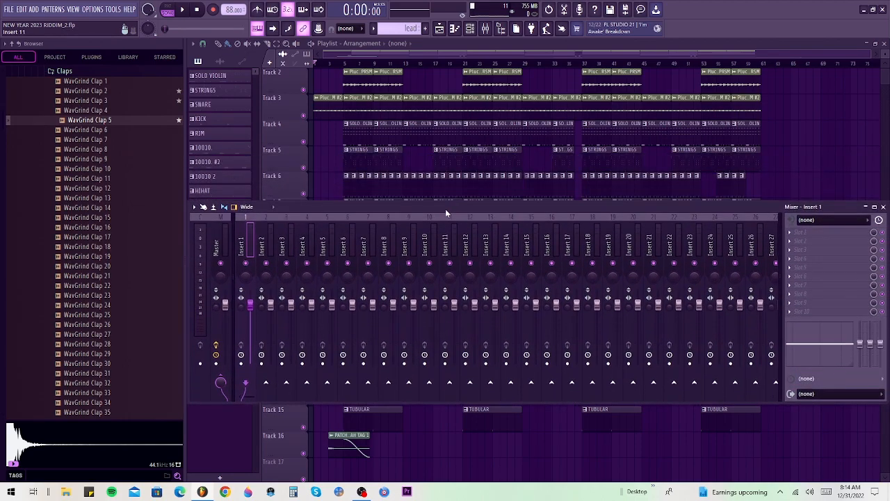
key(space)
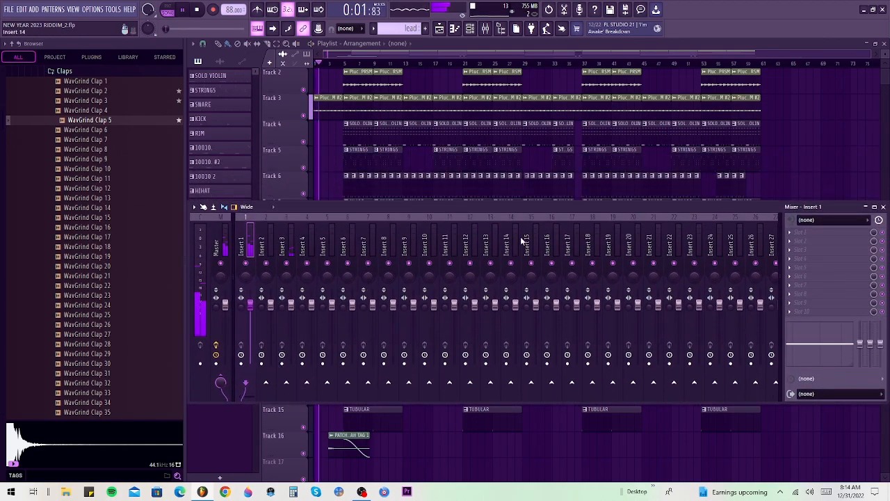
drag(447, 207, 450, 237)
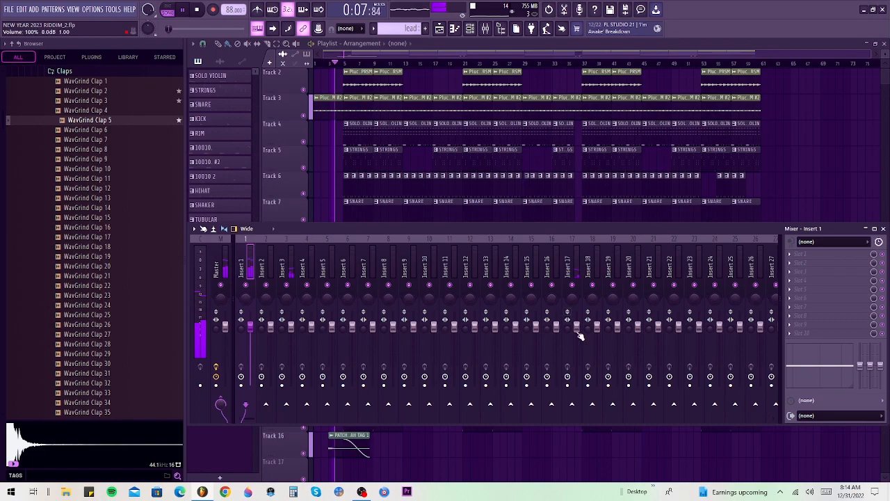
drag(577, 326, 577, 332)
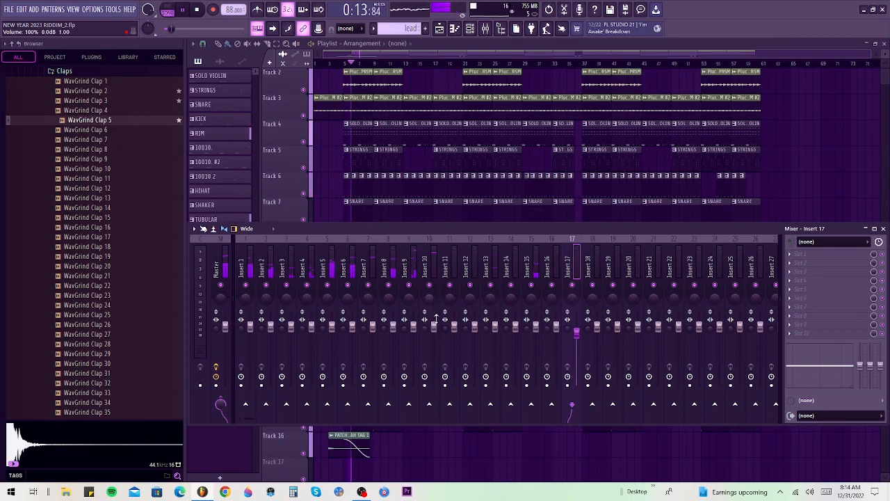
drag(436, 332, 413, 332)
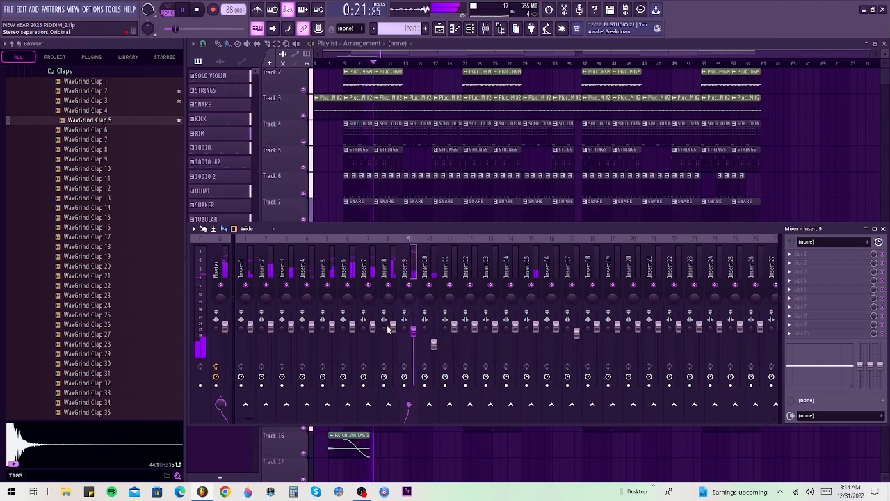
drag(536, 326, 536, 332)
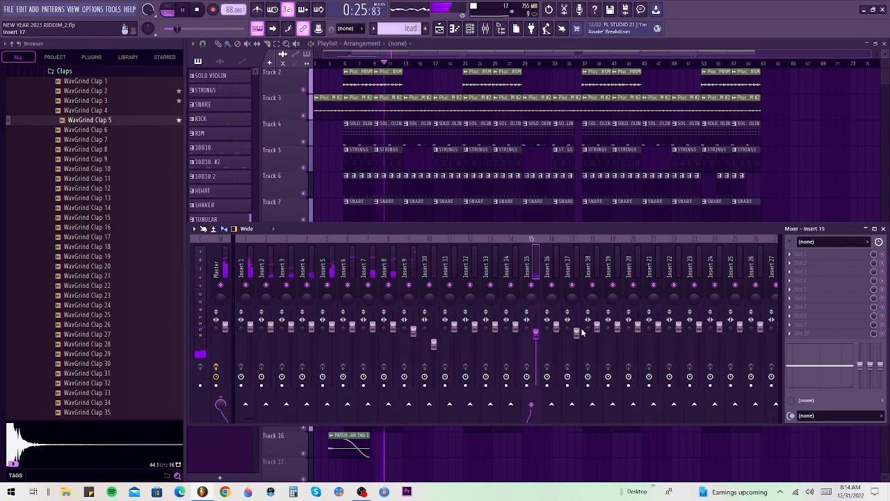
drag(597, 325, 602, 357)
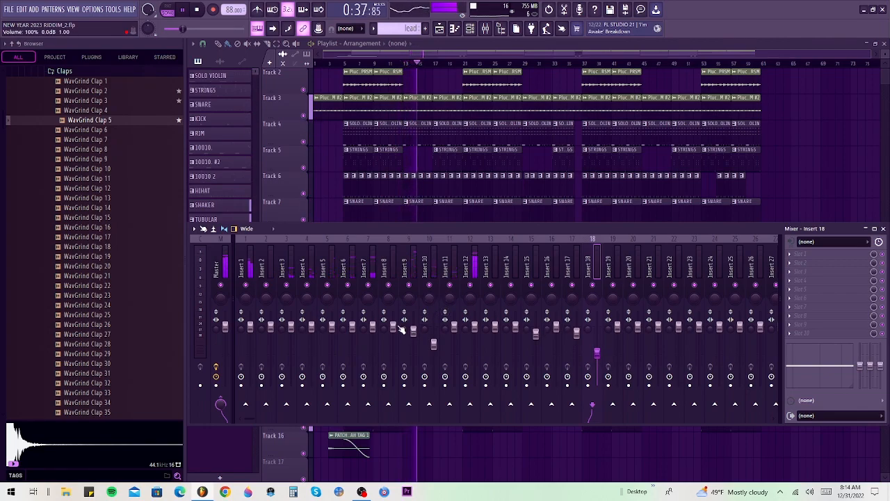
Step: Lower the faders of Inserts 12, 14, 10 and 8, bring Insert 18 to about 36%, and nudge Insert 6 up slightly
drag(474, 326, 475, 333)
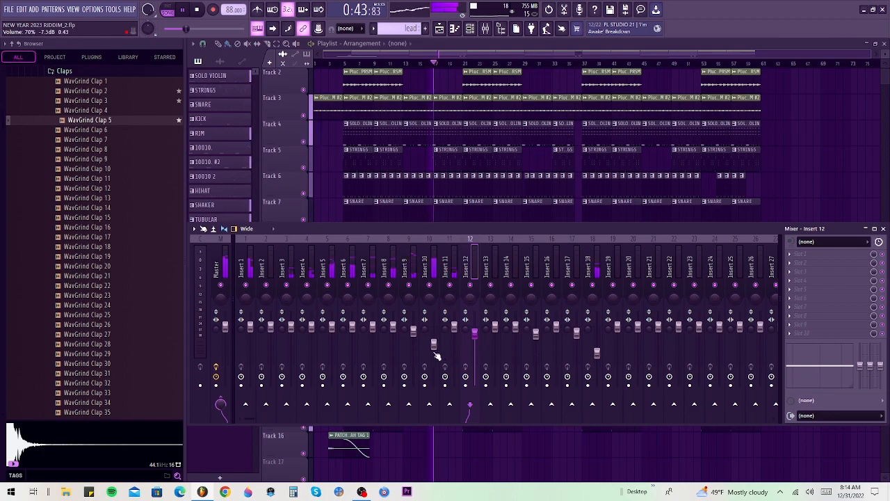
drag(597, 353, 599, 365)
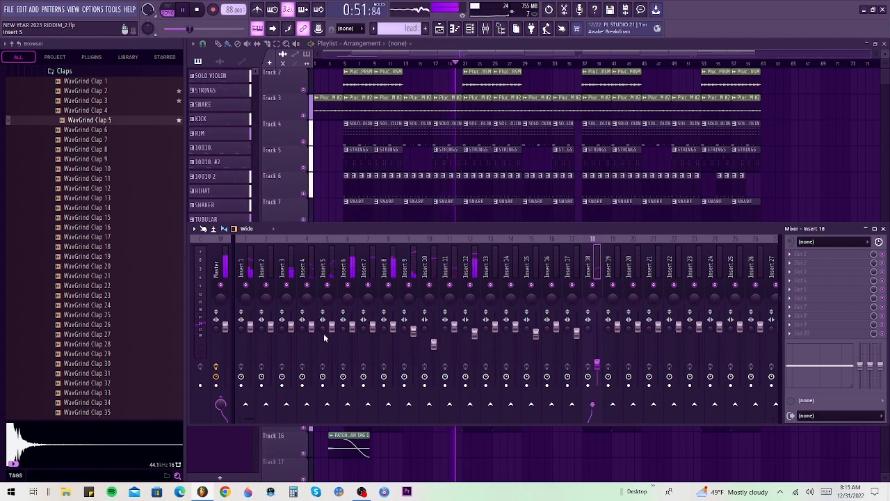
drag(519, 335, 519, 349)
click(537, 333)
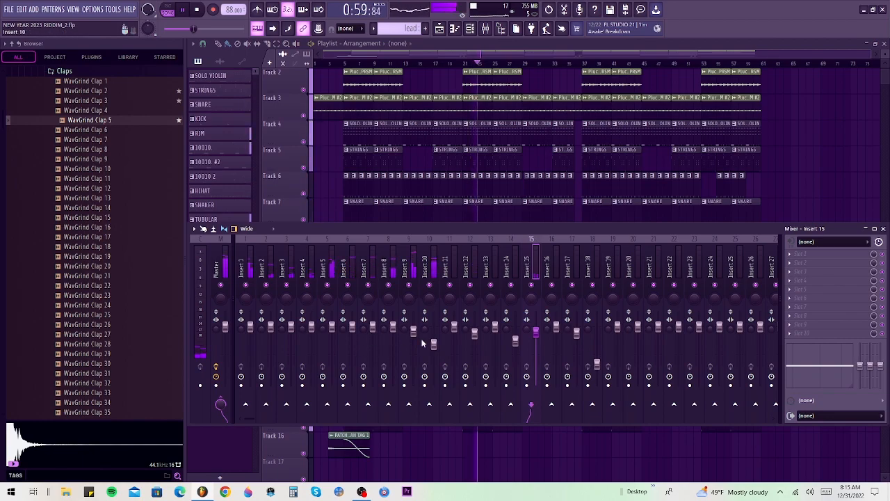
drag(434, 344, 434, 347)
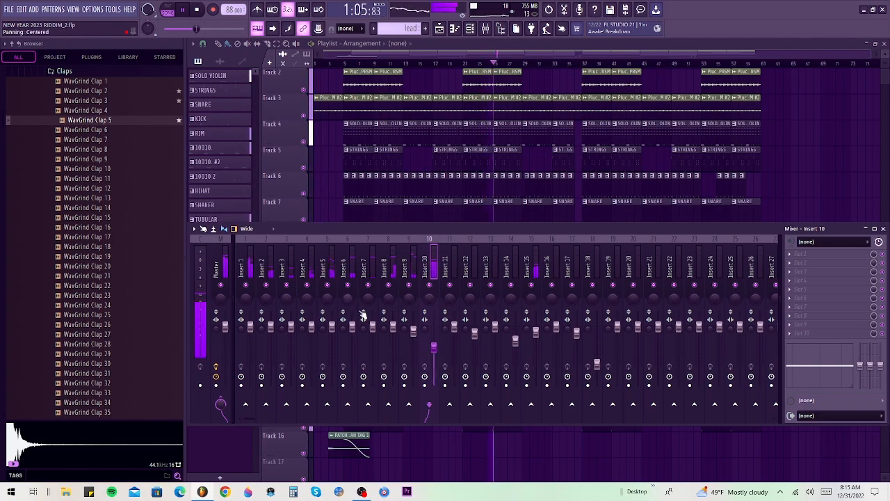
drag(353, 327, 393, 336)
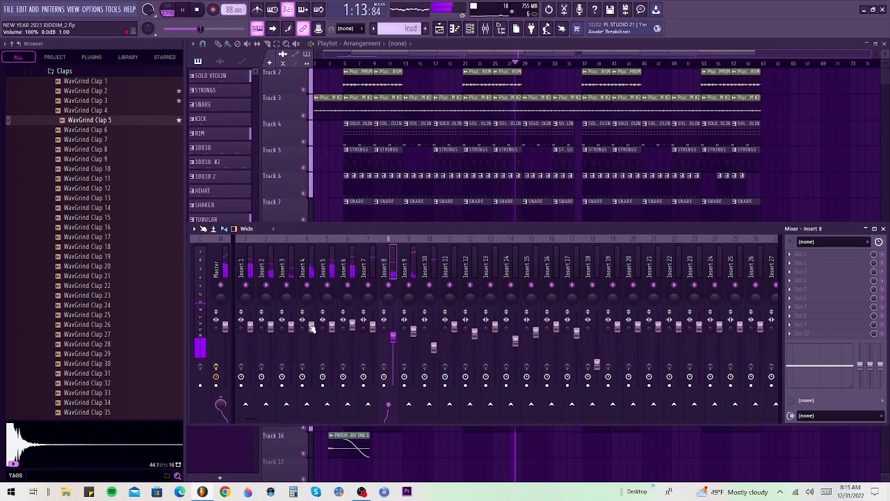
Step: Move the mixer window down so playlist tracks 2 to 9 stay uncovered, and stop playback
click(308, 285)
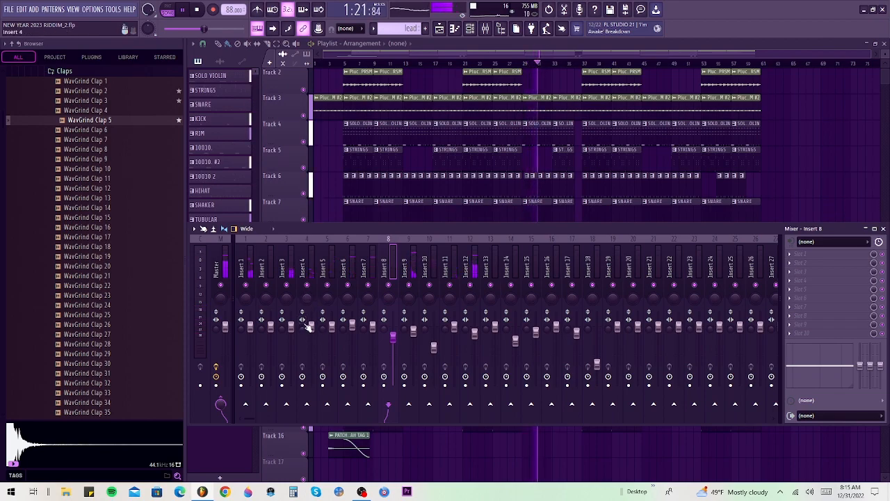
drag(346, 230, 351, 289)
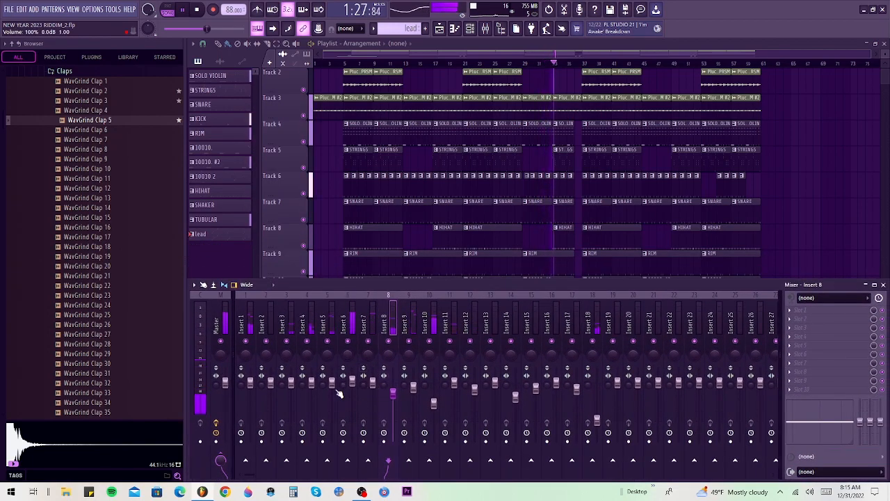
key(space)
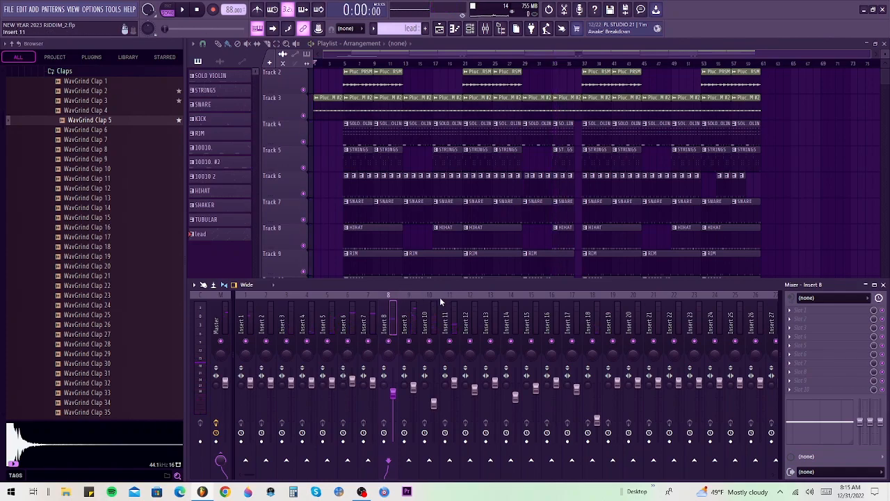
Step: Select mixer tracks Insert 1 through Insert 18 and lower all their volume faders together to 0%
click(249, 321)
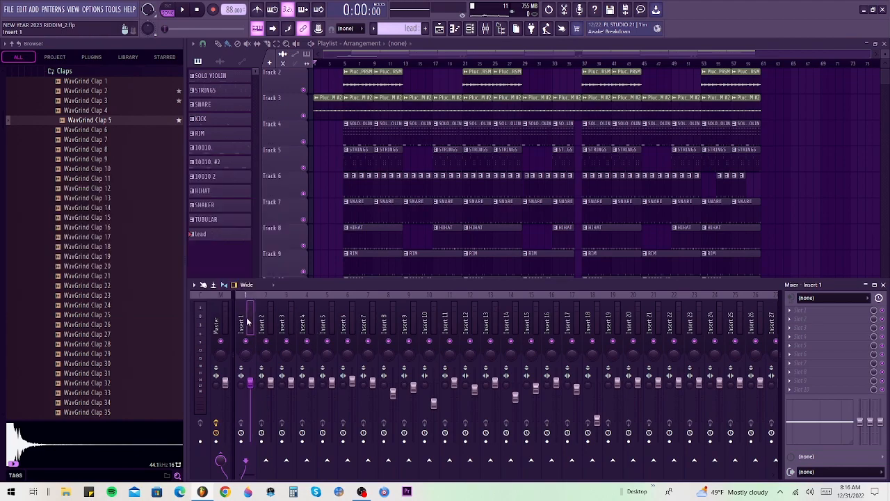
drag(270, 325, 557, 338)
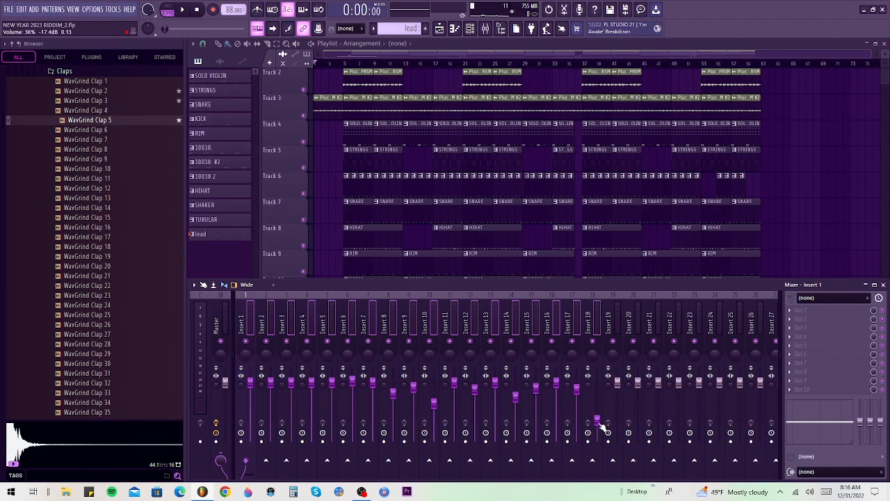
drag(599, 421, 599, 473)
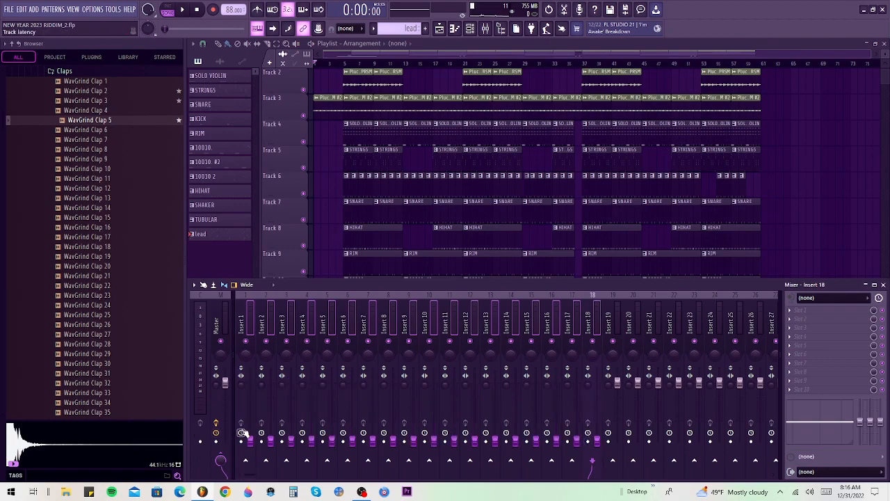
click(608, 327)
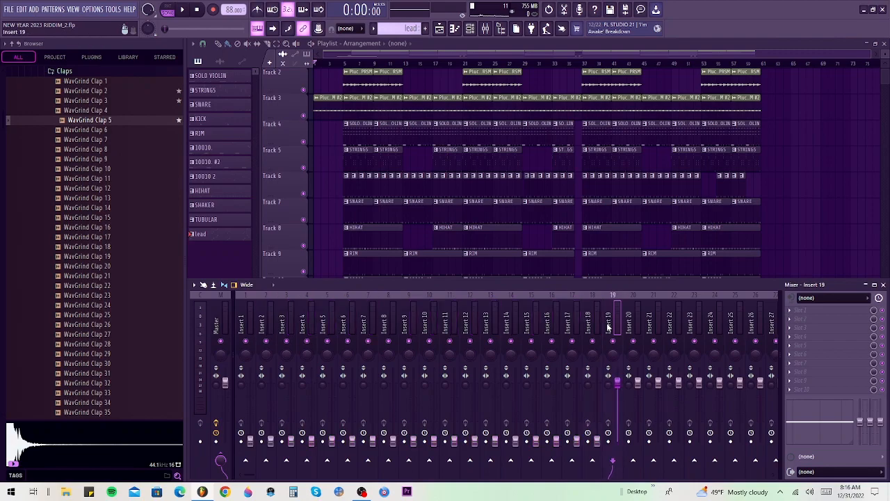
Step: Raise the Insert 1 fader to about 69% while playing the arrangement, and stop playback
click(252, 444)
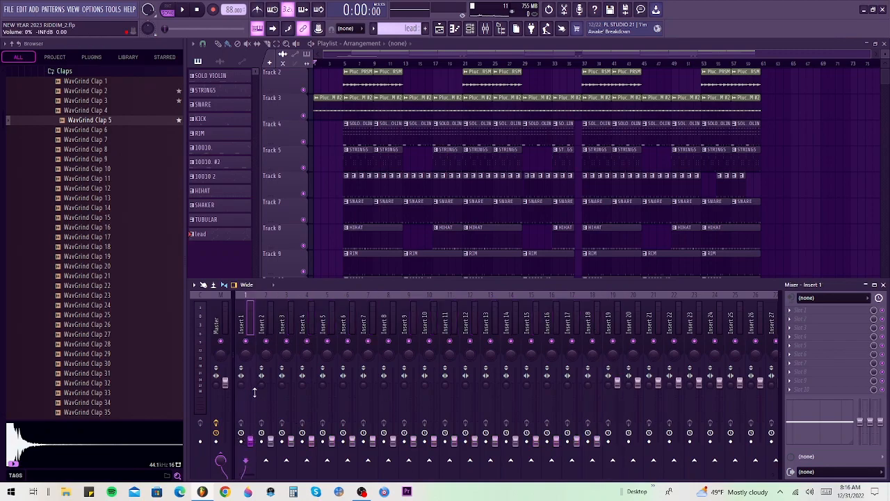
key(space)
drag(253, 402, 253, 401)
key(space)
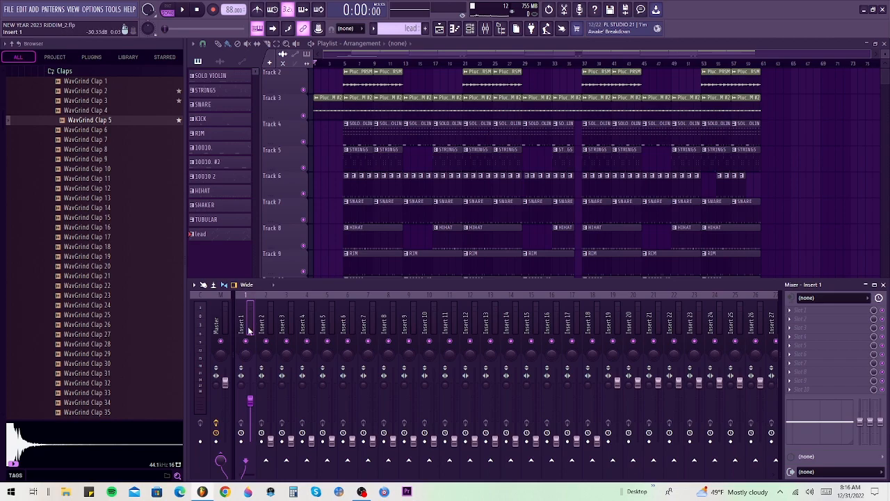
Step: Audition Insert 1 and the SOLO VIOLIN pattern with the channel rack open to identify the sounds, and close the rack
key(space)
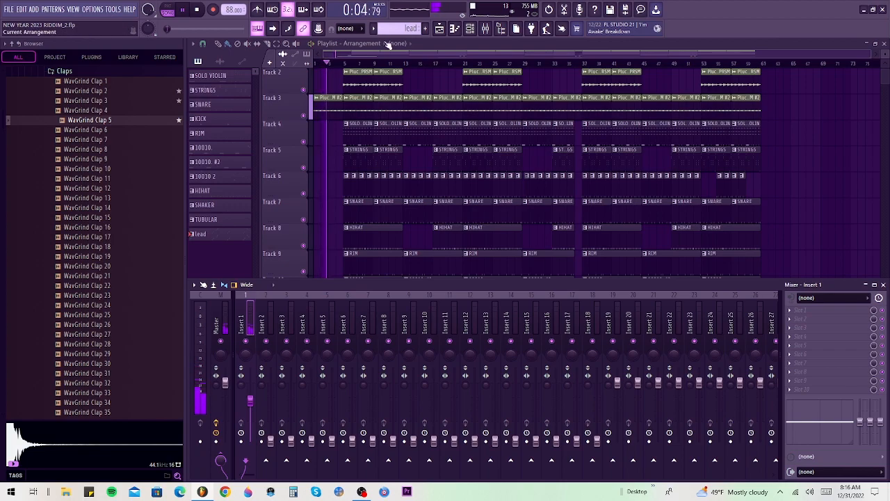
click(470, 29)
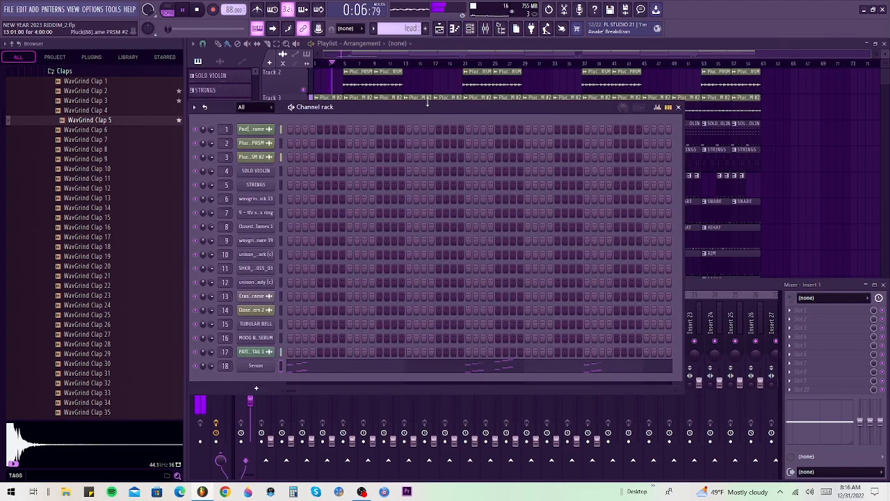
key(space)
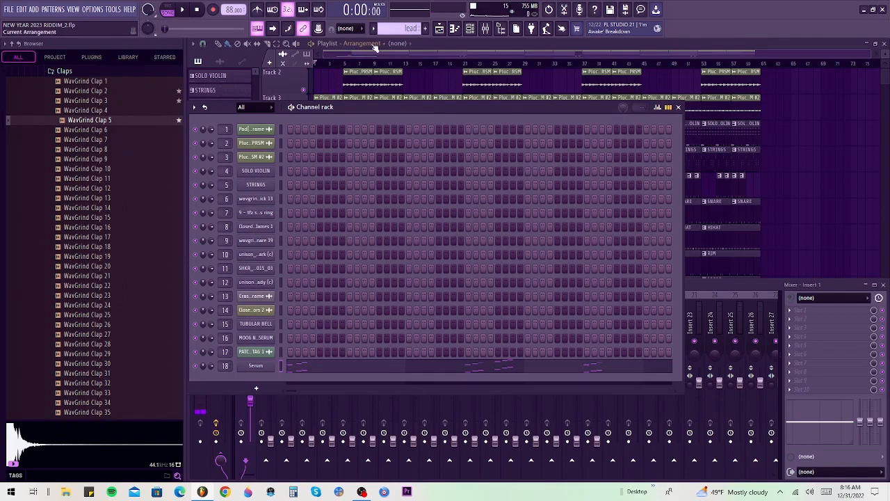
click(375, 30)
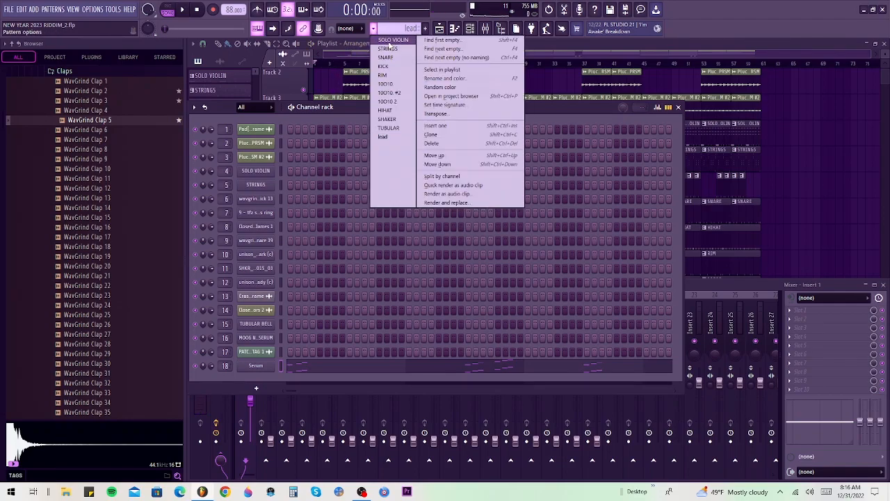
click(390, 40)
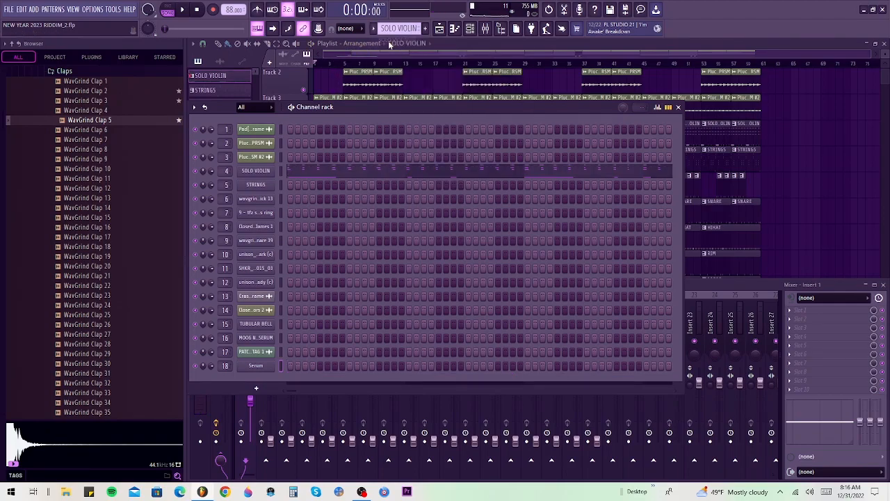
key(space)
key(space)
click(374, 30)
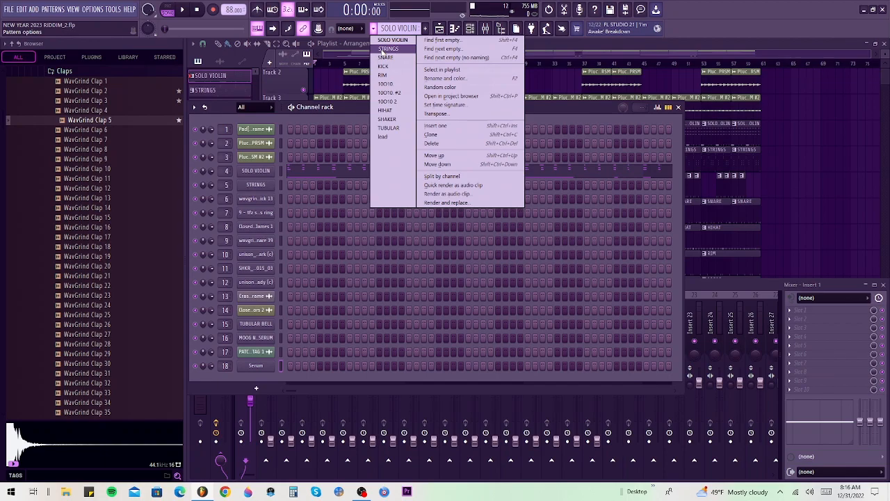
click(700, 10)
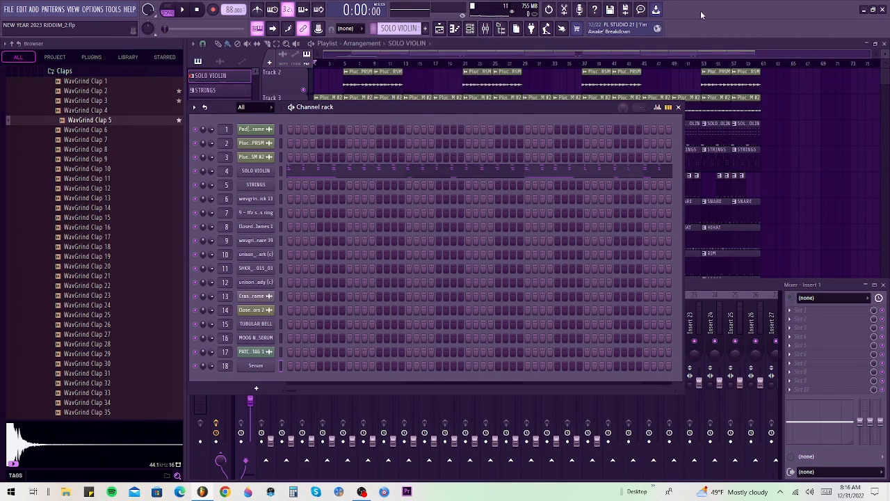
click(677, 109)
Step: Rename mixer track Insert 1 as PAD
right_click(240, 324)
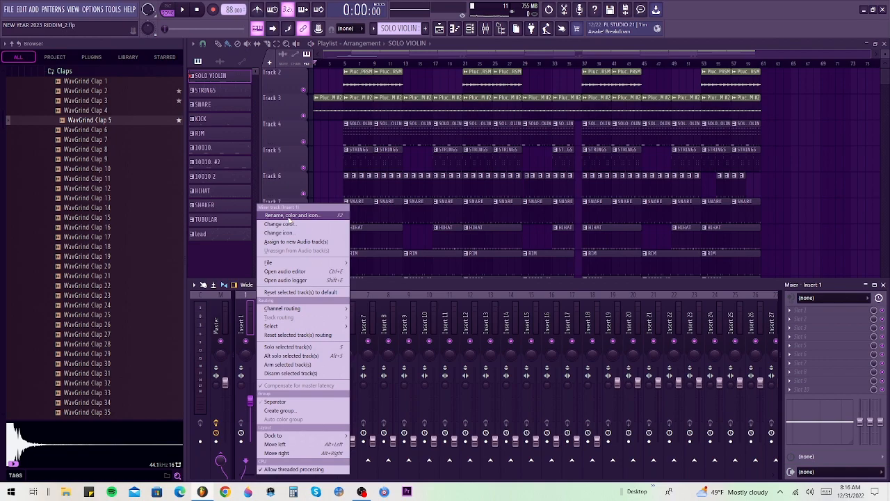
click(290, 217)
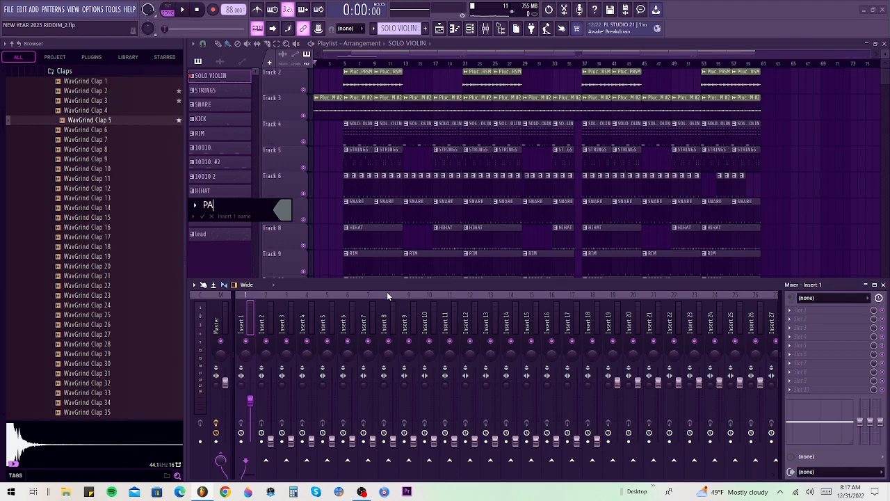
key(Return)
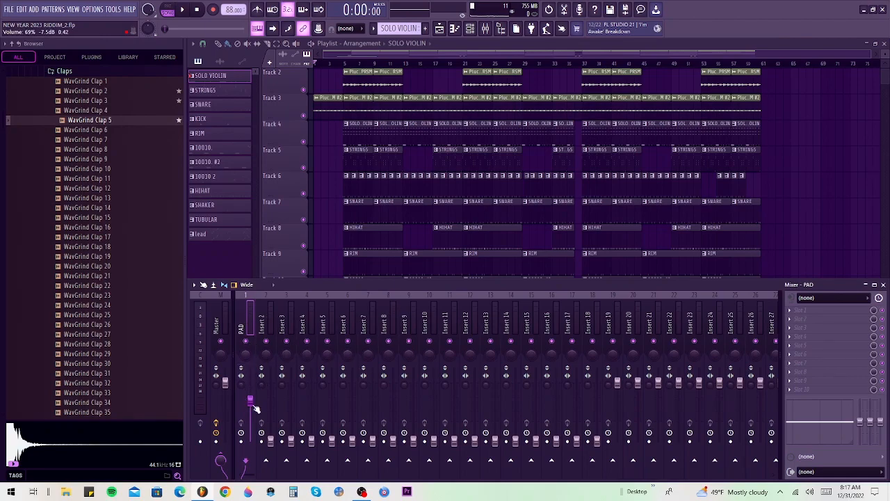
Step: Lower the PAD fader fully and raise the Insert 2 fader while playing the arrangement from bar 5
click(271, 439)
key(space)
drag(271, 412, 270, 403)
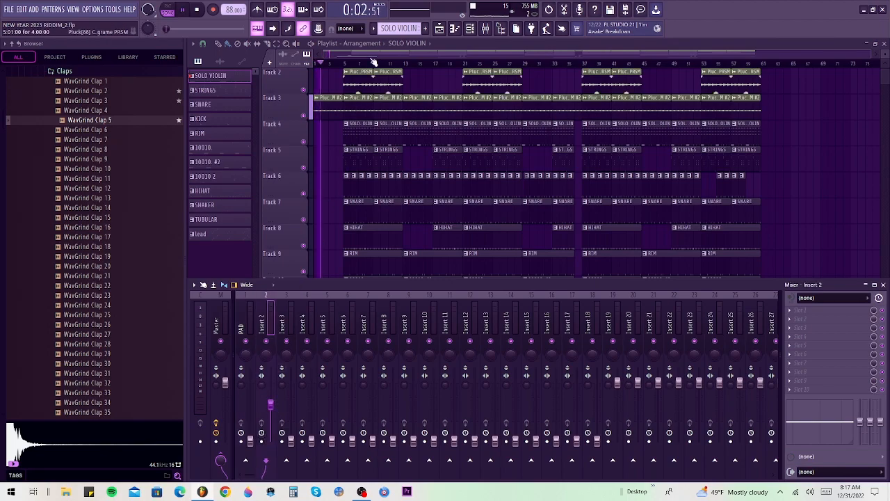
click(345, 64)
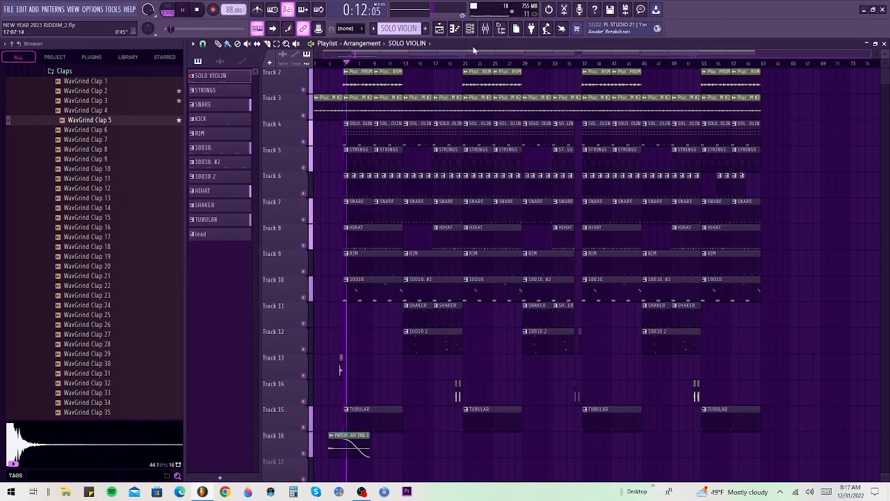
key(F9)
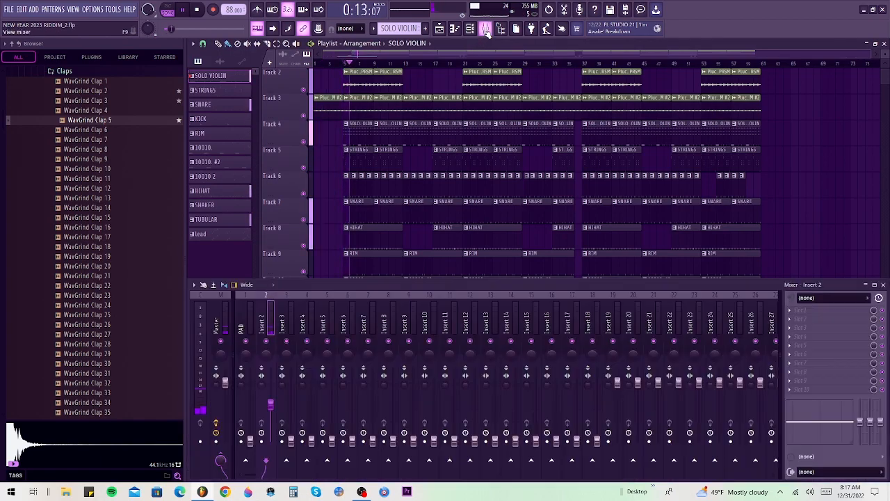
Step: Rename mixer track Insert 2 as PLUCK while the arrangement keeps playing
right_click(263, 330)
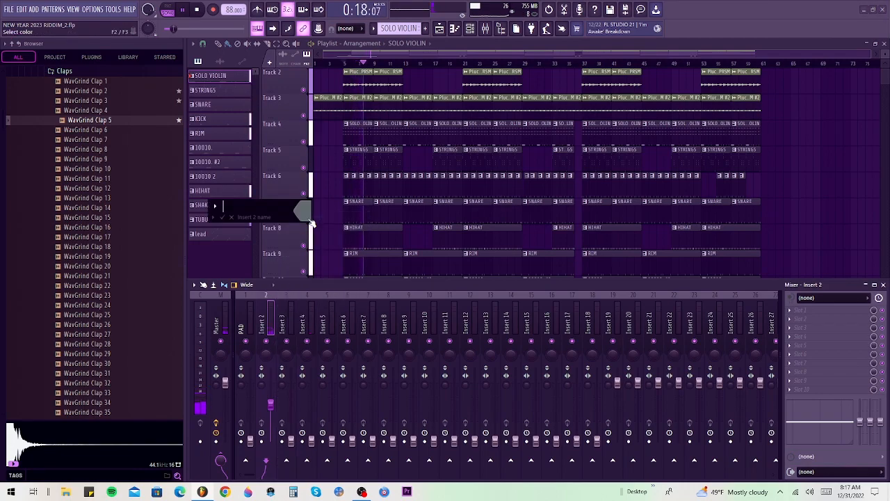
text(PL)
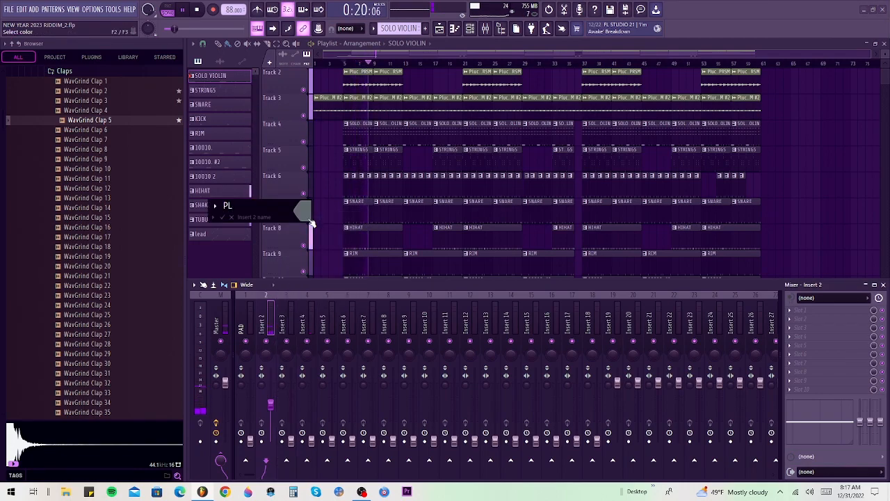
text(UC)
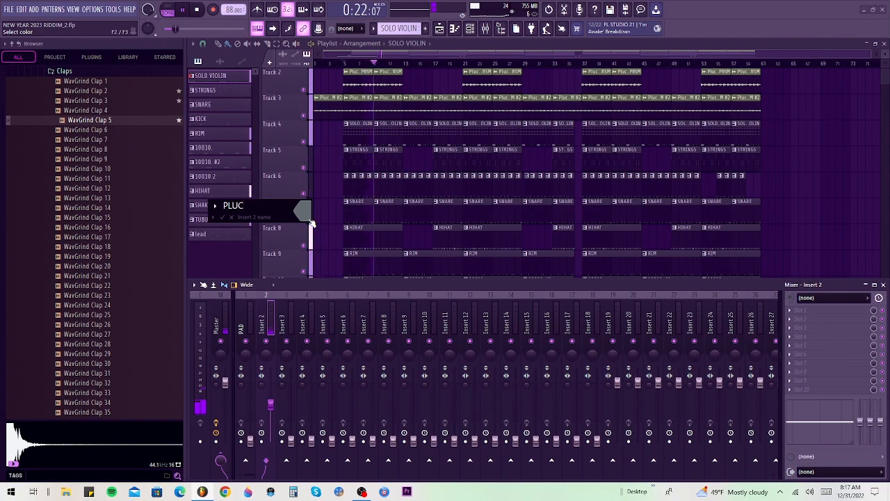
text(K)
key(Return)
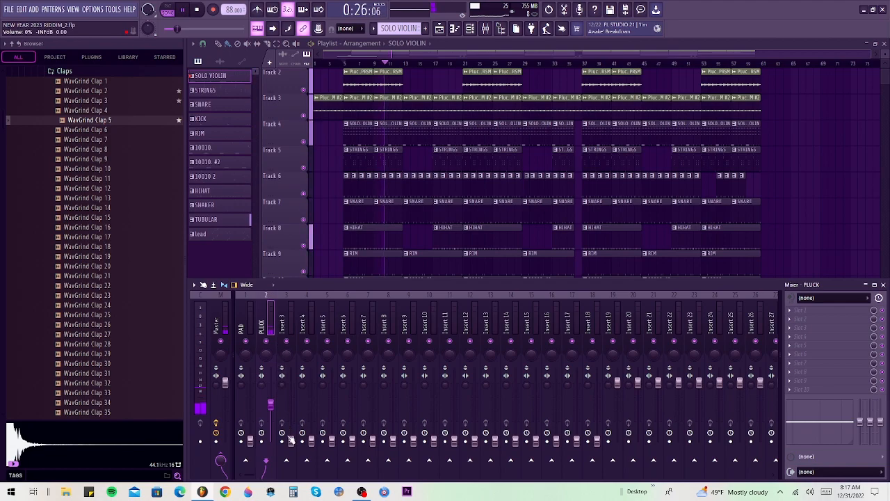
Step: Raise the Insert 3 fader to audition it, stop playback, and rename the track as REVERSE
drag(291, 440, 291, 383)
key(space)
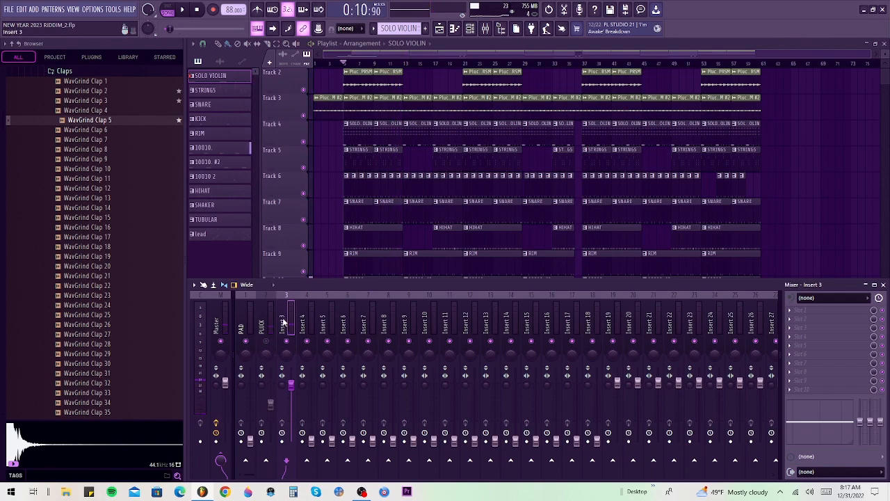
right_click(283, 321)
click(335, 220)
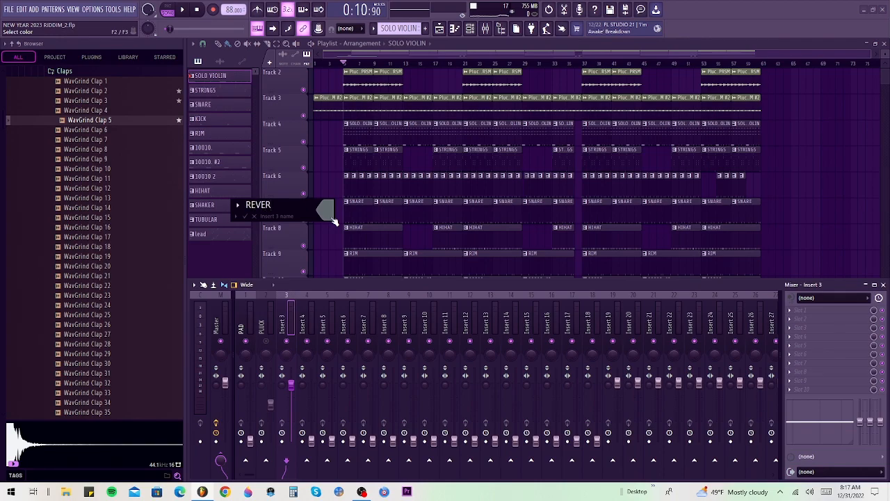
key(Return)
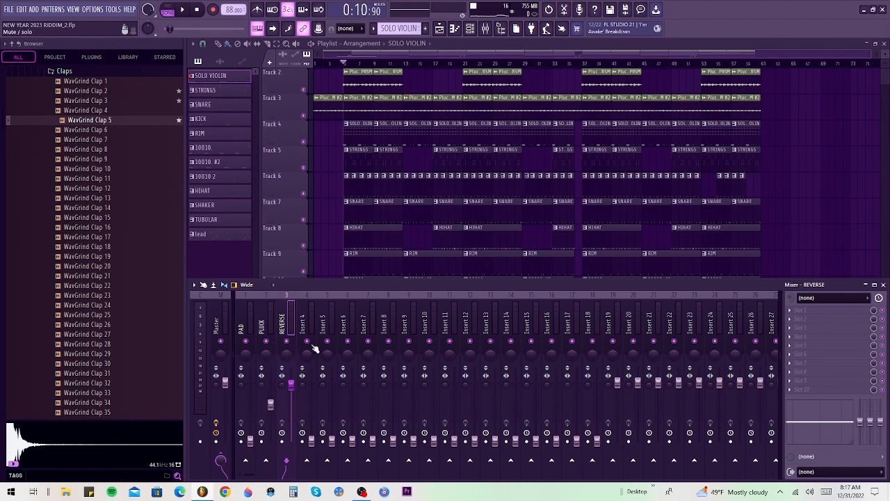
Step: Play the arrangement, raise the Insert 4 fader, and rename that mixer track as VIOLIN
key(space)
drag(315, 445, 311, 390)
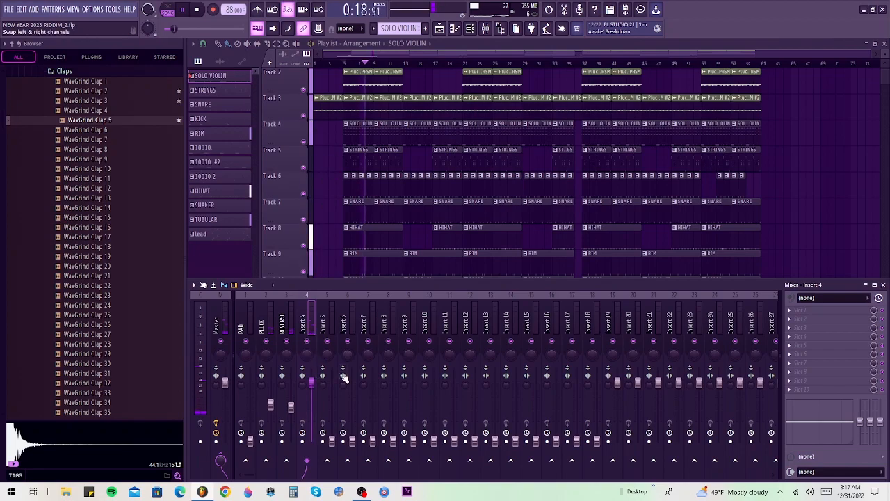
right_click(316, 327)
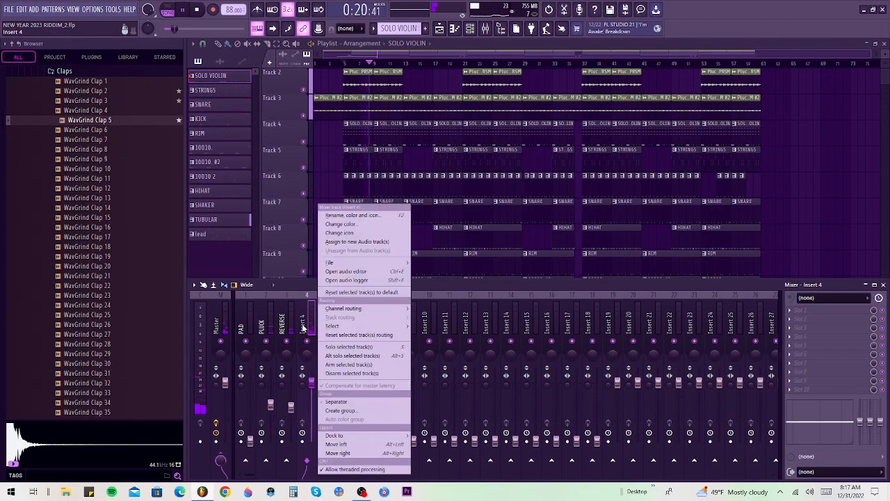
click(355, 215)
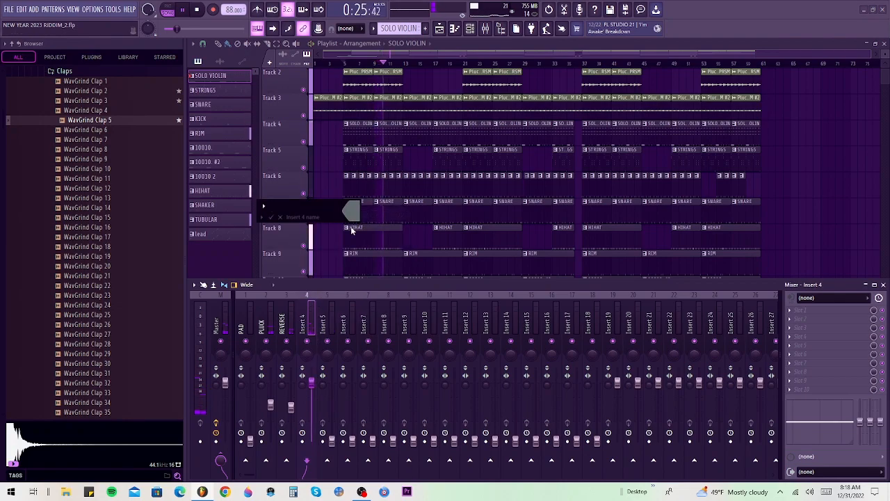
text(VIO)
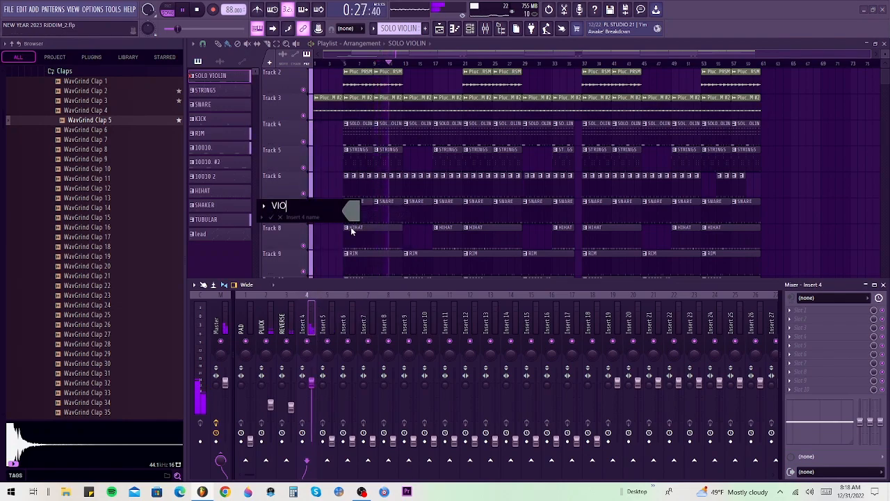
text(LIN)
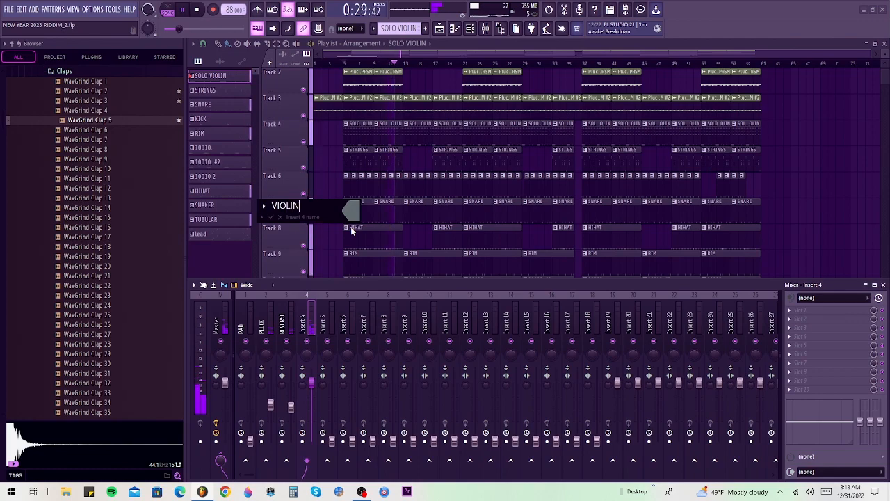
key(Return)
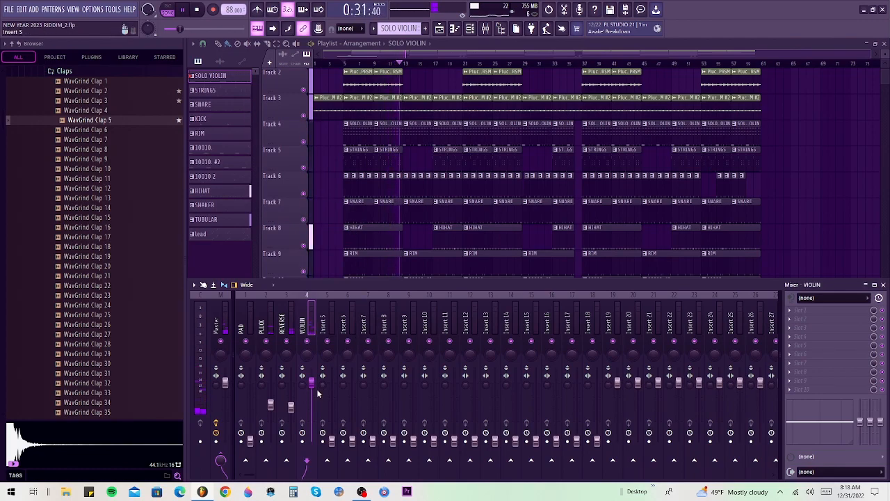
Step: Lower the PLUCK, REVERSE and VIOLIN faders fully, and raise the Insert 5 fader to about 82% while playing the arrangement
key(space)
drag(291, 410, 271, 434)
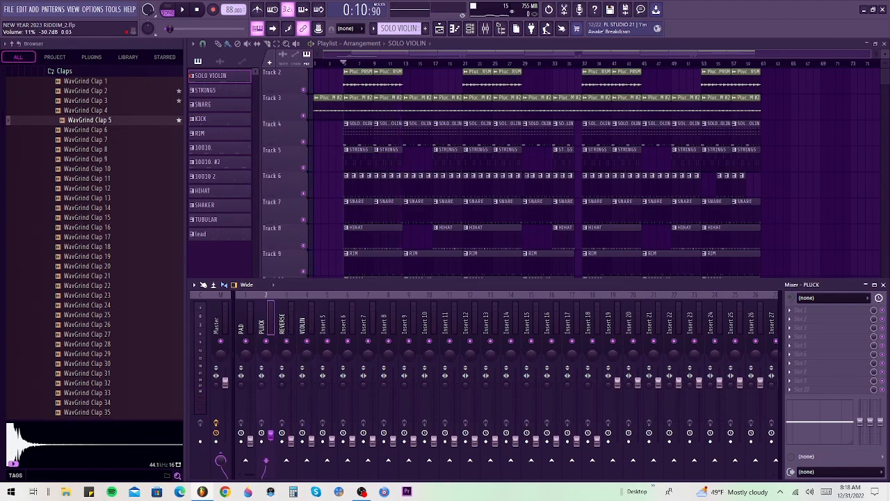
drag(332, 437, 331, 447)
drag(332, 405, 332, 393)
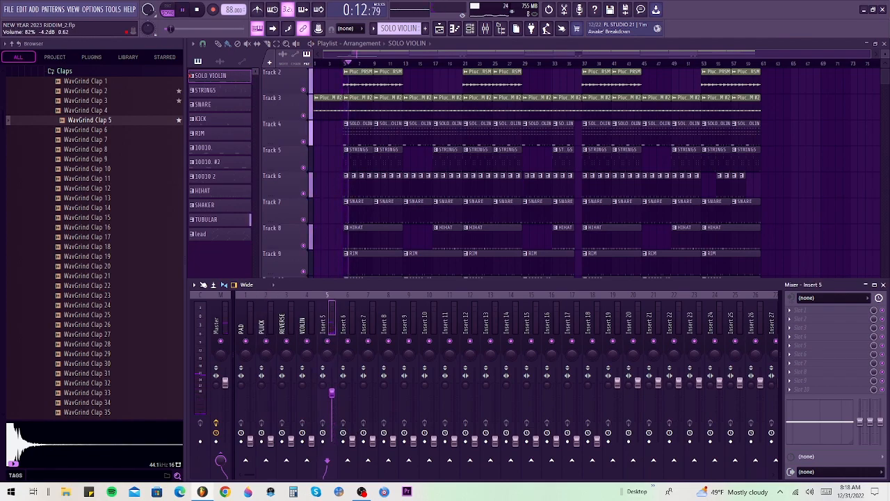
Step: Rename mixer track Insert 5 as STRINGS
right_click(336, 319)
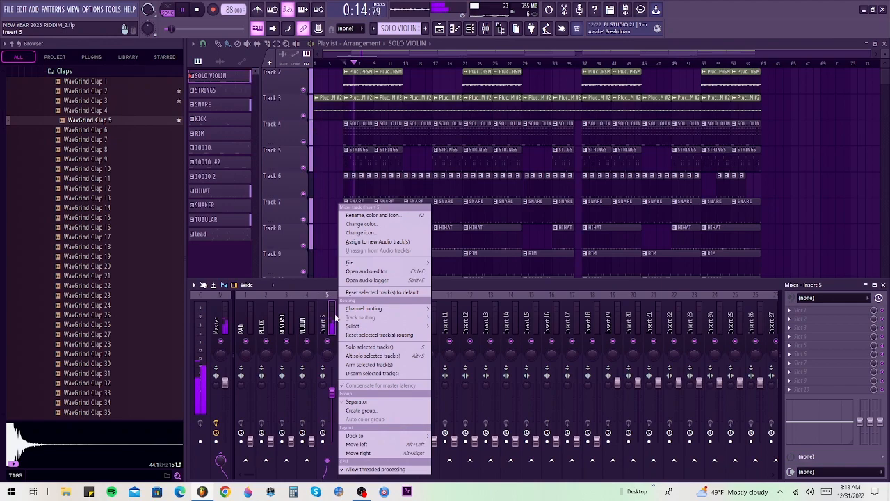
click(373, 216)
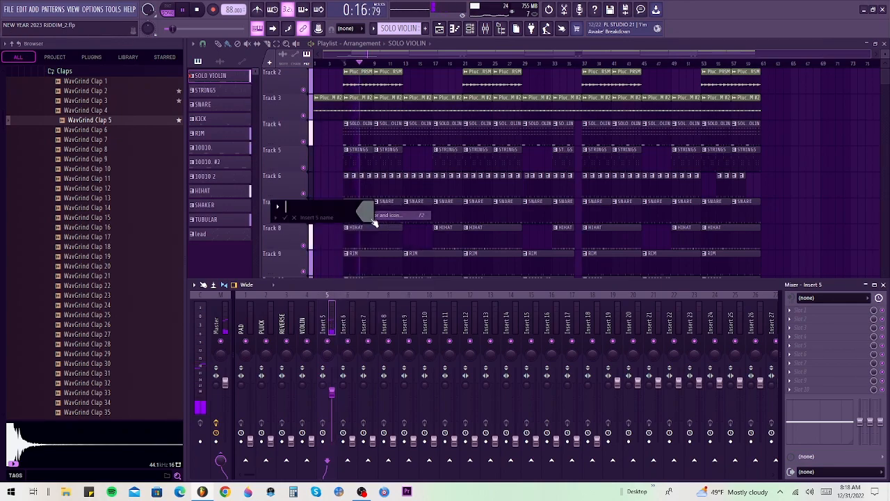
text(STR)
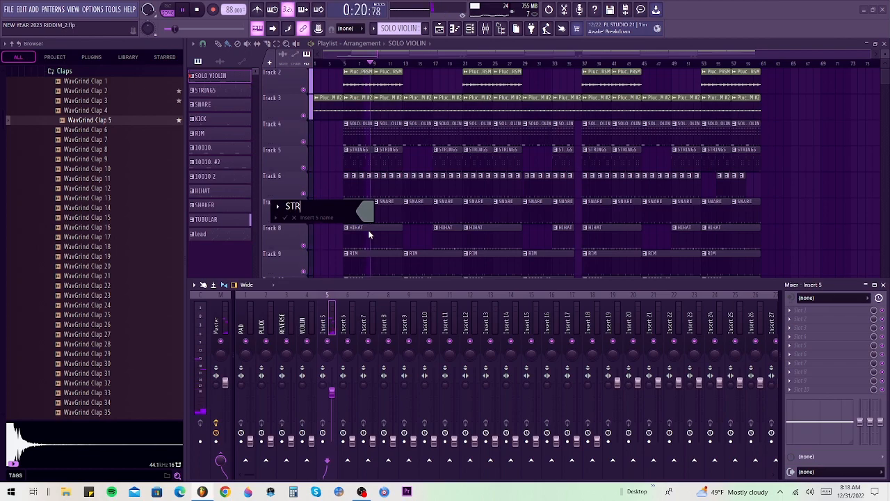
text(IN)
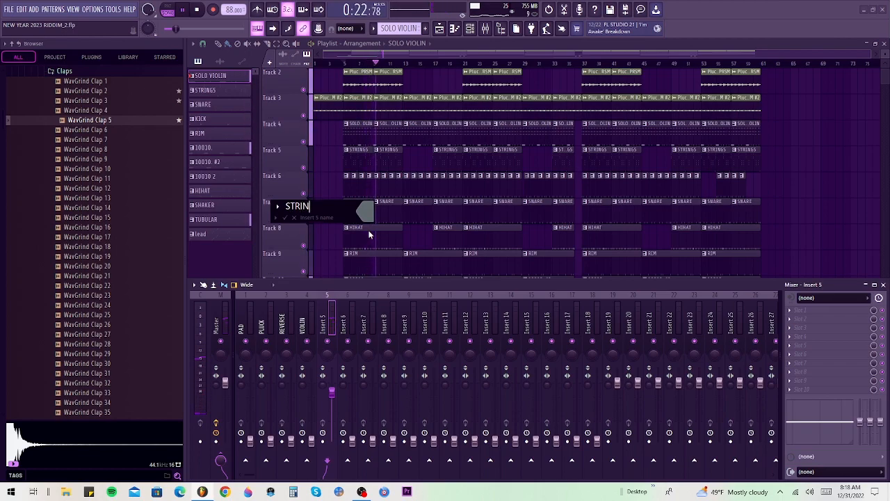
text(GS)
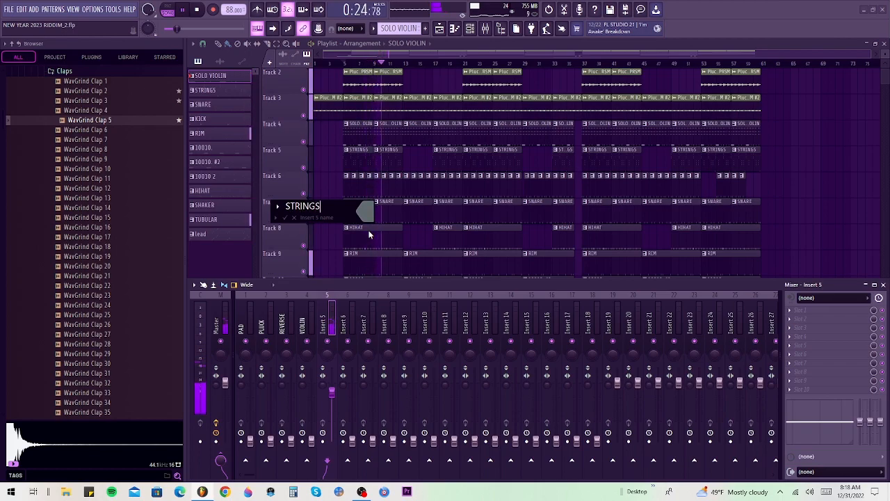
key(Return)
Step: Lower the STRINGS fader fully, raise the Insert 6 fader to about 86%, and rename Insert 6 as KICK
drag(332, 393, 352, 391)
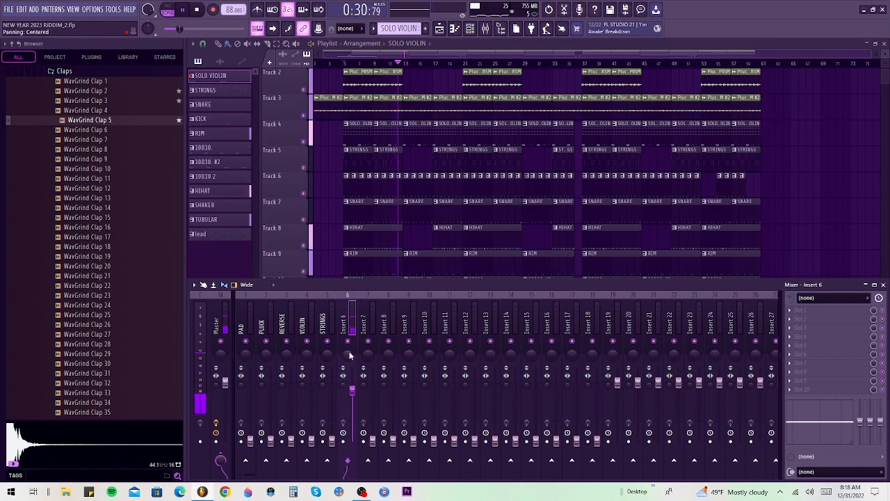
right_click(342, 325)
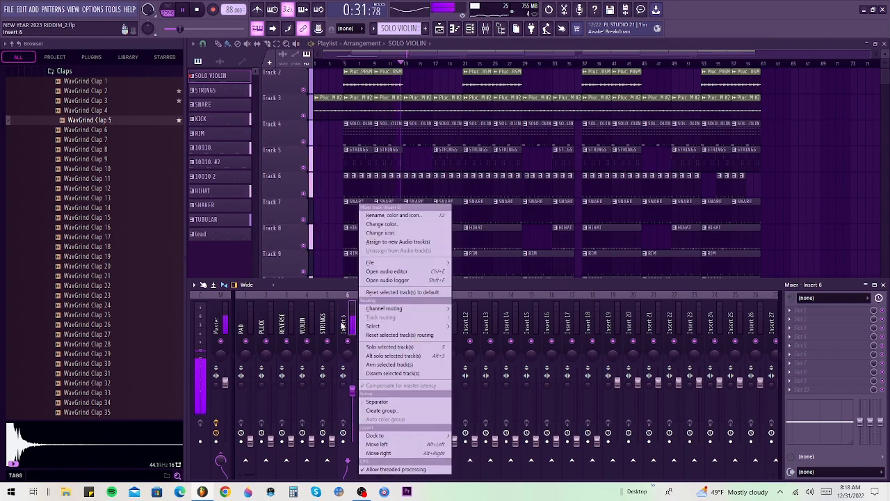
click(390, 215)
text(K)
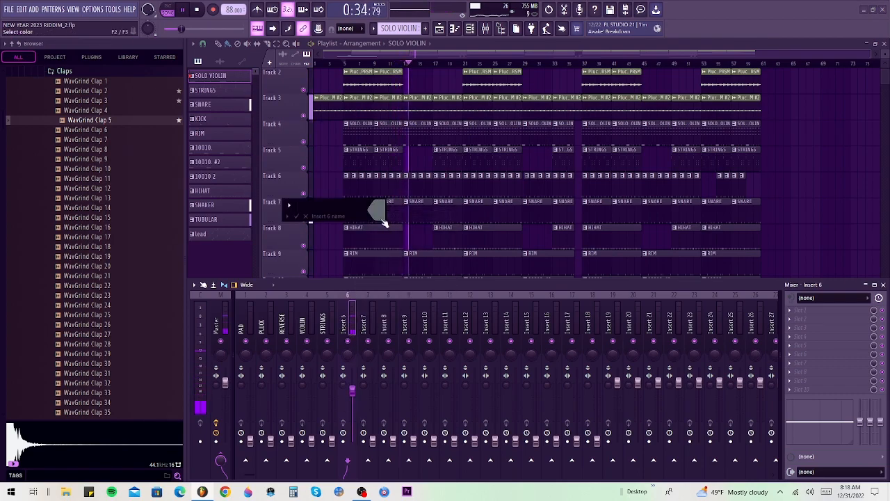
text(ICK)
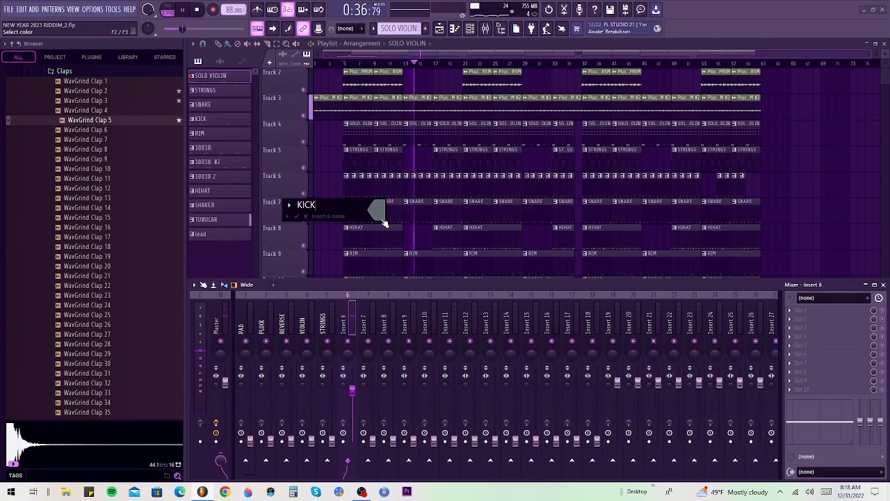
key(Return)
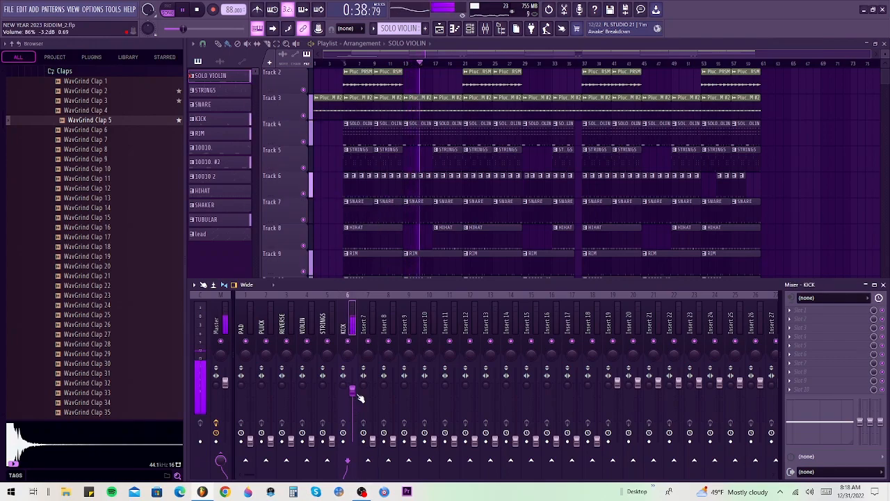
Step: Lower the KICK fader fully, raise the Insert 7 fader to about 83%, and rename Insert 7 as SNARE
drag(352, 389, 374, 396)
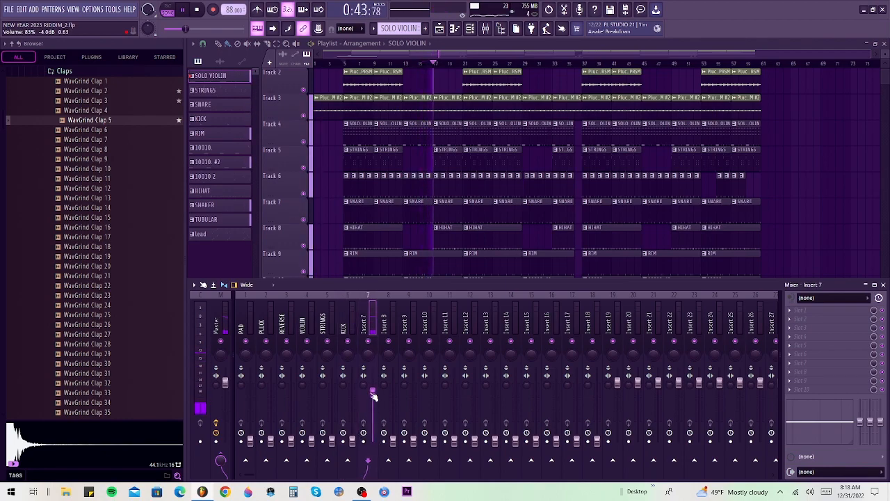
right_click(376, 327)
click(405, 215)
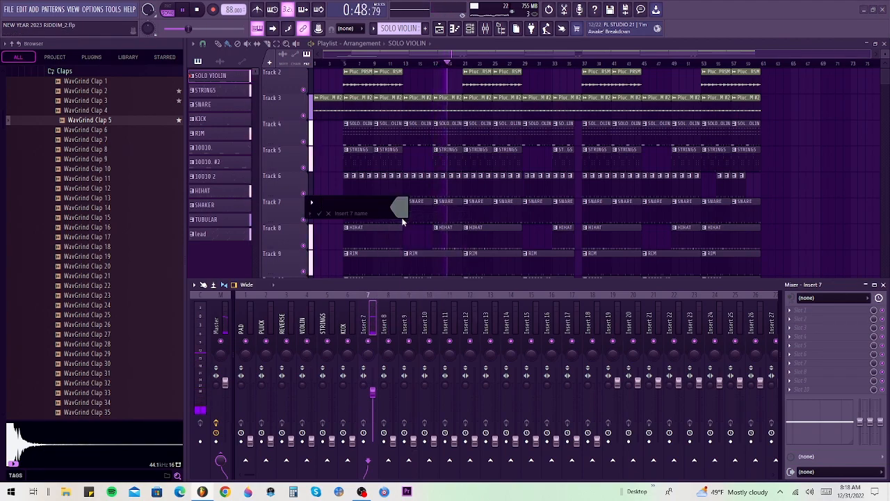
text(SNARER)
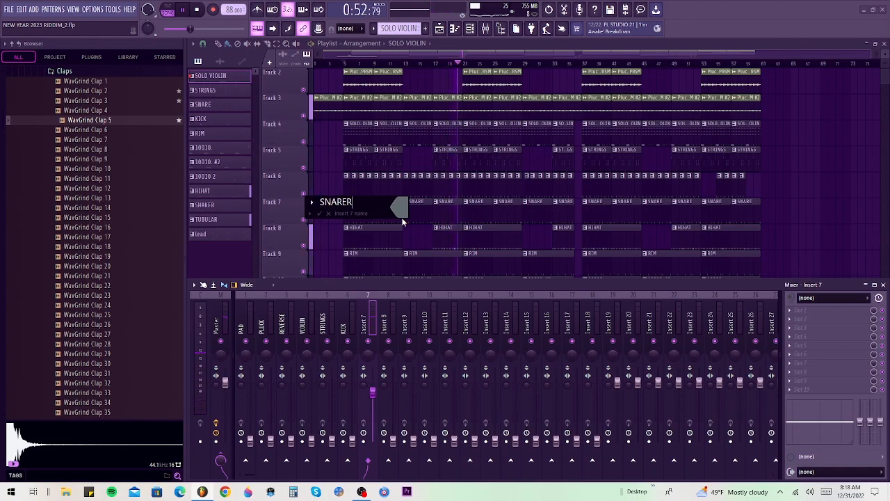
key(BackSpace)
key(Return)
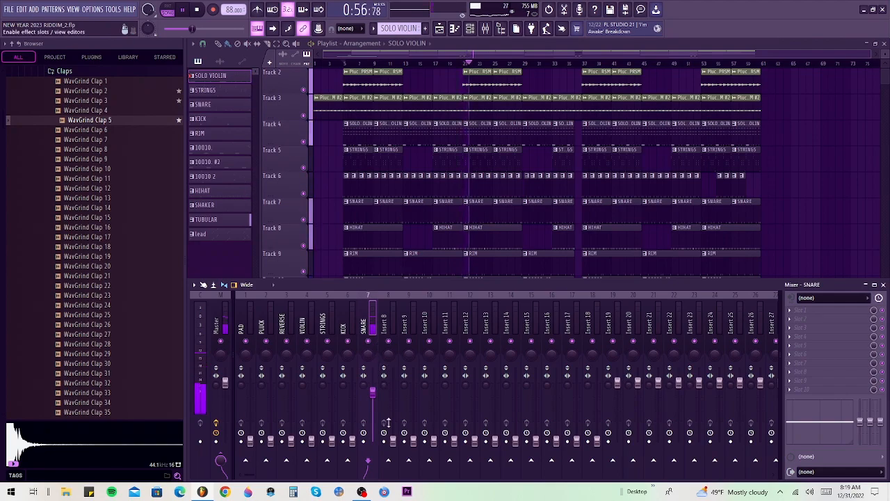
Step: Raise the Insert 8 fader to slightly below the SNARE fader, and rename the track as HIHATS
drag(393, 442, 393, 402)
right_click(394, 326)
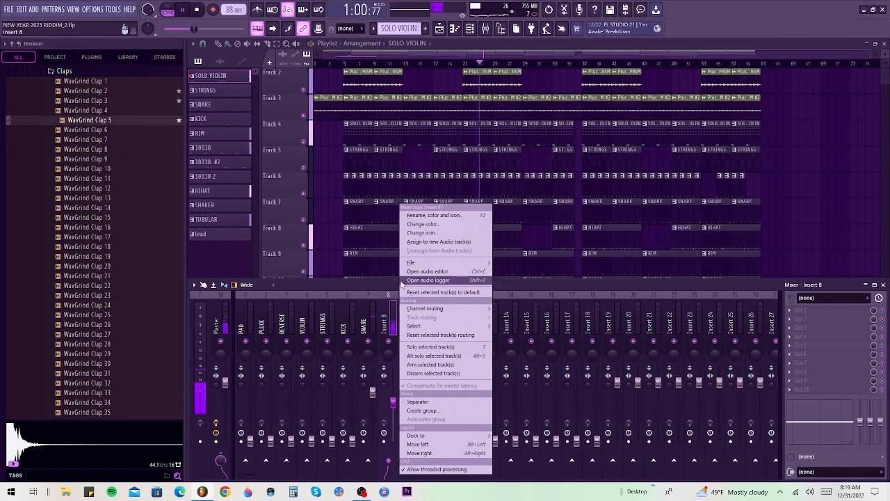
click(427, 216)
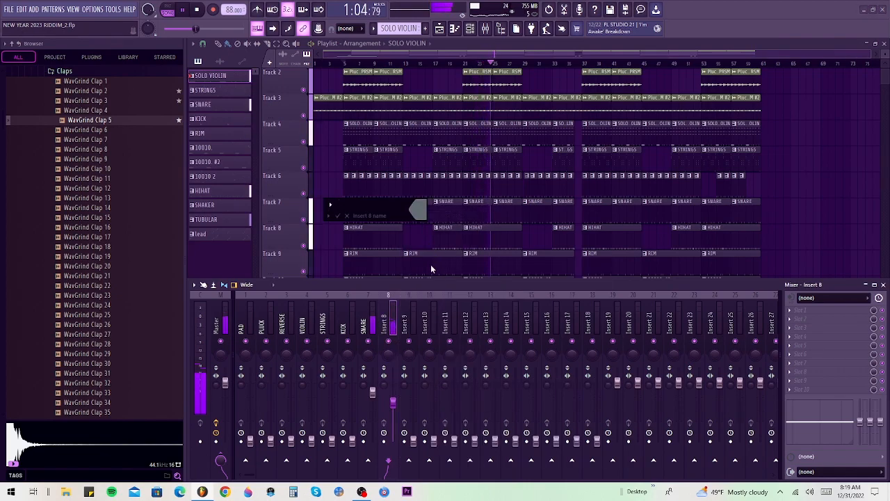
text(HIHATS)
key(Return)
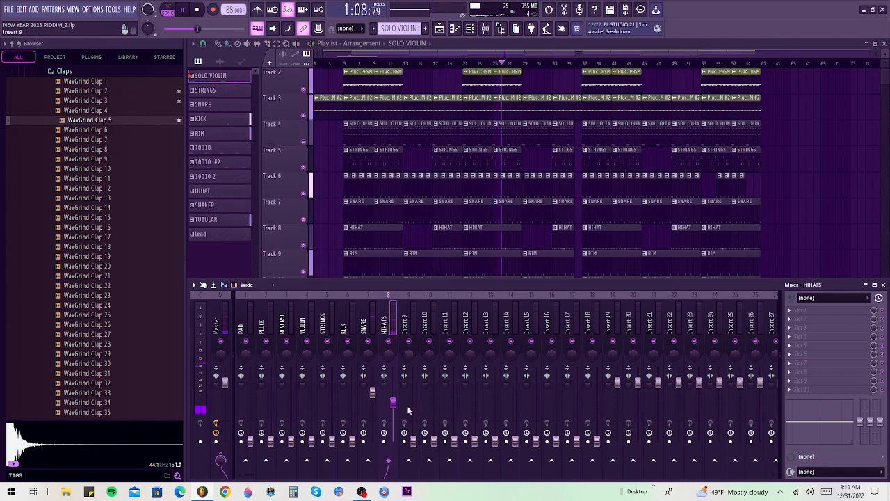
Step: Lower the SNARE and HIHATS faders fully, raise the Insert 9 fader to about 57%, and rename Insert 9 as RIM
drag(372, 394, 373, 444)
drag(394, 405, 413, 408)
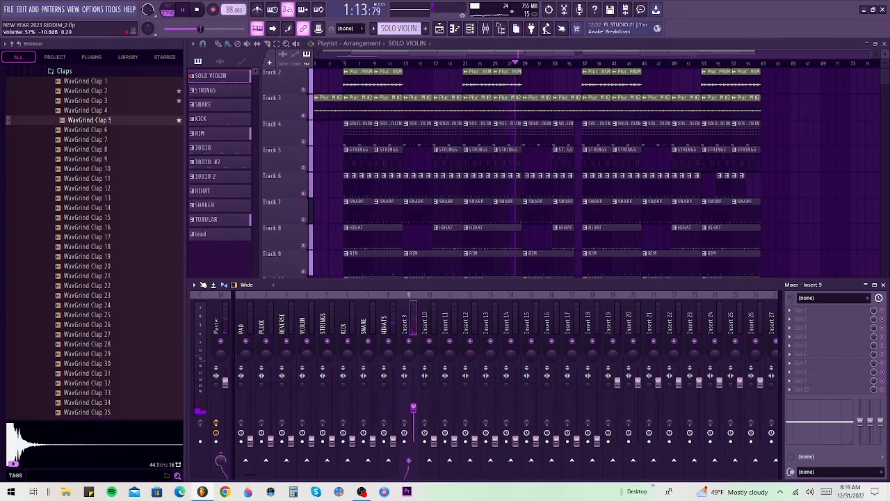
right_click(407, 323)
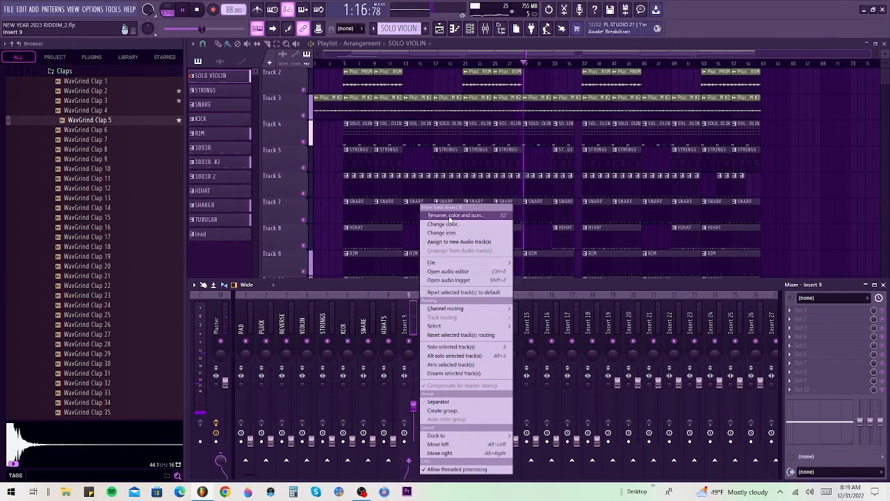
click(451, 215)
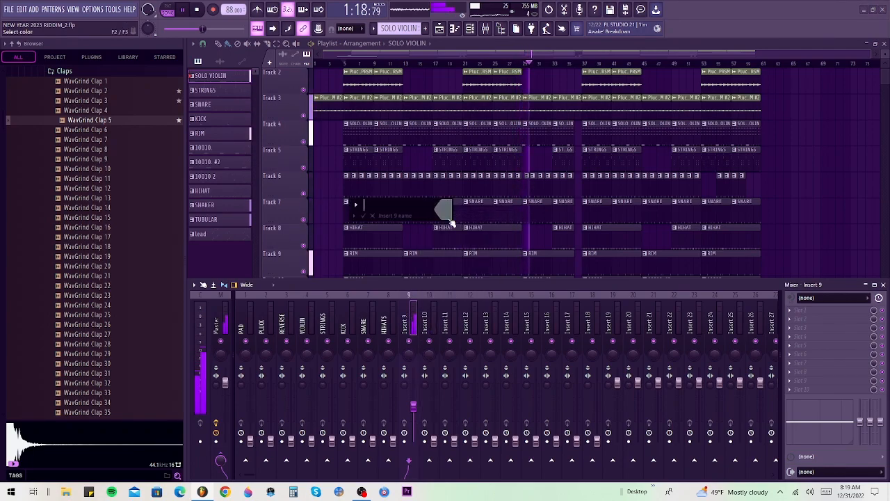
text(RIM)
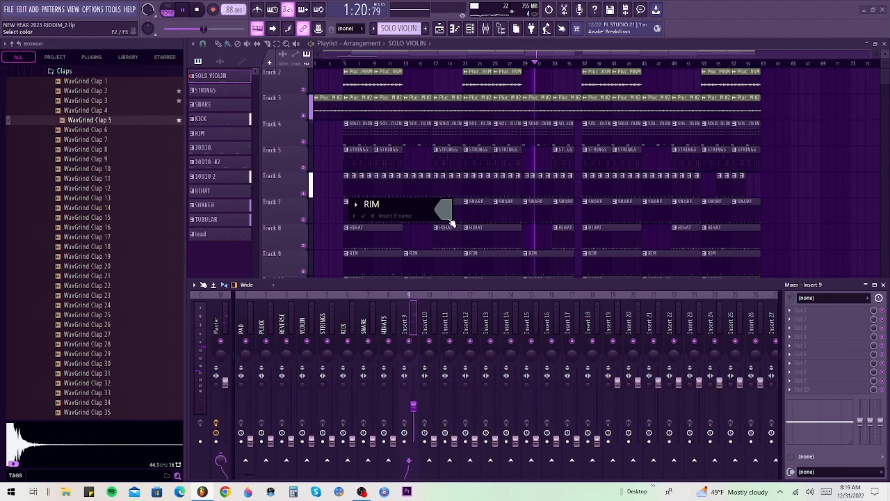
key(Return)
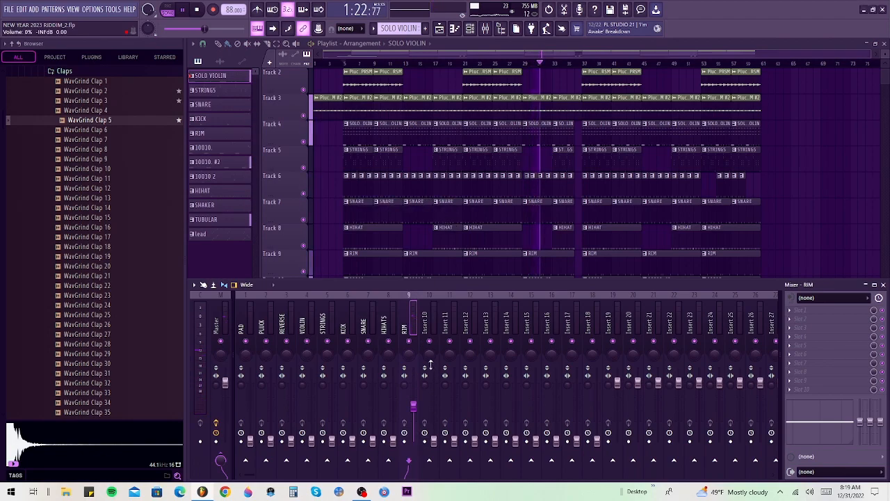
Step: Raise the Insert 10 fader to about 58% and lower the RIM fader fully
click(430, 430)
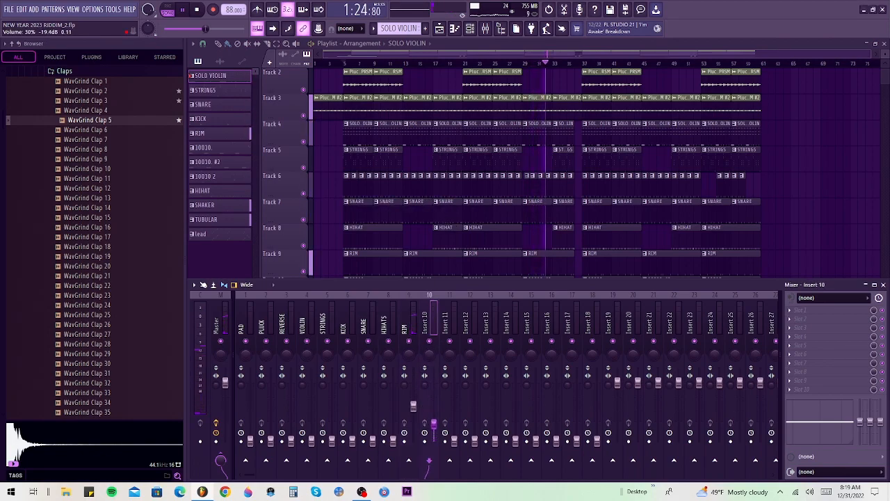
drag(414, 407, 413, 442)
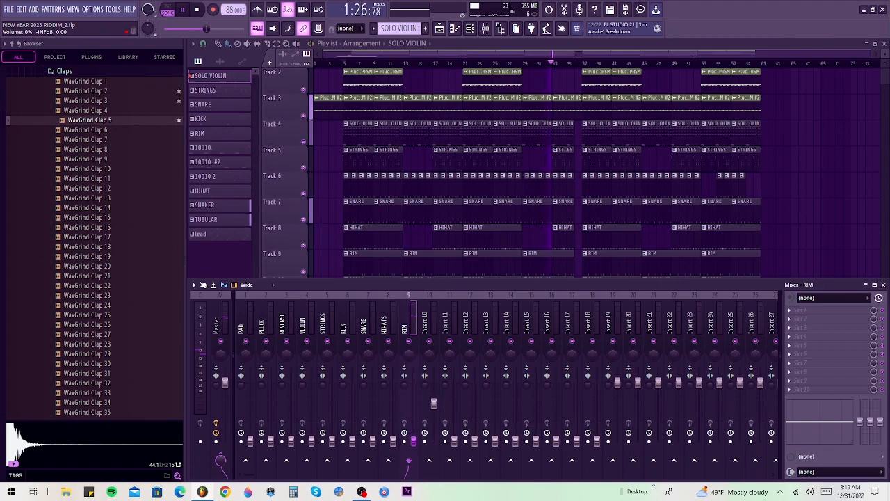
drag(435, 405, 435, 407)
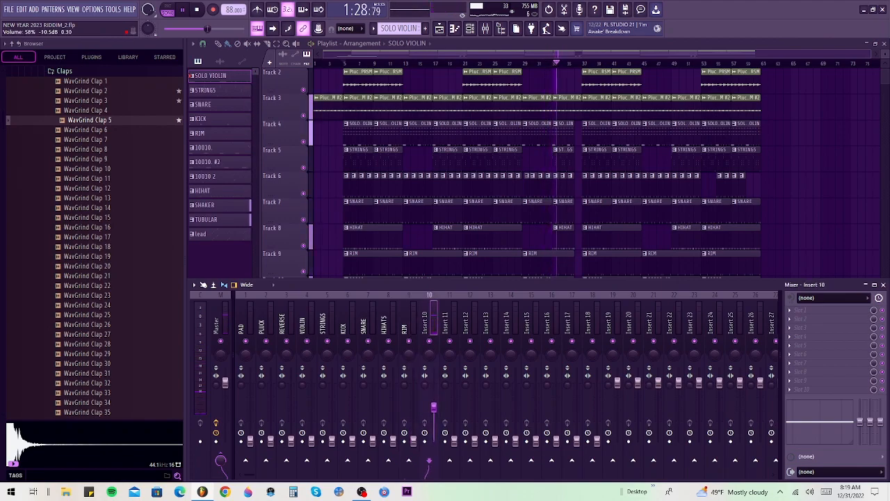
Step: Stop playback and rename mixer track Insert 10 as 10O10
key(space)
right_click(428, 324)
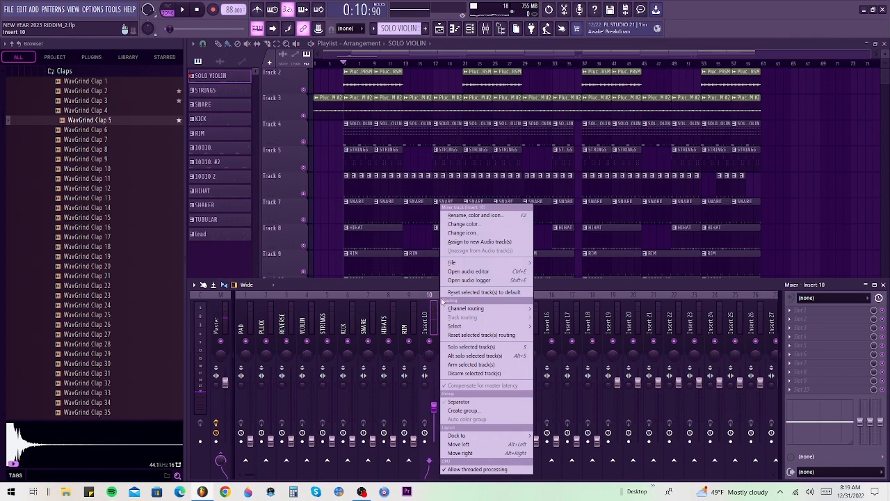
click(475, 216)
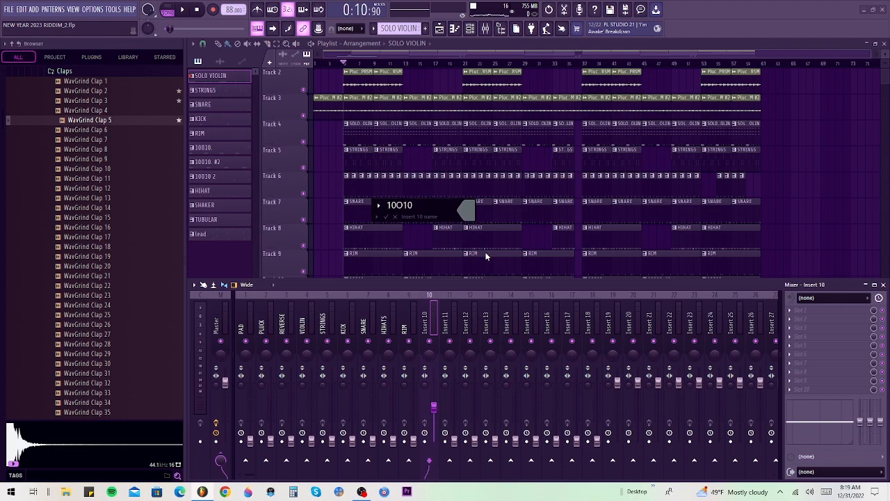
key(Return)
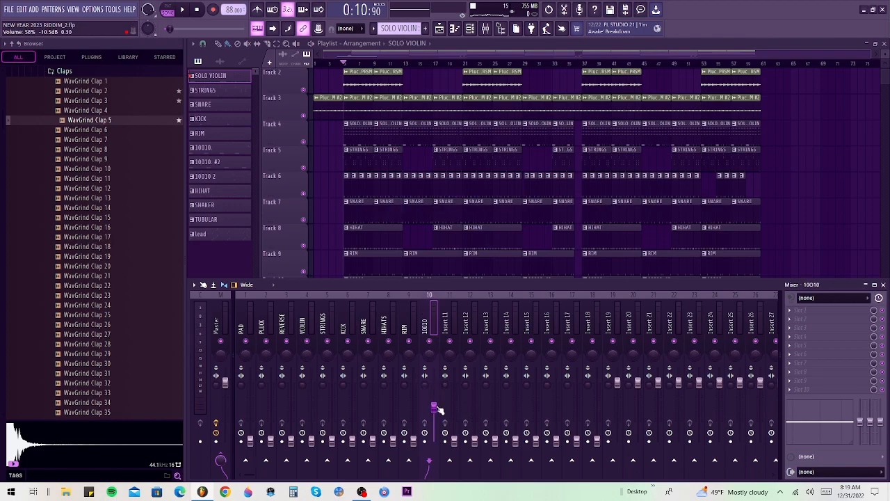
Step: Lower the 10O10 fader fully, raise the Insert 11 fader to about 69%, and play the arrangement from bar 13, where the SHAKER clips start
key(space)
drag(456, 449, 454, 401)
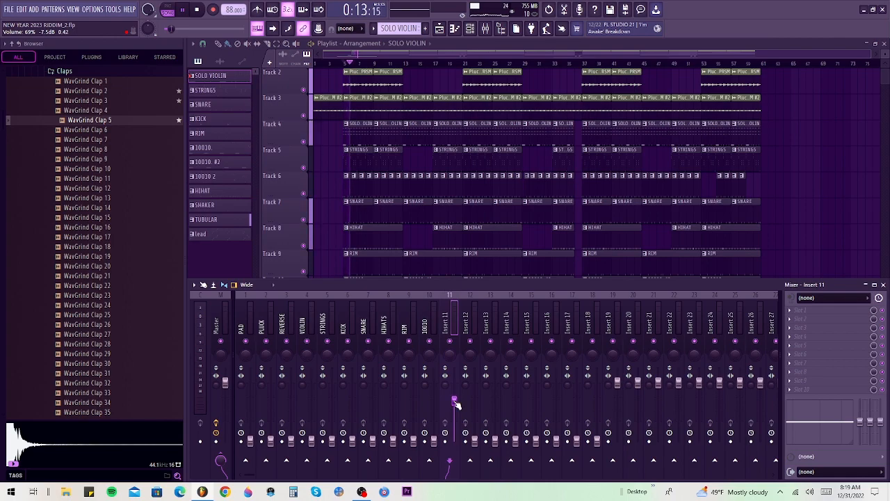
scroll(463, 199, down, 2)
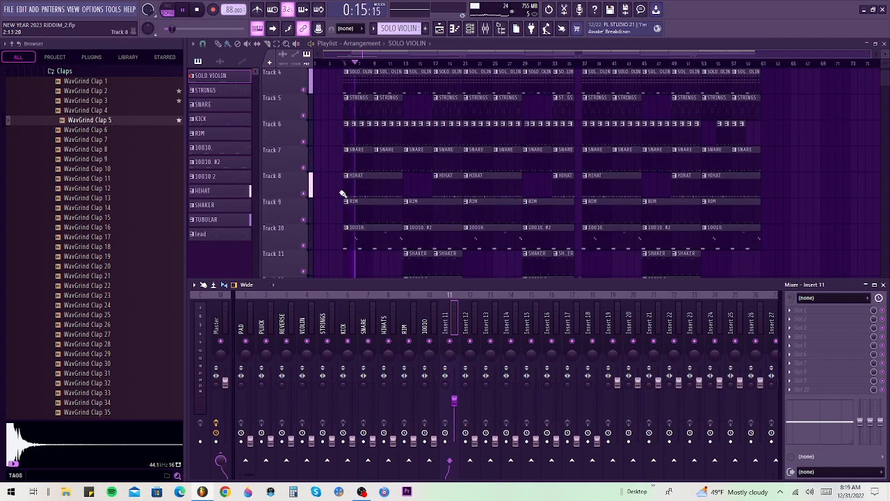
scroll(390, 209, down, 1)
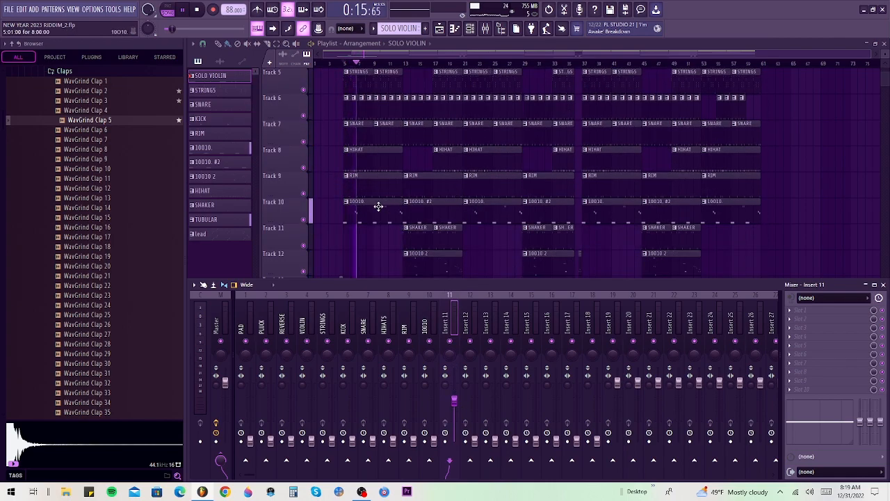
key(F9)
click(405, 63)
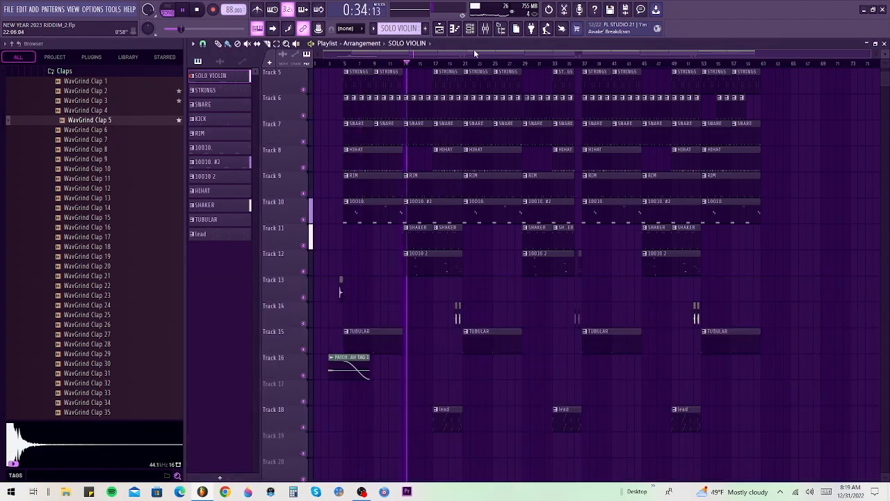
Step: Check the channel rack, stop playback, and rename mixer track Insert 11 as SHAKER
key(F6)
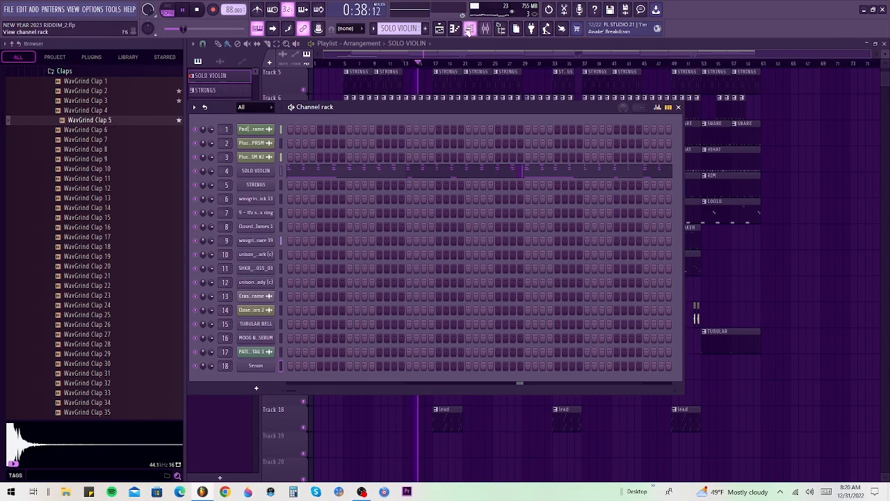
click(440, 29)
key(space)
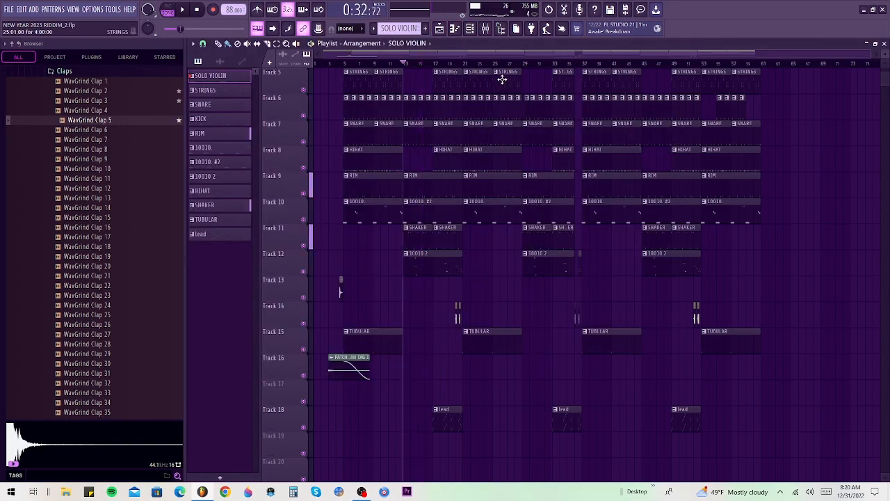
click(485, 29)
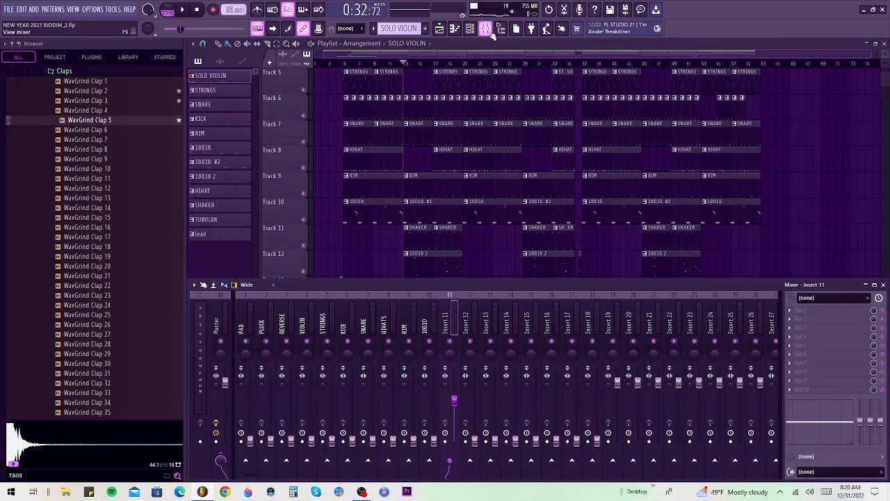
right_click(445, 327)
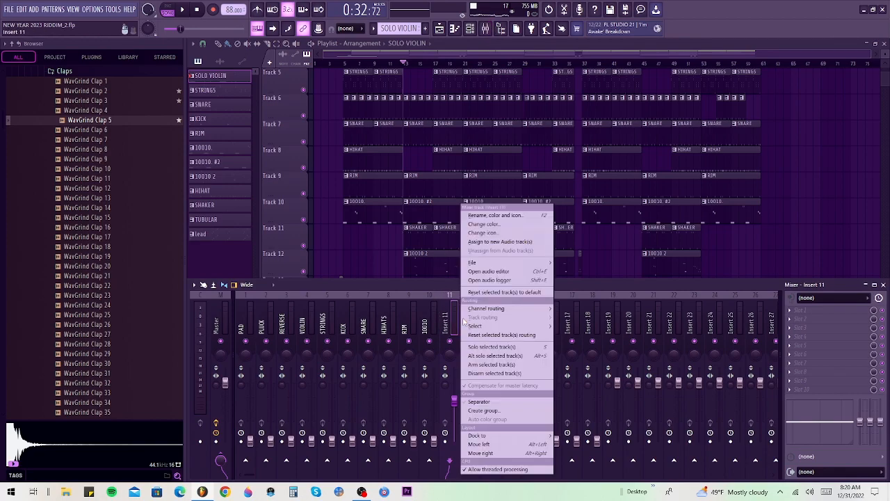
click(497, 216)
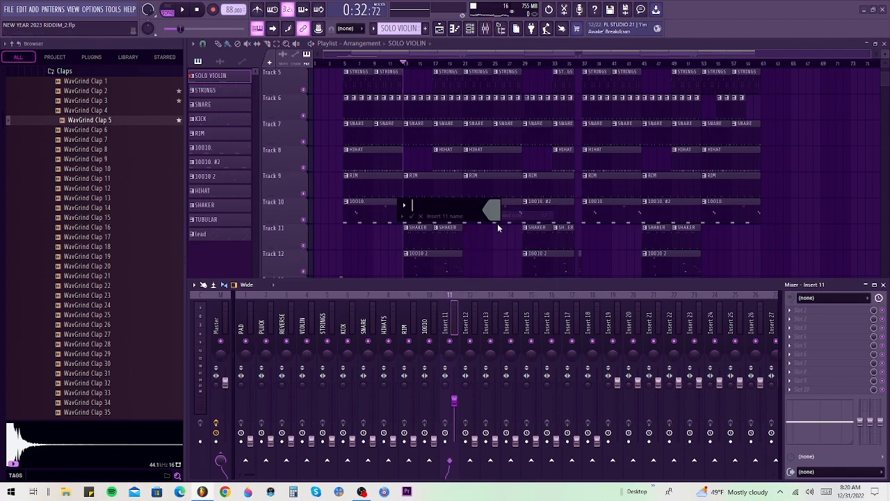
text(SHA)
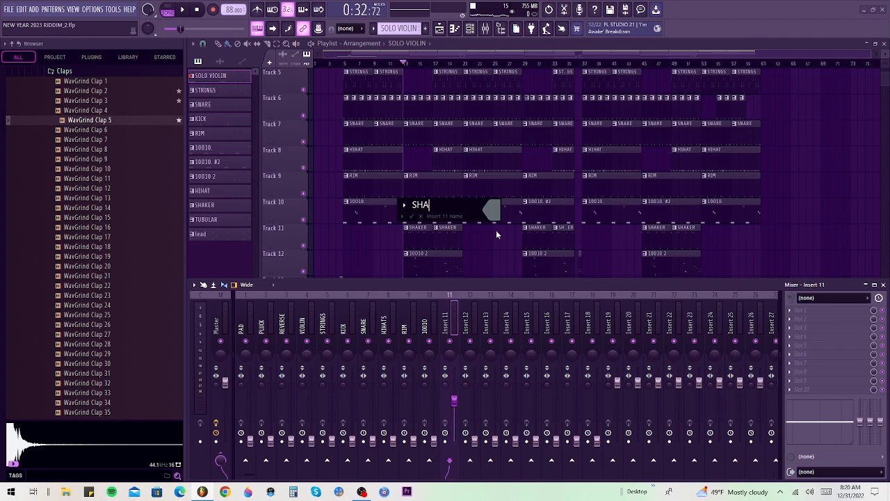
text(KER)
key(Return)
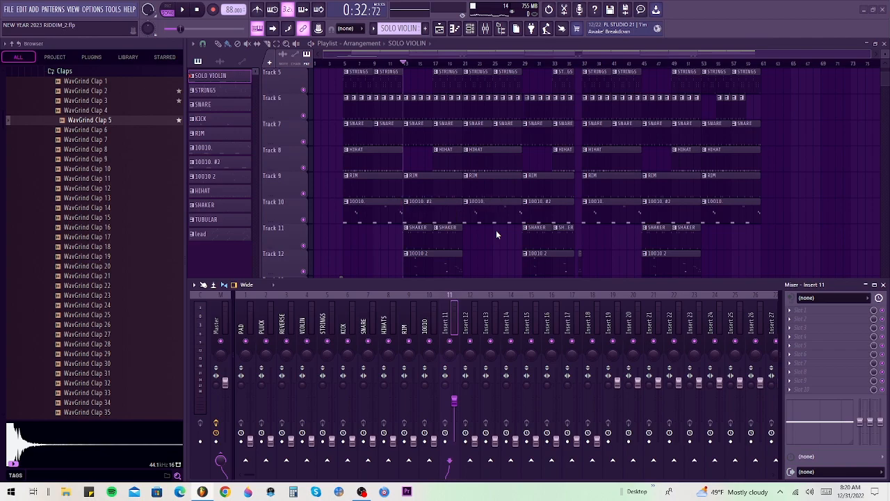
Step: During playback, lower the SHAKER fader fully and set the Insert 12 fader to about 64%
key(space)
drag(475, 441, 454, 440)
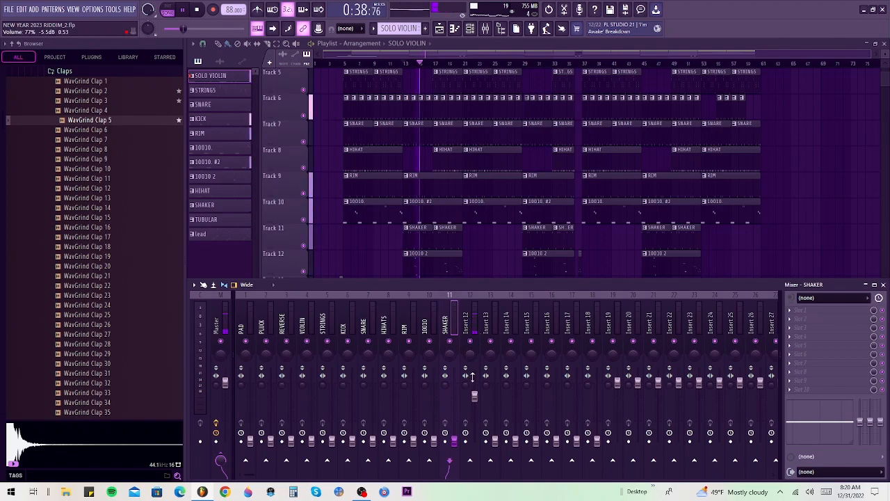
key(space)
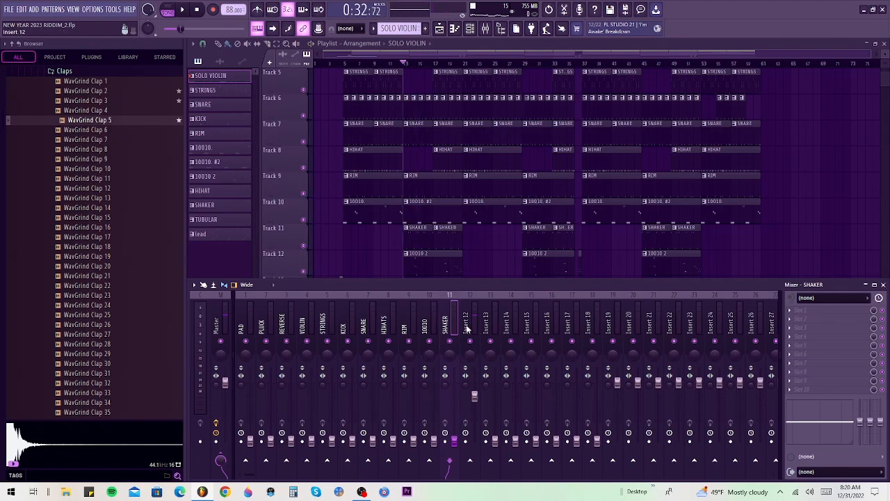
key(space)
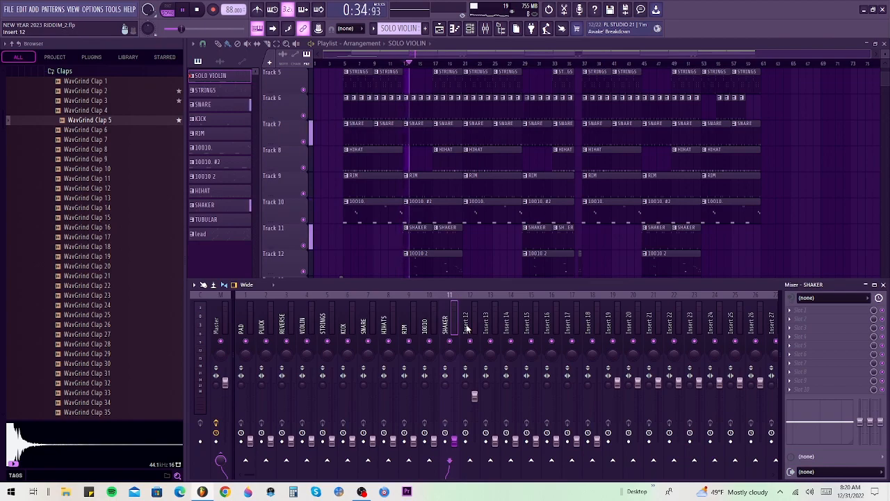
click(474, 396)
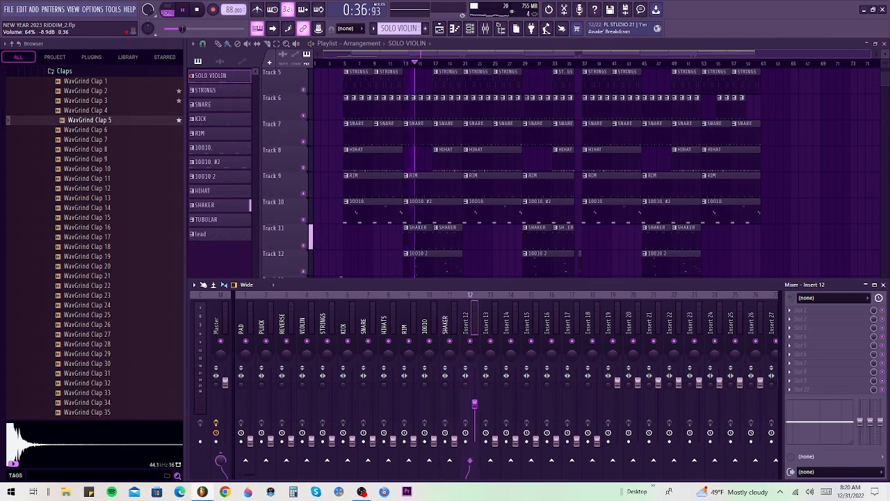
Step: Stop playback and rename mixer track Insert 12 as VERSE 10O10
key(space)
right_click(467, 327)
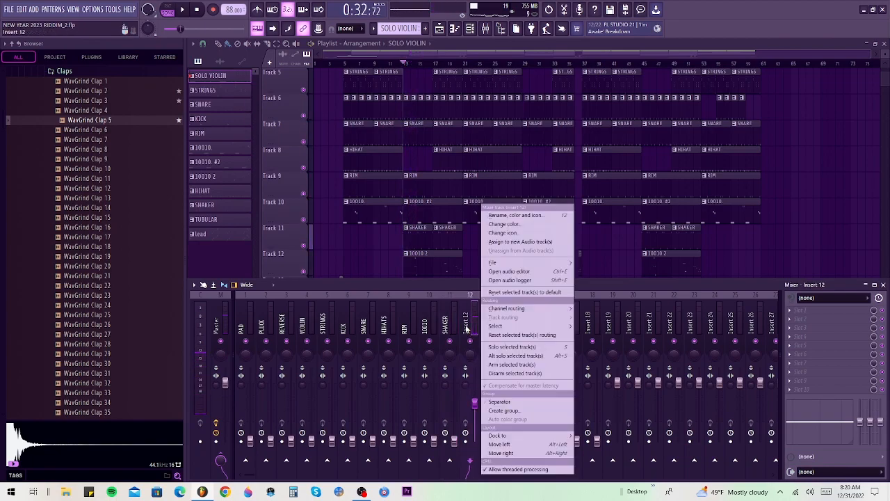
click(521, 216)
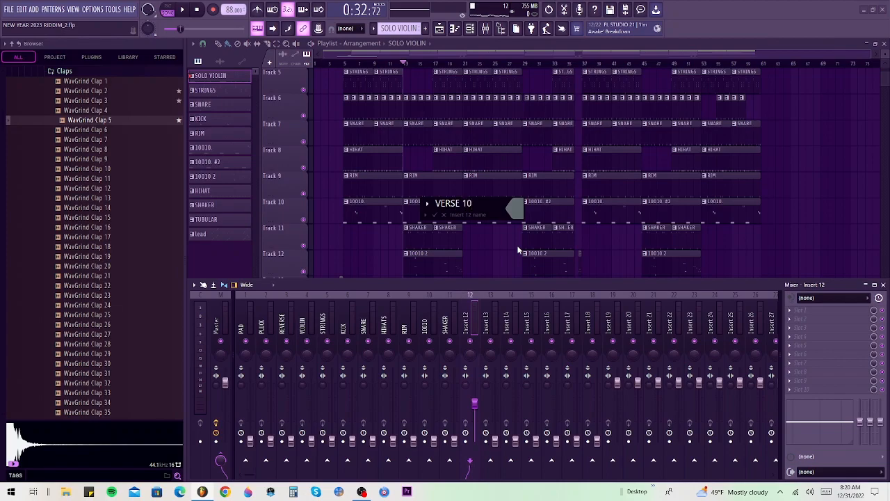
key(Return)
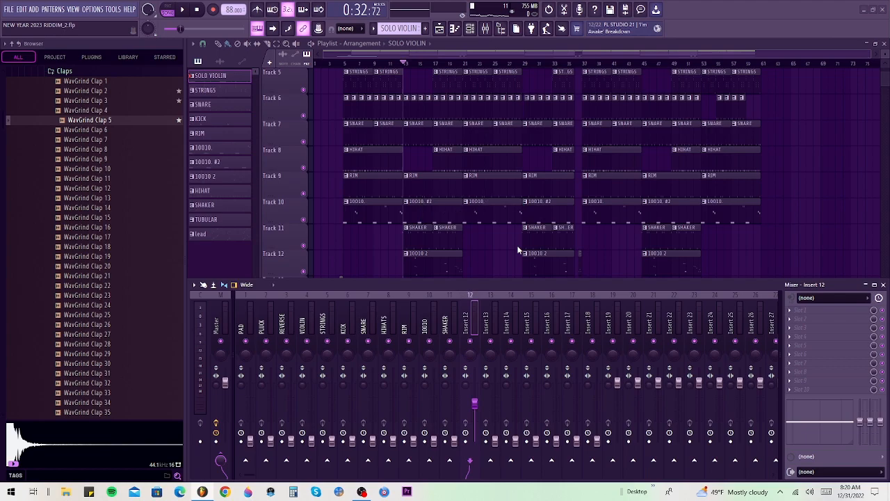
Step: Lower the VERSE 10O10 fader fully, raise the Insert 13 fader to slightly above mid-travel, and start playback
drag(480, 412, 483, 440)
click(496, 344)
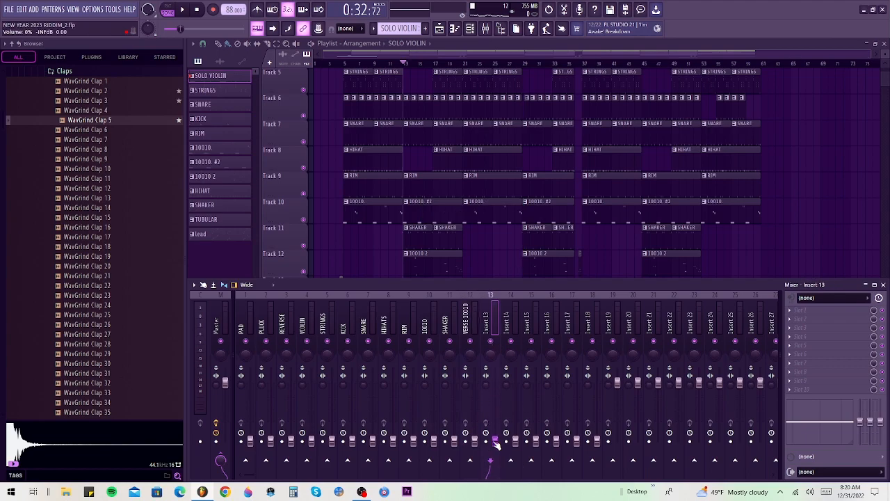
drag(495, 402, 495, 404)
key(space)
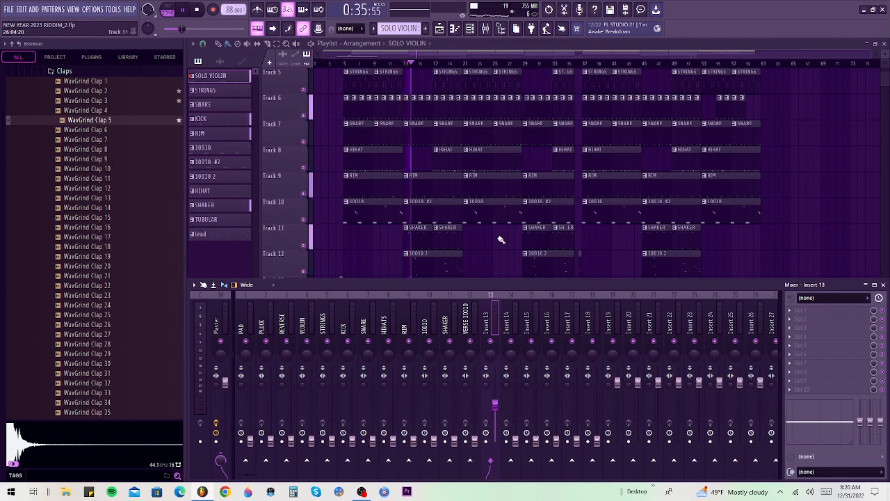
Step: Audition Insert 13 by playing the arrangement from just before the short clip on Track 13, and return to the mixer
scroll(522, 233, down, 3)
key(space)
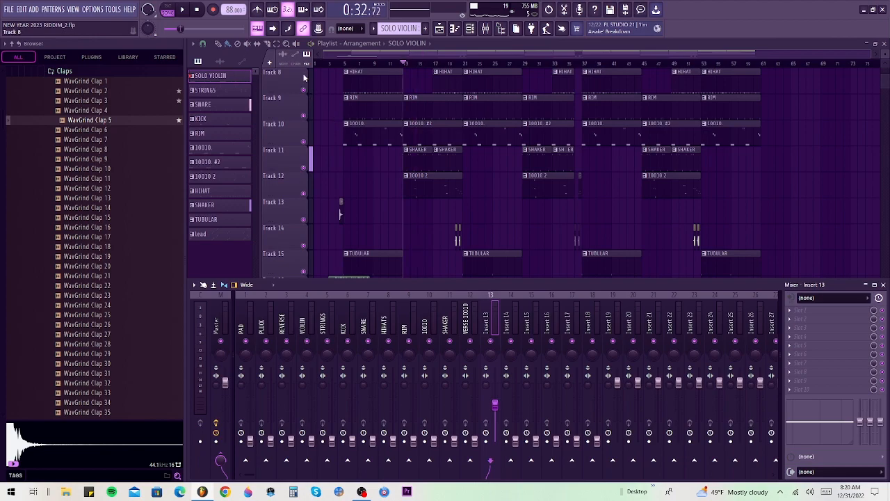
click(337, 65)
key(F9)
key(space)
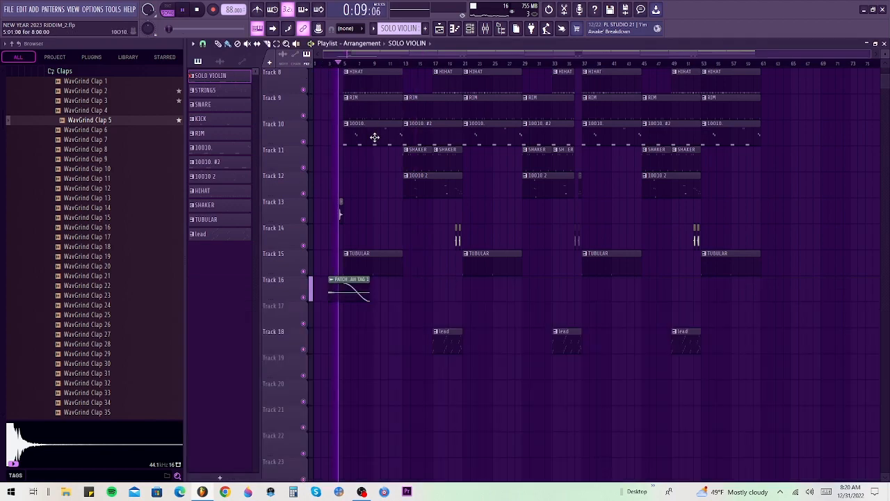
key(space)
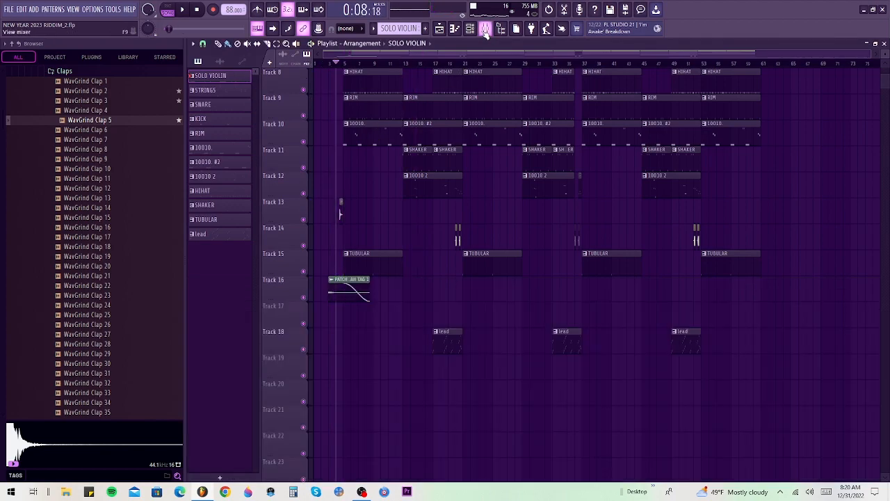
click(487, 30)
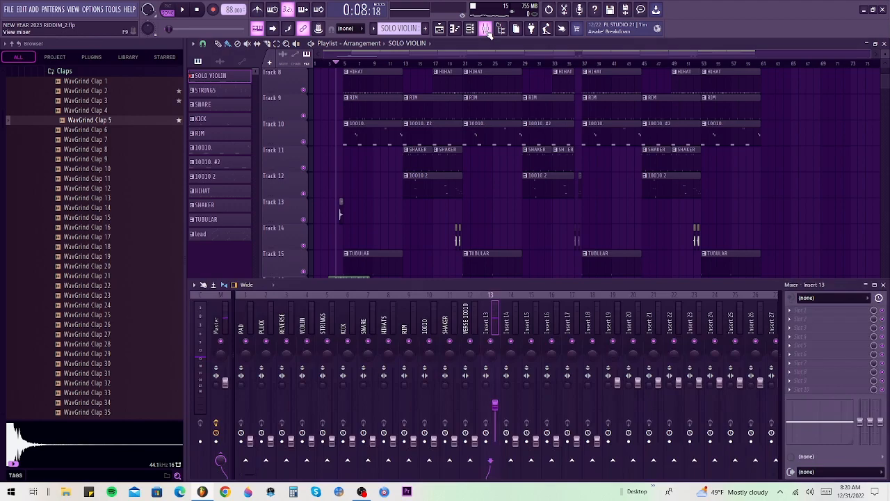
Step: Rename mixer track Insert 13 as CYMBAL
right_click(485, 327)
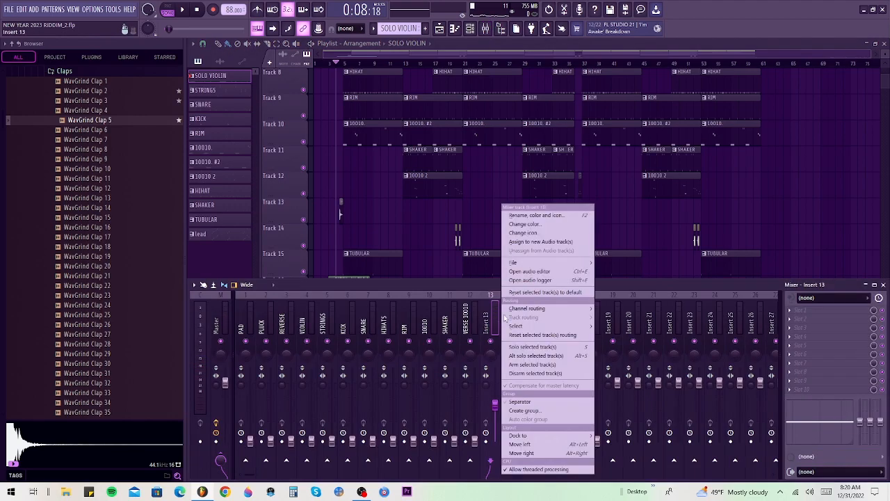
click(537, 216)
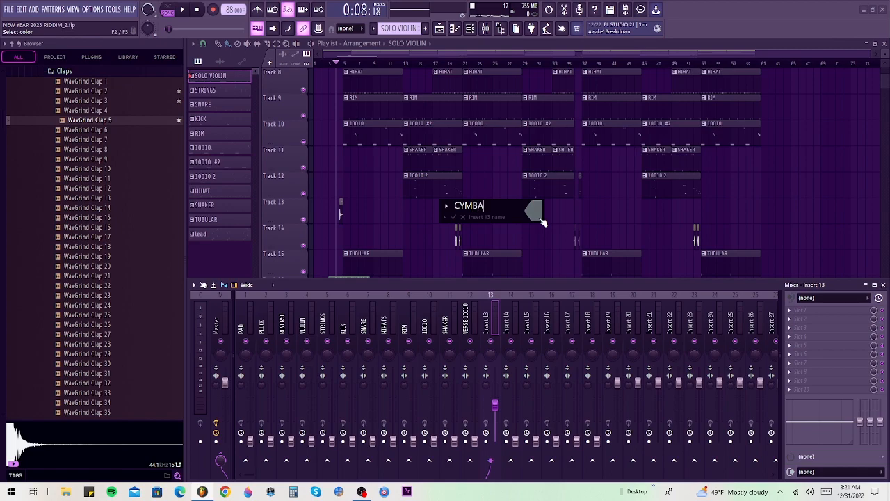
key(Return)
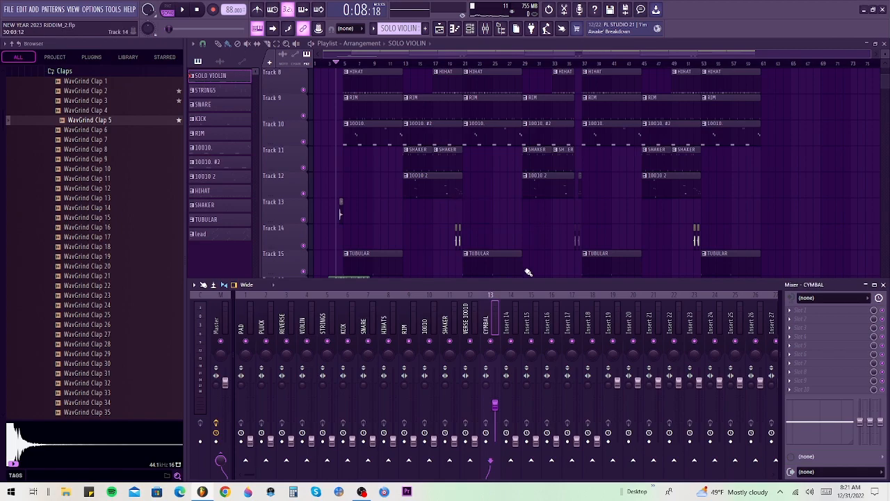
Step: Lower the CYMBAL fader fully, raise Insert 14 to about mid-travel, and audition it from just before the first Track 14 clips
drag(515, 444, 516, 412)
key(space)
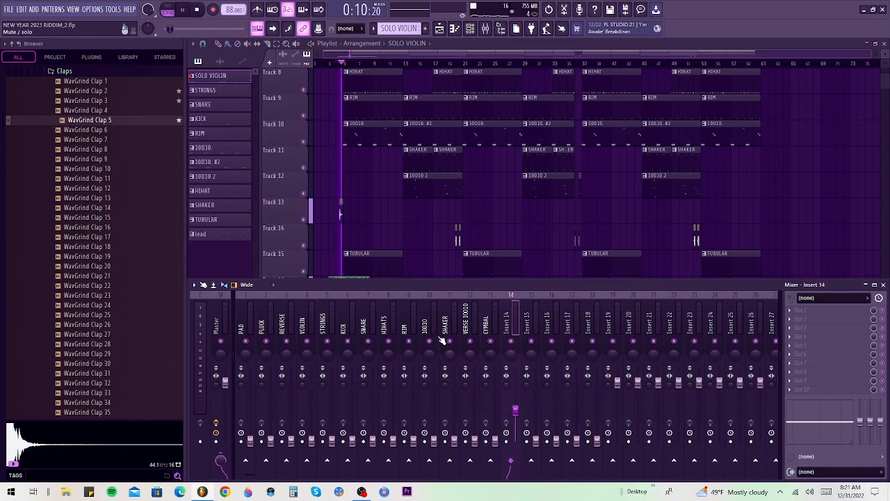
scroll(425, 244, down, 1)
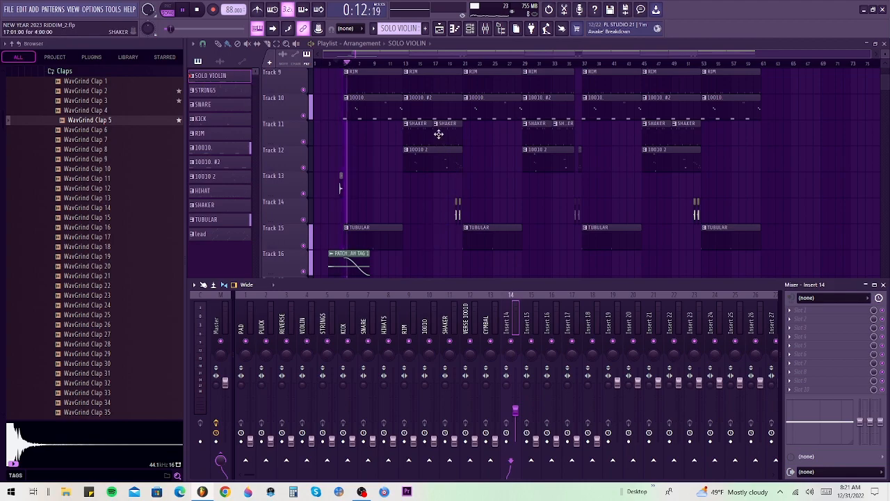
click(464, 64)
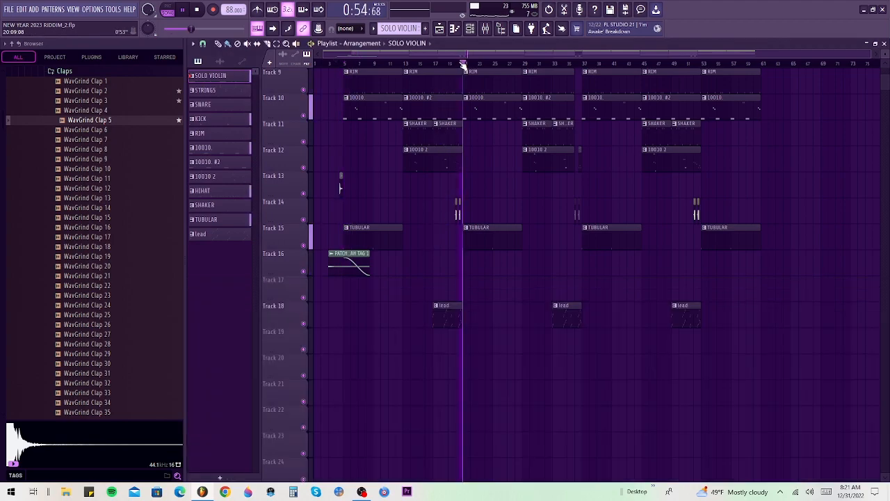
click(457, 64)
key(space)
Step: Check the channel list in the channel rack, close it, and return to the mixer
click(472, 29)
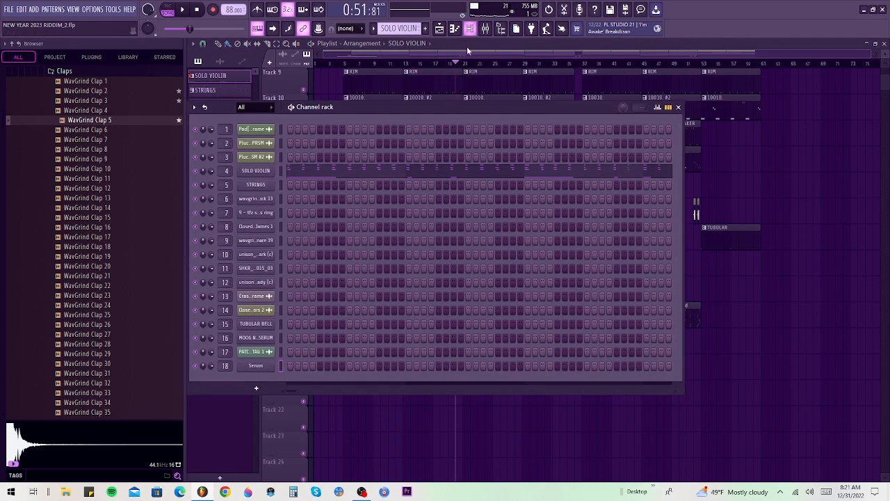
click(466, 32)
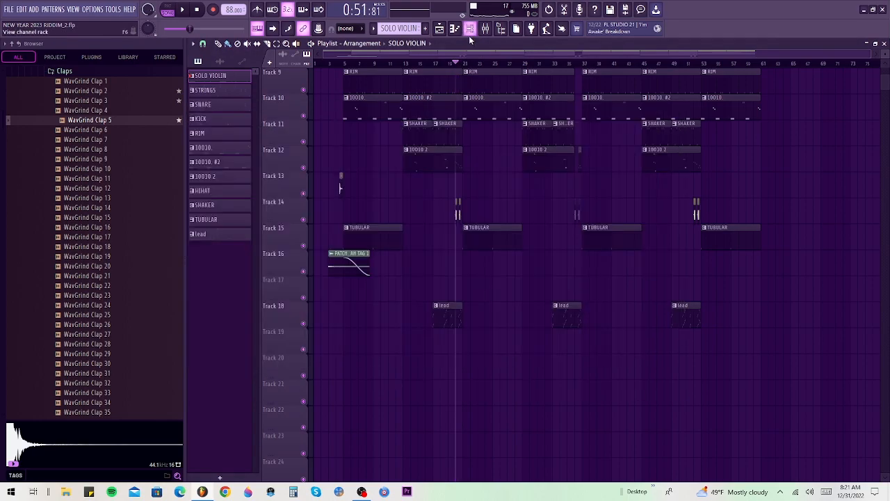
click(485, 31)
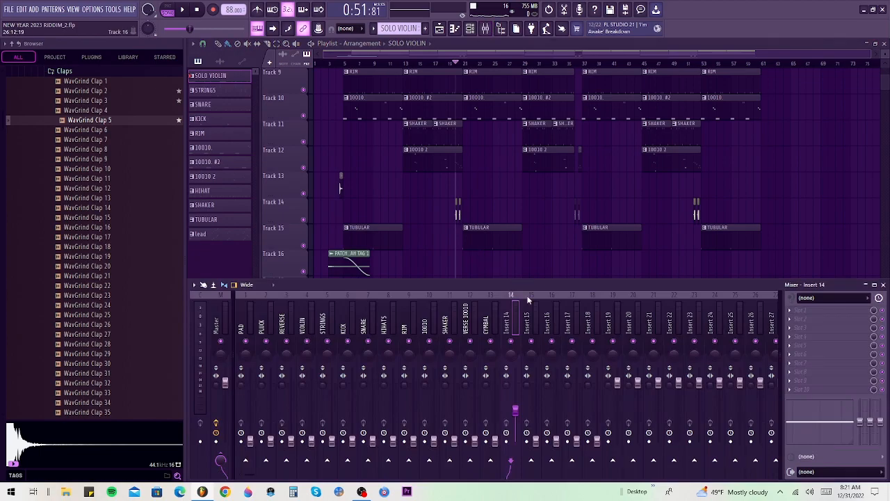
Step: Rename mixer track Insert 14 as ROLL SHAKER
right_click(508, 325)
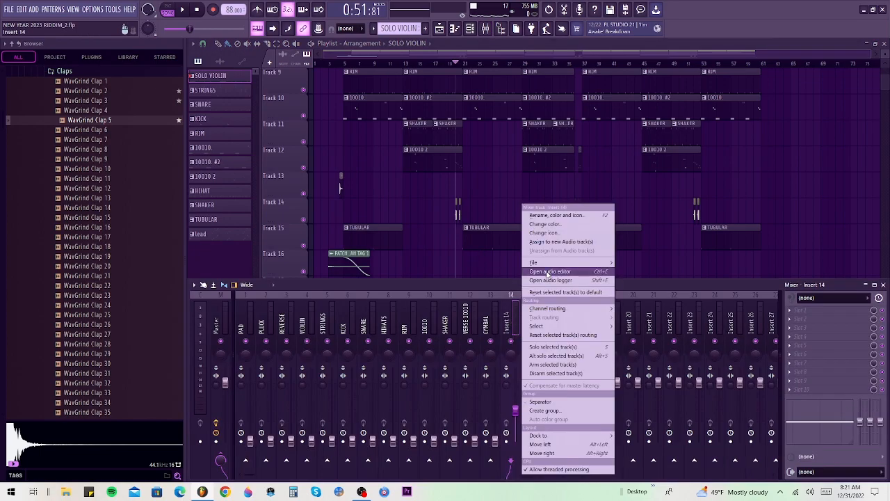
click(560, 216)
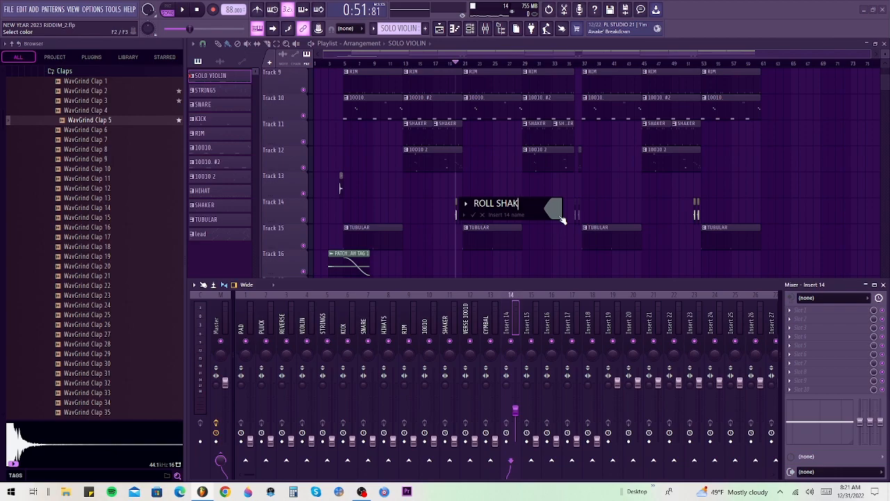
text(ROLL SHAKER)
key(Return)
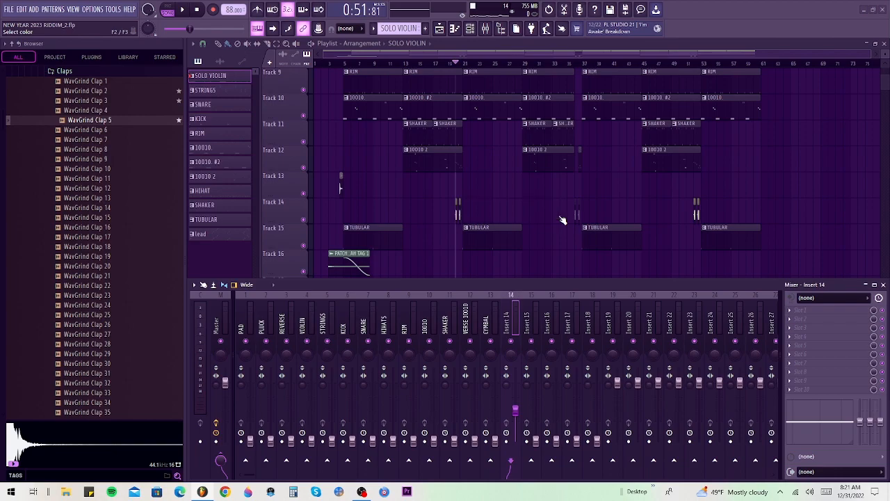
Step: Lower the ROLL SHAKER fader fully, then raise the Insert 15 fader to slightly above mid-travel and audition it
drag(516, 412, 516, 442)
click(529, 317)
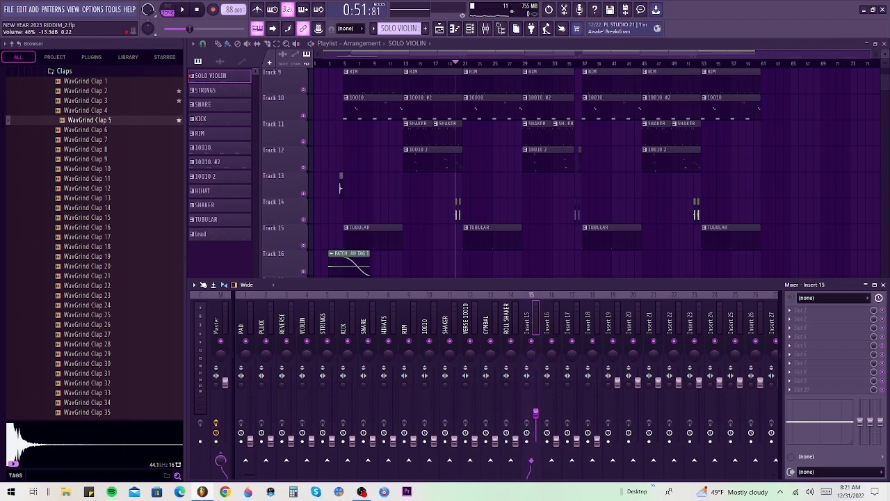
scroll(527, 238, down, 4)
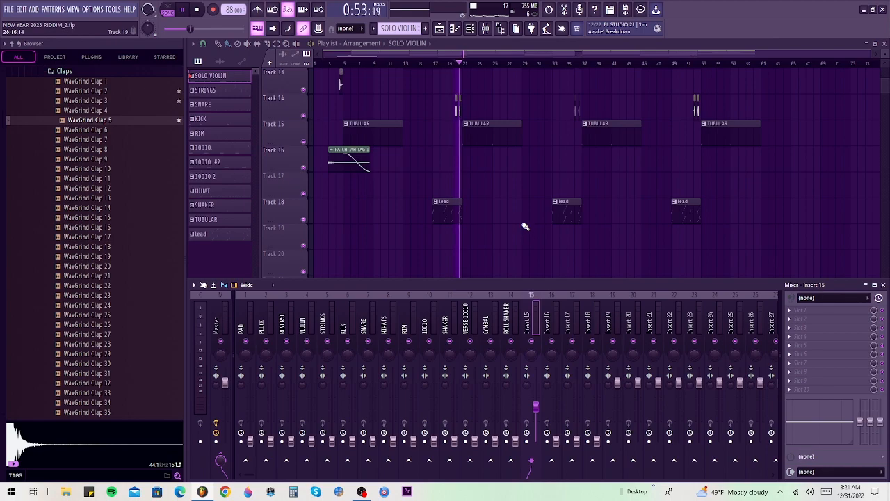
key(space)
Step: Rename mixer track Insert 15 as BELL
right_click(529, 324)
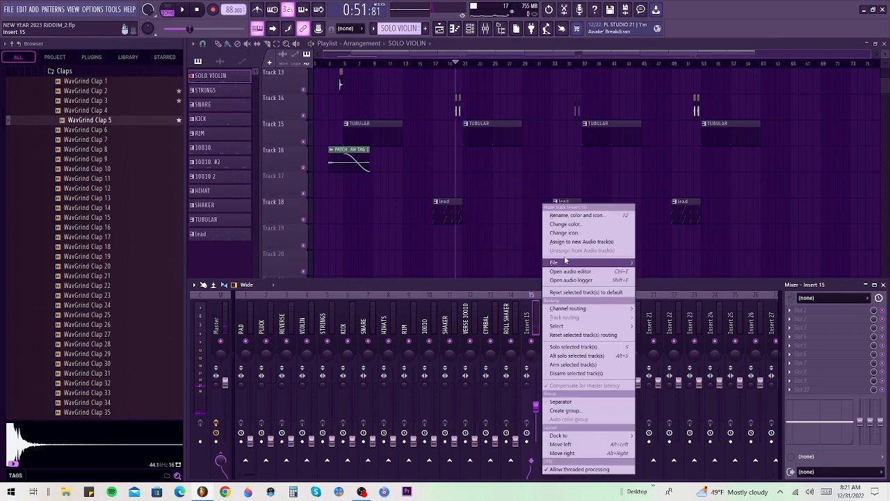
click(572, 225)
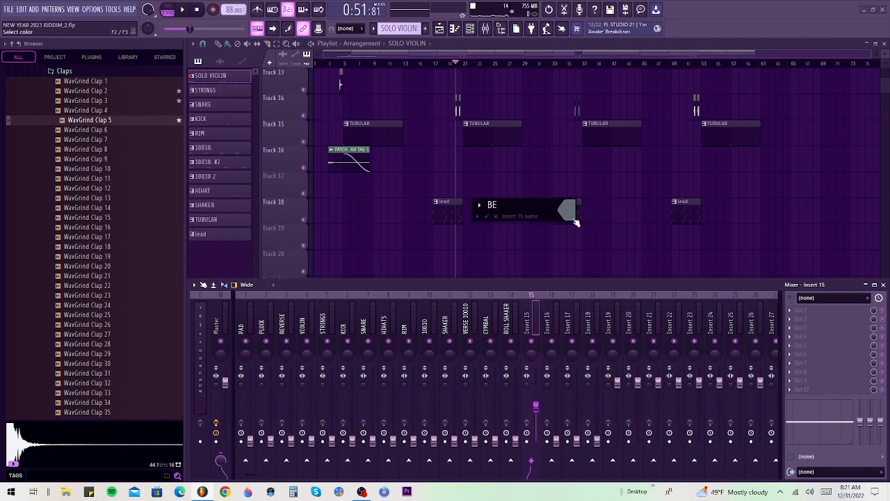
key(Return)
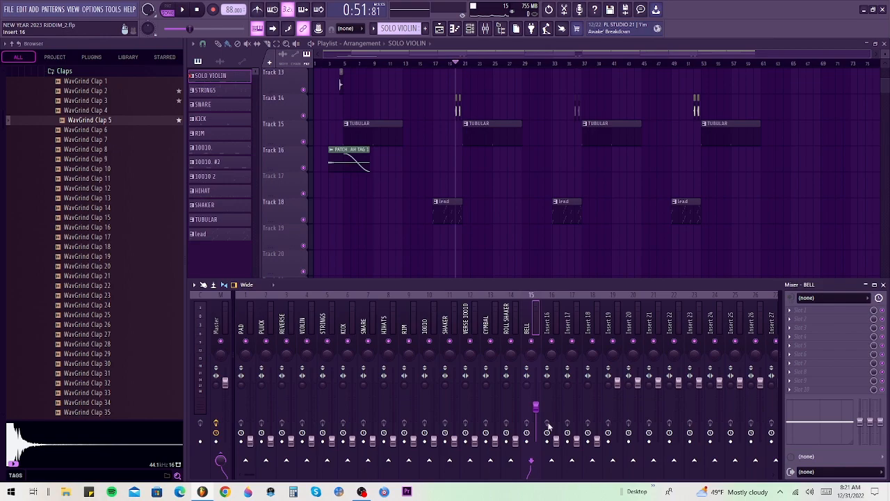
Step: Lower the BELL fader fully, set the Insert 16 fader to about 57%, and audition it from the start of the Track 16 clip
drag(535, 407, 556, 433)
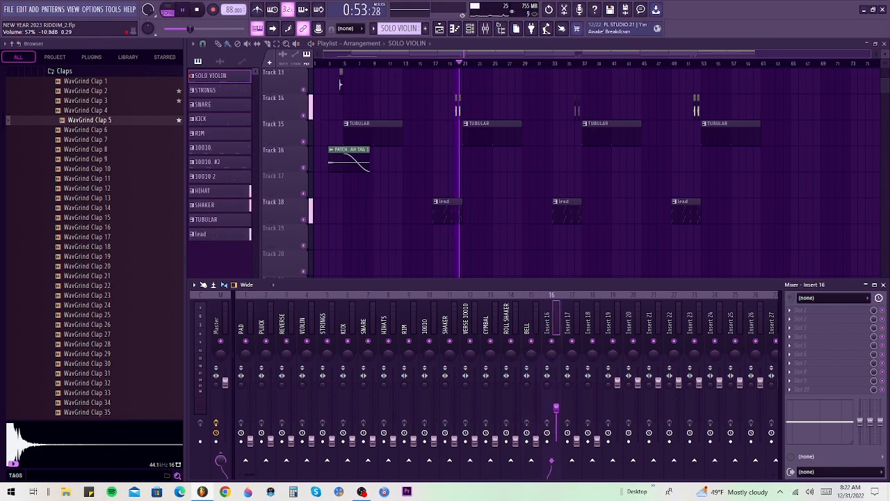
click(328, 64)
key(F9)
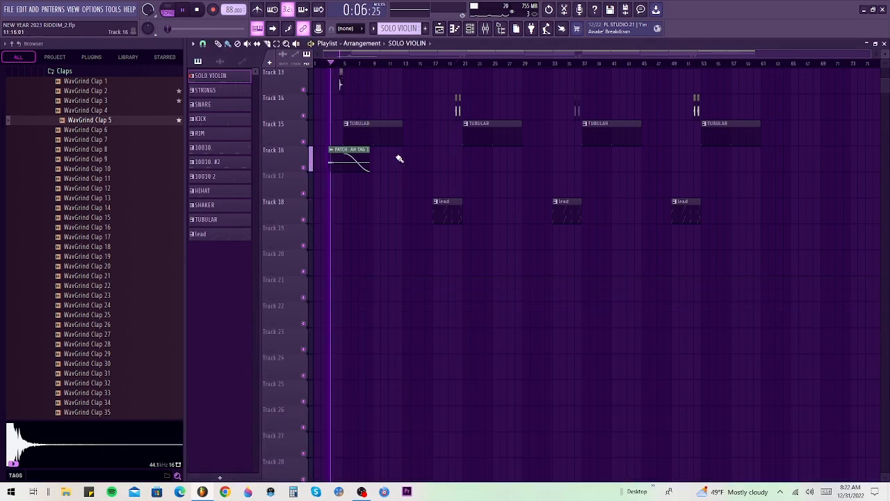
click(491, 33)
key(space)
Step: Replay from before the Track 16 clip while raising the Insert 16 fader level with the untouched inserts, and stop playback
click(323, 64)
key(space)
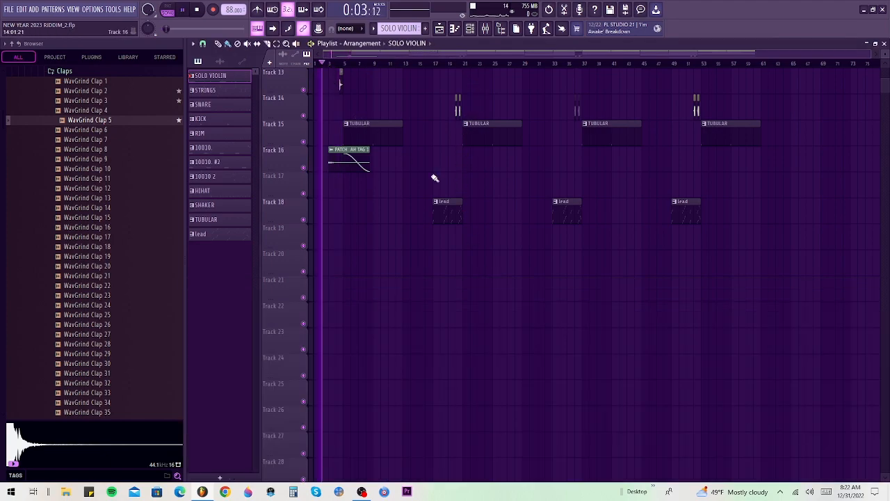
click(500, 29)
drag(560, 414, 560, 389)
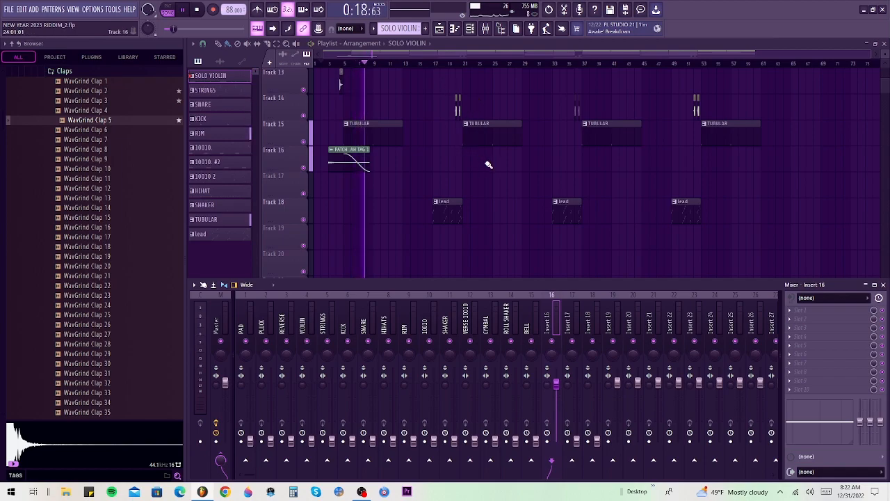
key(space)
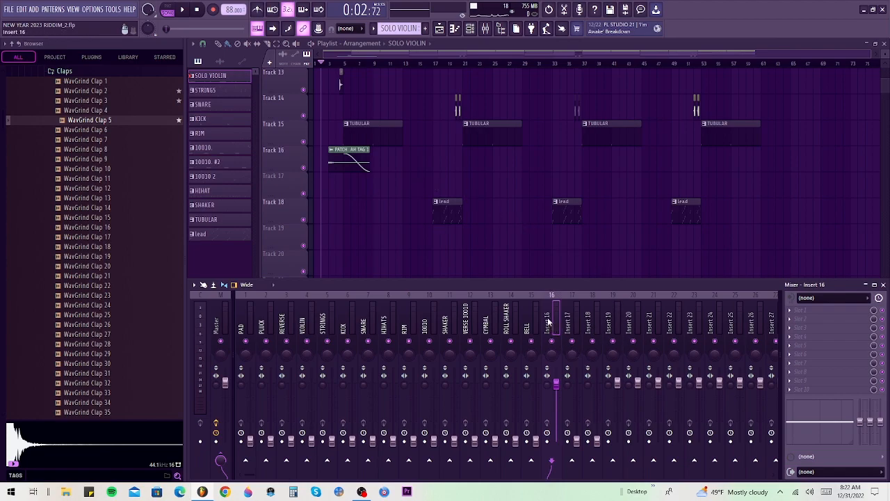
Step: Raise the Insert 17 fader to about 89% while auditioning the tag clip, and stop playback
click(569, 329)
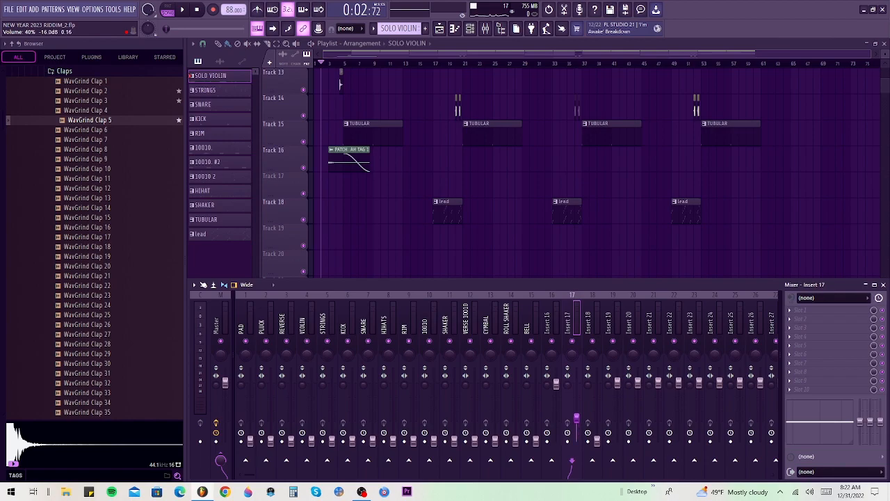
key(space)
drag(577, 398, 576, 389)
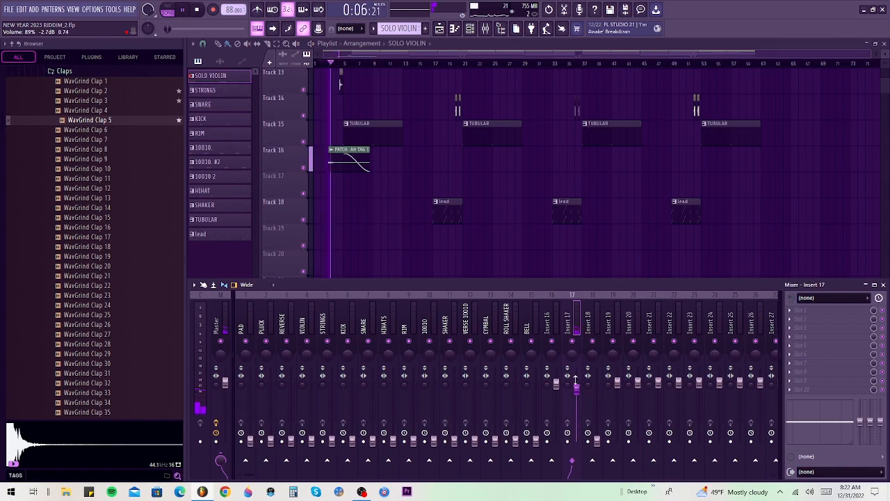
key(space)
Step: Move the PATCH DA PRODUSAH TAG 1 clip from Track 16 to Track 17 and start playback with the mixer open
key(F9)
drag(348, 163, 341, 196)
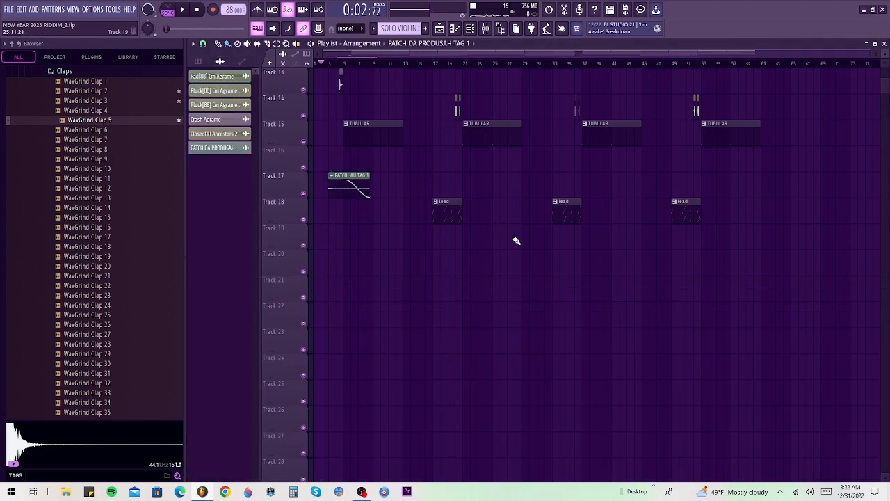
key(F9)
key(space)
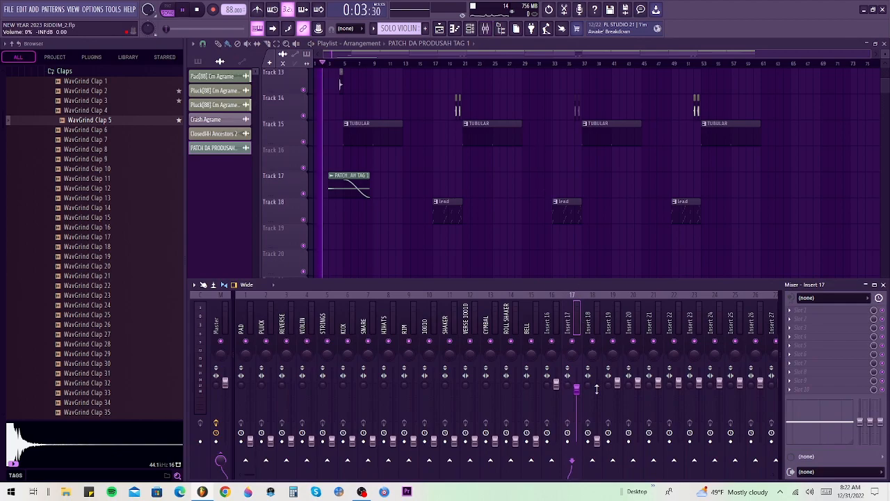
Step: Rename mixer track Insert 17 as TAG
right_click(569, 332)
click(612, 212)
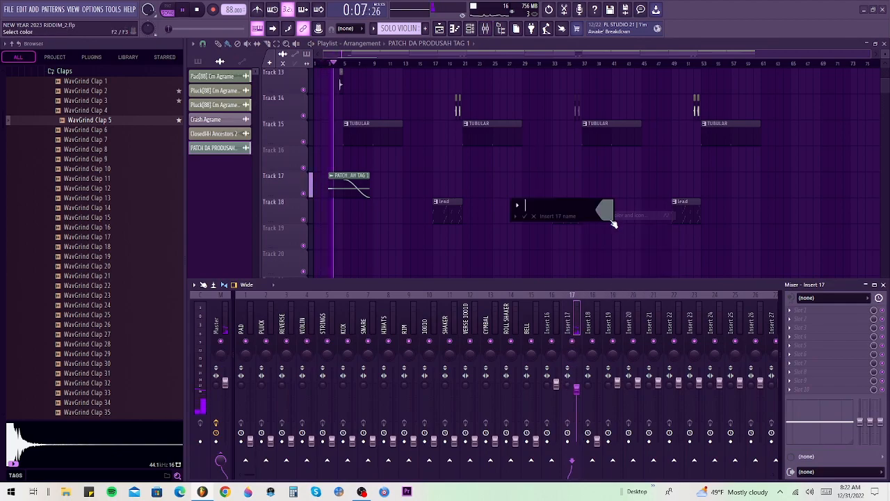
text(YA)
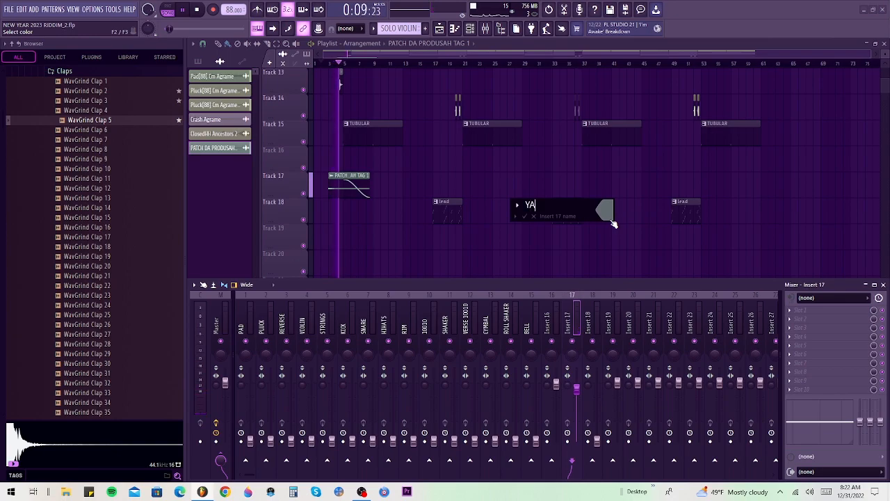
text(G)
key(BackSpace)
key(BackSpace)
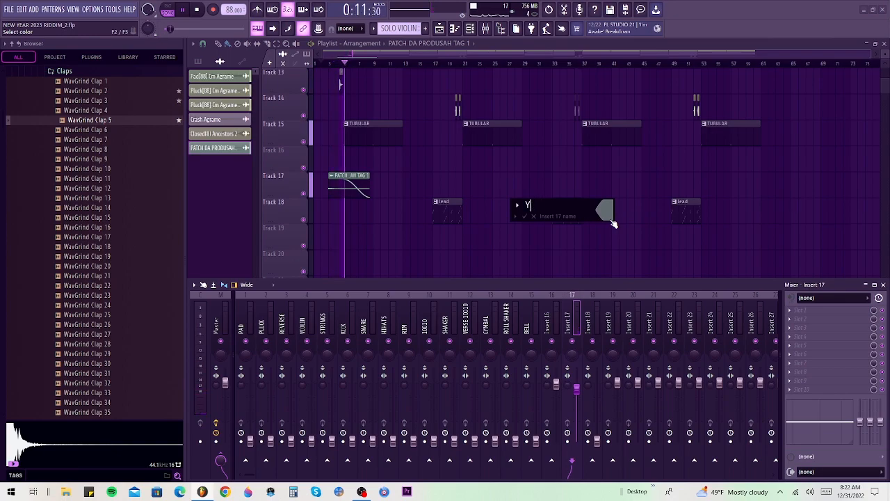
key(BackSpace)
text(TAG)
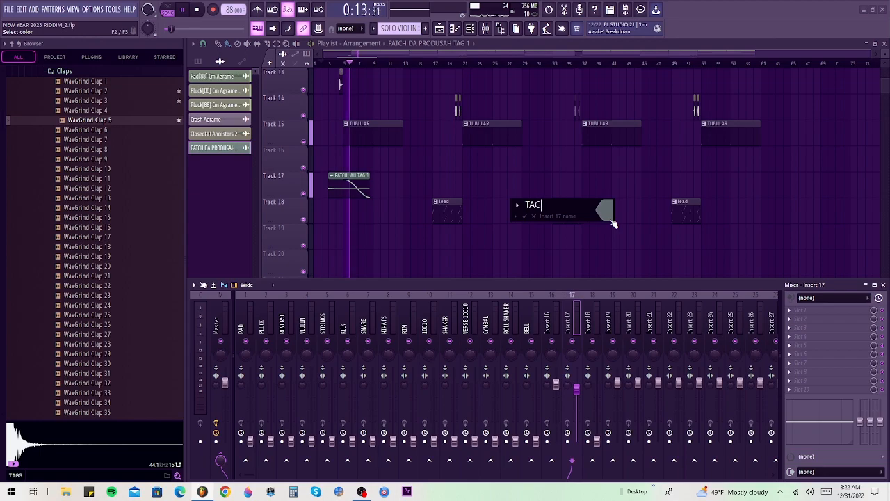
key(Return)
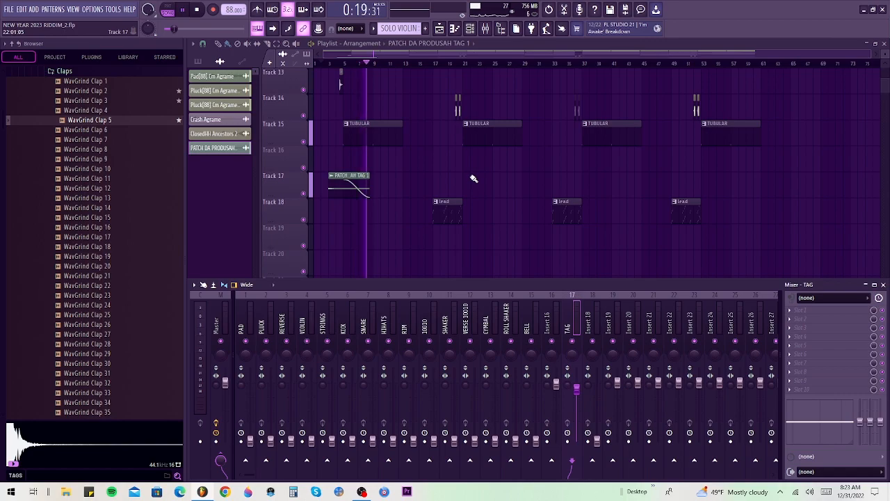
Step: Lower the TAG and Insert 16 faders fully and raise the Insert 18 fader to about 89%
drag(597, 381, 577, 440)
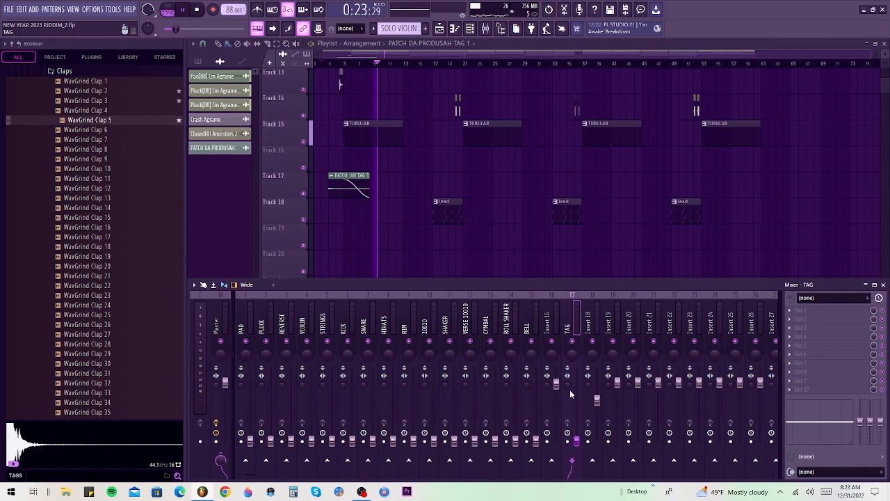
drag(557, 382, 557, 441)
click(596, 400)
drag(597, 400, 597, 389)
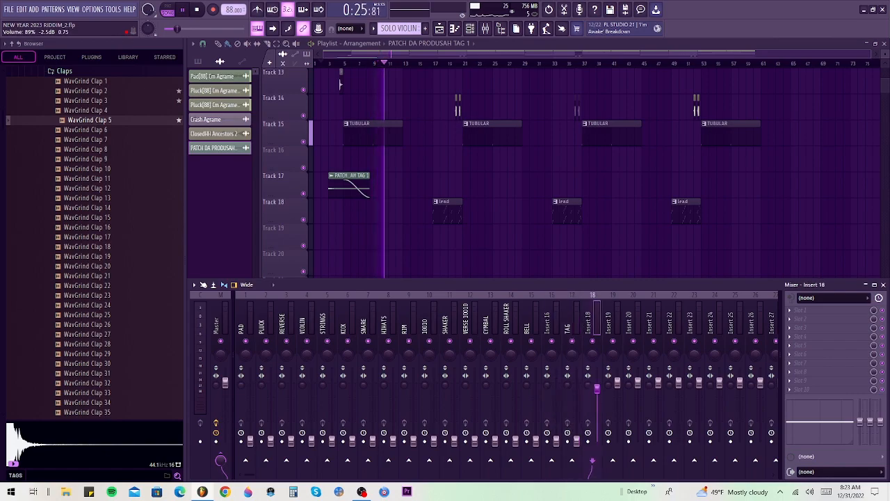
Step: Audition Insert 18 from just before the first lead clip, lower its fader to slightly below mid-travel, and stop playback
click(427, 66)
key(F9)
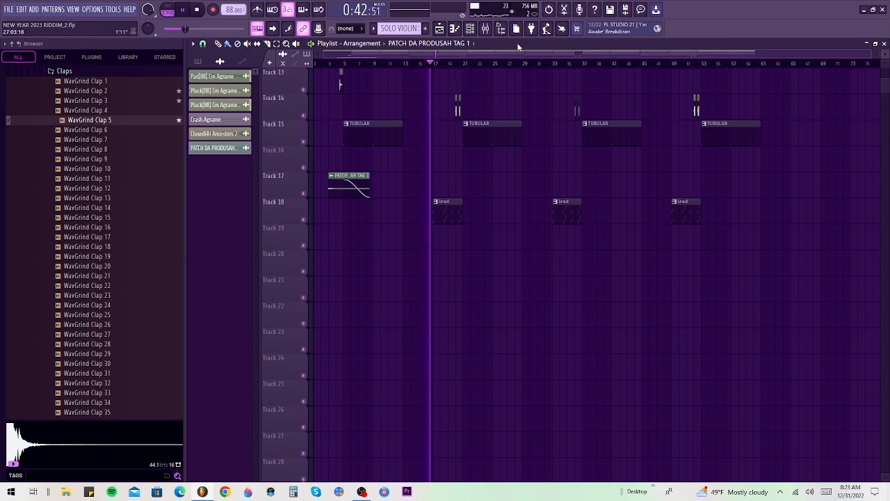
key(F9)
drag(597, 388, 597, 416)
key(space)
Step: Rename mixer track Insert 18 as LEAD and lower its fader to 0%
right_click(588, 320)
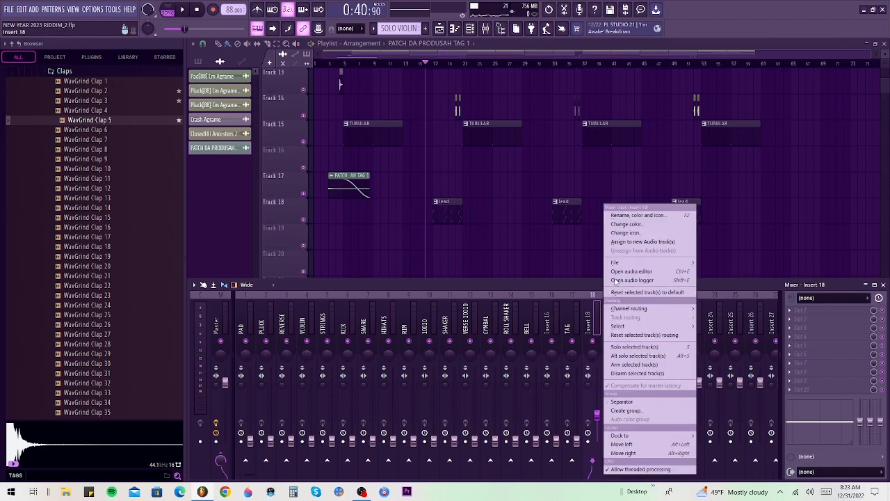
click(638, 215)
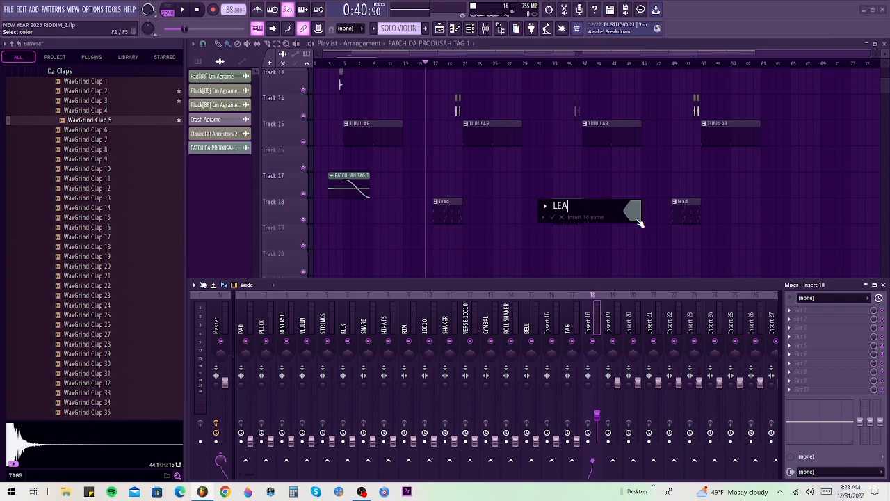
key(Return)
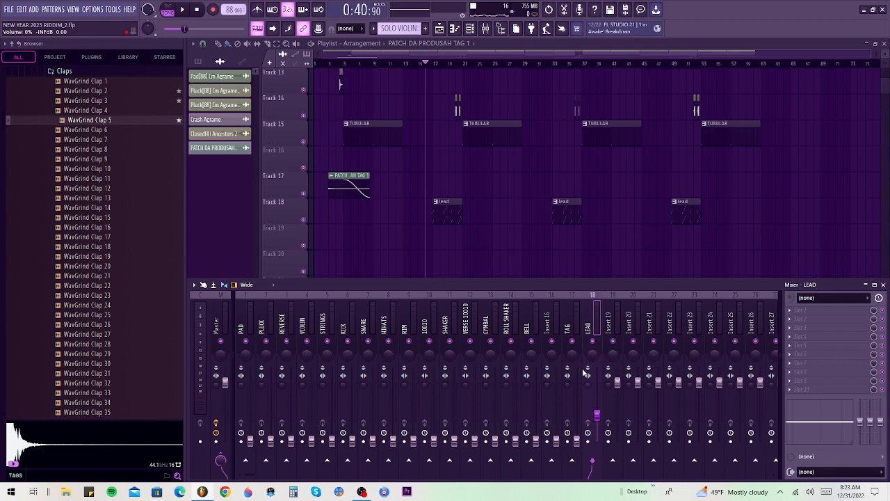
drag(600, 422, 598, 446)
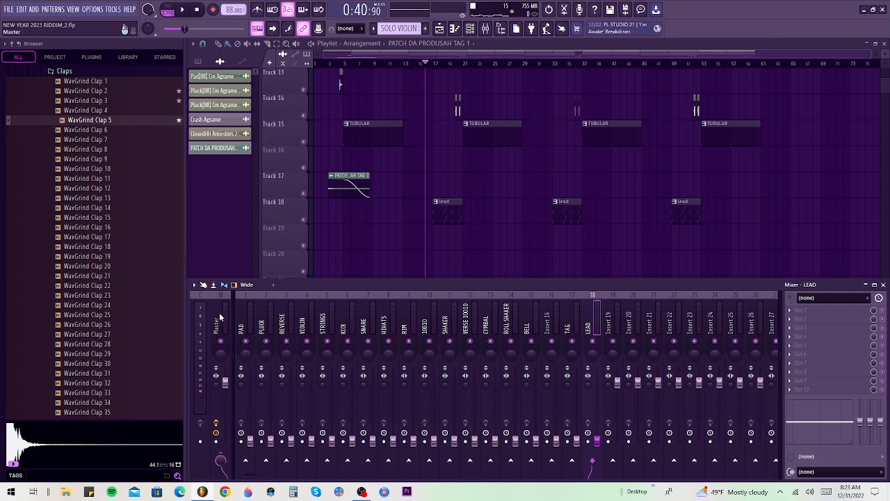
Step: Load the Dorrough Stereo meter plugin into the last effect slot of the Master track
click(220, 318)
click(788, 378)
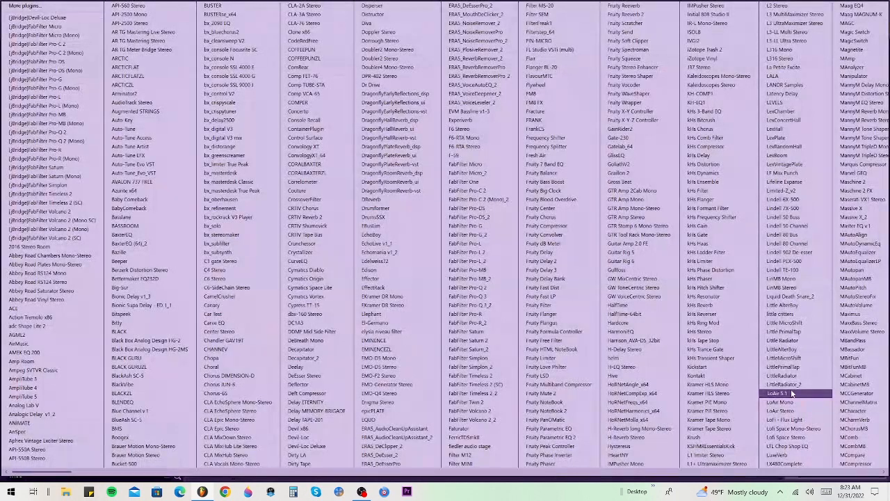
scroll(334, 170, right, 10)
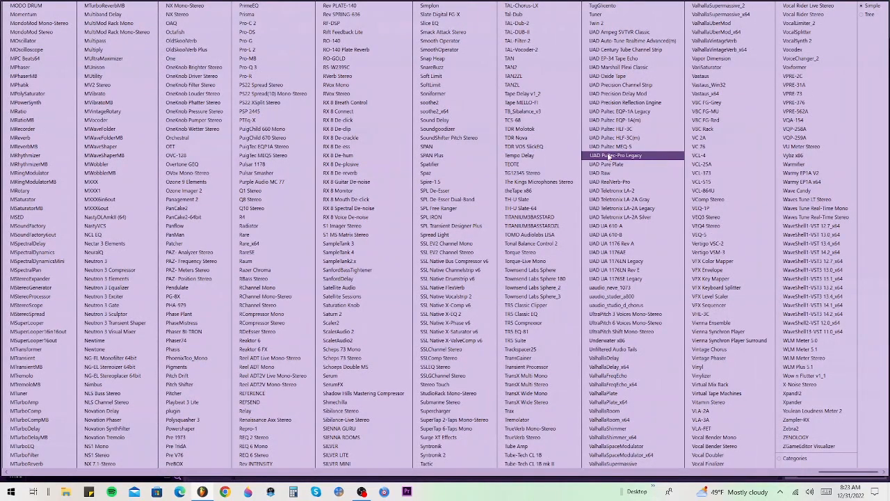
scroll(60, 159, left, 10)
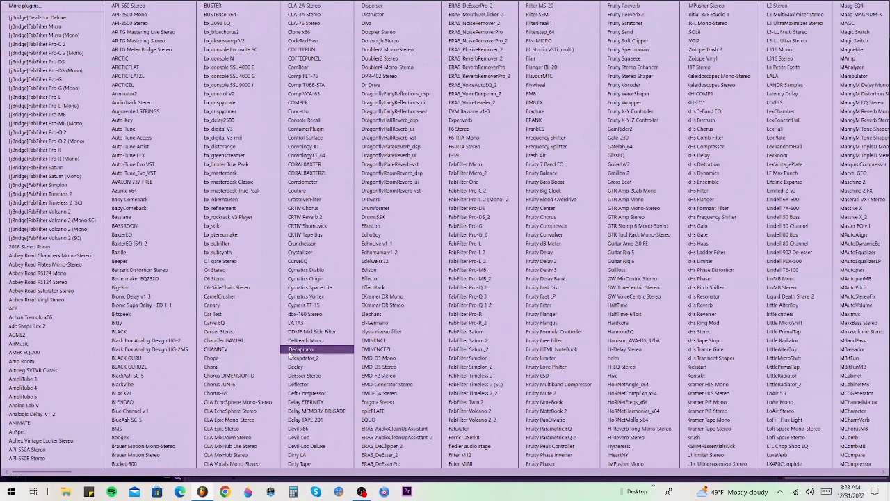
click(376, 43)
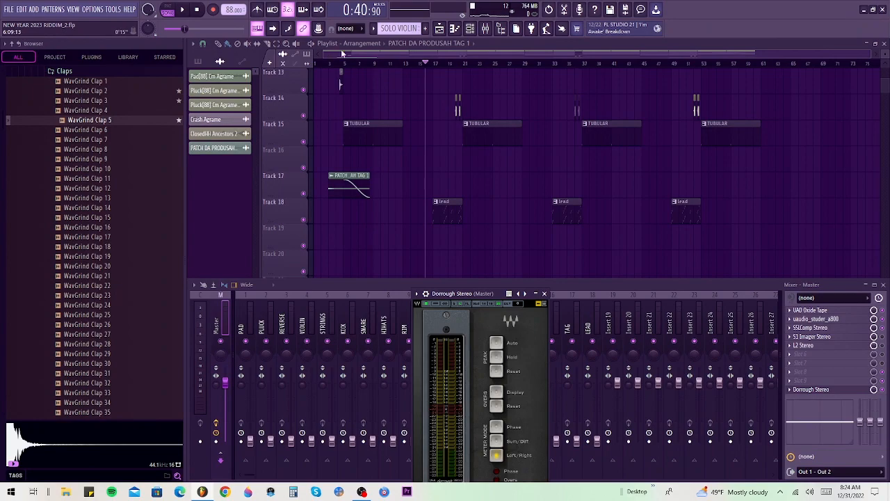
Step: Move the Dorrough meter clear of the mixer, use its horizontal layout with two side-by-side meters, and reset the overs
drag(462, 275, 456, 173)
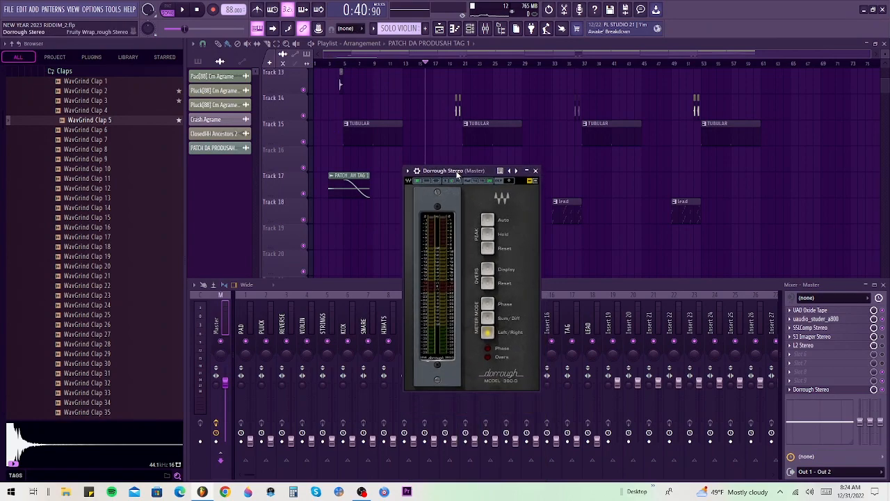
click(436, 181)
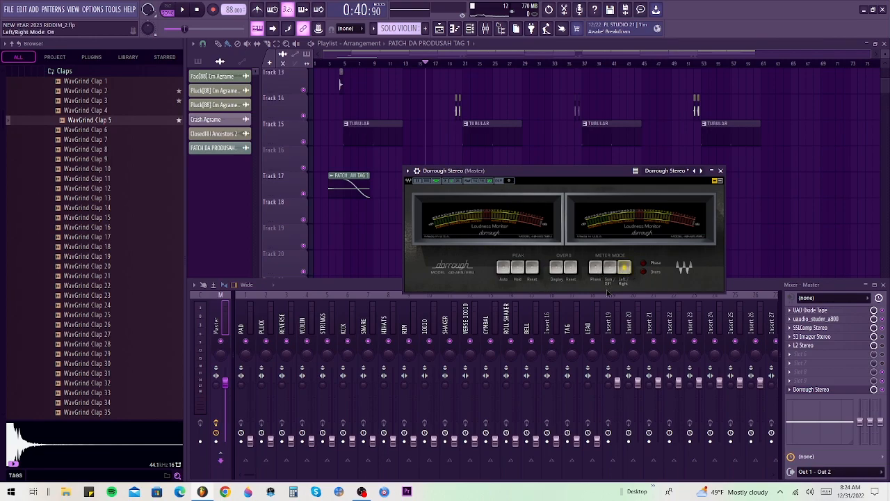
click(570, 268)
Step: Play the song and raise the PAD fader to slightly above 62% while checking the Dorrough meter, then stop playback
key(space)
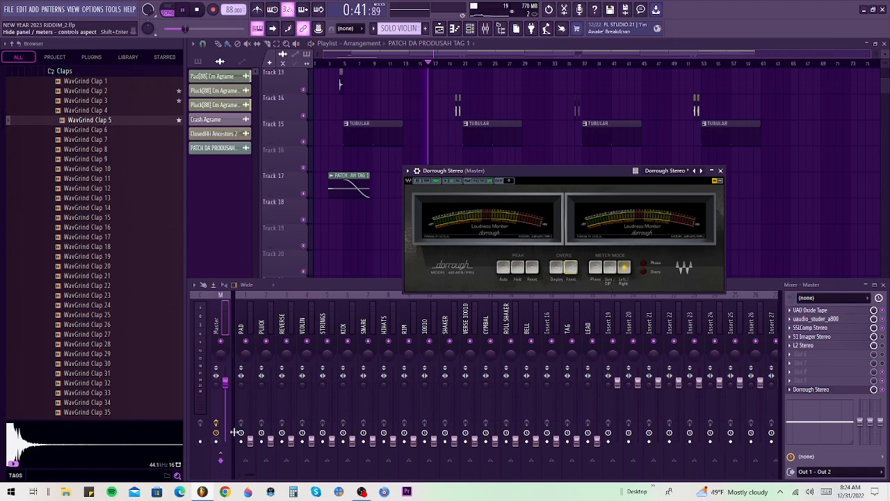
drag(250, 441, 250, 405)
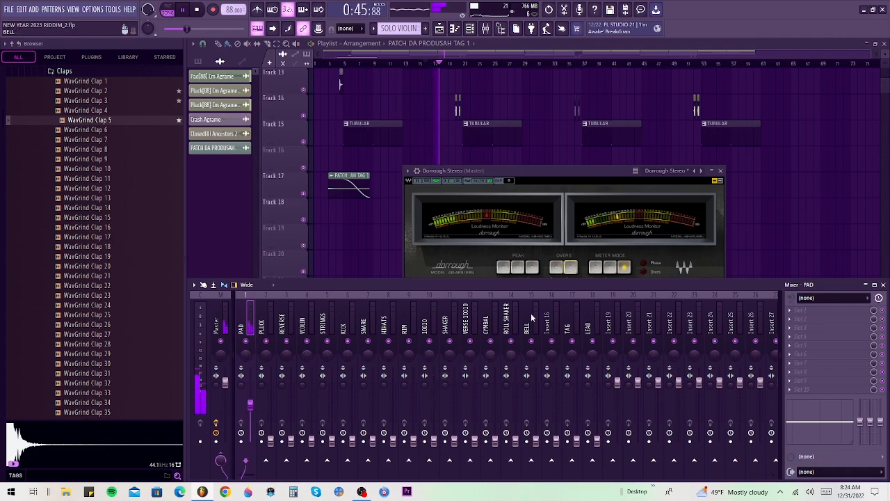
click(603, 275)
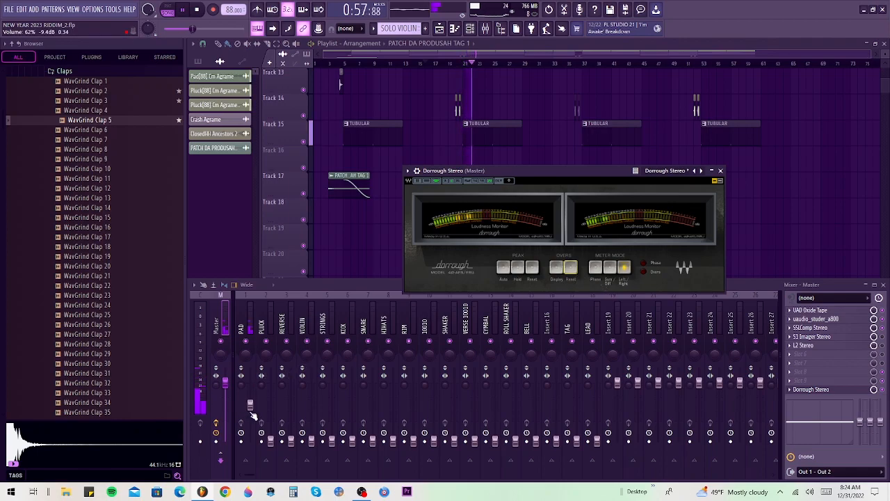
drag(250, 405, 251, 402)
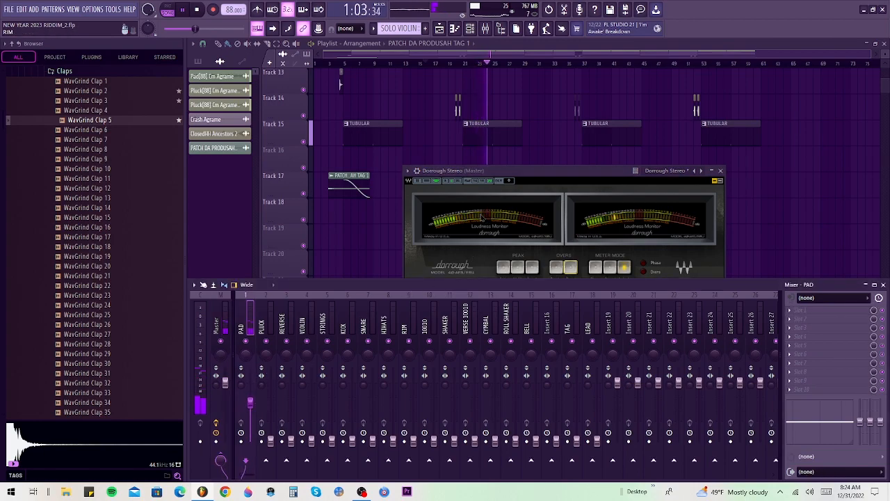
key(space)
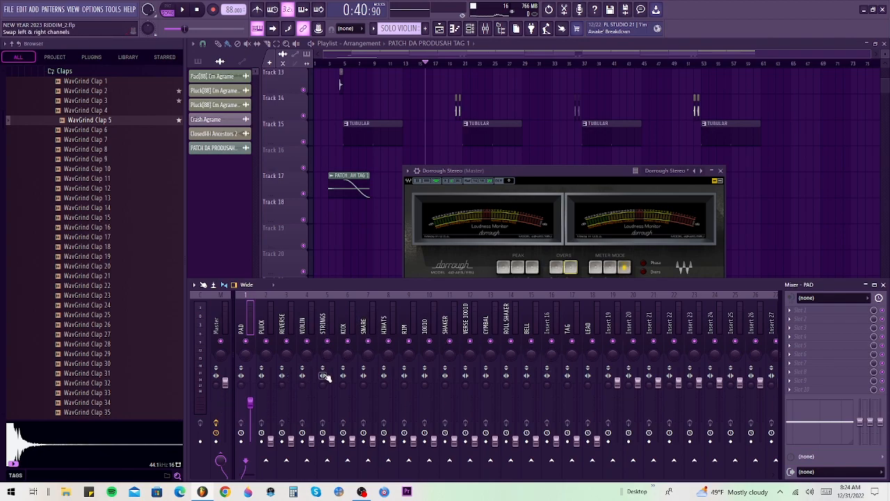
Step: Resume playback, raise the PLUCK fader to 57%, and find the pluck clips at the start of the playlist
key(space)
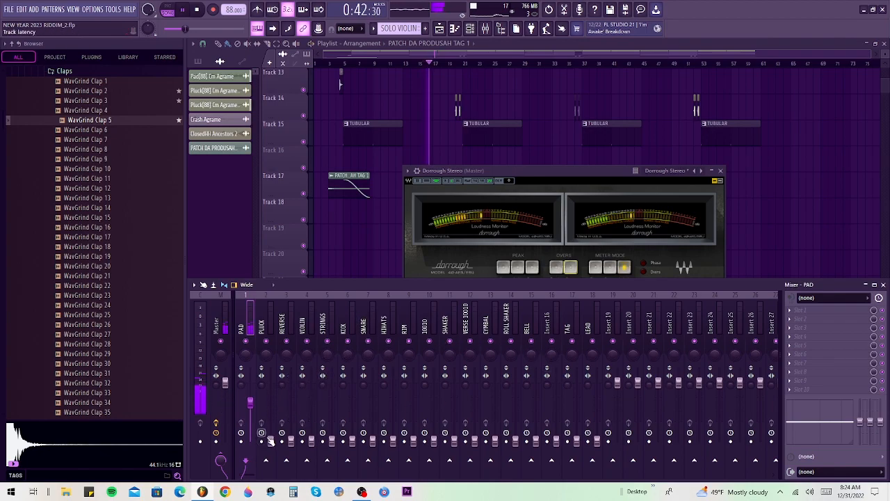
drag(271, 439, 273, 411)
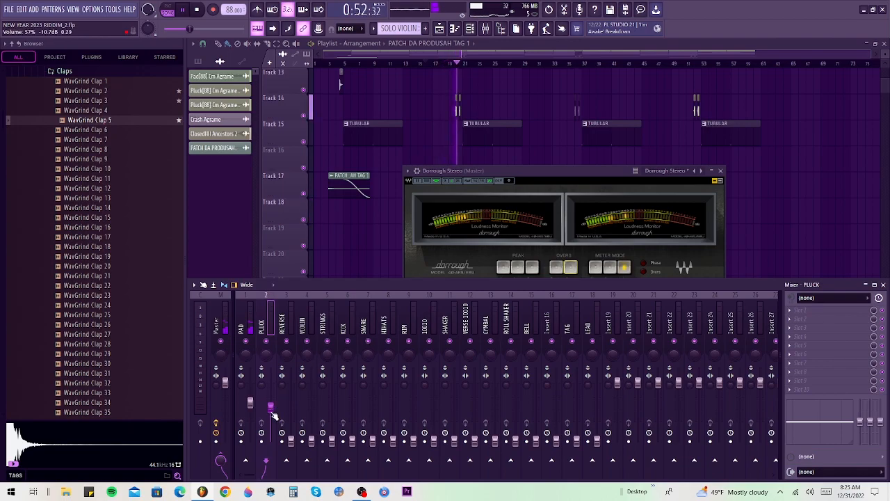
scroll(355, 204, up, 3)
scroll(355, 204, up, 2)
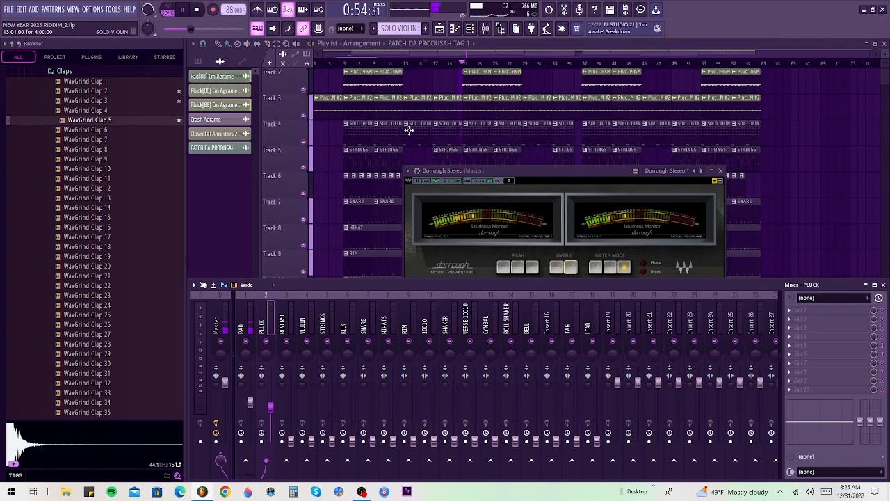
Step: Replay the song from its beginning, raise the REVERSE fader to about 61%, and fine-tune the PLUCK fader to slightly above 59%
click(201, 11)
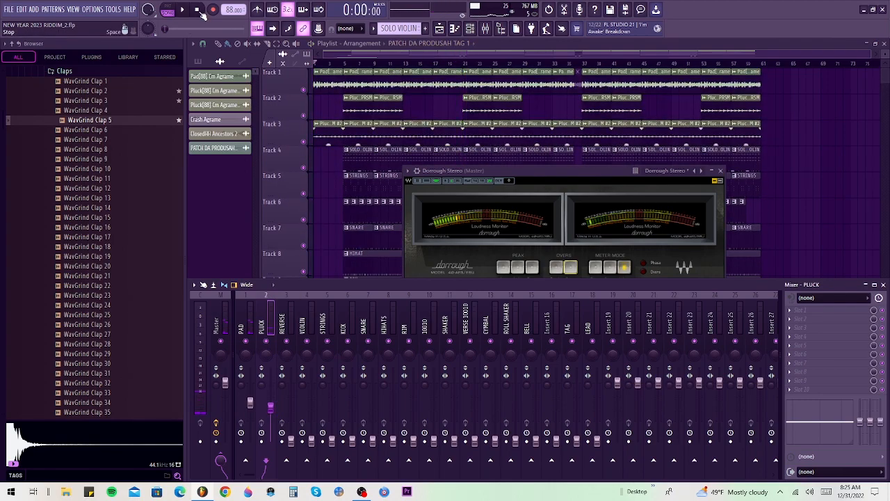
key(space)
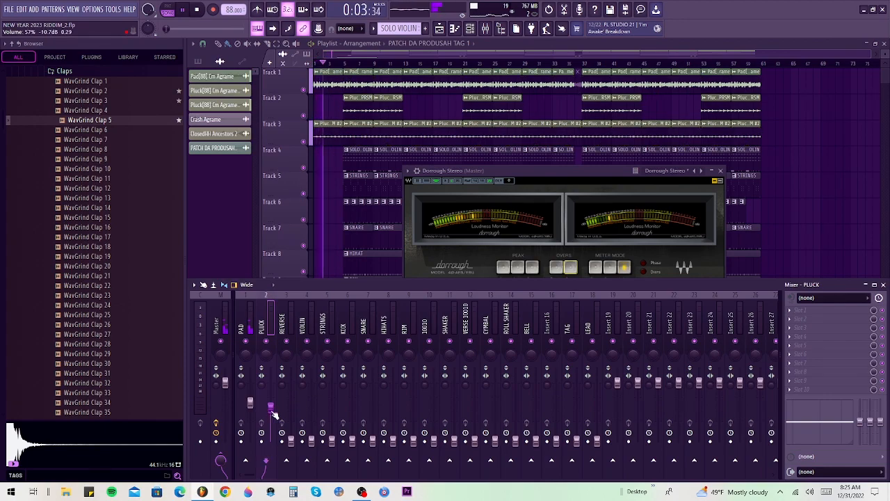
drag(271, 409, 271, 407)
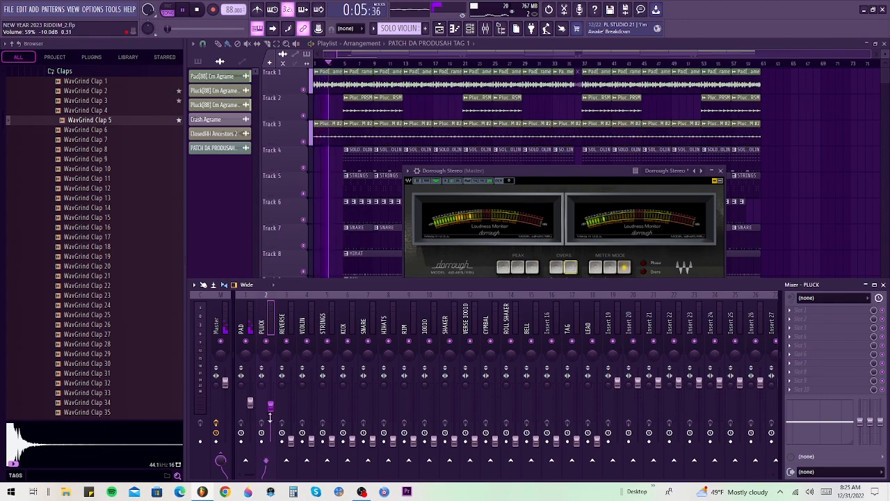
drag(291, 440, 291, 403)
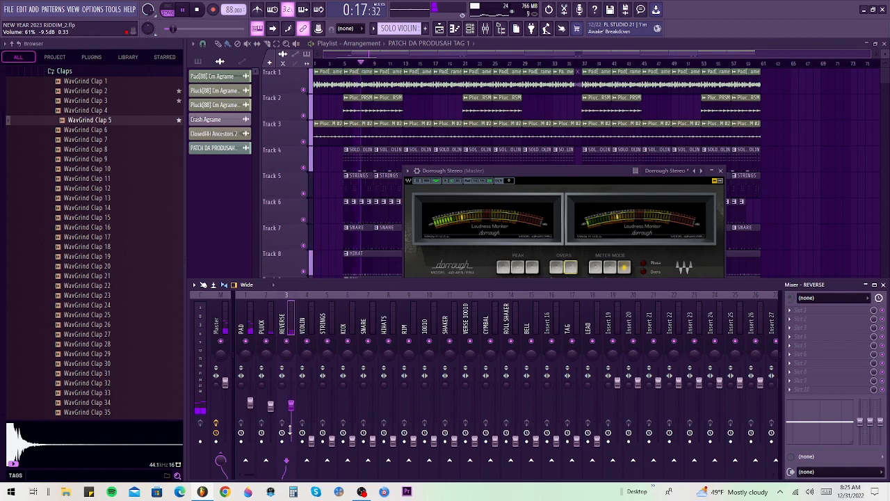
click(272, 414)
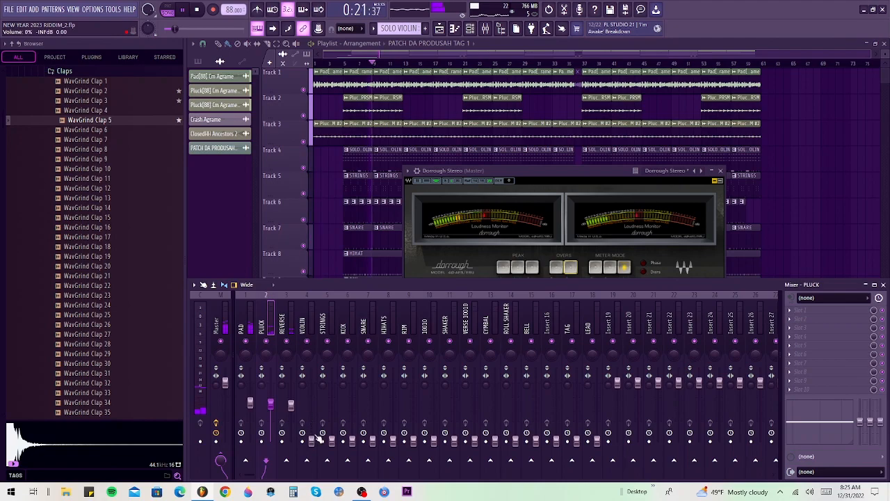
Step: Raise the STRINGS fader to about 60% and the VIOLIN fader to slightly above 69%
drag(312, 441, 312, 402)
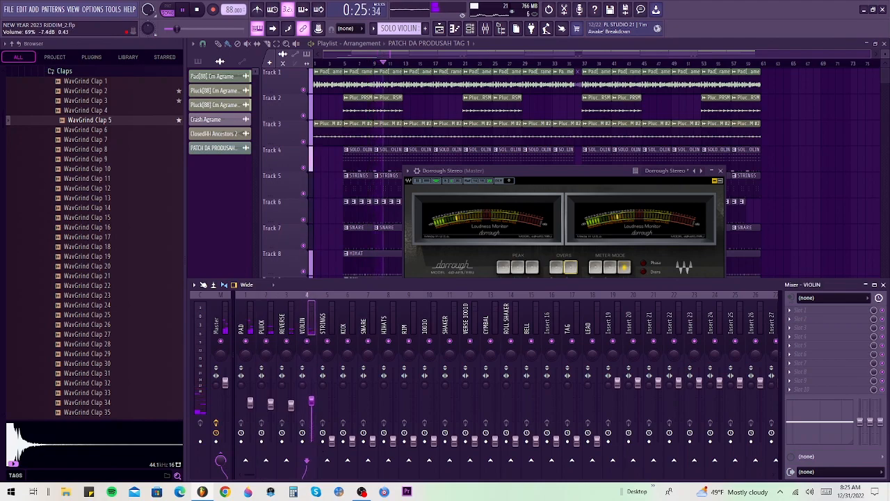
drag(332, 440, 332, 406)
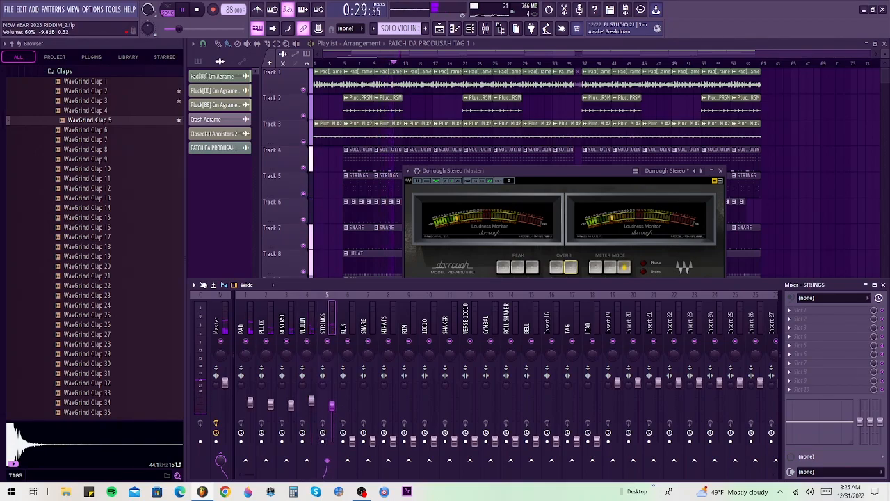
click(311, 402)
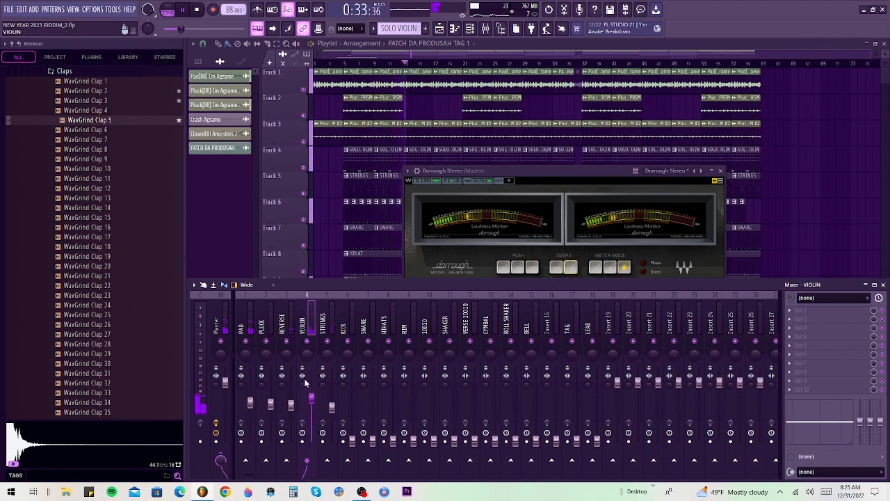
Step: Bring in the drum faders: KICK slightly higher than VIOLIN, SNARE about level with PLUCK, and HIHATS at 55%
drag(352, 439, 352, 397)
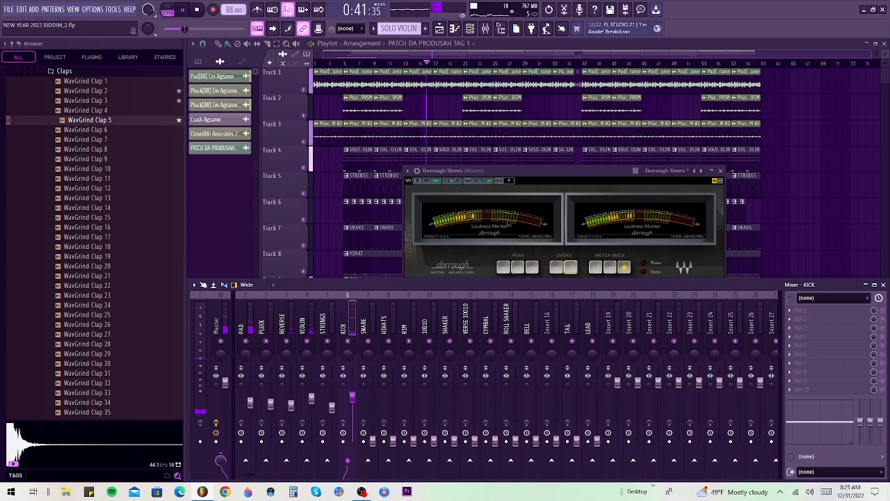
drag(372, 440, 372, 422)
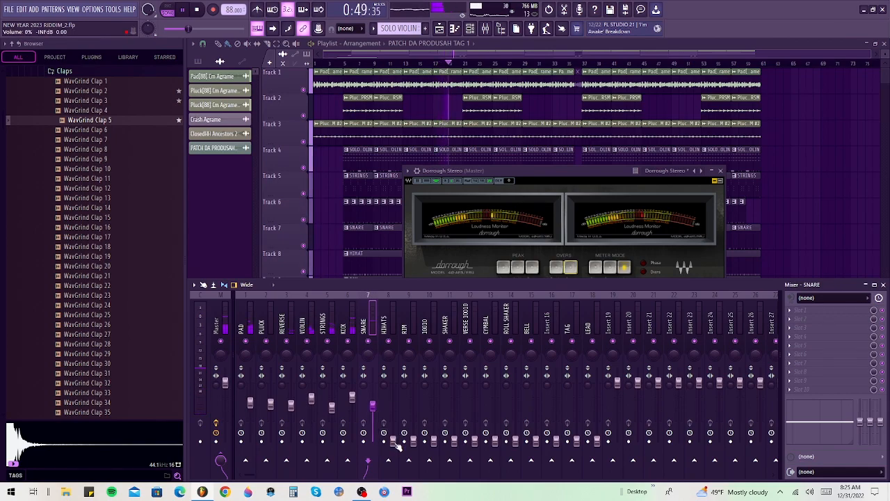
drag(394, 444, 393, 408)
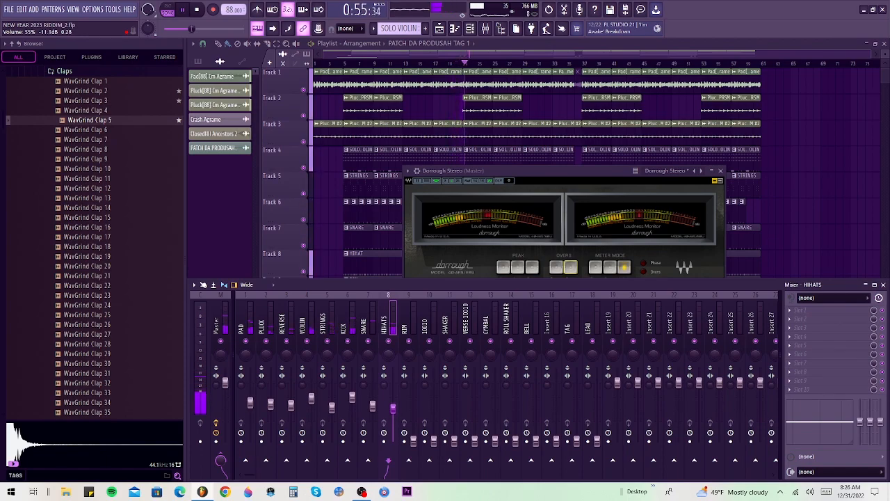
Step: Raise the RIM fader slightly below HIHATS, the 10010 fader about level with SNARE, and the SHAKER fader to 63%
drag(413, 440, 413, 411)
drag(433, 440, 433, 411)
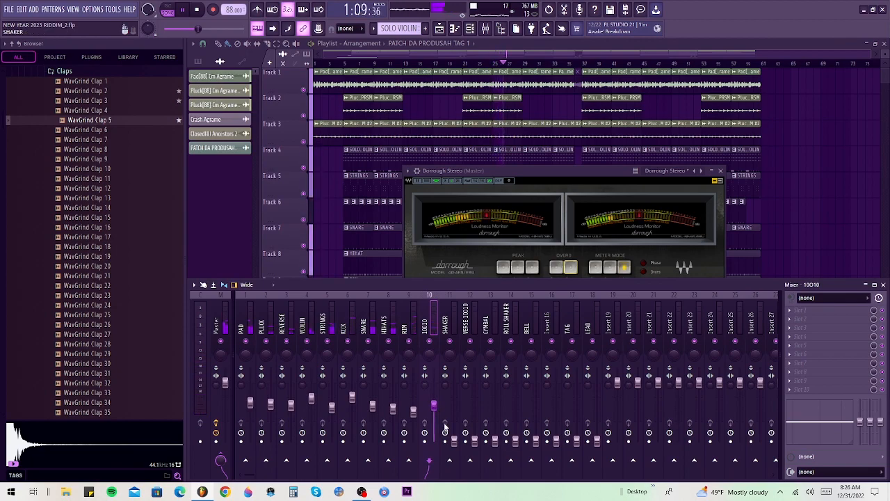
drag(454, 440, 454, 418)
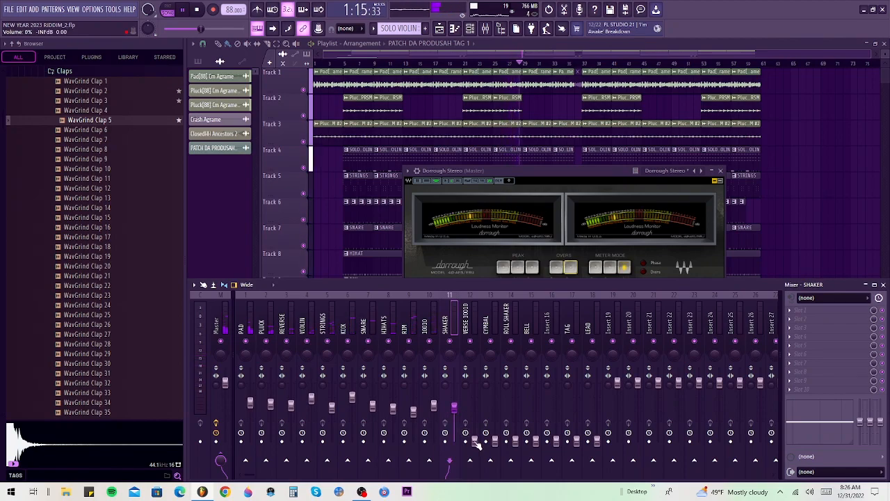
drag(455, 411, 456, 409)
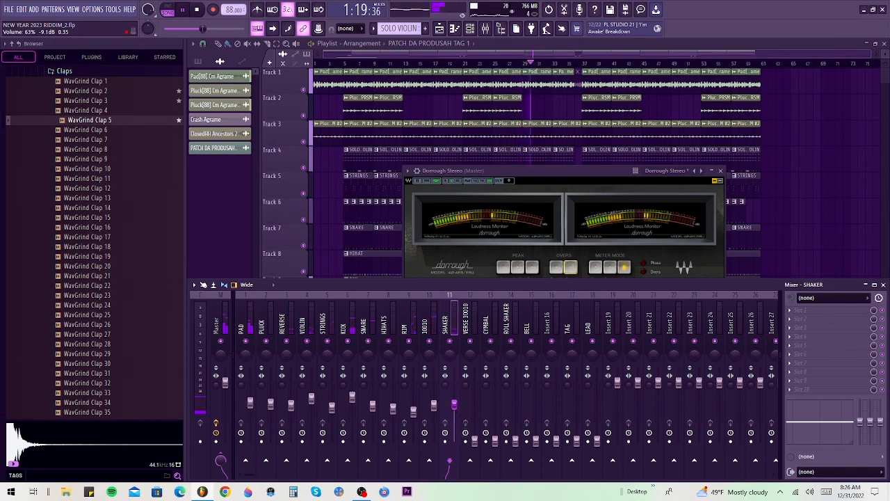
Step: Raise the VERSE 10010 fader to 59%, the CYMBAL fader to 55%, and the ROLL SHAKER fader to 57%
click(474, 438)
drag(474, 439, 475, 406)
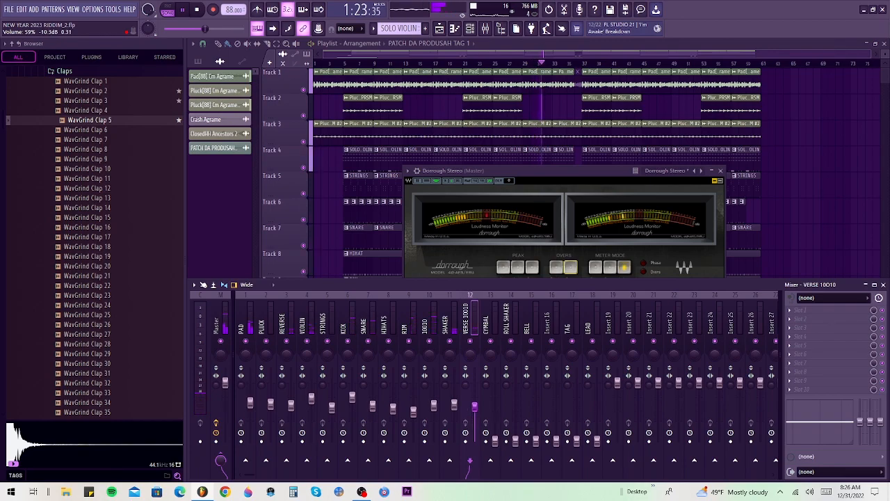
drag(494, 440, 494, 409)
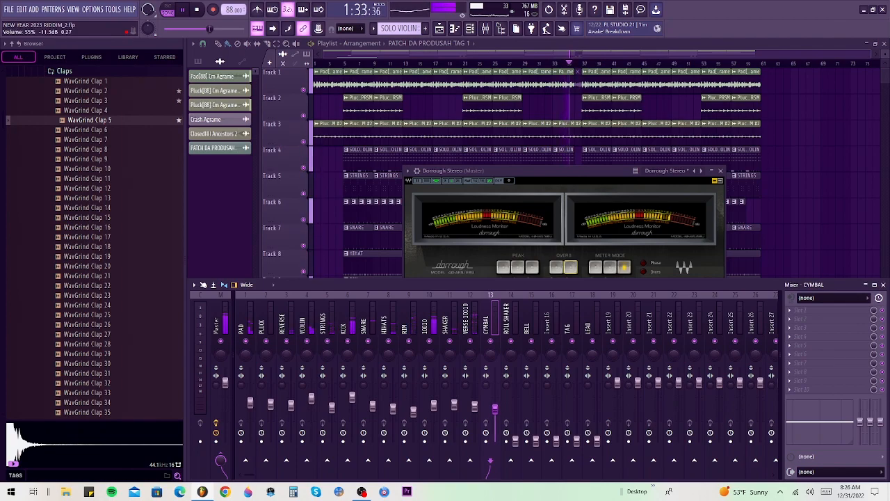
drag(516, 440, 516, 408)
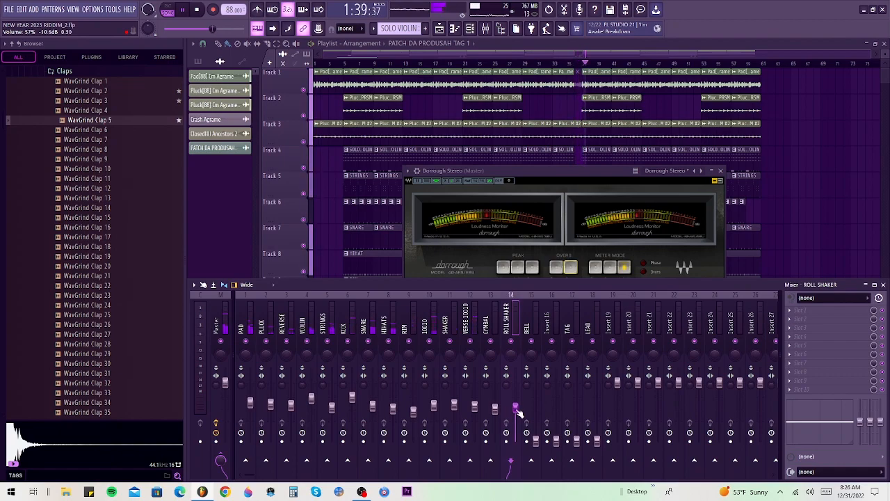
Step: Raise the remaining faders: BELL to 68%, TAG to 62%, LEAD to about 40%, and Insert 16 about level with ROLL SHAKER
drag(536, 439, 536, 400)
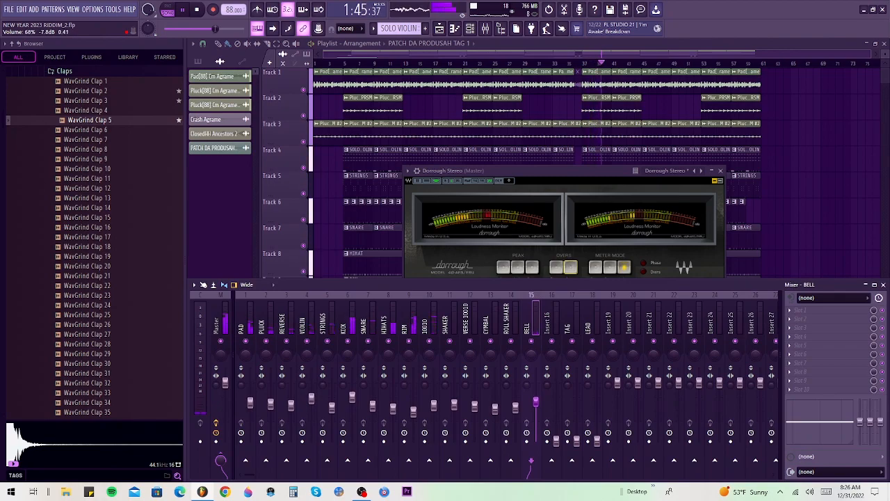
drag(577, 440, 577, 403)
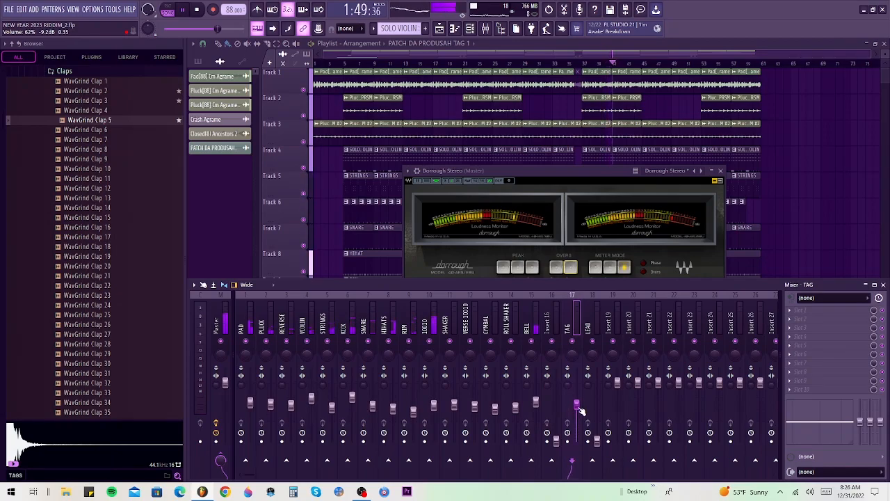
drag(597, 441, 597, 422)
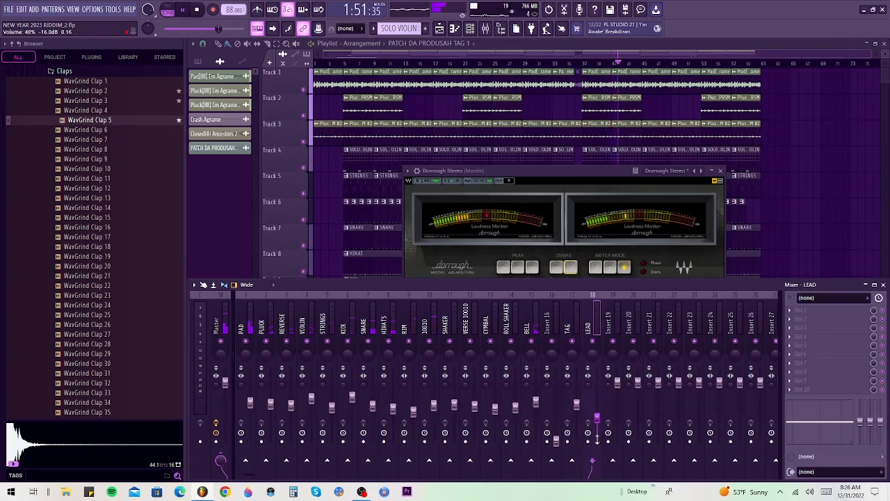
click(536, 402)
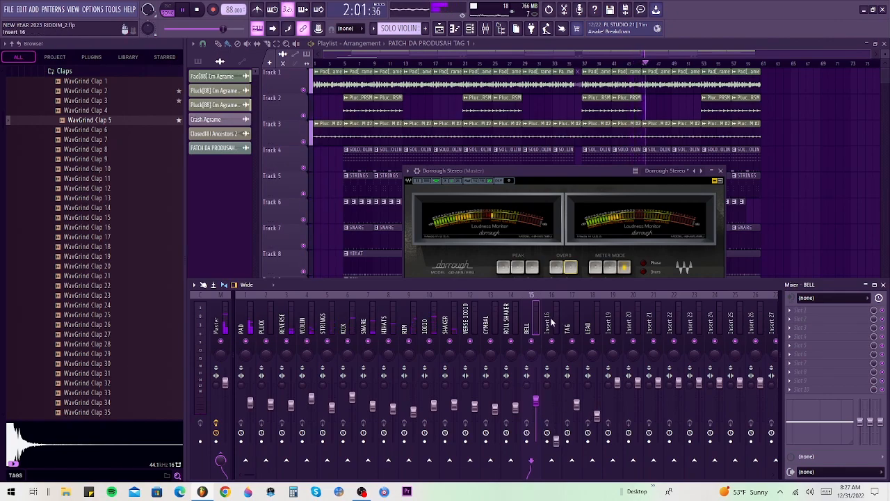
drag(557, 440, 557, 408)
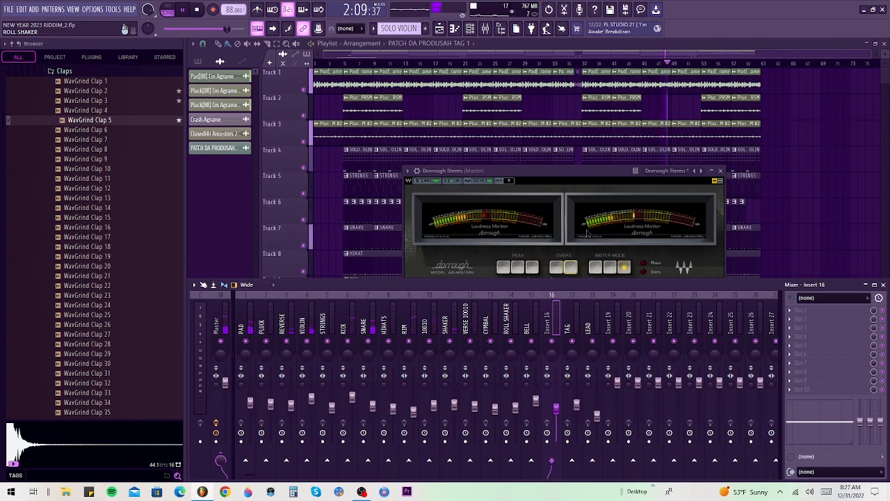
Step: Move the Dorrough meter window clear above the mixer, lower the LEAD fader to 32%, and stop playback
click(459, 183)
drag(534, 173, 429, 97)
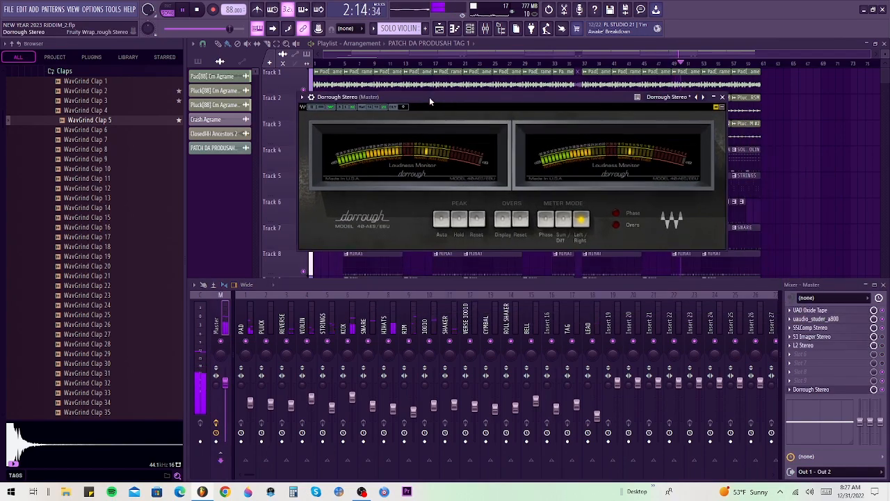
click(597, 416)
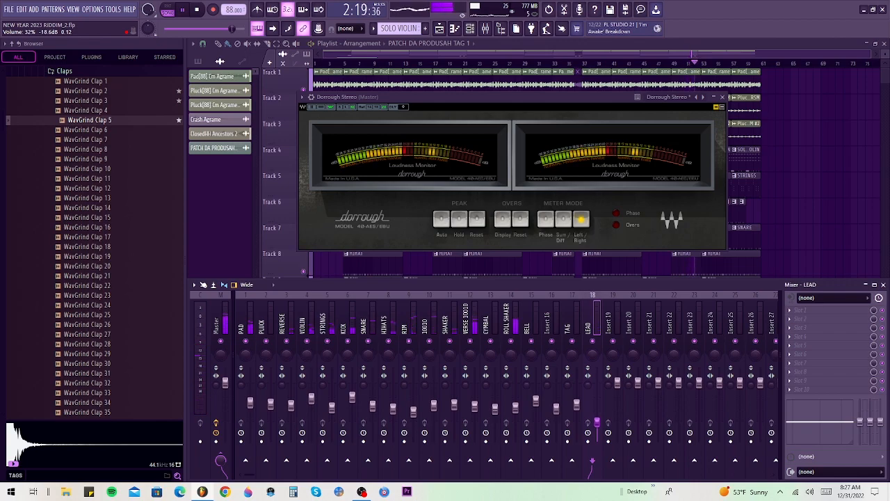
key(space)
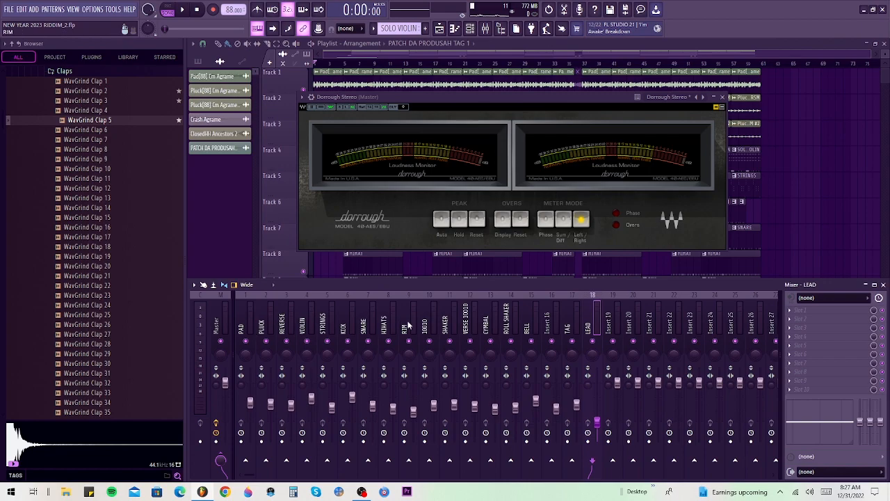
click(242, 331)
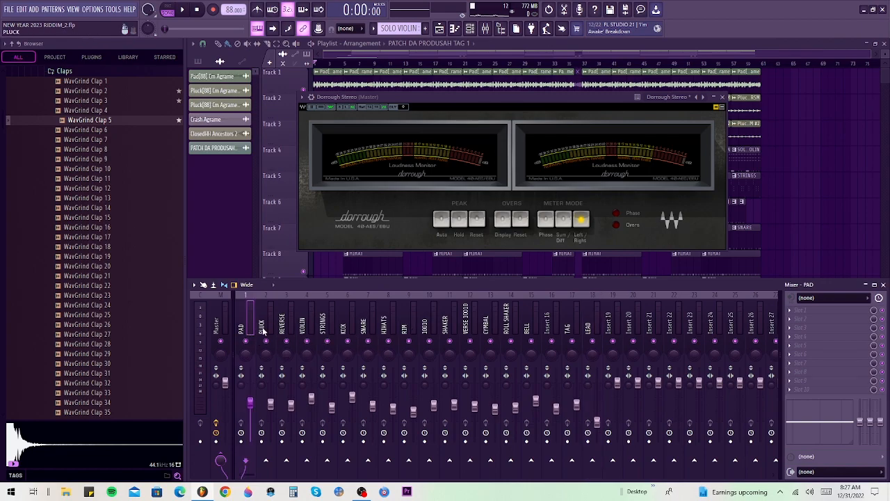
double_click(263, 331)
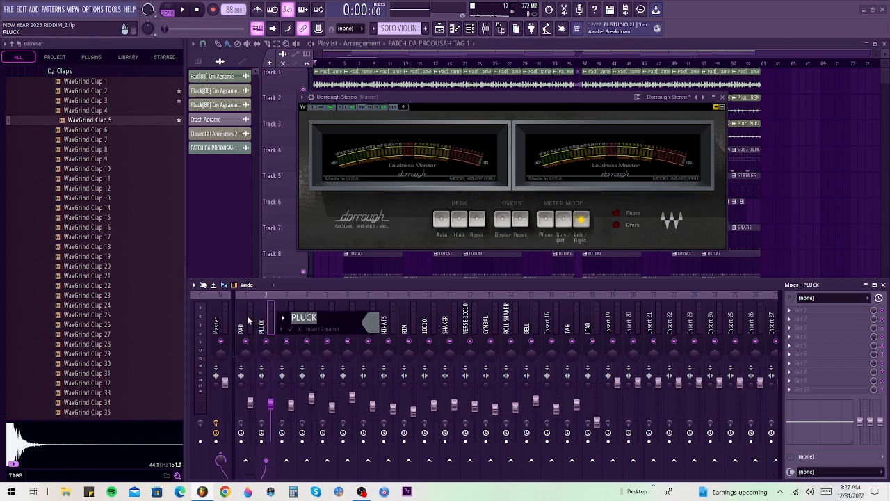
key(Return)
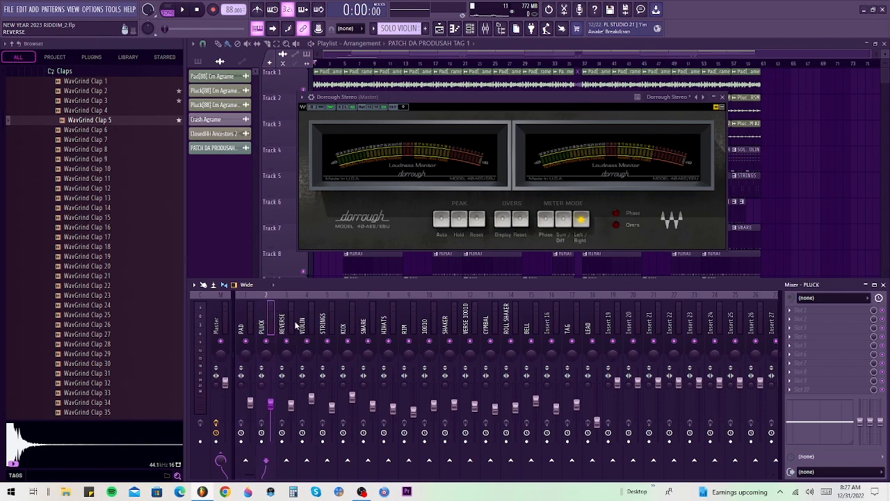
Step: Select the melodic mixer tracks together: PAD, PLUCK, REVERSE, VIOLIN, STRINGS, BELL and LEAD
click(249, 328)
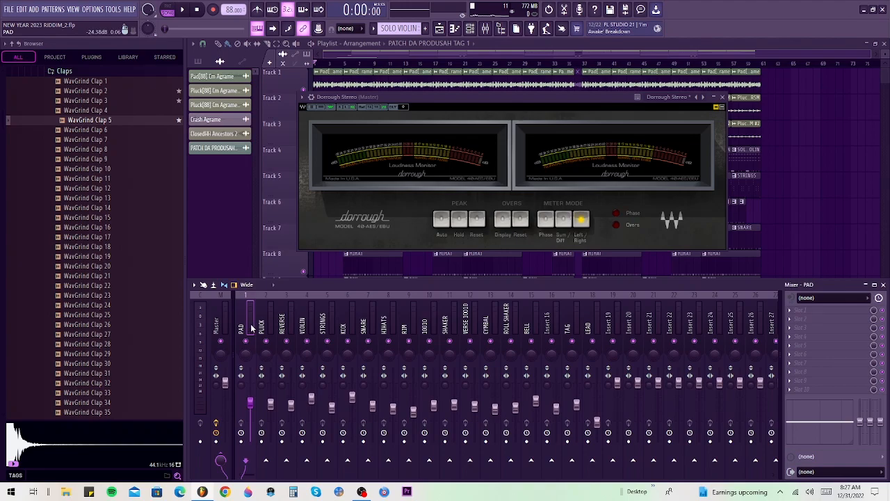
ctrl+click(263, 330)
ctrl+click(305, 329)
ctrl+click(284, 328)
ctrl+click(324, 327)
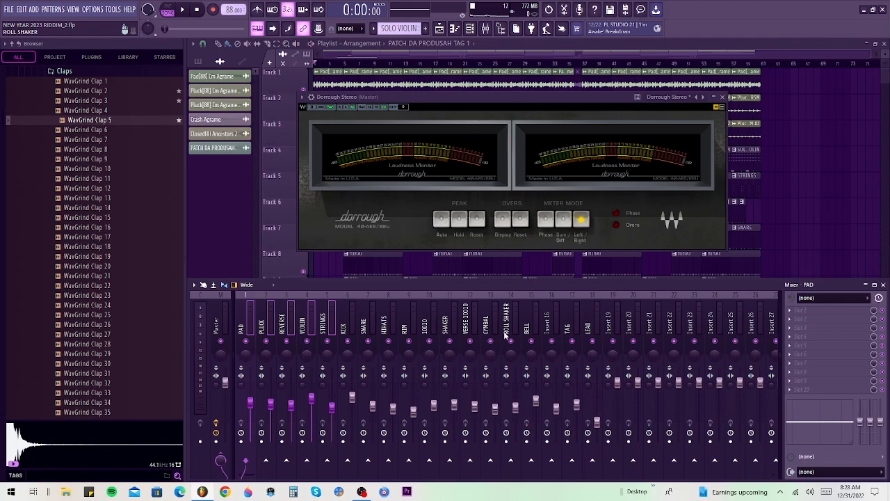
ctrl+click(531, 326)
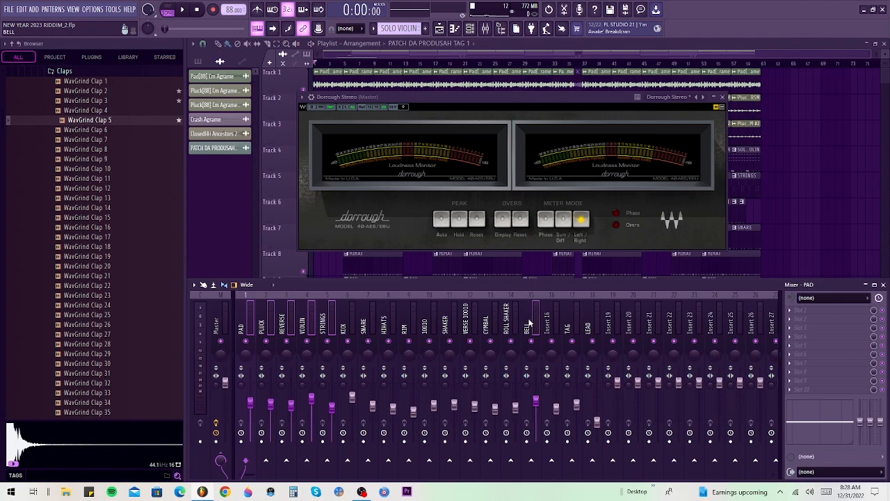
ctrl+click(591, 328)
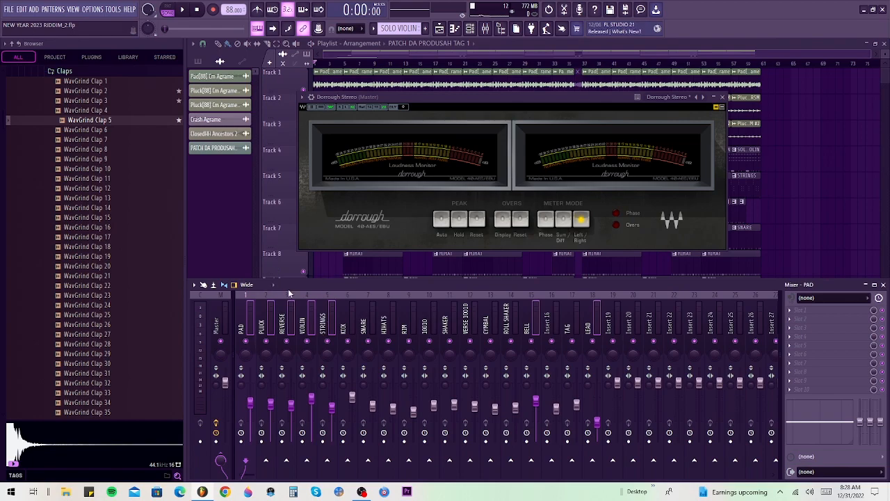
key(Right)
key(Right)
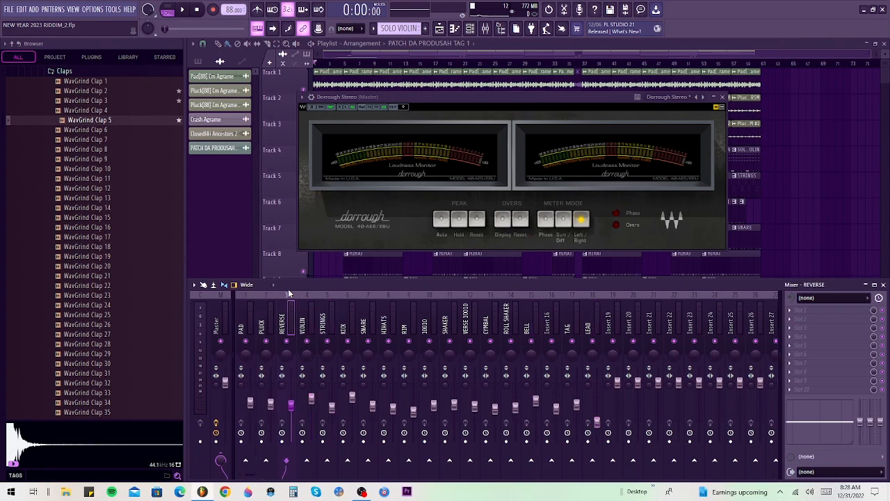
key(Left)
key(Left)
key(Left)
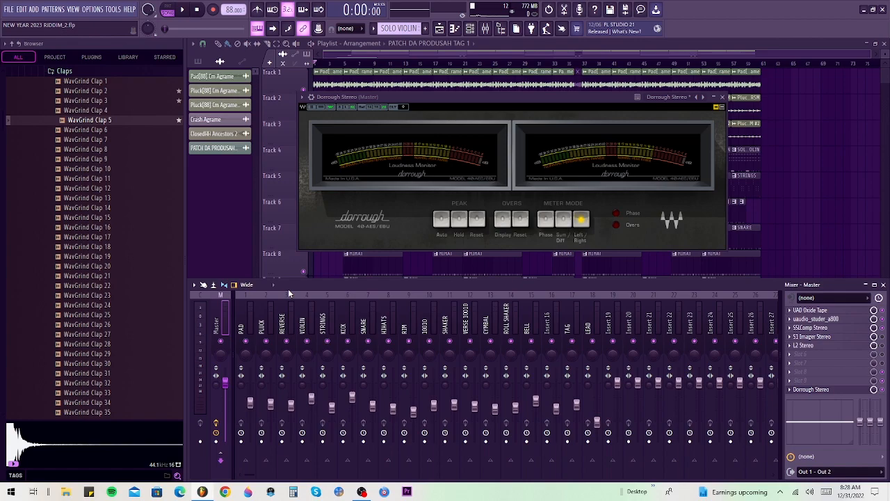
key(Right)
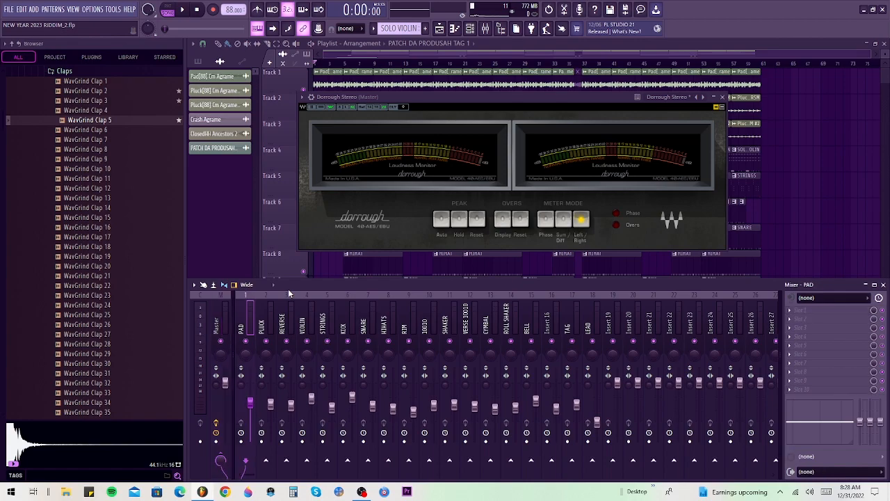
key(Right)
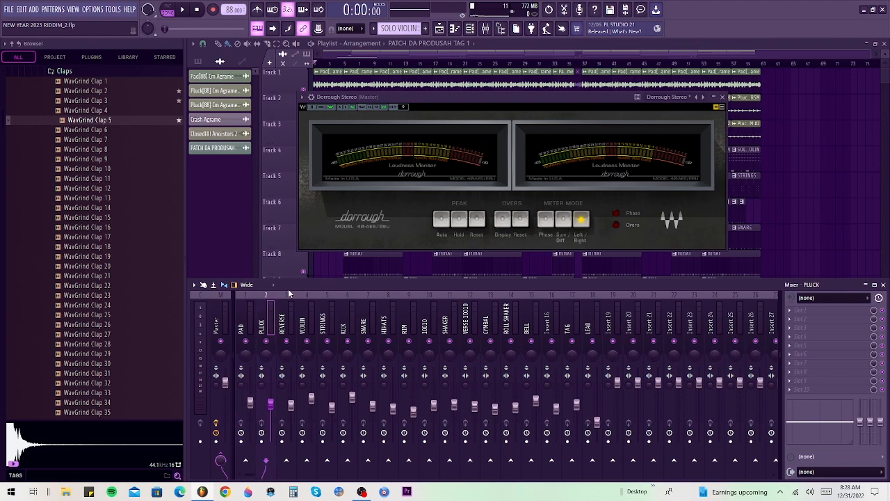
Step: Move the PAD track to mixer position 11, directly after SHAKER
key(Left)
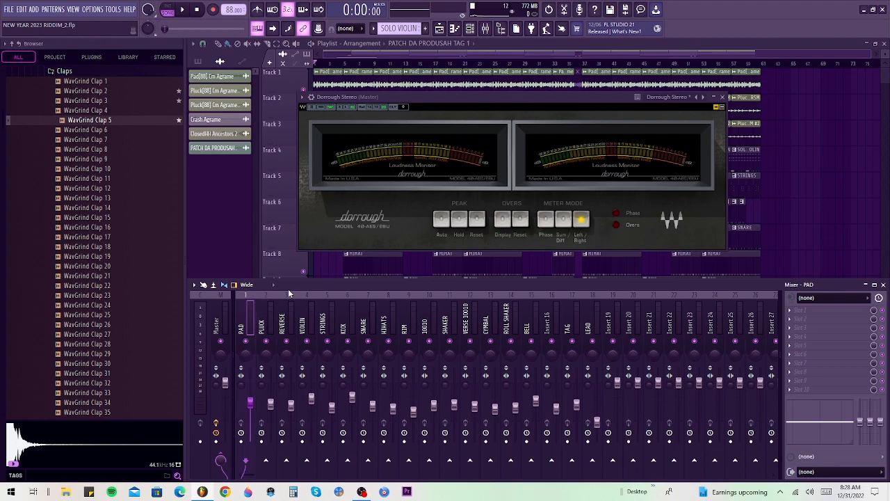
key(alt+Right)
key(alt+Right)
key(alt+Right)
key(alt+Right)
key(alt+Right)
key(alt+Right)
key(alt+Right)
key(alt+Right)
key(alt+Right)
key(alt+Right)
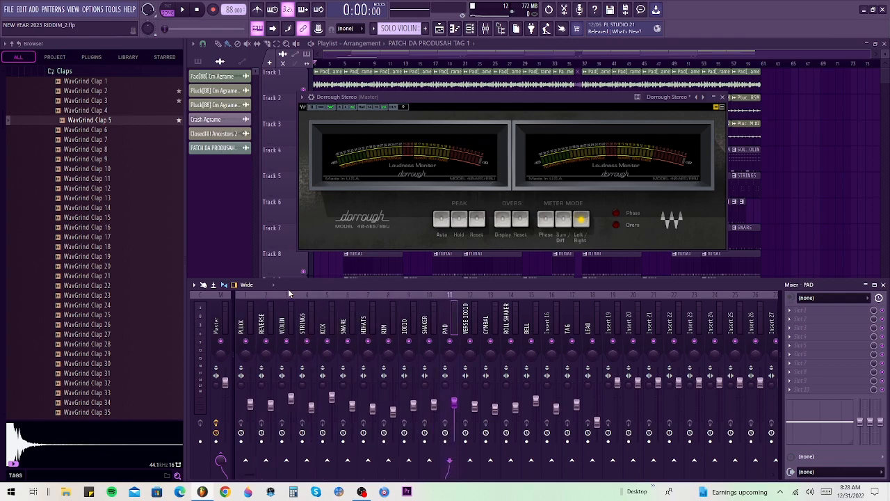
Step: Move PLUCK, REVERSE, VIOLIN and STRINGS together with PAD five mixer positions to the right, so PLUCK follows 10010
drag(242, 327, 301, 323)
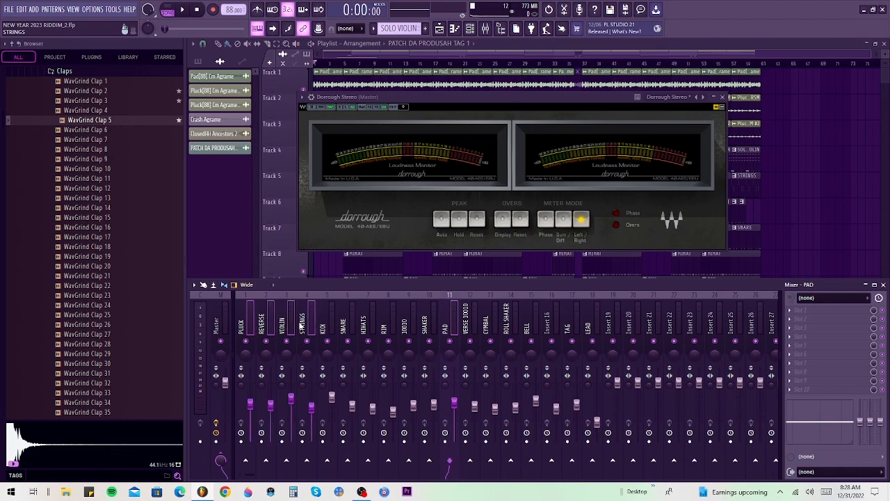
key(alt+Right)
key(alt+Right)
key(alt+Right)
key(alt+Right)
key(alt+Right)
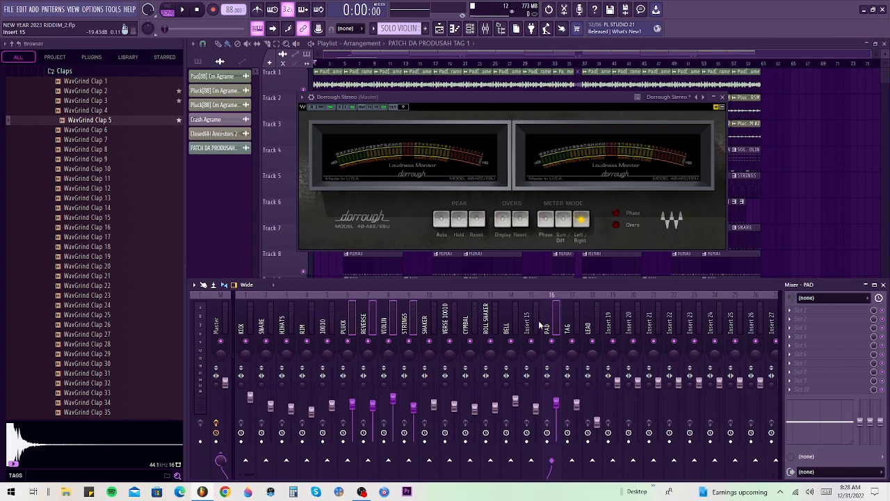
Step: Move the VERSE 10010 track to mixer position 5, between RIM and 10010
click(446, 324)
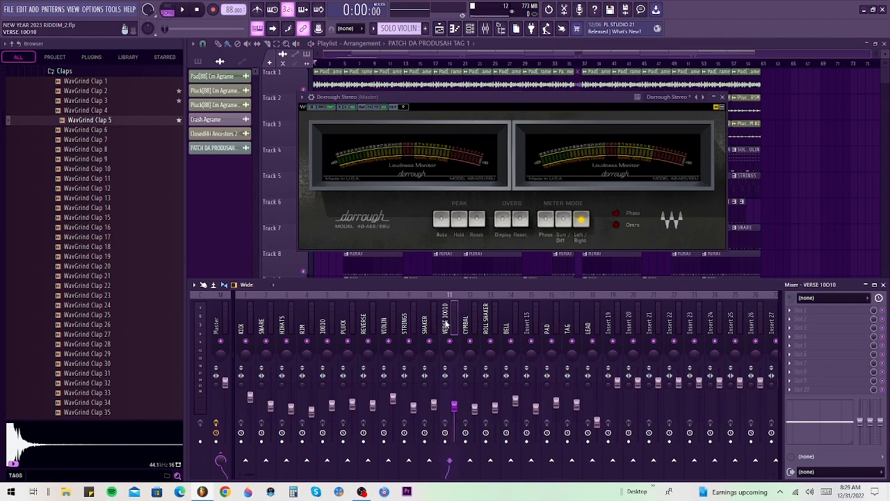
key(alt+Left)
key(alt+Left)
key(alt+Left)
key(alt+Left)
key(alt+Left)
key(alt+Left)
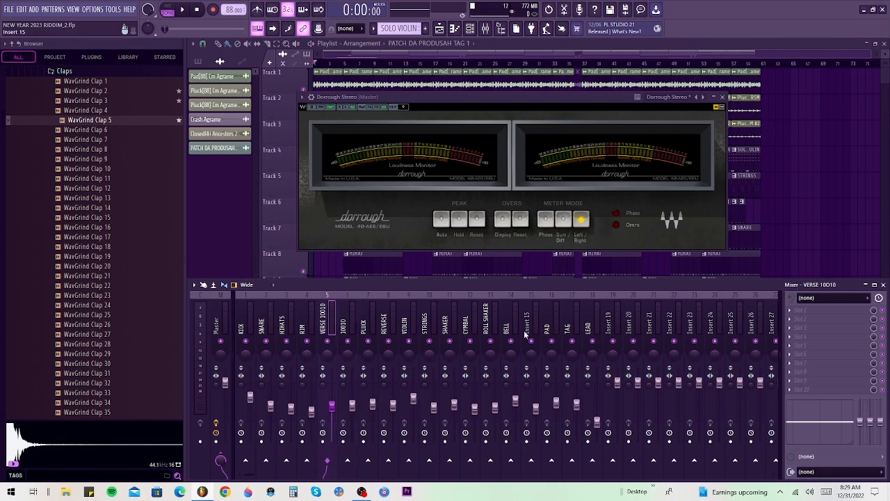
Step: Move the TAG track to mixer position 1, directly before KICK
click(569, 327)
key(alt+Left)
key(alt+Left)
key(alt+Left)
key(alt+Left)
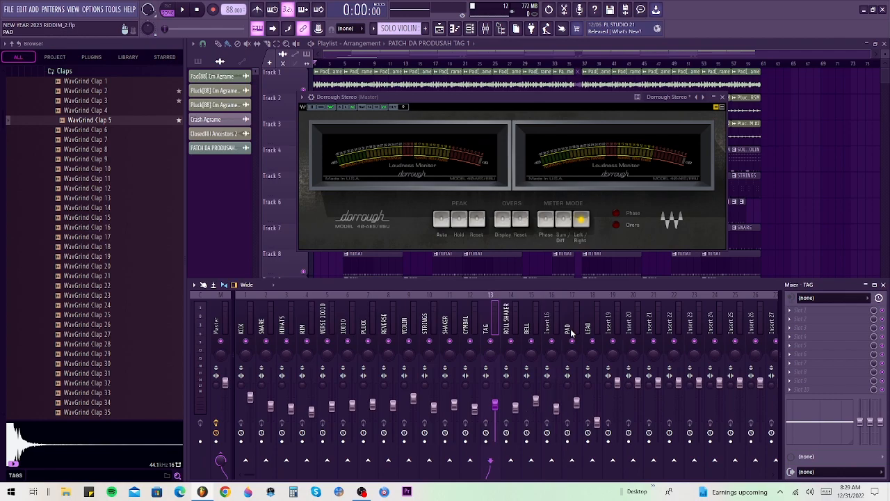
key(alt+Left)
key(alt+Left)
key(alt+Left)
key(alt+Left)
key(alt+Left)
key(alt+Left)
key(alt+Left)
key(alt+Left)
key(alt+Left)
key(alt+Left)
key(alt+Left)
key(alt+Left)
key(alt+Left)
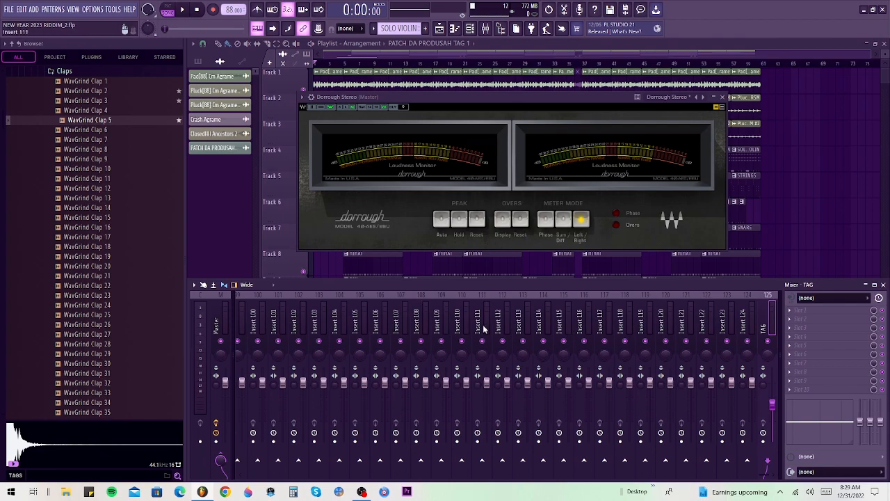
key(alt+Right)
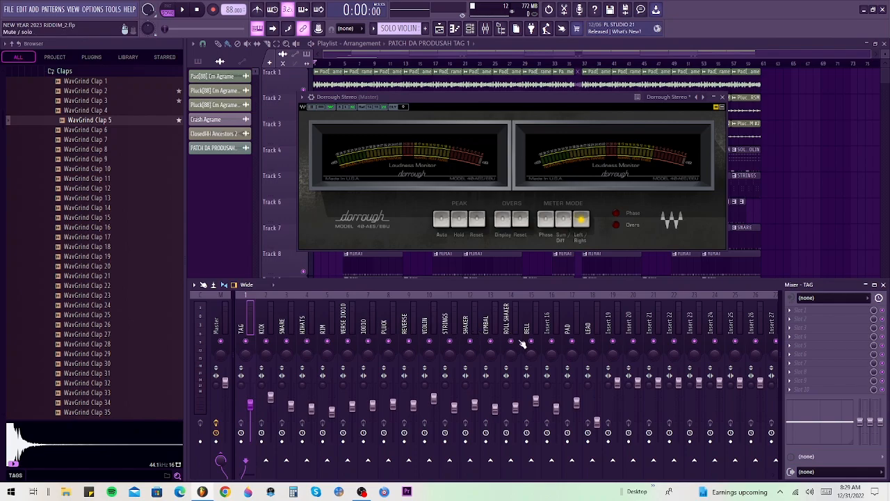
Step: Move the PAD and LEAD tracks together to mixer positions 10 and 11, between REVERSE and VIOLIN
click(550, 325)
click(572, 332)
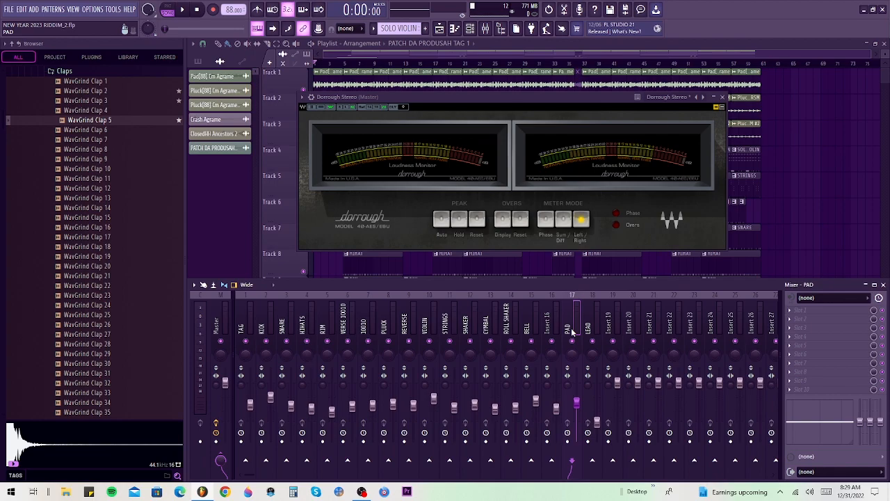
ctrl+click(591, 325)
key(alt+Left)
key(alt+Left)
key(alt+Left)
key(alt+Left)
key(alt+Left)
key(alt+Left)
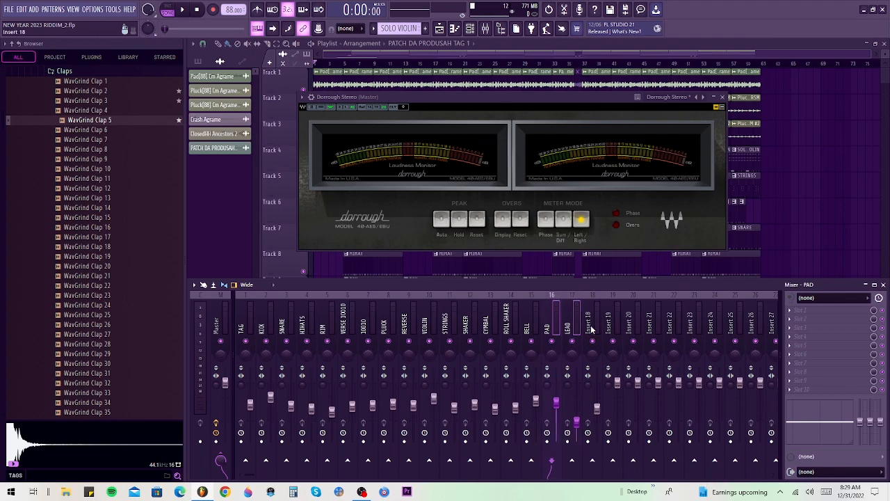
key(alt+Left)
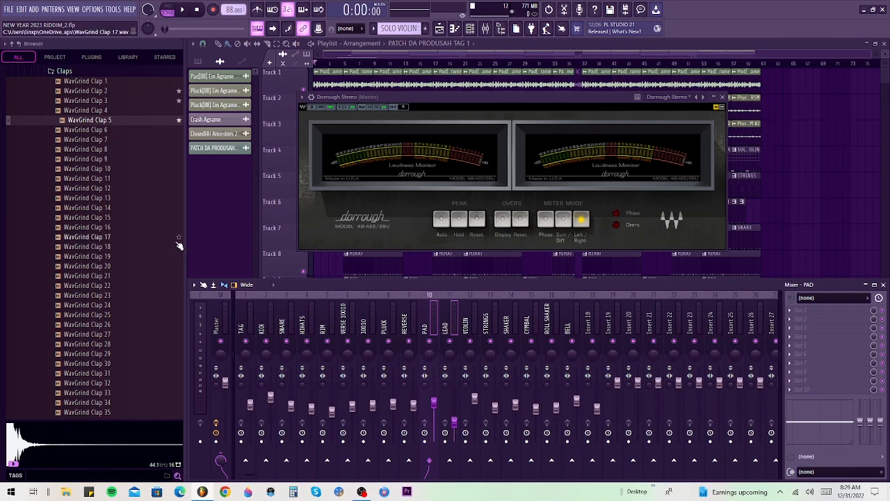
Step: Move the VERSE 10010 and 10010 tracks together to mixer positions 4 and 5, between SNARE and HIHATS
click(263, 324)
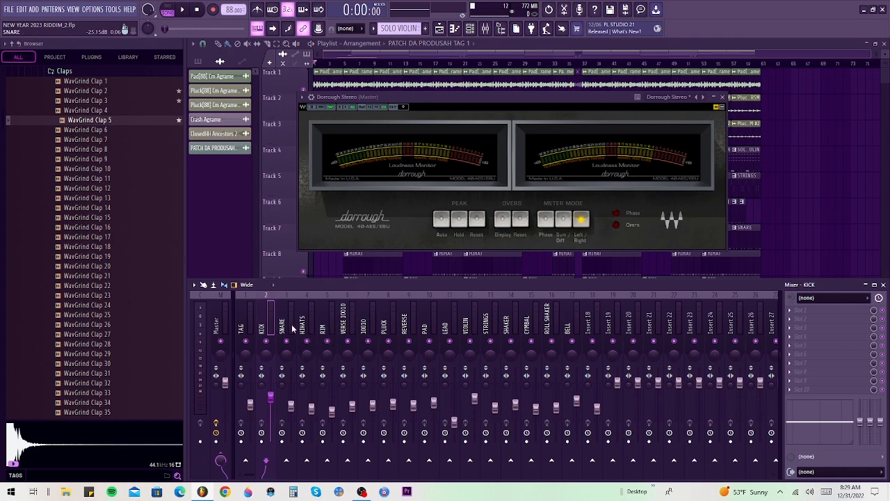
click(344, 325)
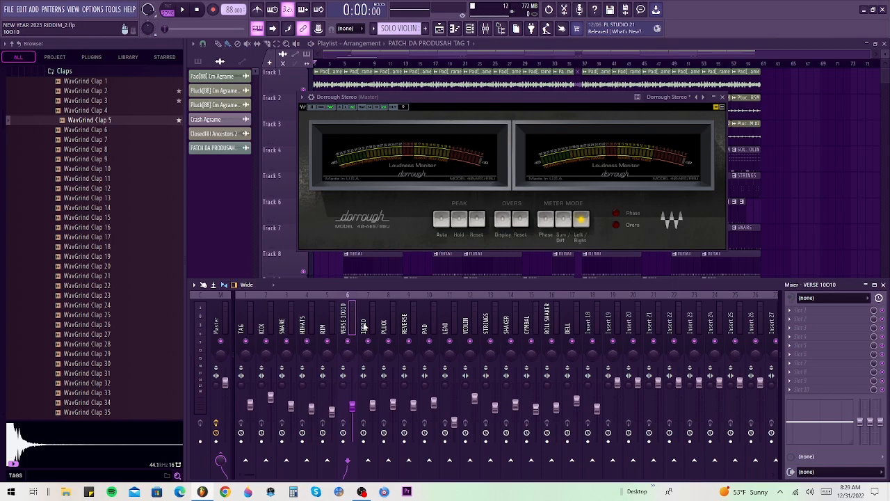
ctrl+click(364, 326)
key(alt+Left)
key(alt+Left)
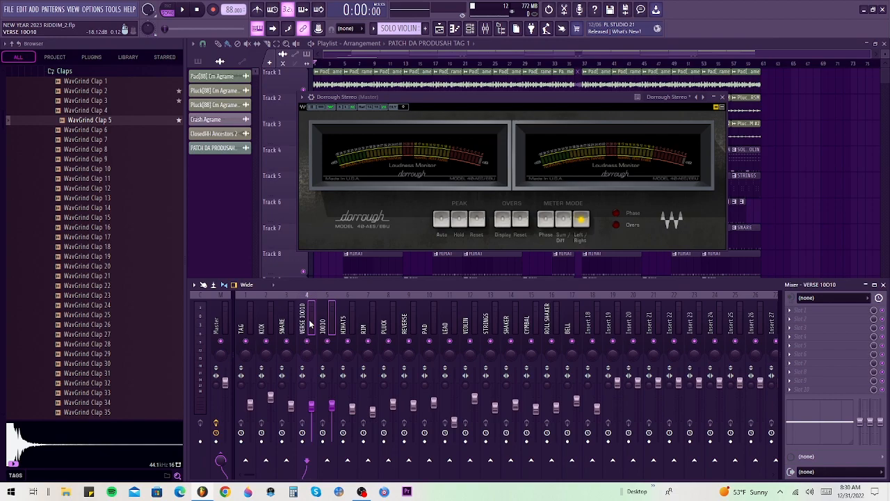
click(345, 324)
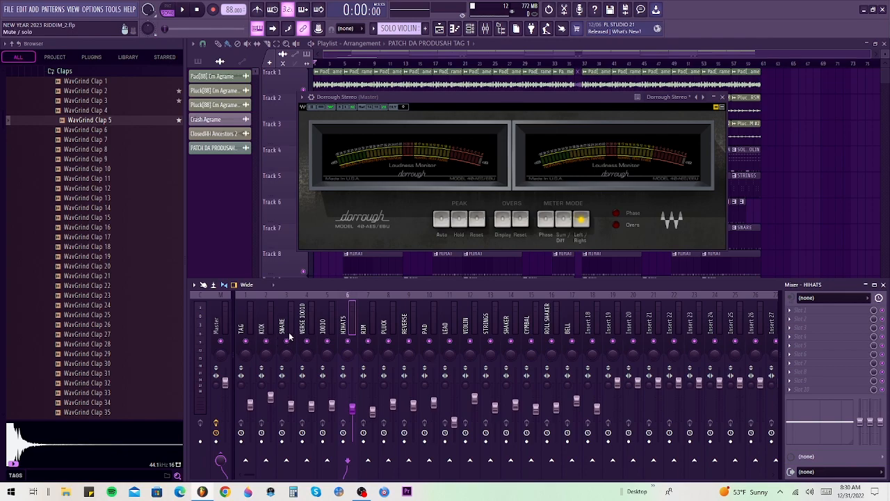
click(311, 327)
key(F2)
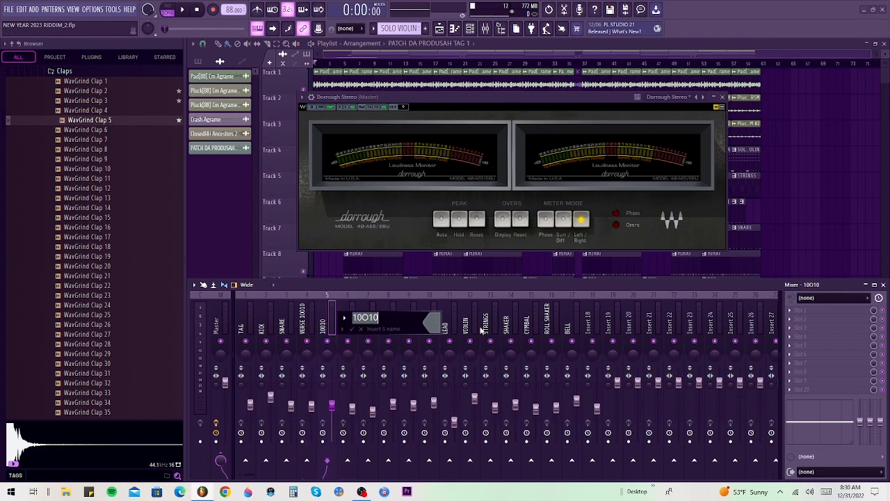
key(Escape)
Step: Move the 10010 track to mixer position 3 and the VERSE 10010 track to position 4, between KICK and SNARE
click(311, 324)
click(322, 324)
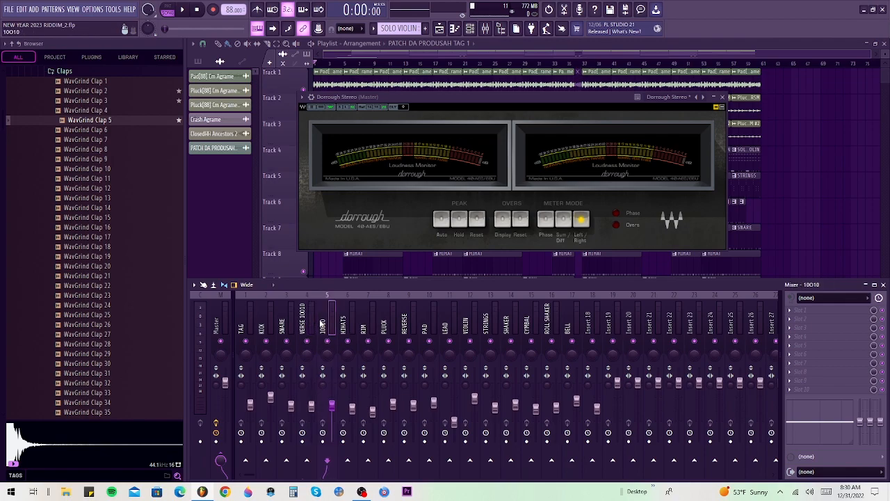
key(alt+Left)
key(alt+Left)
click(327, 327)
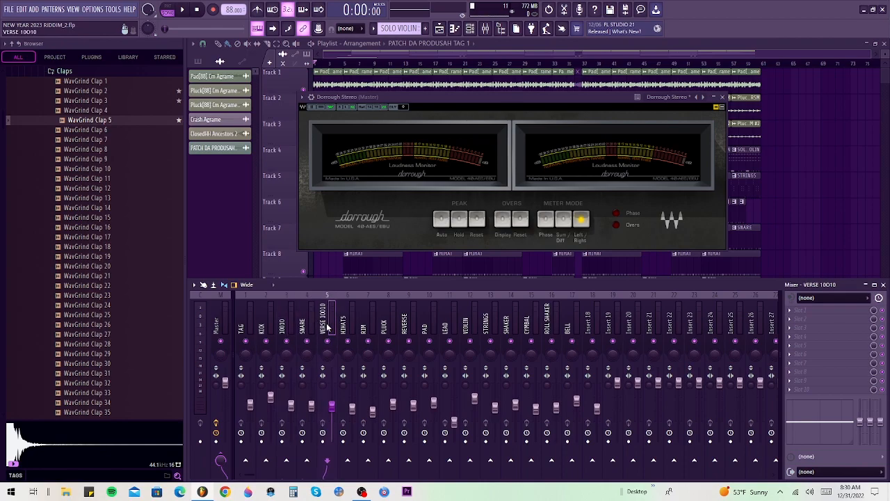
key(alt+Left)
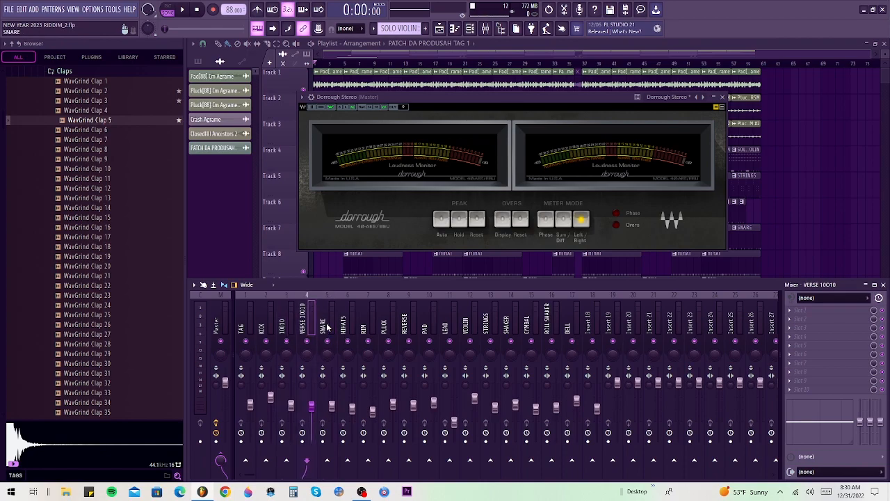
Step: Move the RIM track to mixer position 6, before HIHATS, and the CYMBAL track to position 8, directly after HIHATS
click(365, 332)
key(alt+Left)
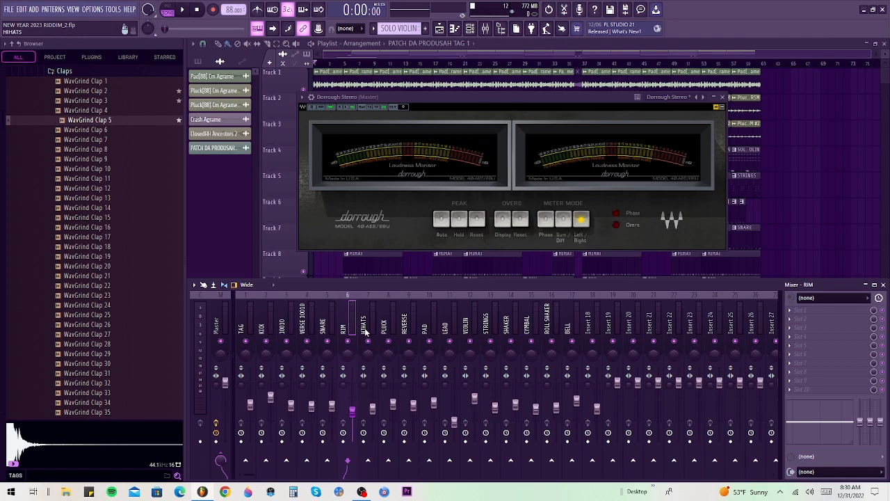
click(527, 327)
key(alt+Left)
key(alt+Left)
key(alt+Left)
key(alt+Left)
key(alt+Left)
key(alt+Left)
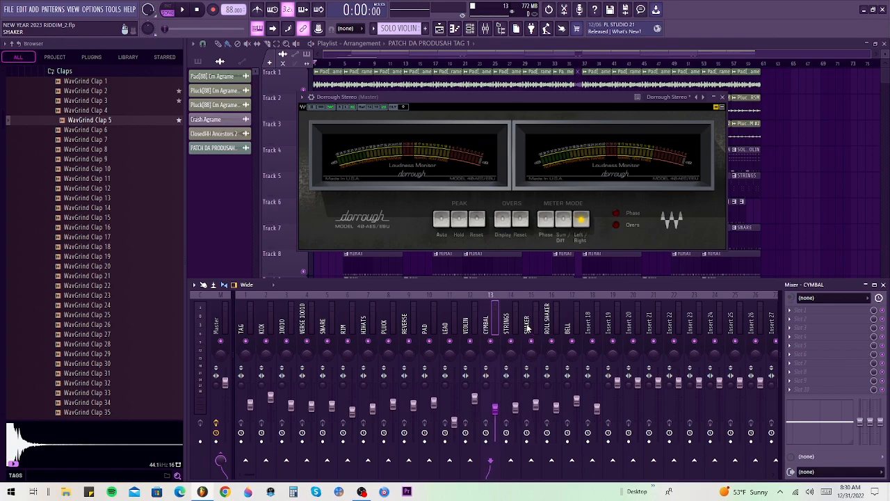
key(alt+Left)
key(alt+Left)
key(alt+Right)
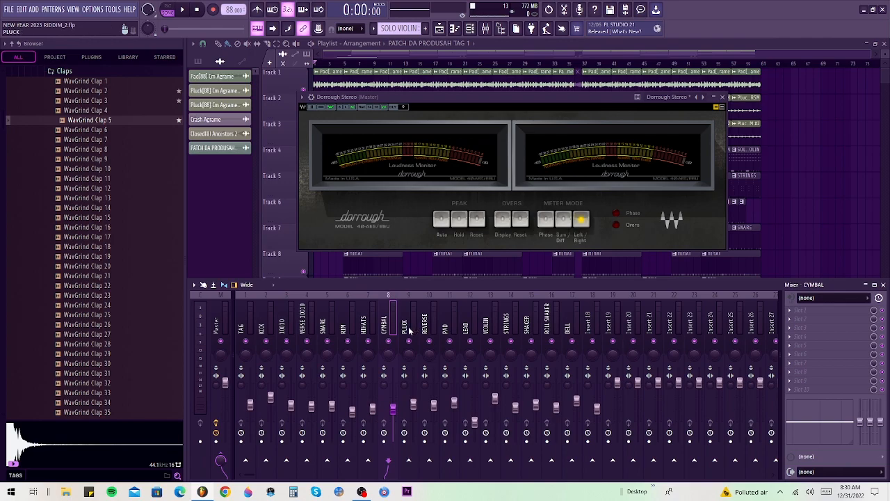
Step: Move the STRINGS track to mixer position 9, between CYMBAL and PLUCK
click(505, 330)
key(alt+Left)
key(alt+Left)
key(alt+Left)
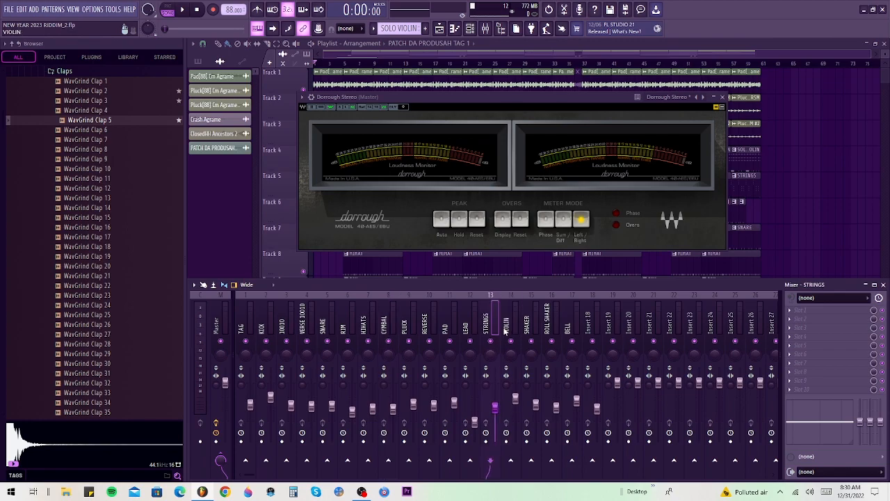
key(alt+Left)
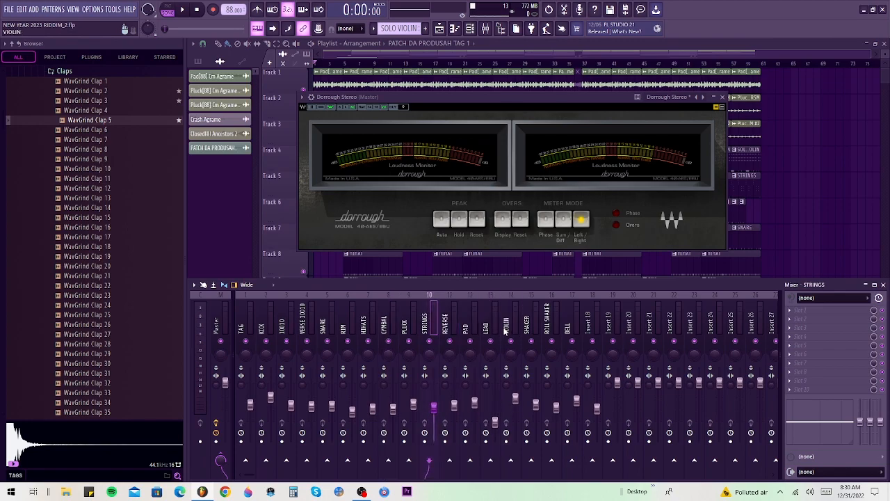
key(alt+Left)
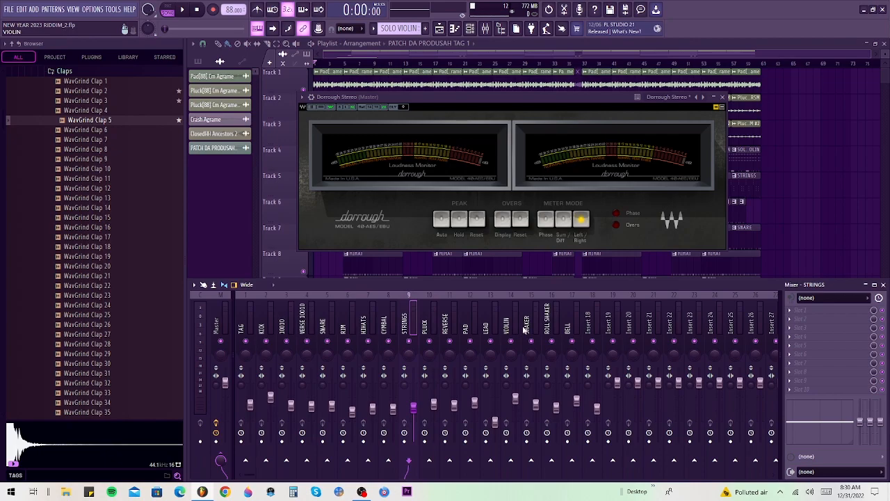
Step: Move the VIOLIN track to mixer position 10, between STRINGS and PLUCK
click(509, 331)
key(alt+Left)
key(alt+Left)
key(alt+Left)
key(alt+Left)
key(alt+Left)
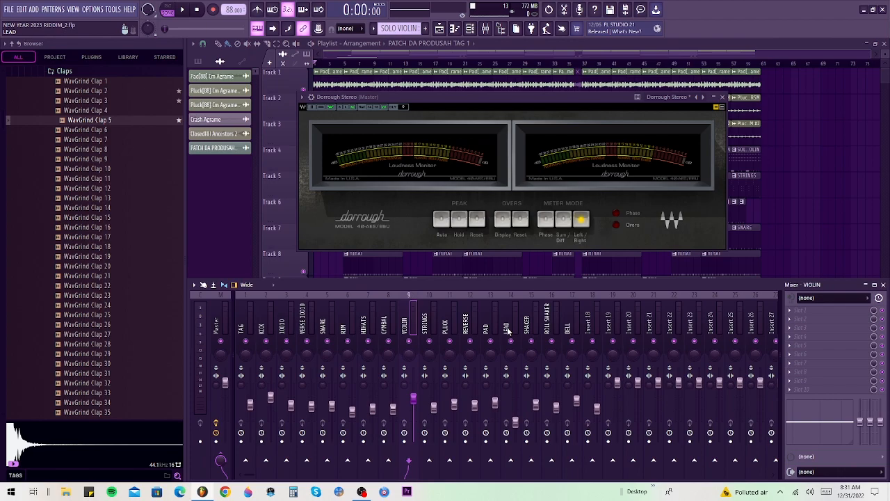
key(alt+Right)
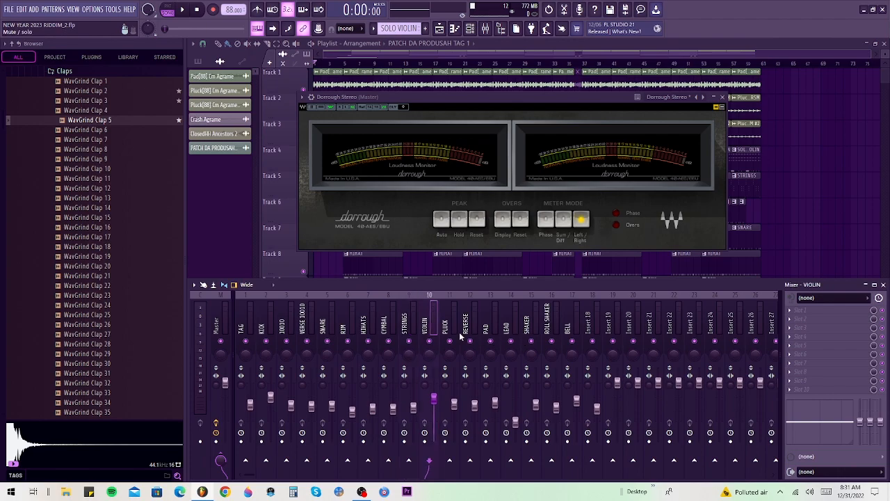
Step: Move the PAD track directly before REVERSE, and the SHAKER track to mixer position 8, between HIHATS and CYMBAL
click(488, 328)
key(alt+Left)
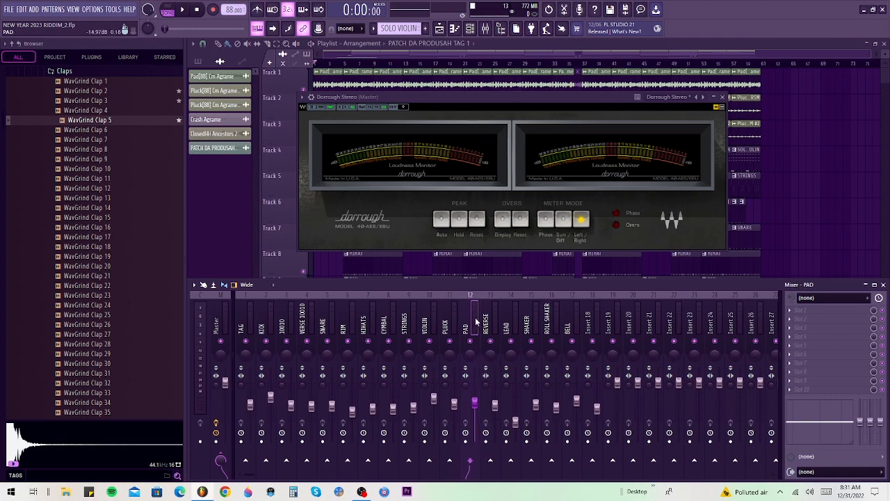
click(532, 330)
key(alt+Left)
key(alt+Left)
key(alt+Left)
key(alt+Left)
key(alt+Left)
key(alt+Left)
key(alt+Left)
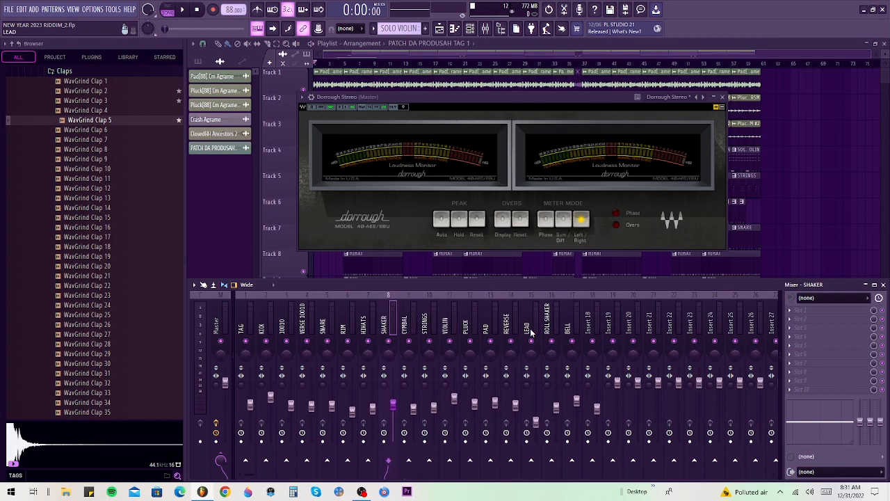
Step: Move the ROLL SHAKER track to mixer position 9, between SHAKER and CYMBAL
click(572, 333)
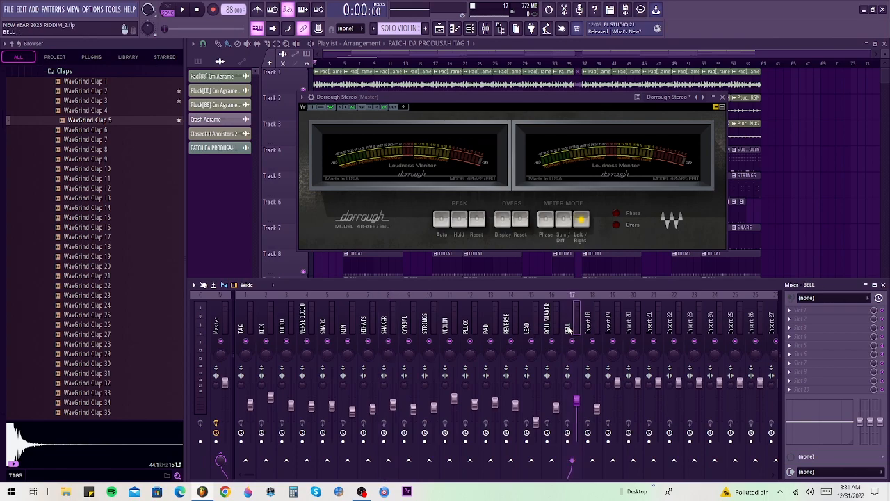
click(550, 327)
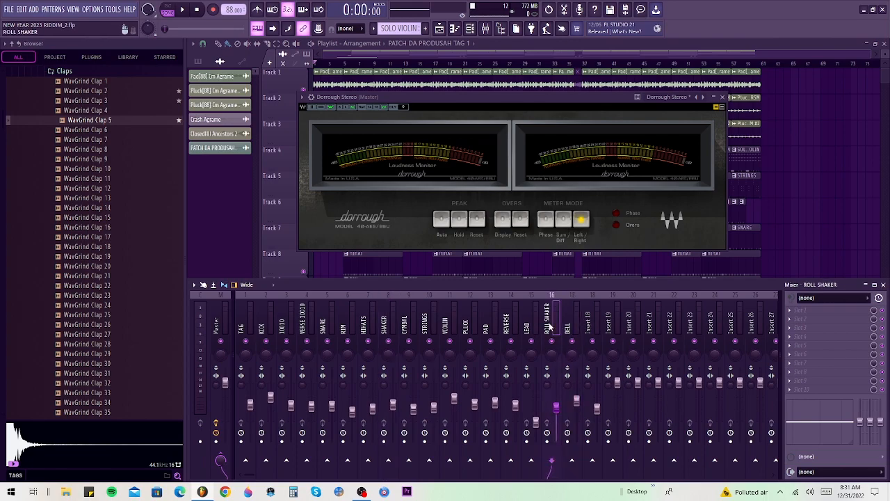
key(alt+Left)
key(alt+Left)
key(alt+Left)
key(alt+Left)
key(alt+Left)
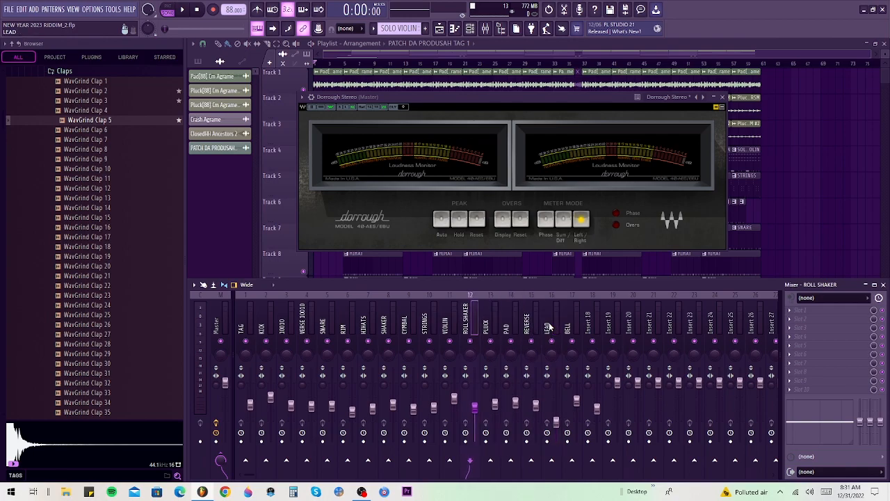
key(alt+Left)
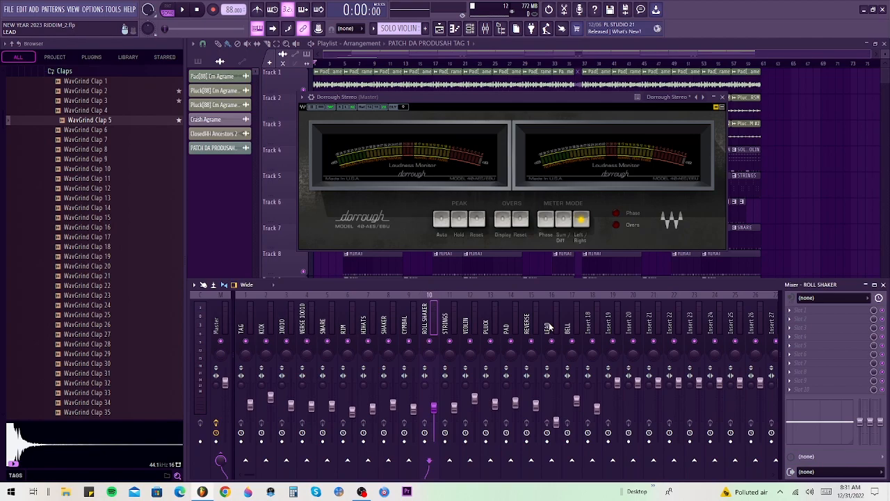
key(alt+Left)
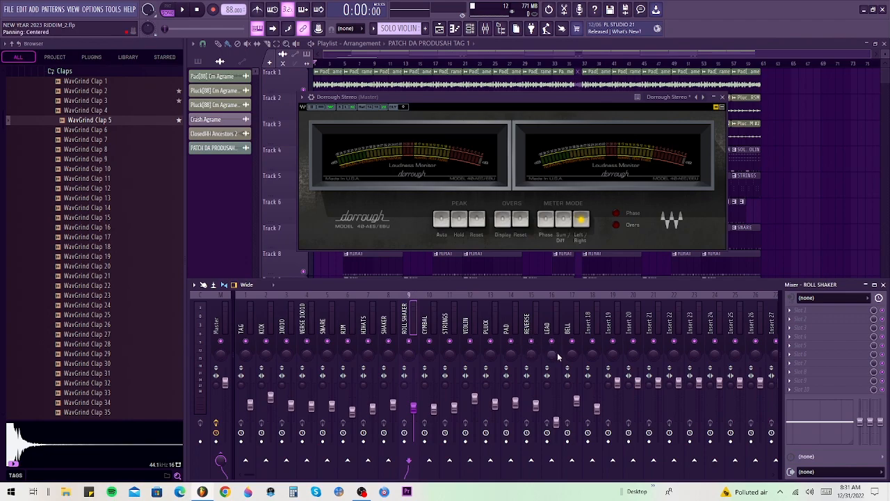
Step: Move the LEAD track to mixer position 15 and the BELL track to position 16, both ahead of REVERSE
click(547, 329)
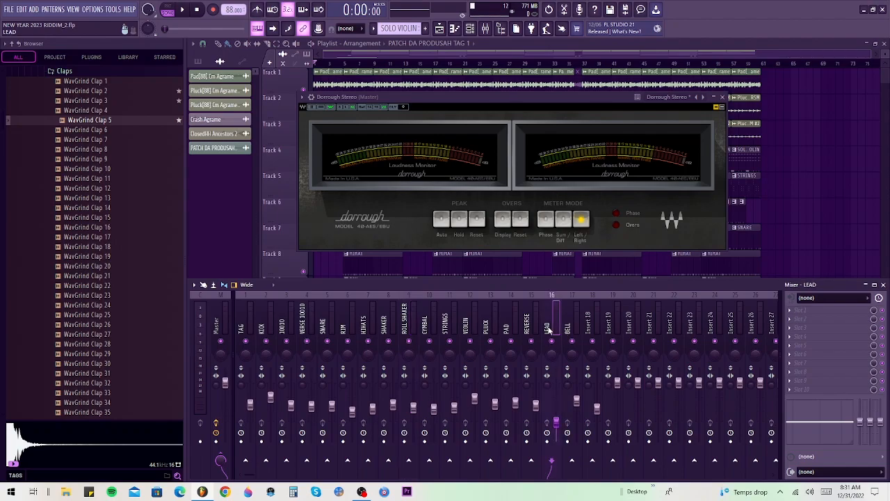
key(alt+Left)
click(569, 327)
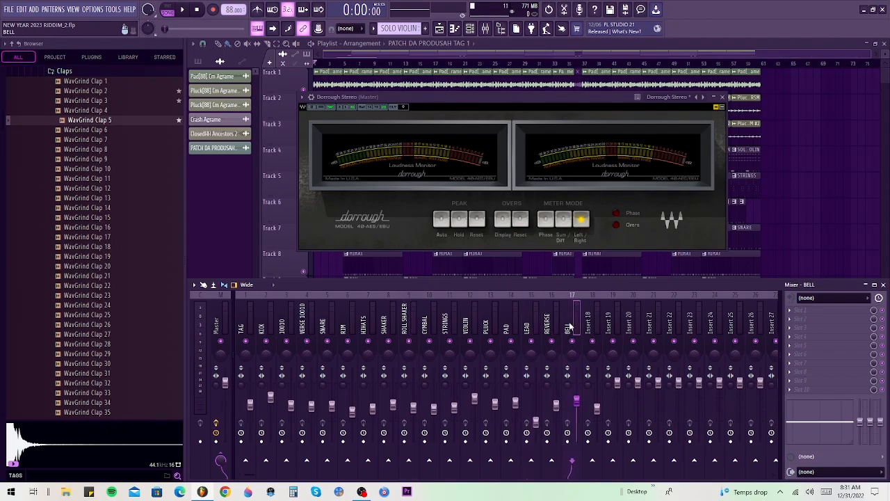
key(alt+Left)
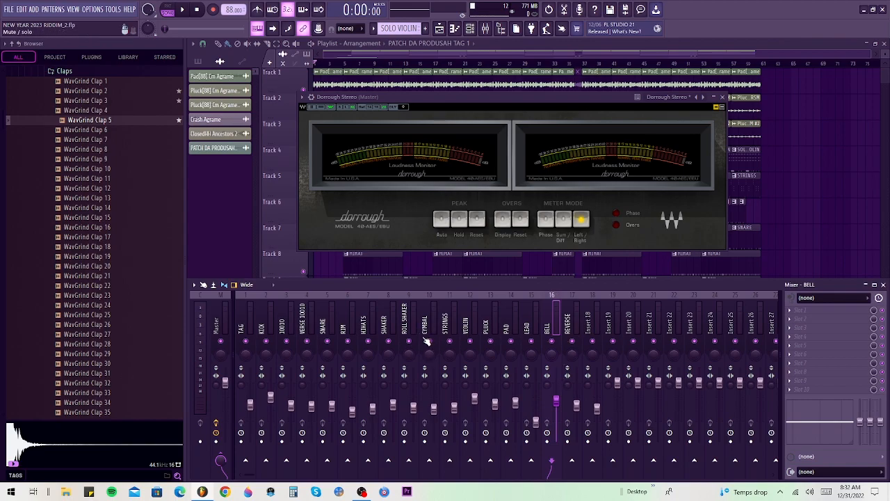
click(268, 328)
double_click(284, 326)
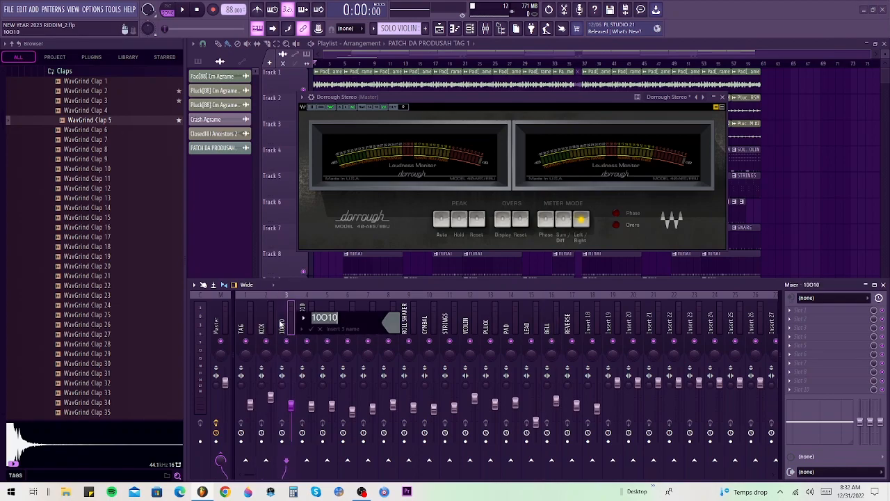
key(BackSpace)
key(Escape)
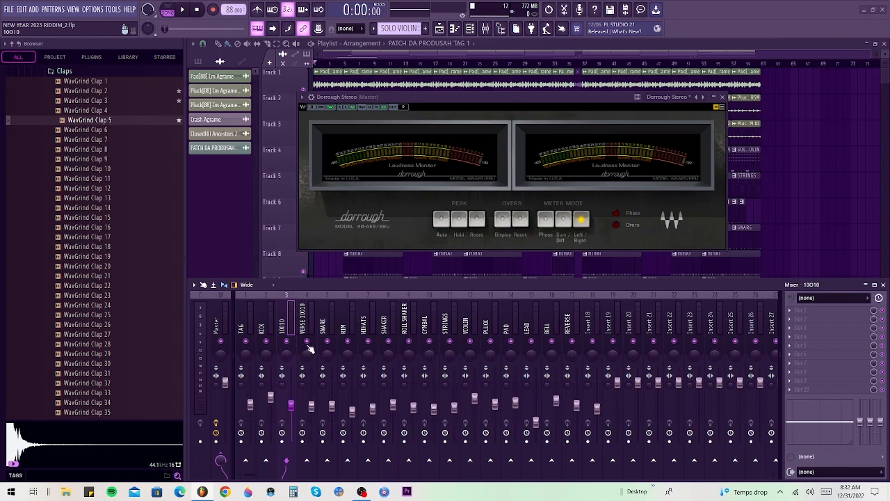
Step: Select all the drum and bass tracks together in the mixer, from KICK through CYMBAL
click(265, 329)
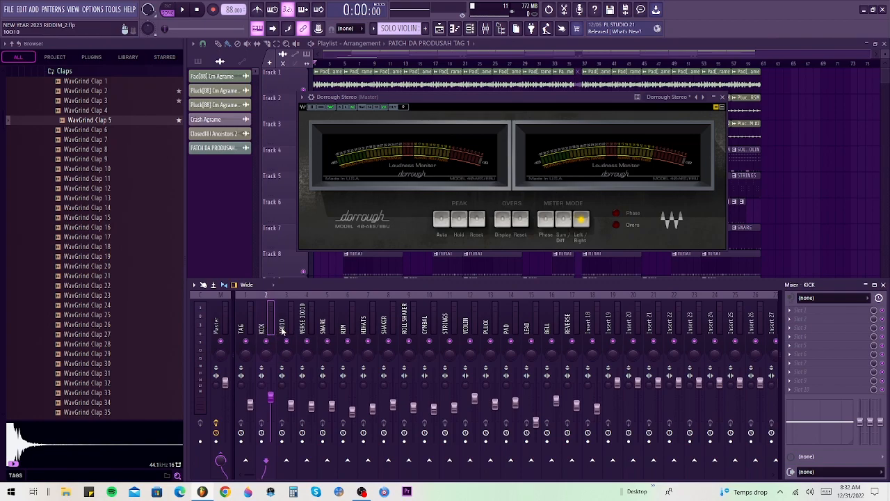
ctrl+click(282, 329)
ctrl+click(302, 329)
ctrl+click(323, 328)
ctrl+click(343, 329)
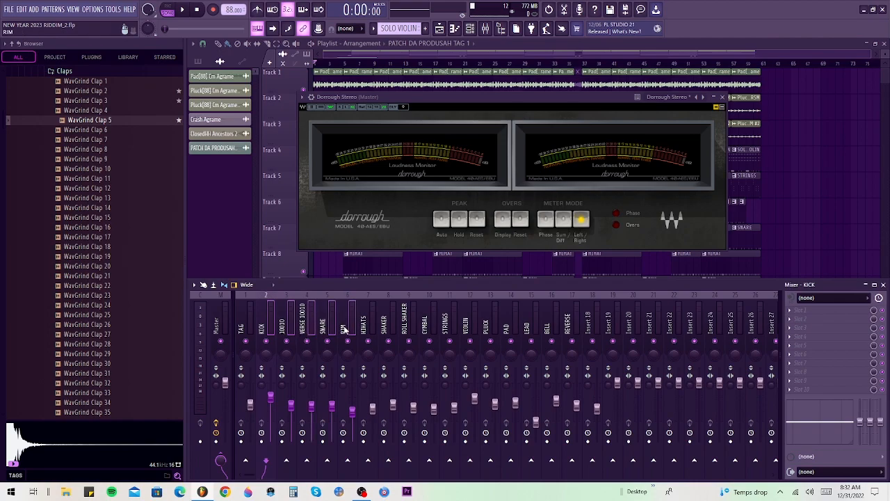
ctrl+click(363, 328)
ctrl+click(383, 329)
ctrl+click(404, 328)
ctrl+click(426, 330)
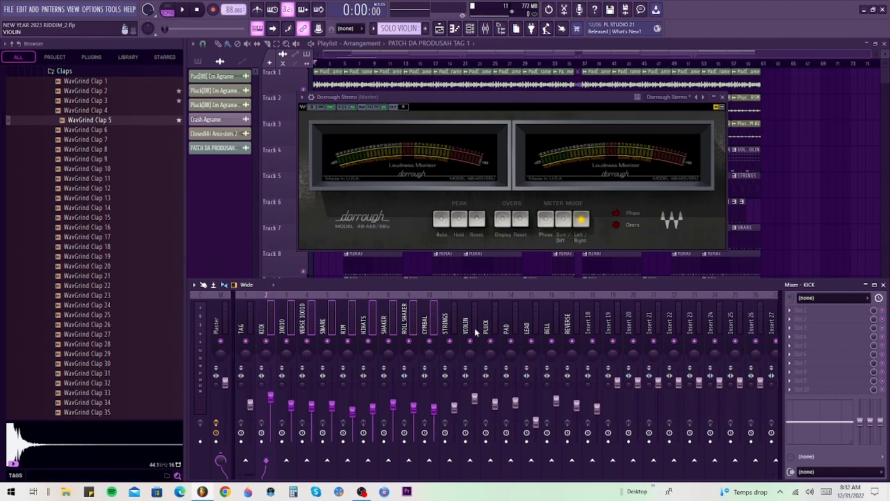
Step: Select the tracks from STRINGS through REVERSE and shift them together by one slot to mixer positions 12 to 18
double_click(450, 326)
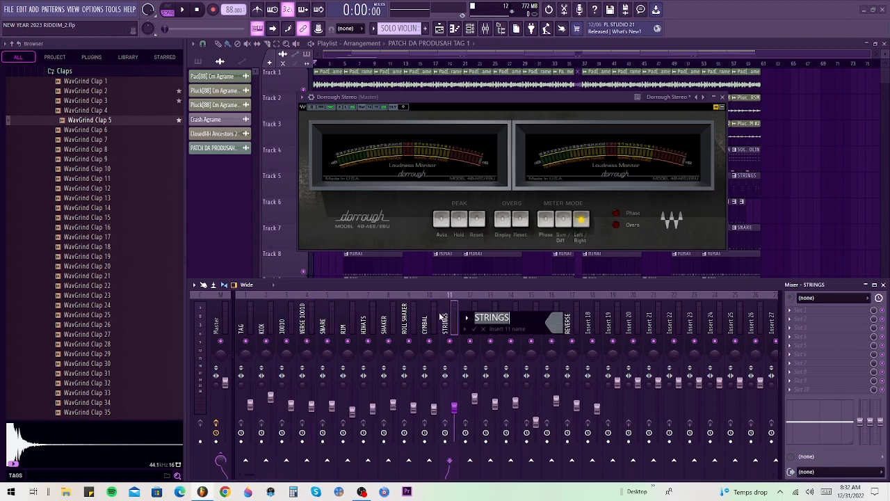
key(Return)
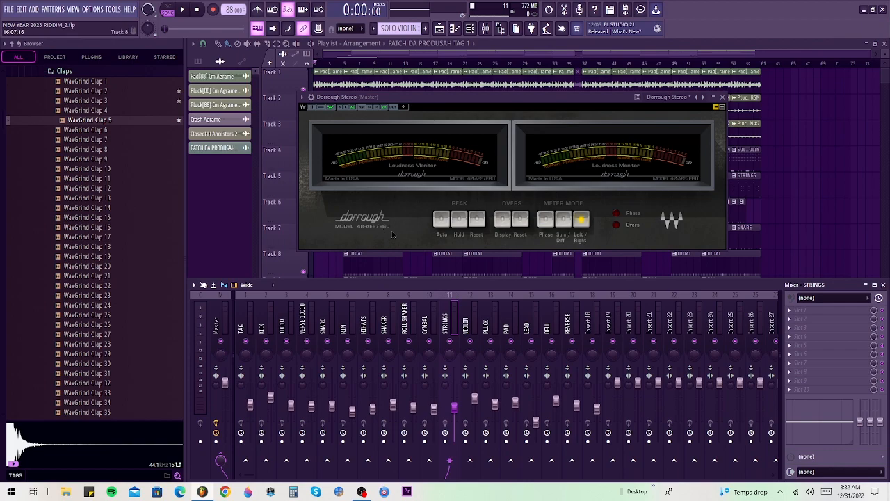
ctrl+shift+click(470, 321)
ctrl+shift+click(491, 321)
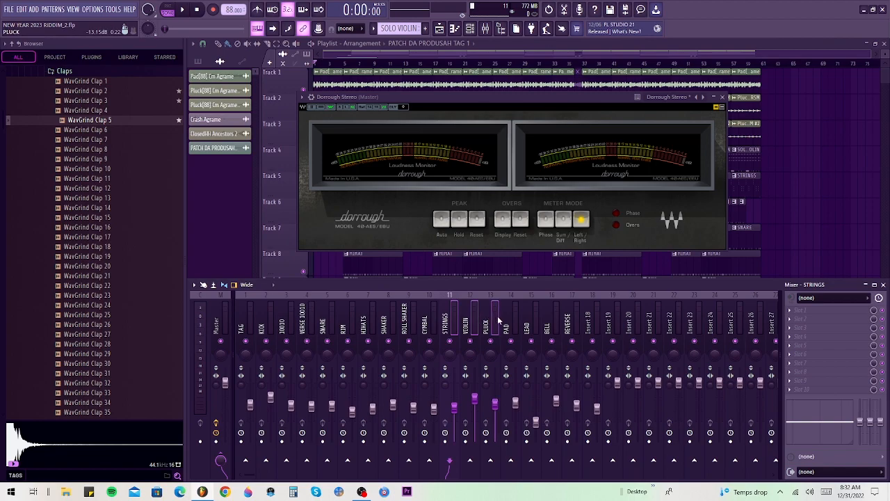
ctrl+shift+click(508, 321)
ctrl+shift+click(529, 320)
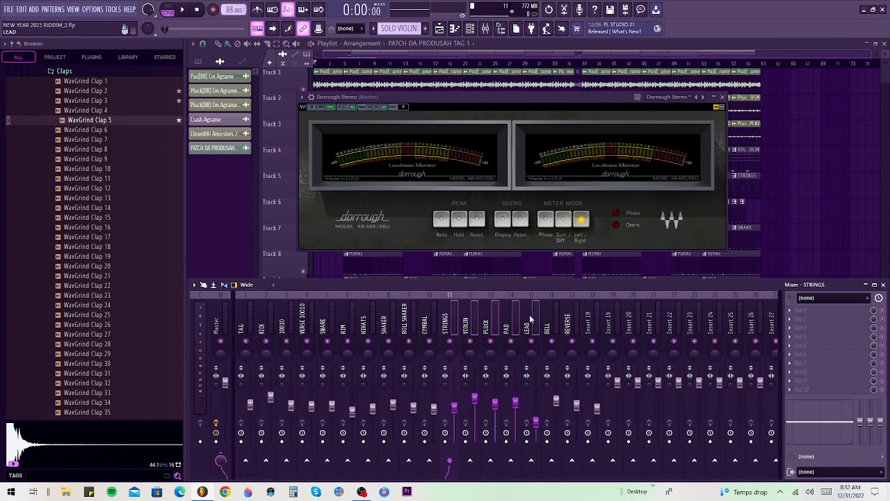
ctrl+shift+click(549, 321)
ctrl+shift+click(569, 321)
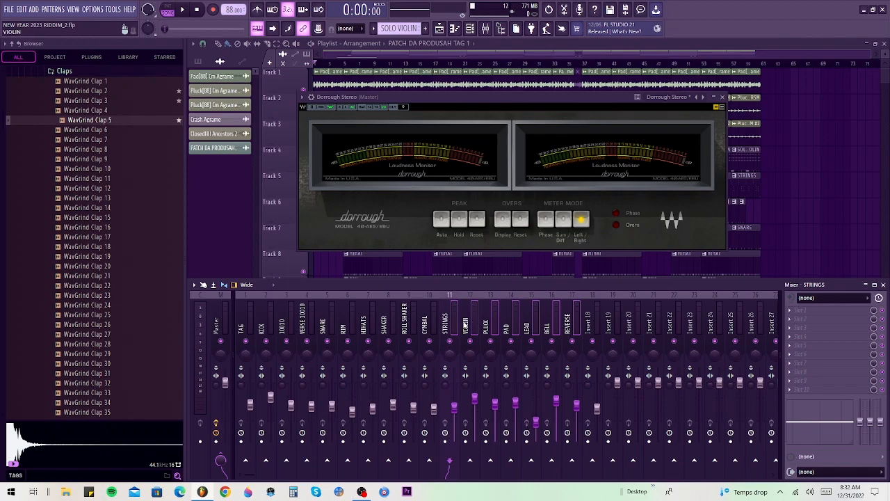
key(alt+Right)
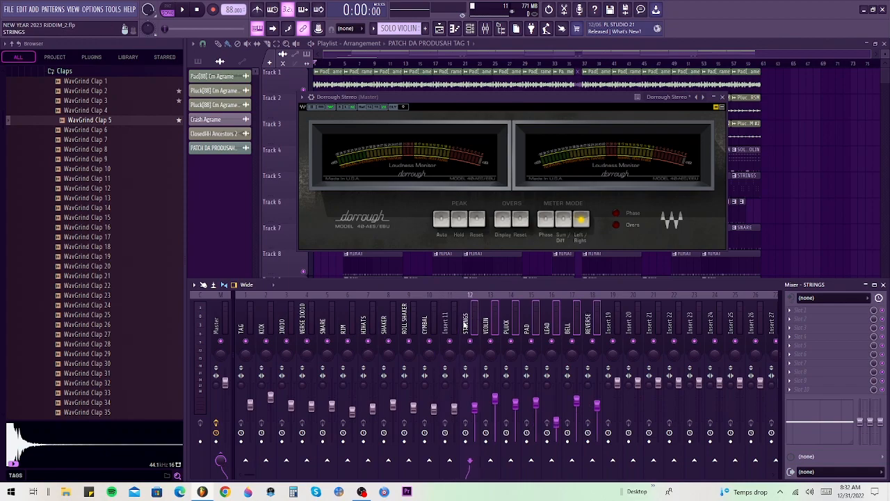
Step: Rename the empty mixer track at position 11, between CYMBAL and STRINGS, to DEUM BUS
click(447, 325)
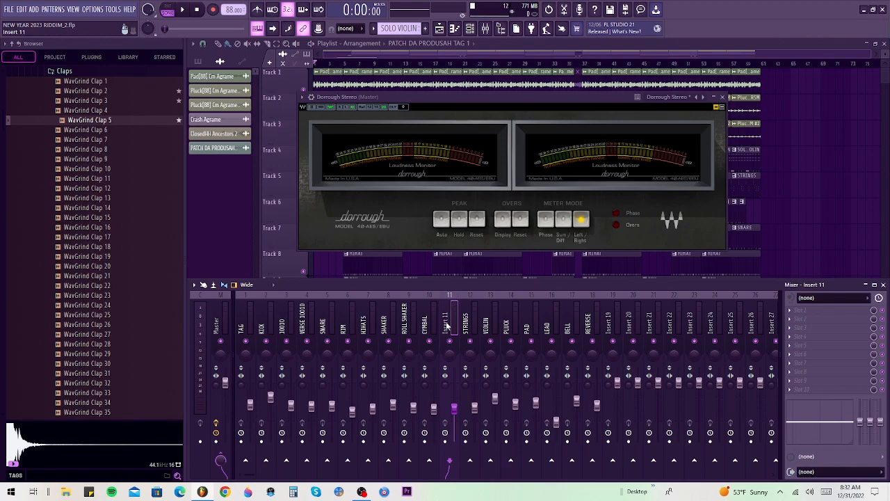
right_click(447, 325)
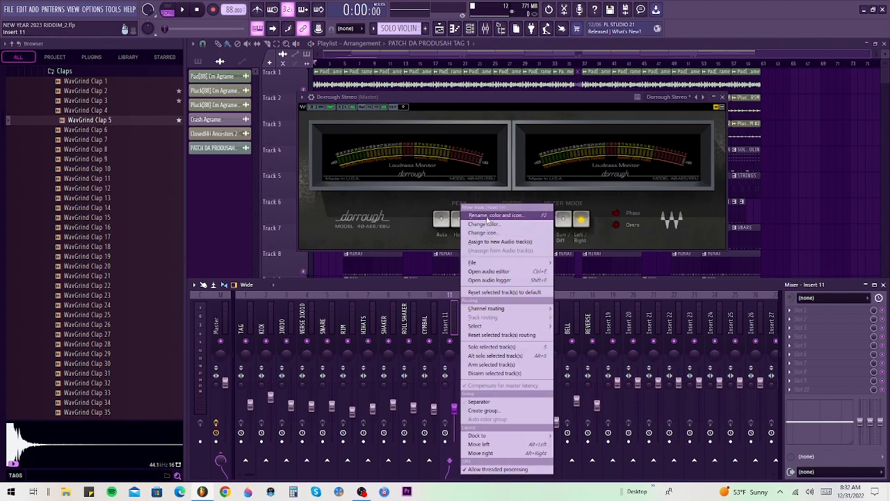
click(488, 216)
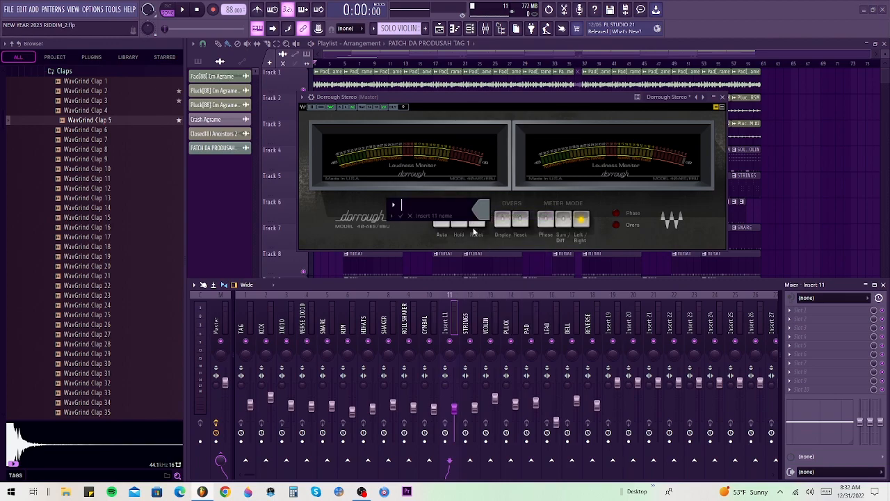
click(447, 325)
right_click(447, 325)
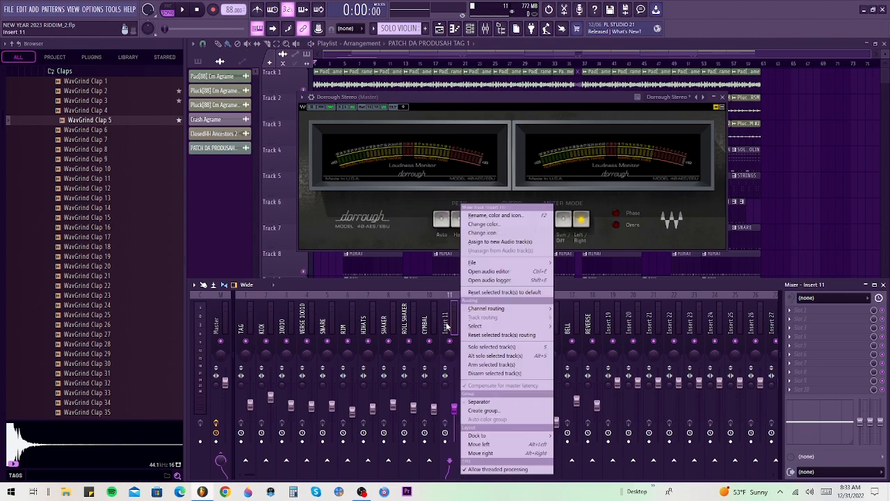
click(508, 216)
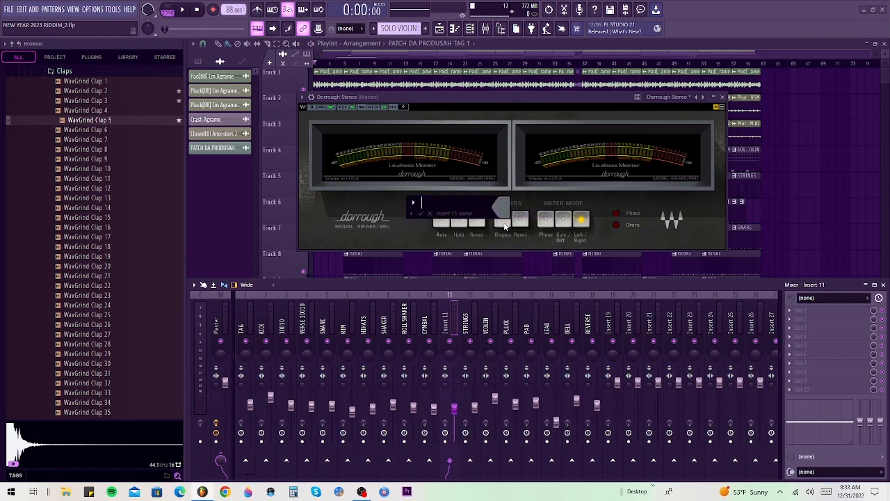
text(DEUM BUSS)
key(Return)
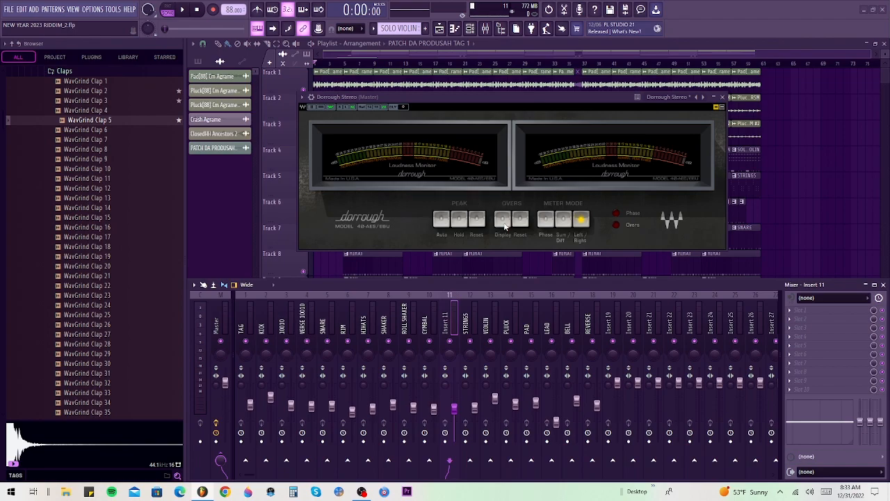
Step: Change the DEUM BUS mixer track's color to Medium Purple, #A472D0
right_click(445, 322)
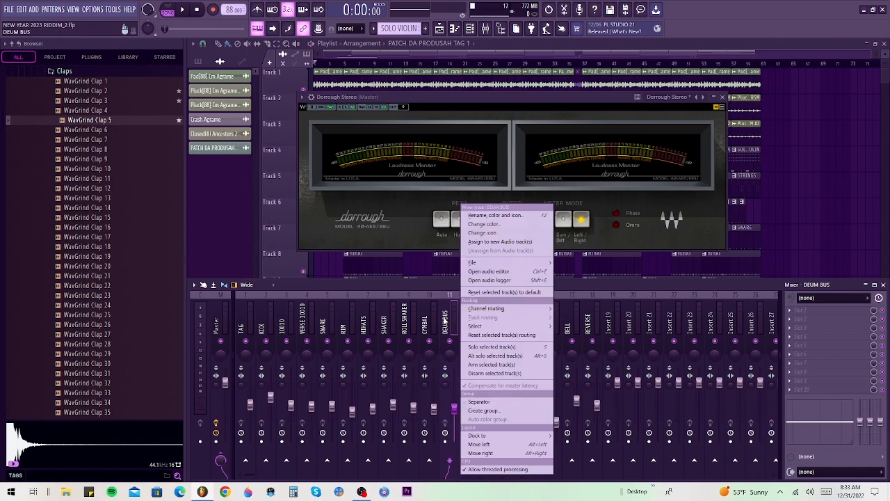
click(490, 224)
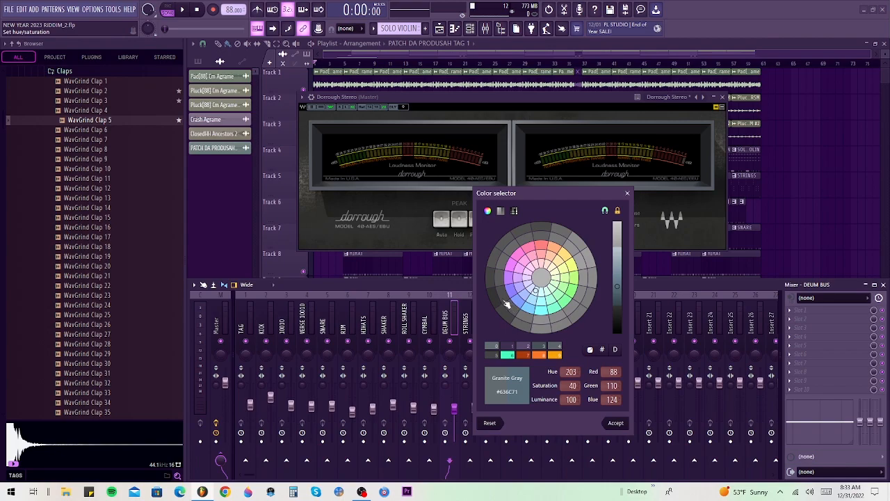
click(510, 279)
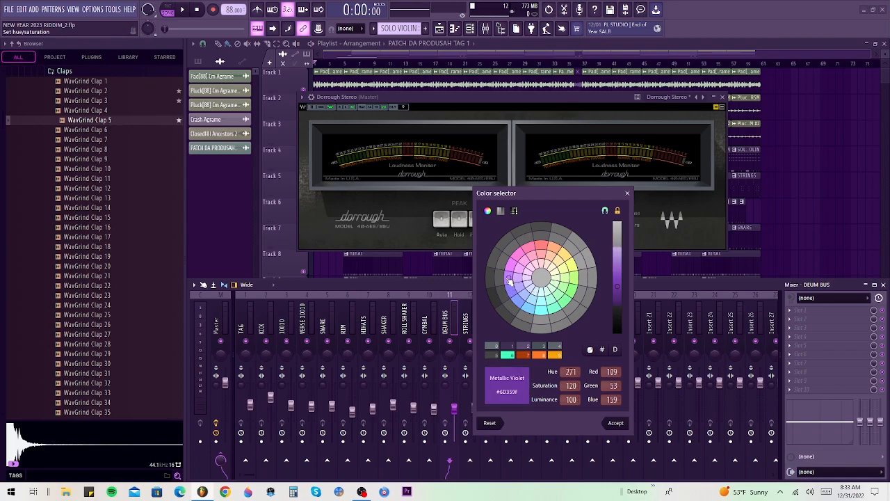
drag(619, 290, 621, 267)
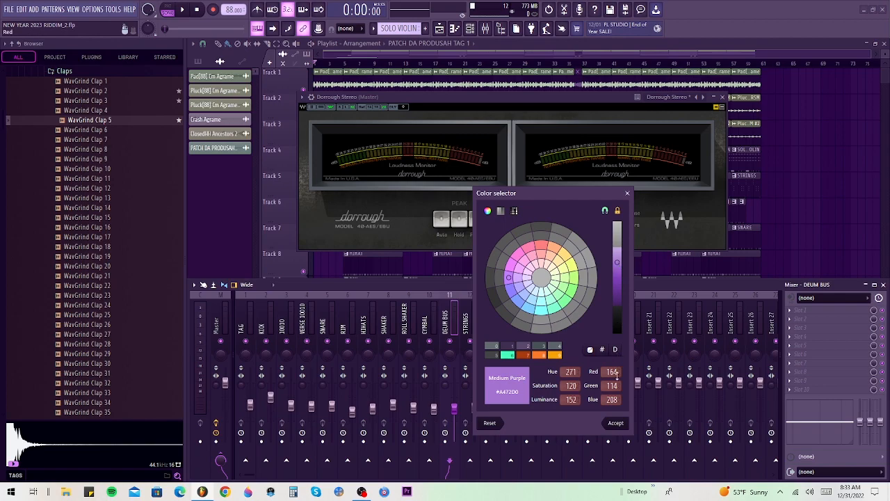
click(617, 423)
Step: Raise the mixer window so its routing controls are clear, and route the KICK track to DEUM BUS
drag(433, 283, 439, 227)
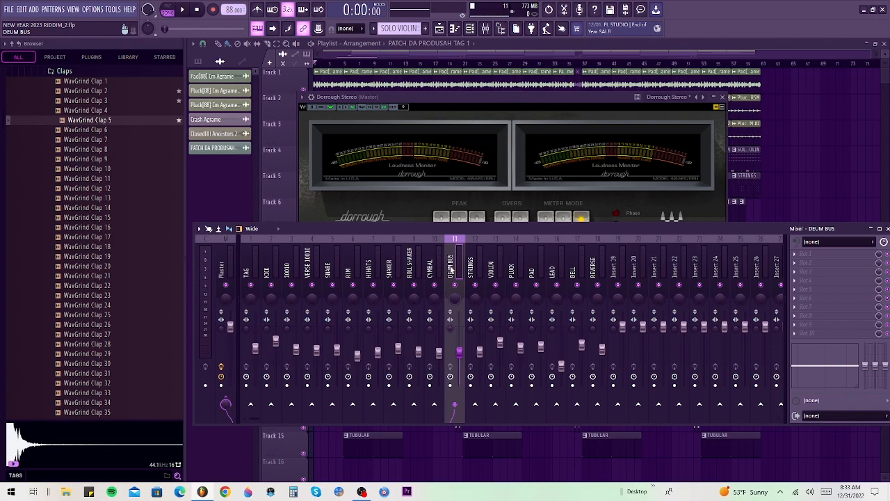
click(271, 273)
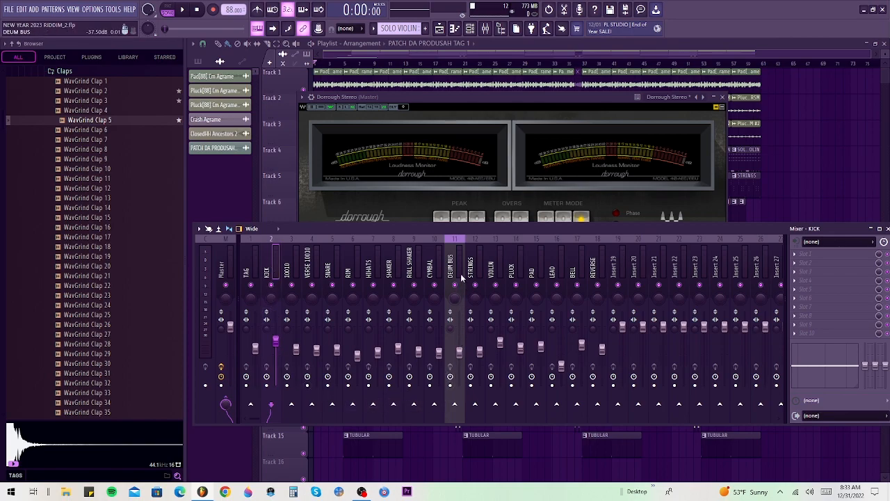
click(455, 405)
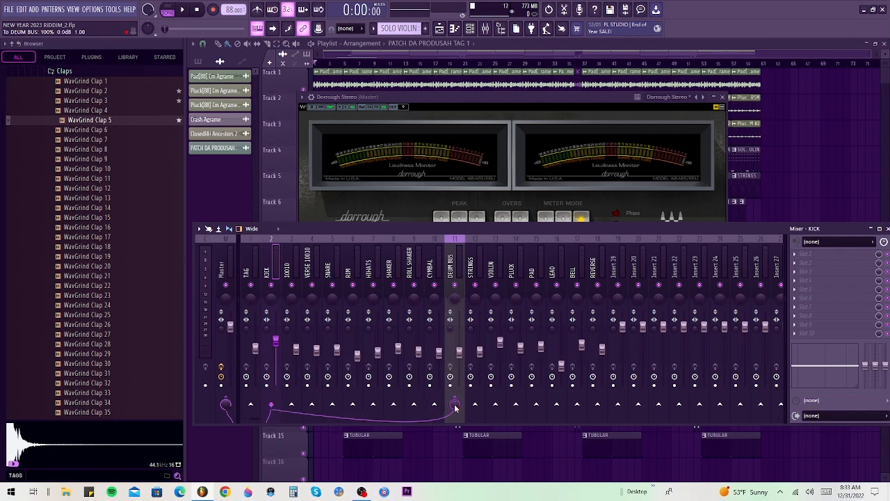
click(455, 406)
right_click(455, 407)
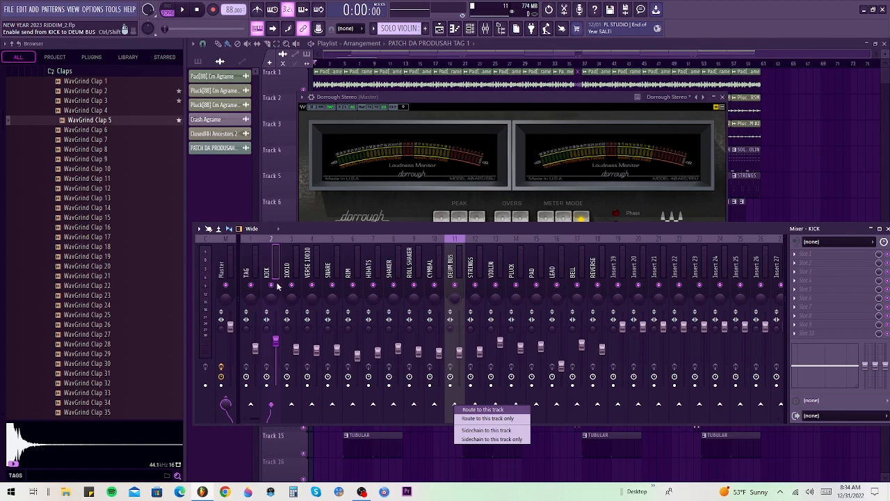
click(483, 410)
Step: Route the 10010, VERSE 10010, SNARE and RIM tracks to DEUM BUS
click(293, 272)
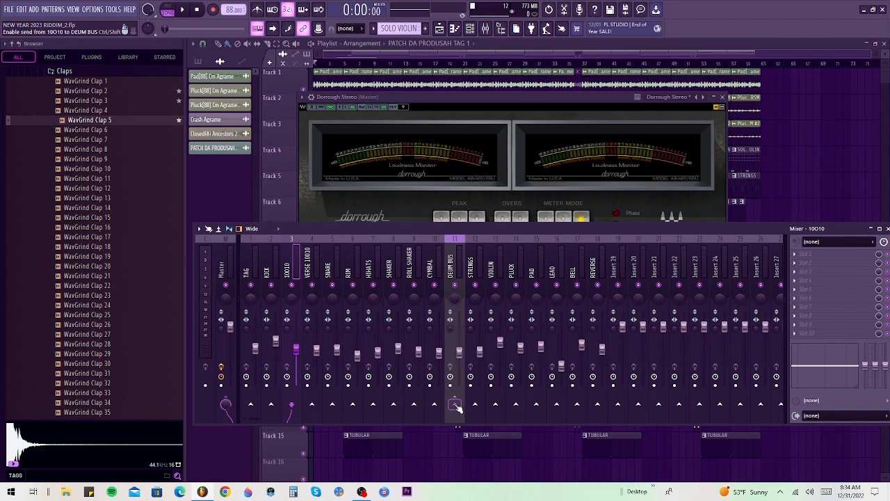
click(456, 407)
click(314, 273)
click(456, 405)
click(332, 276)
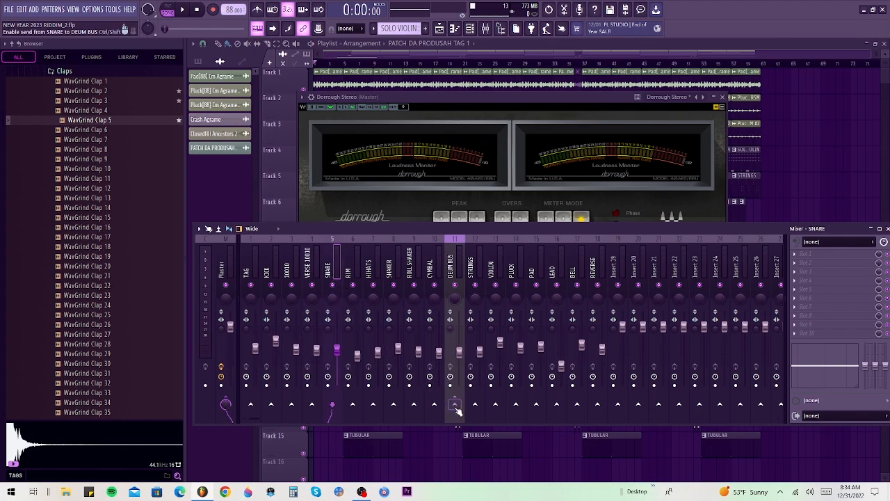
click(351, 275)
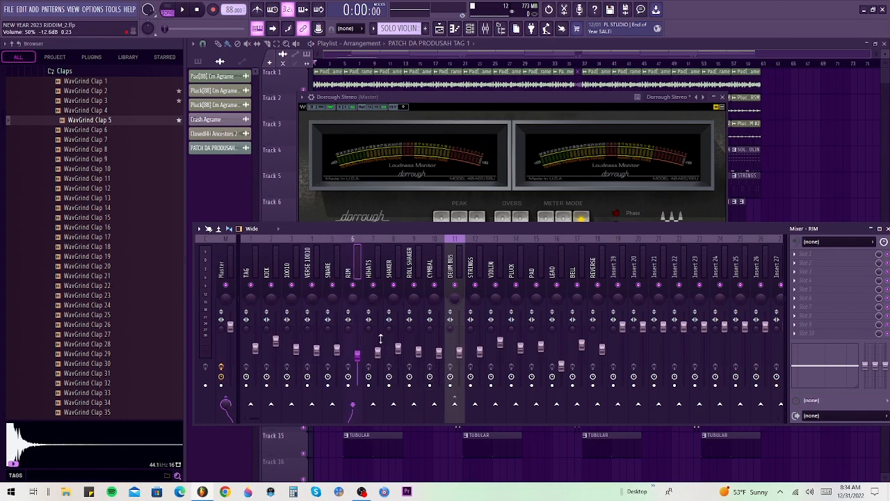
click(456, 407)
Step: Route the HIHATS, SHAKER, ROLL SHAKER and CYMBAL tracks to DEUM BUS
click(371, 278)
click(455, 406)
click(392, 274)
click(455, 405)
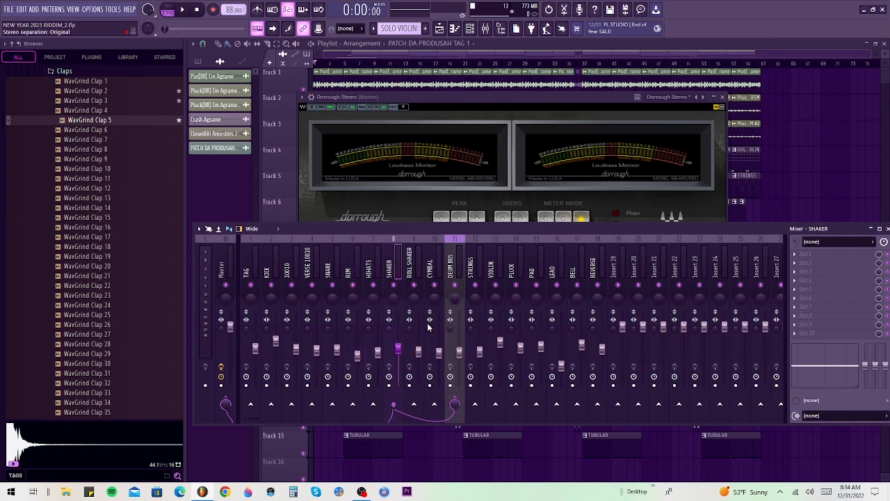
click(416, 277)
click(455, 405)
click(429, 272)
click(455, 405)
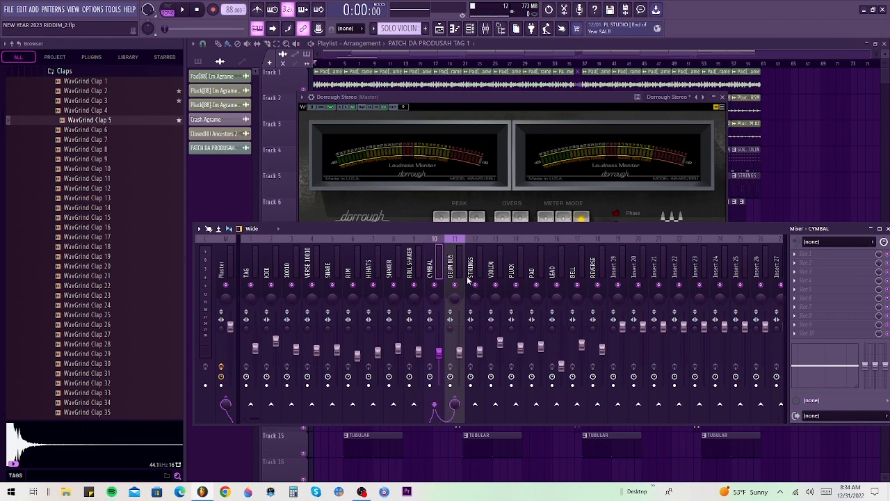
Step: Mute all the melodic and effect tracks in the mixer, from STRINGS through REVERSE
click(476, 286)
click(495, 286)
click(516, 285)
click(536, 285)
click(556, 285)
click(577, 285)
click(598, 285)
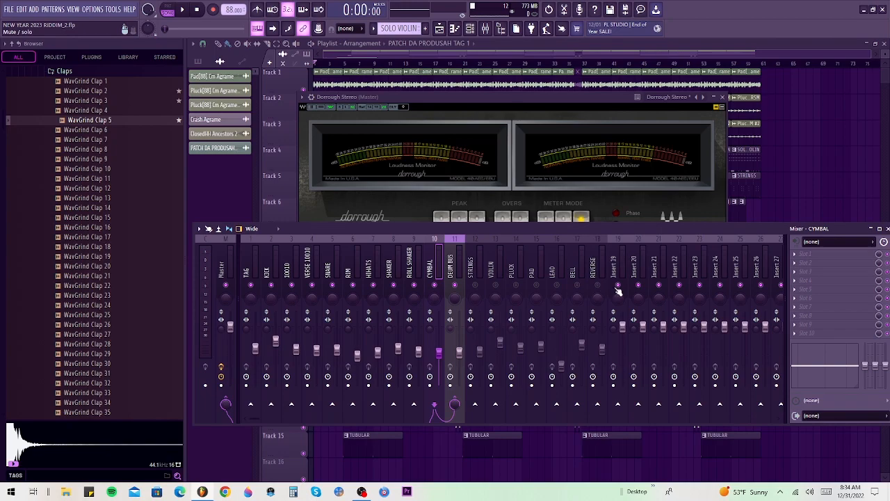
Step: Close the Dorrough meter and play the song from the start to check the drum signal reaching DEUM BUS
key(space)
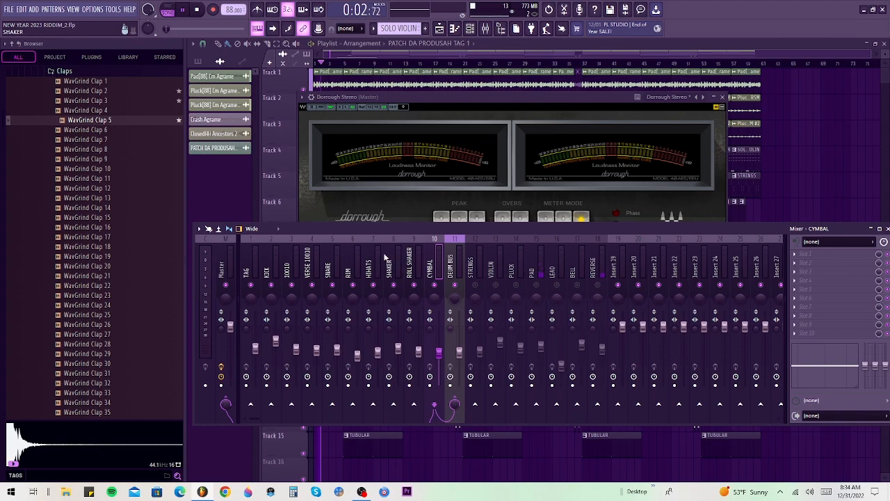
click(726, 99)
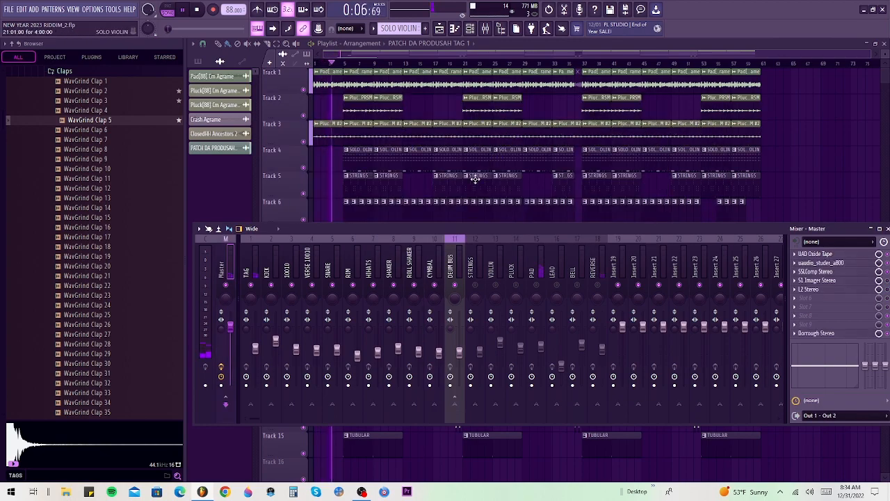
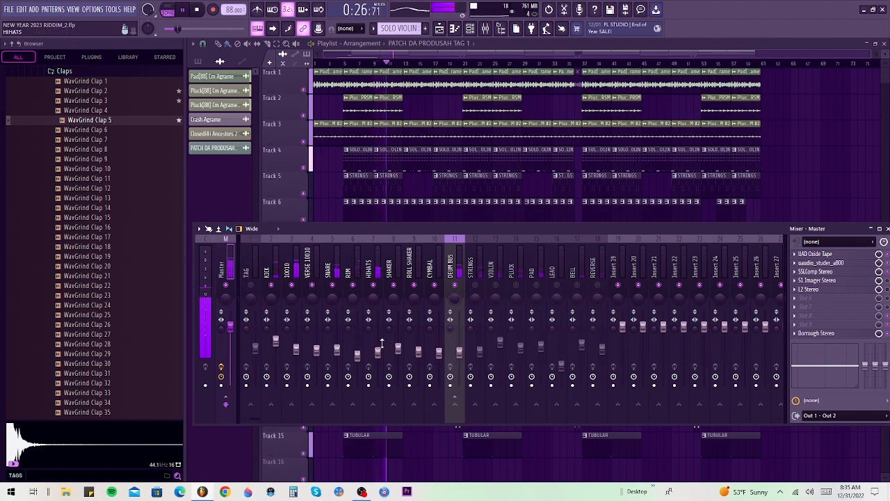
key(space)
click(452, 255)
key(space)
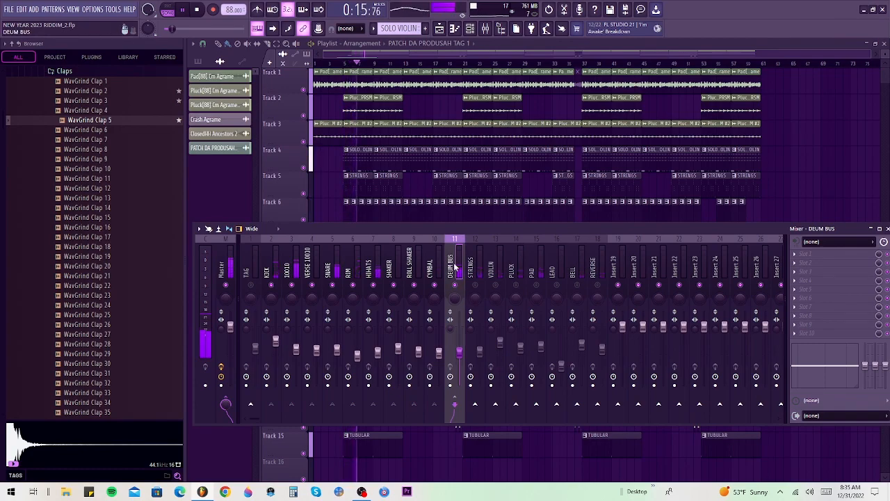
key(space)
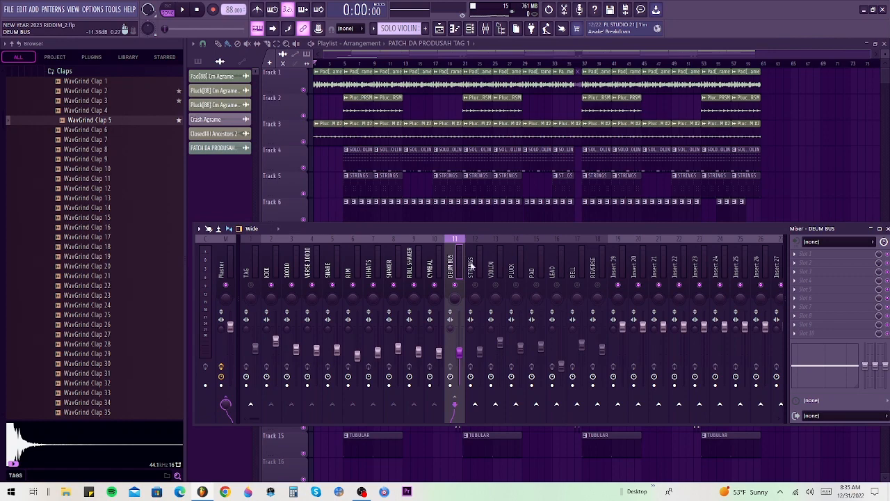
Step: Load SPL Transient Designer Plus in the first effect slot of DEUM BUS and move its window over the playlist
click(798, 257)
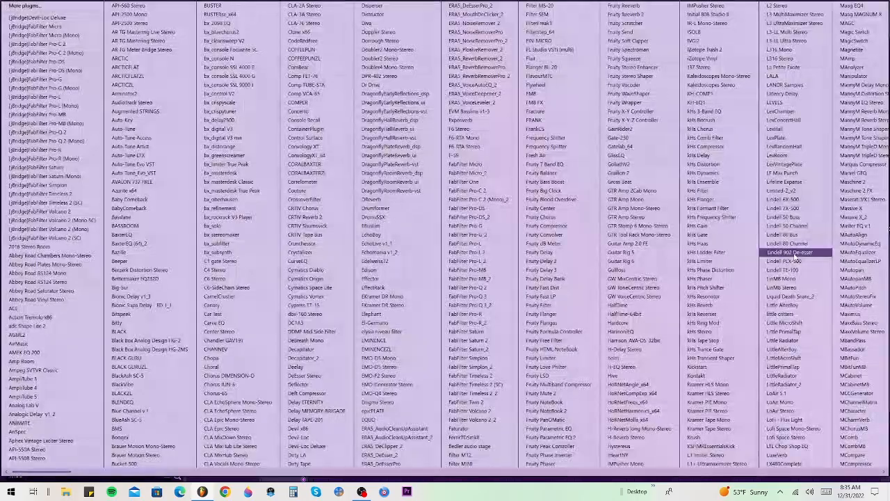
scroll(467, 176, down, 10)
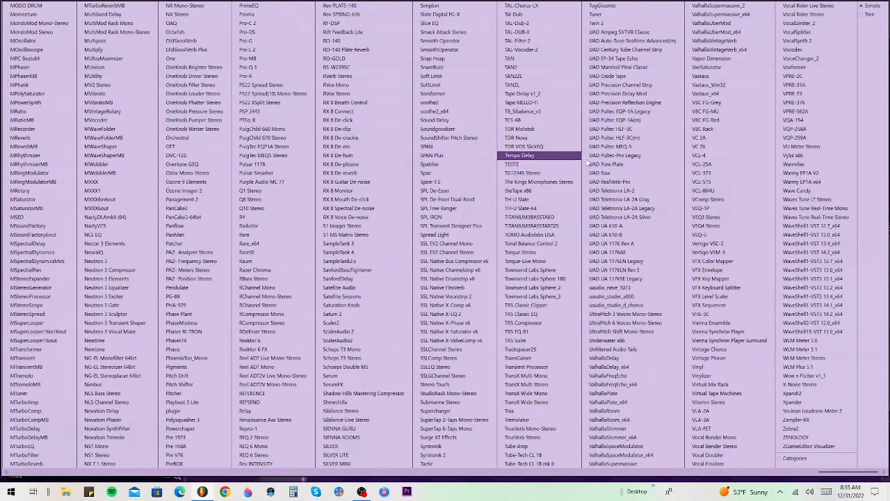
scroll(459, 177, up, 10)
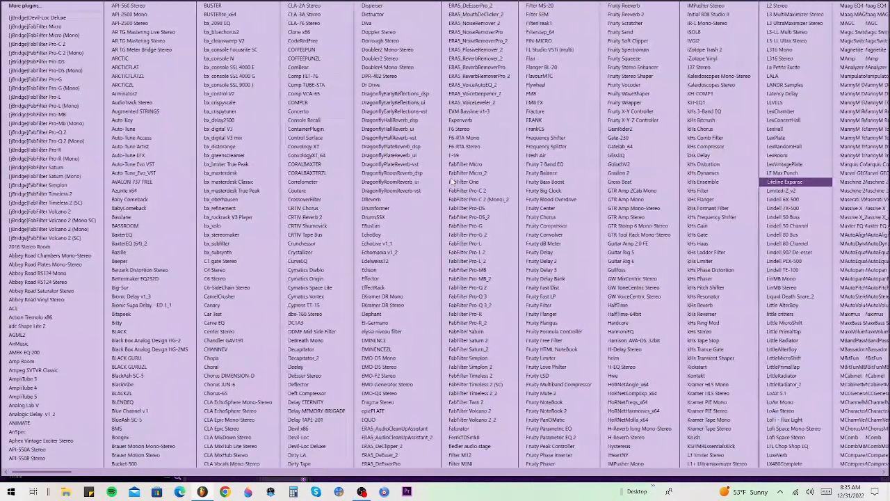
scroll(418, 182, down, 3)
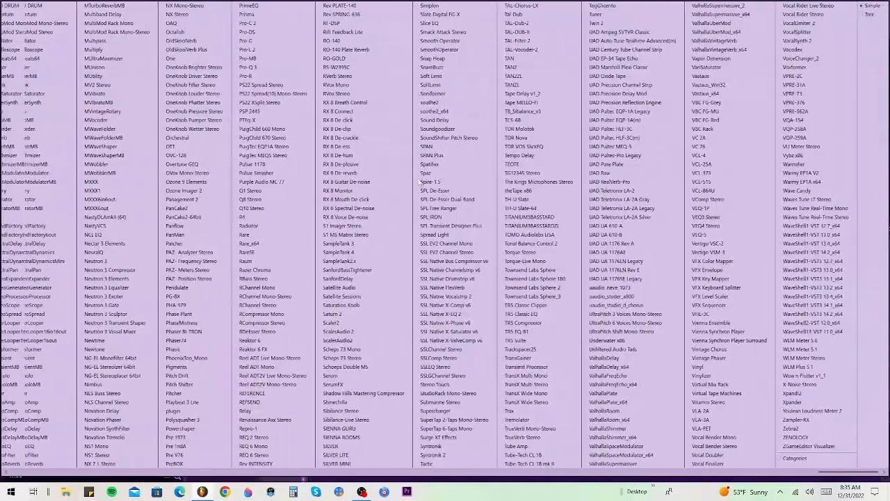
scroll(418, 182, up, 3)
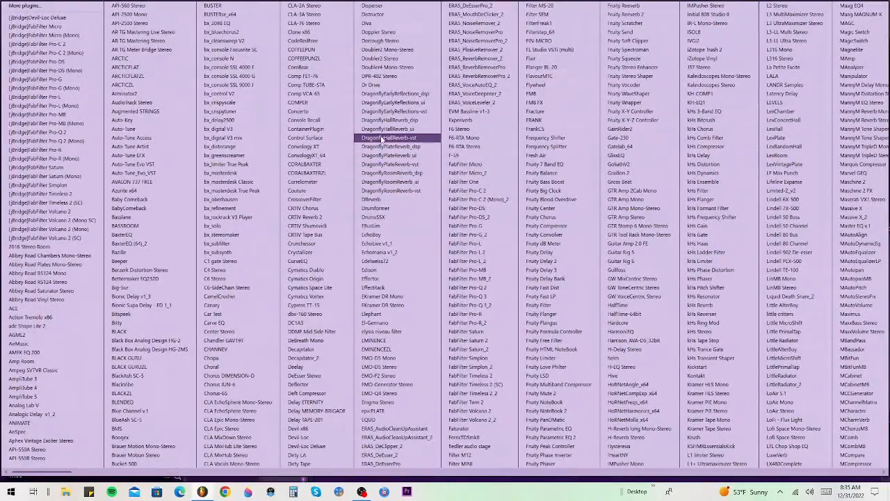
scroll(651, 306, down, 6)
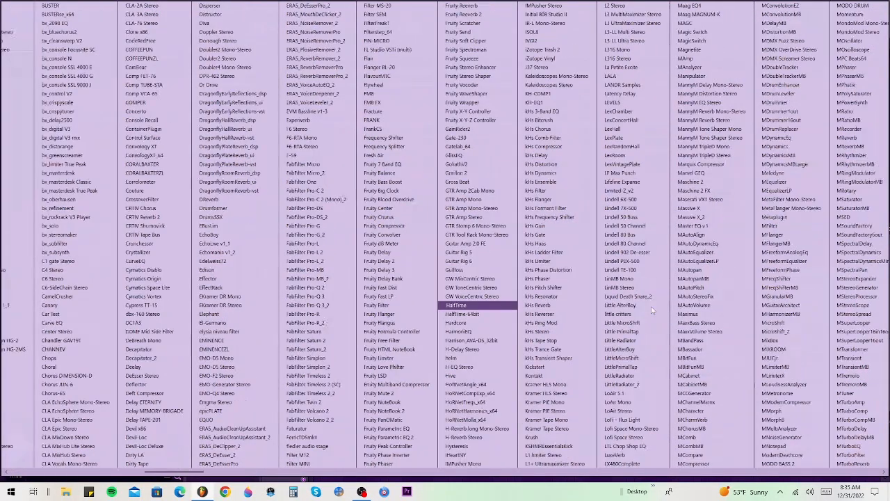
scroll(651, 307, down, 6)
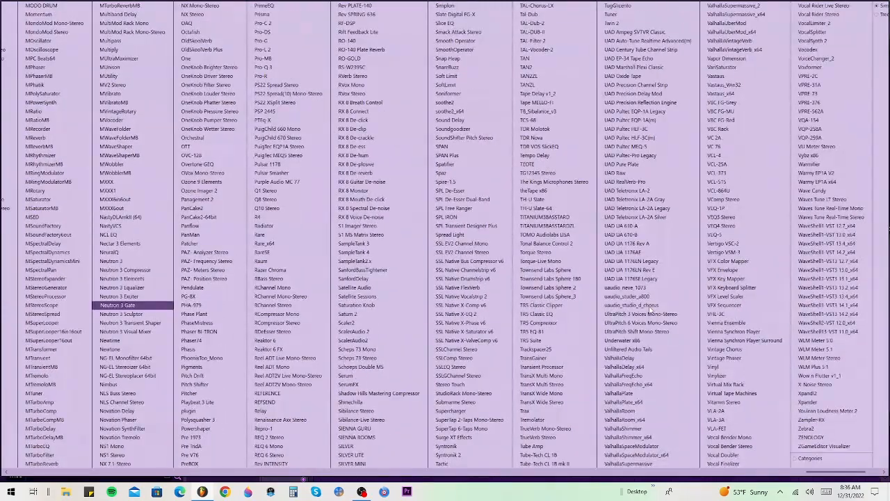
scroll(584, 314, up, 2)
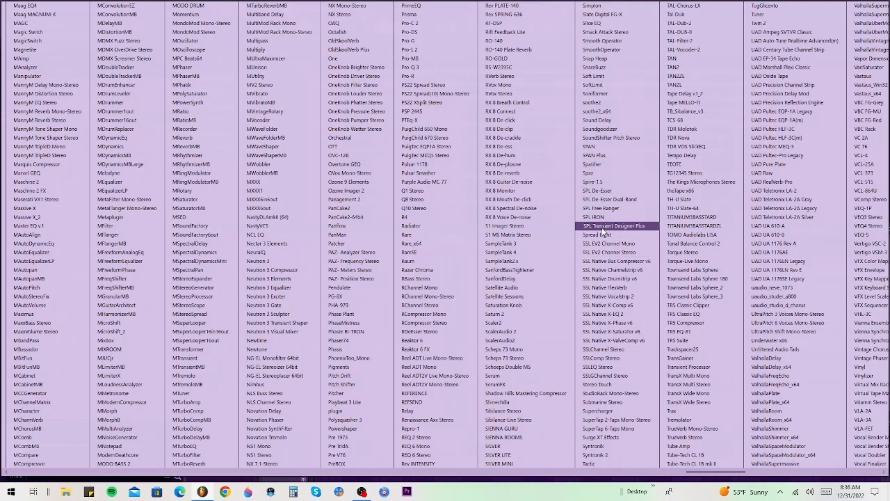
click(602, 230)
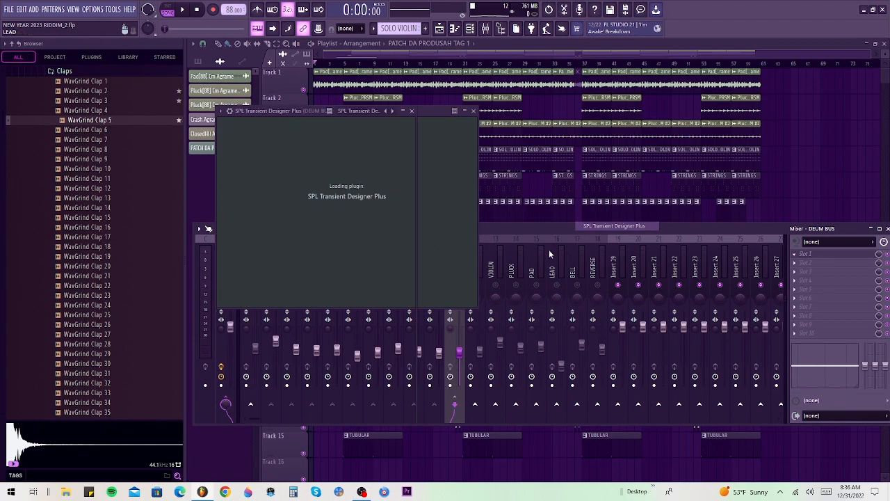
drag(302, 109, 467, 101)
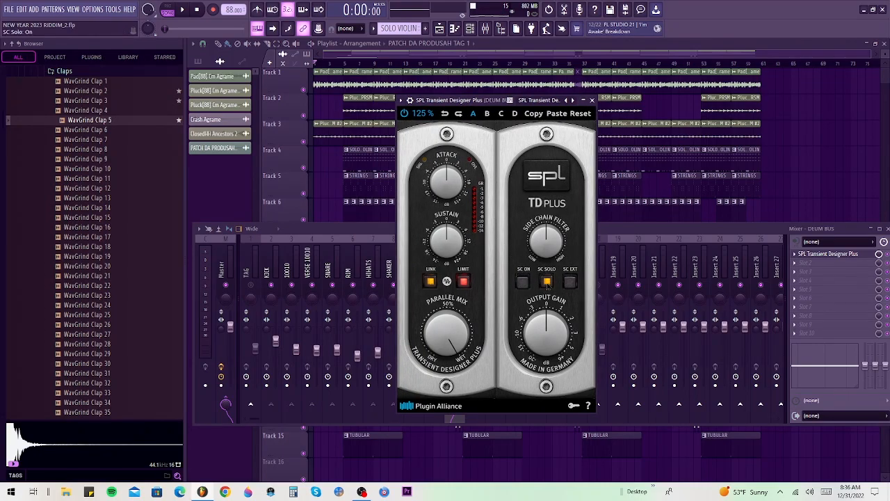
Step: During playback, set the Transient Designer's side-chain filter to about 3.4 kHz, attack to about +3.6 dB and sustain to about +8.7 dB
key(space)
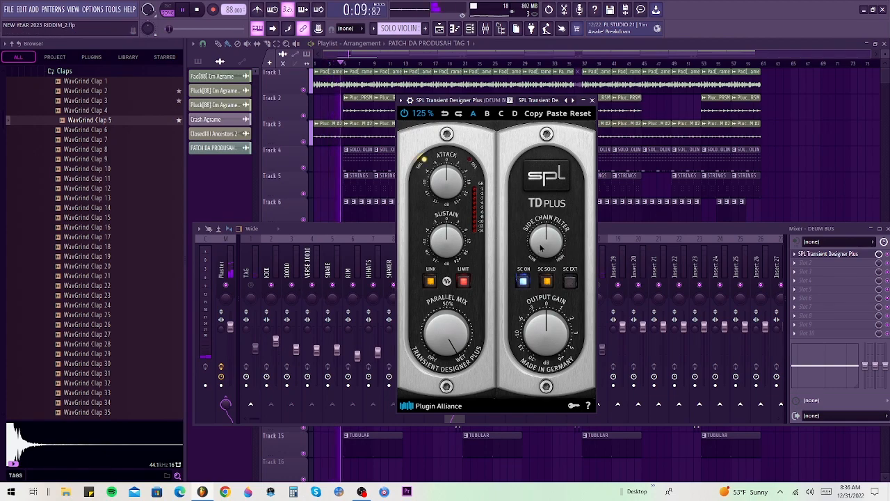
drag(541, 247, 544, 226)
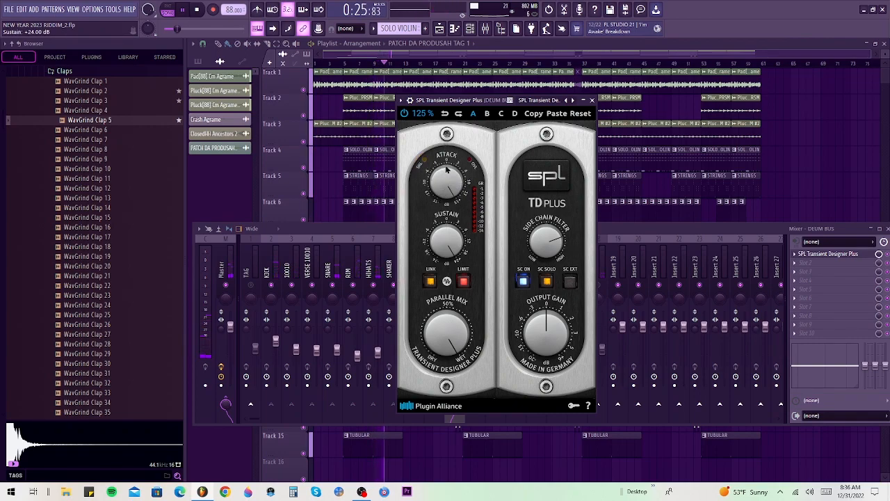
drag(534, 278, 536, 235)
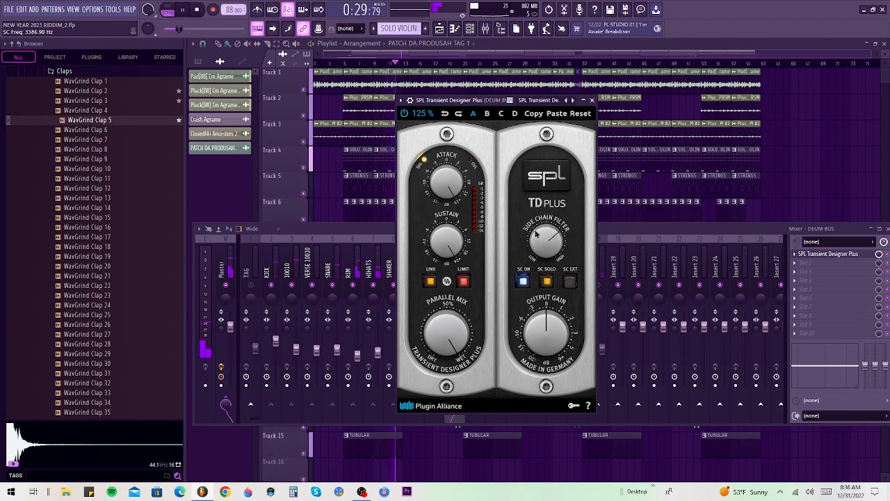
drag(452, 186, 453, 178)
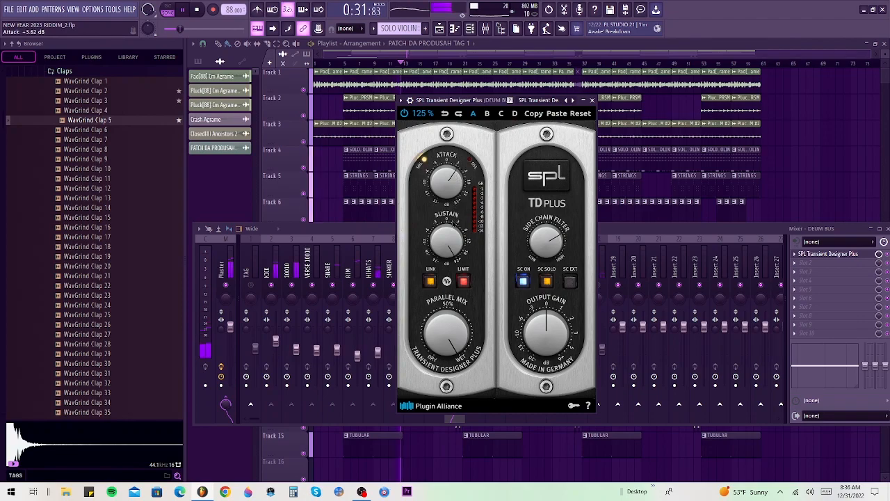
drag(449, 239, 449, 228)
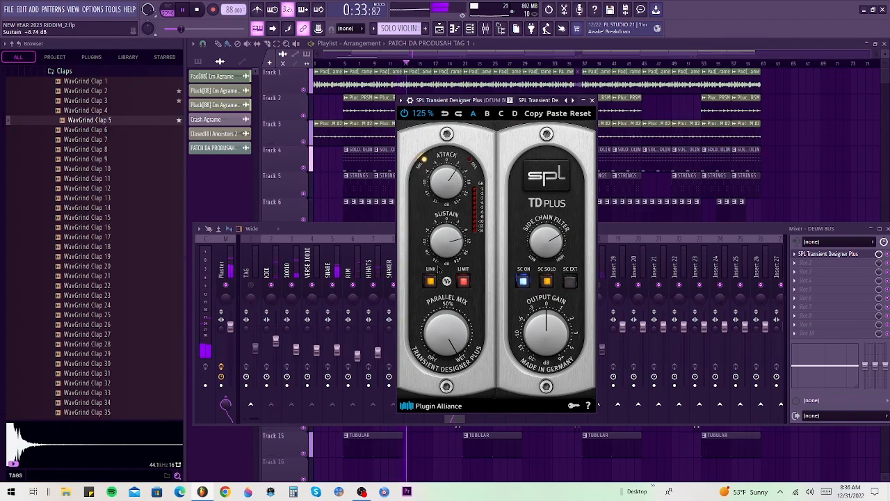
Step: Turn off the Transient Designer's side-chain solo and side-chain filter, and fine-tune its attack and sustain by ear
click(547, 282)
click(523, 281)
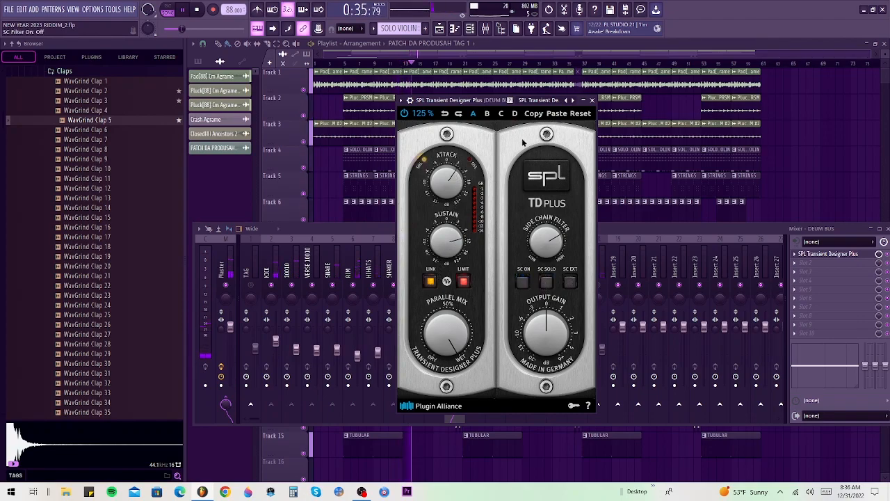
mouse_move(451, 183)
mouse_down()
mouse_move(439, 187)
mouse_move(446, 191)
mouse_up()
drag(445, 240, 444, 254)
key(space)
Step: Move the Transient Designer window clear of the mixer to check the drum bus in playback, and close the plugin
drag(474, 101, 188, 152)
key(space)
click(424, 231)
key(space)
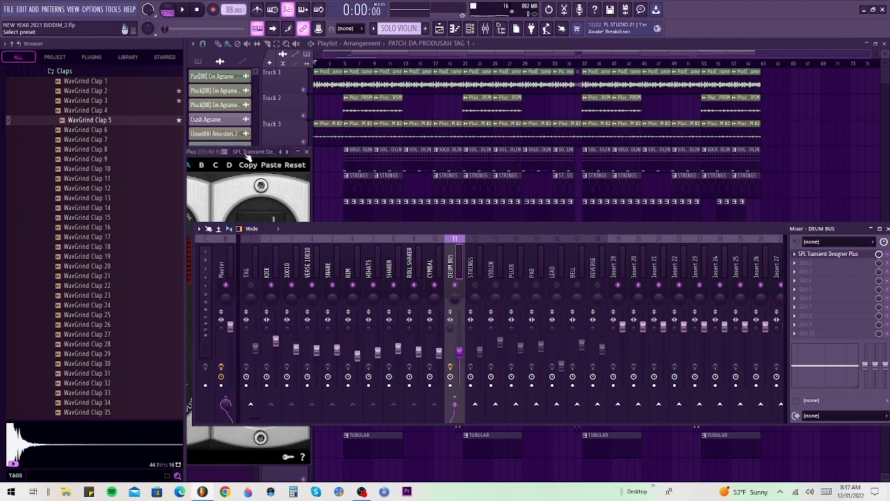
drag(224, 151, 644, 118)
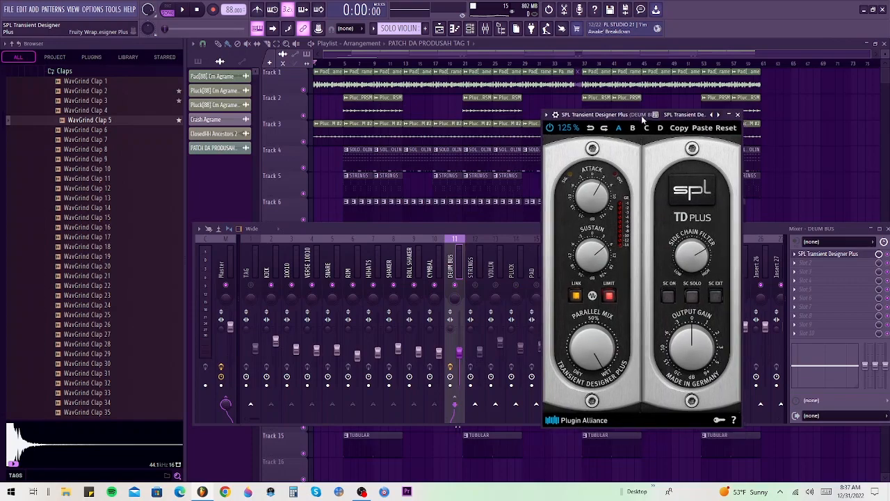
click(738, 115)
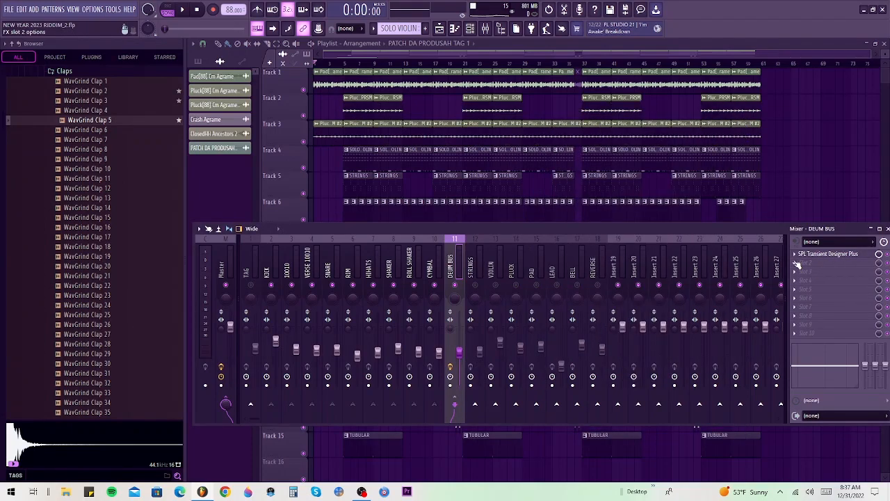
Step: Load Vertigo VSC-2 in the second effect slot of DEUM BUS and adjust its channel A attack and make-up gain
click(796, 264)
scroll(545, 221, down, 10)
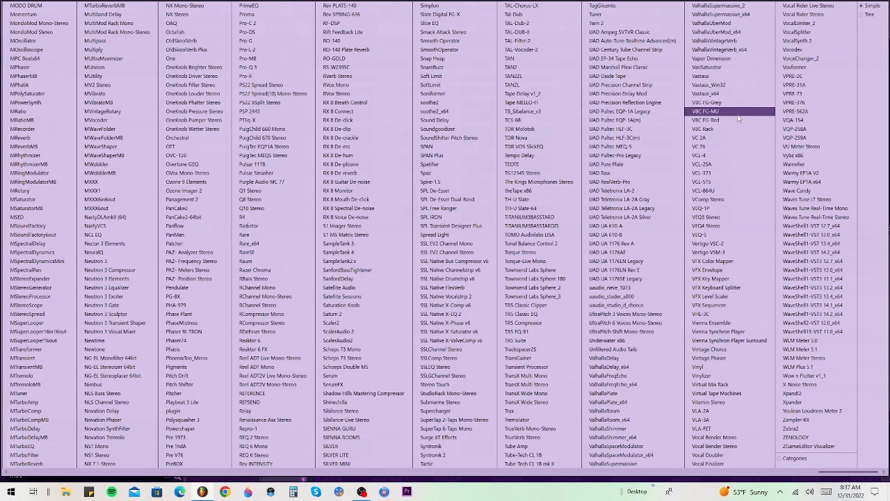
click(725, 245)
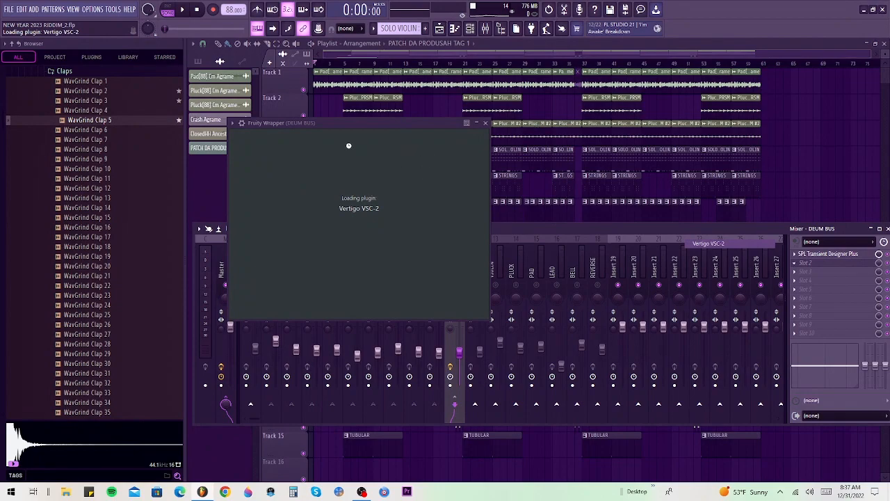
drag(380, 122, 477, 132)
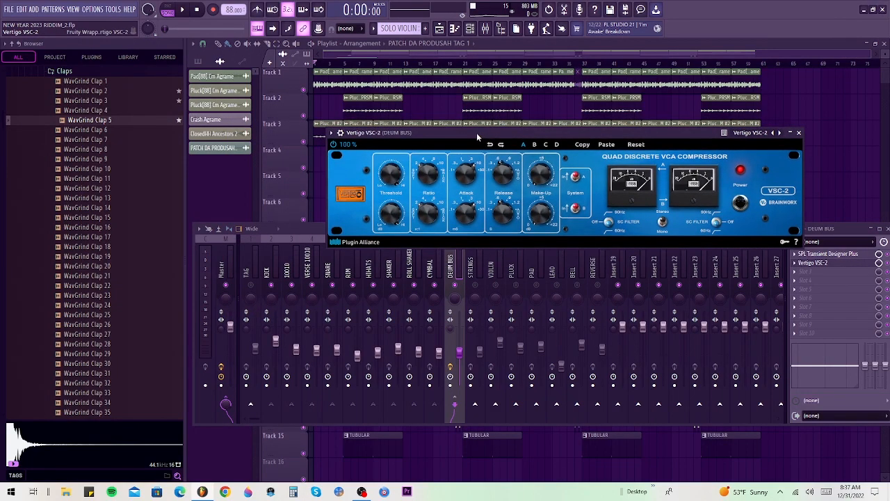
drag(464, 176, 465, 171)
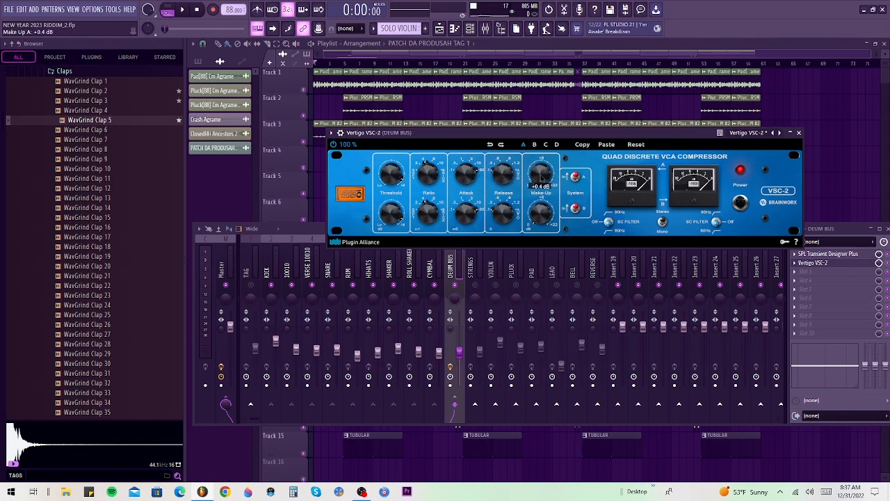
Step: Play the song from bar 5 and bring the mixer and the Vertigo VSC-2 compressor window back up
key(space)
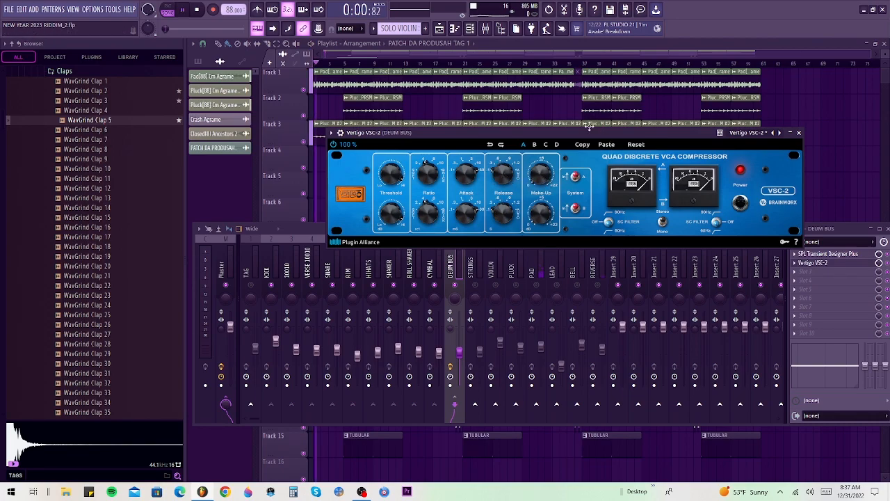
click(344, 64)
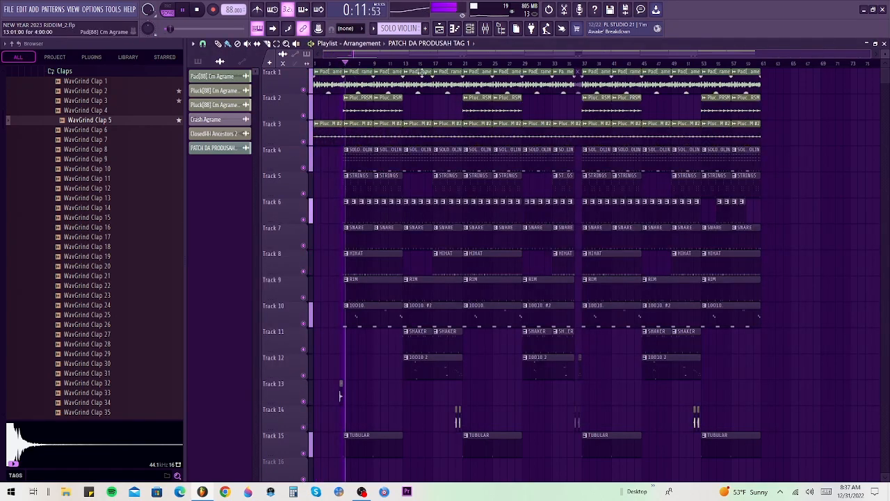
click(486, 28)
click(814, 262)
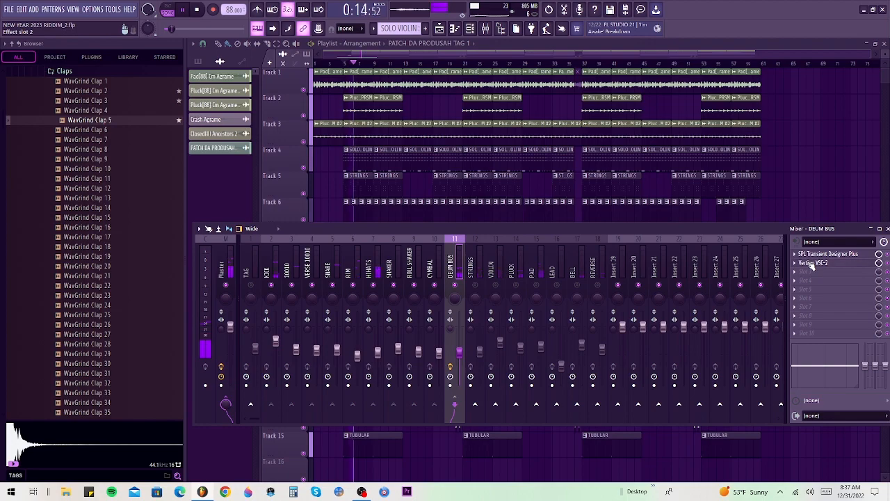
drag(572, 132, 504, 125)
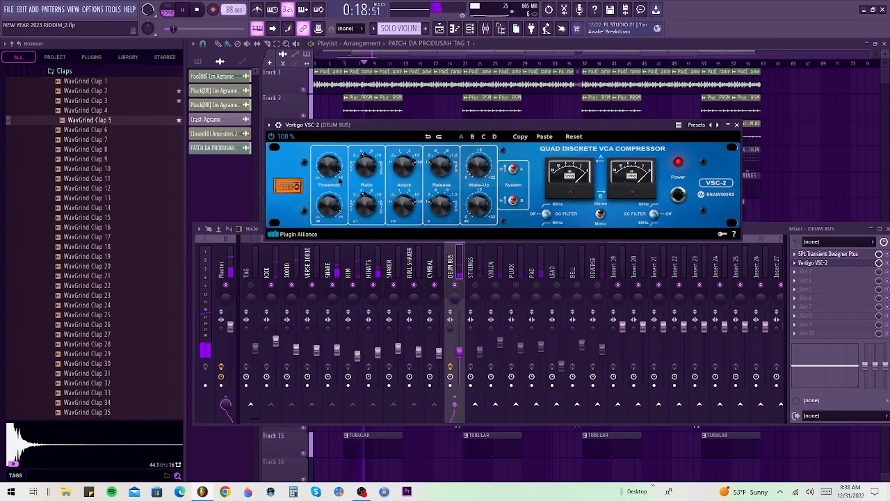
Step: Lower the compressor's channel A threshold, raise its channel A make-up gain to about +2.3 dB, and close the compressor
drag(328, 170, 328, 182)
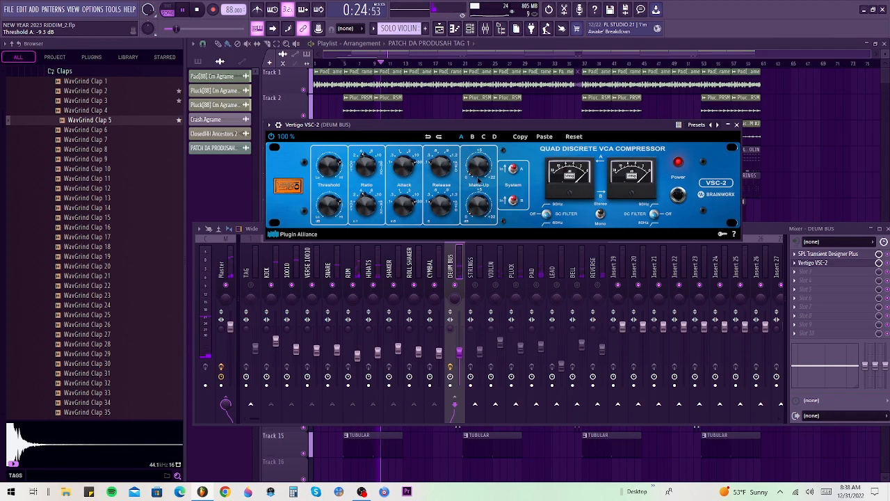
drag(485, 172, 485, 159)
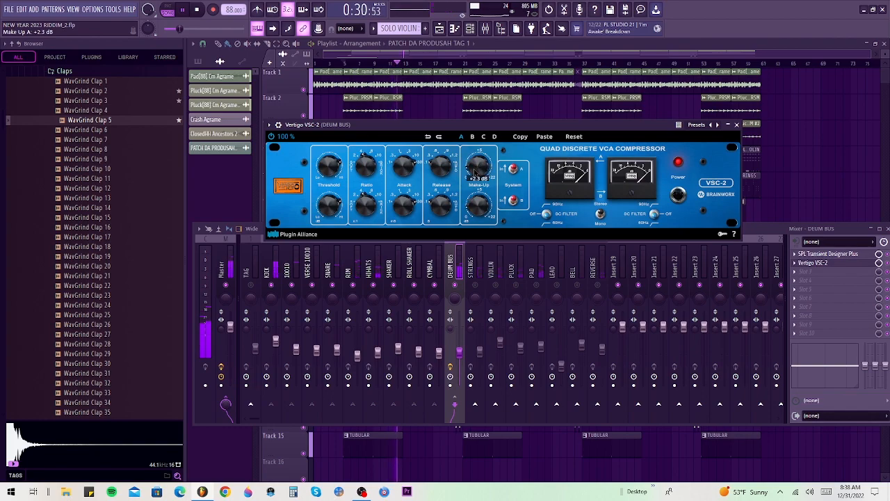
drag(325, 168, 330, 181)
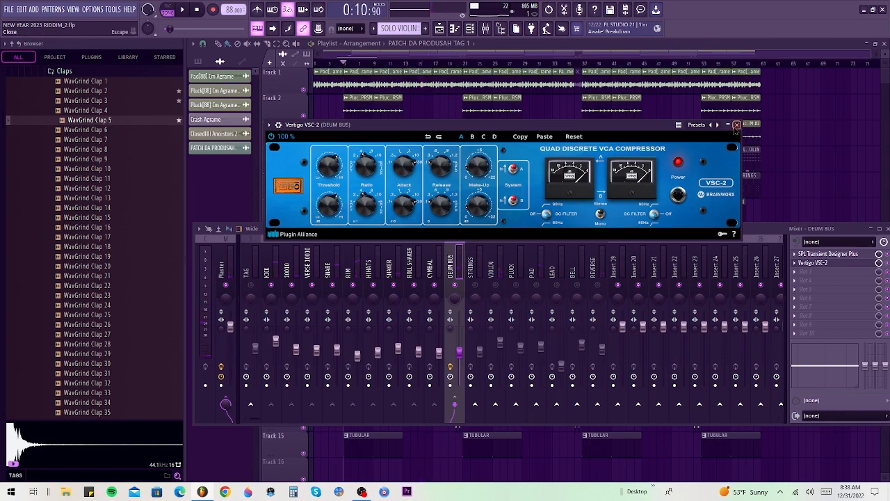
click(736, 125)
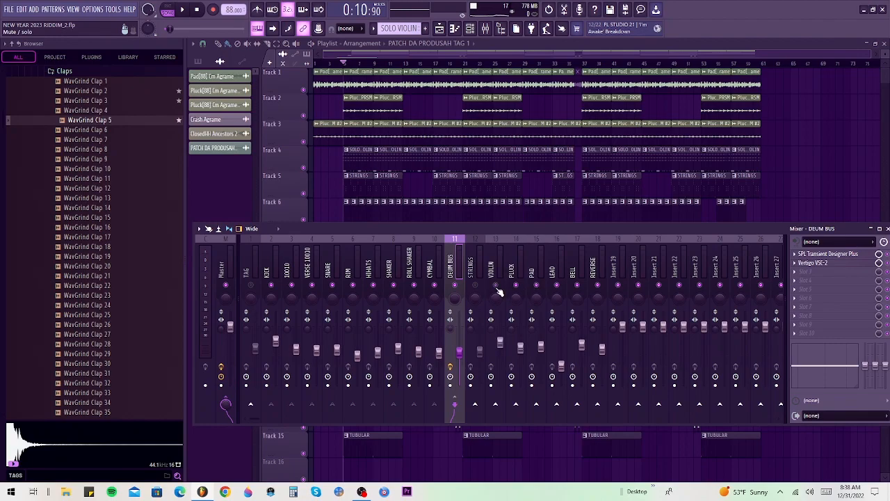
Step: Unmute the melodic and effect tracks from STRINGS through REVERSE and play the full mix from bar 5
key(space)
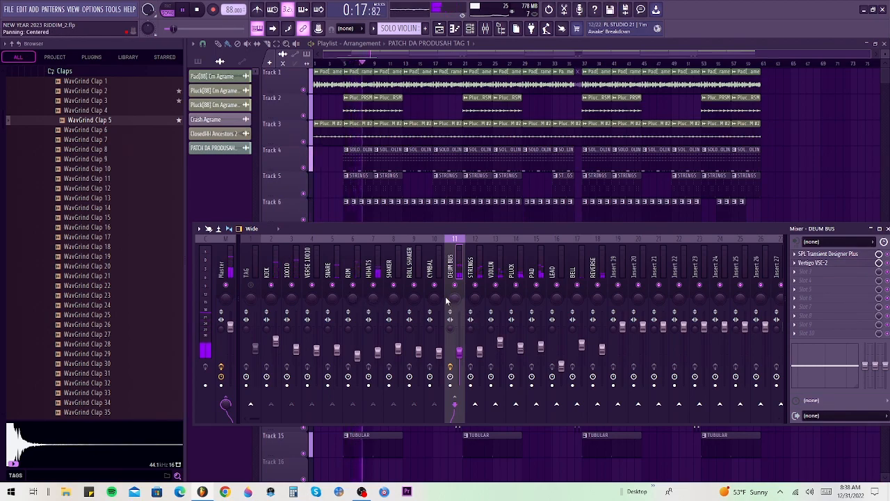
key(space)
Step: Pan the HIHATS mixer track to the left and play the song to check its placement in the mix
click(274, 264)
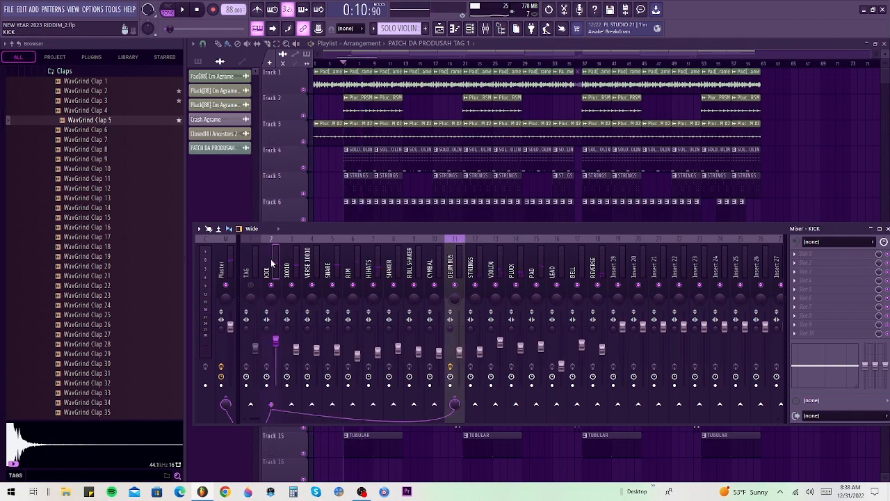
click(375, 284)
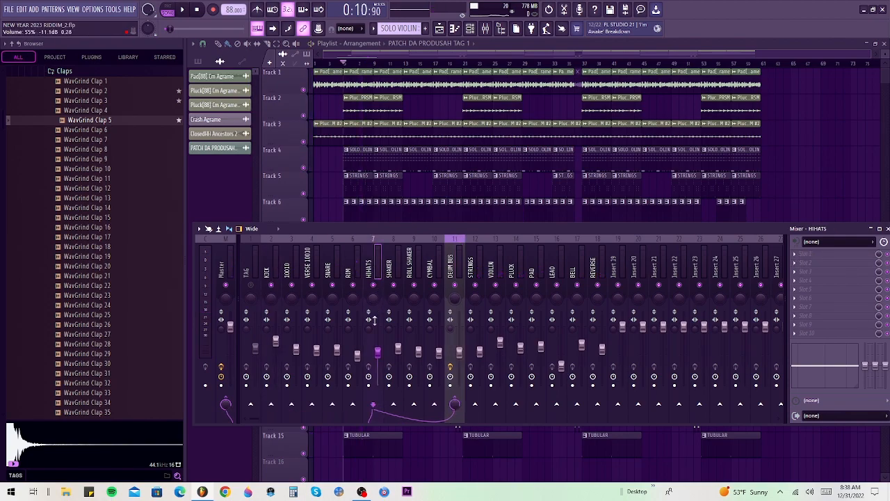
drag(384, 228, 377, 218)
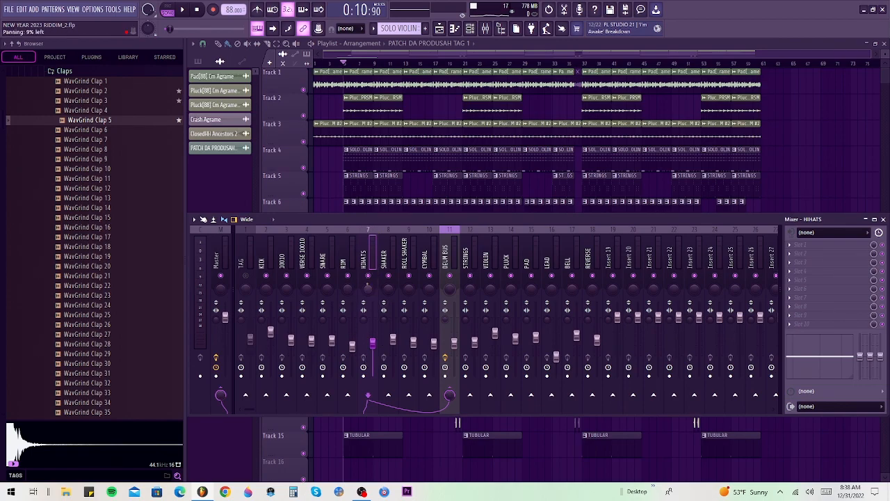
key(space)
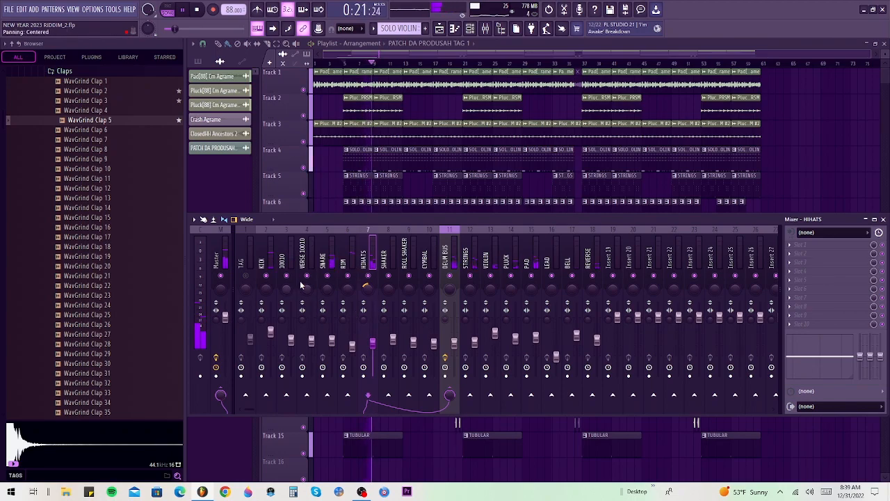
key(space)
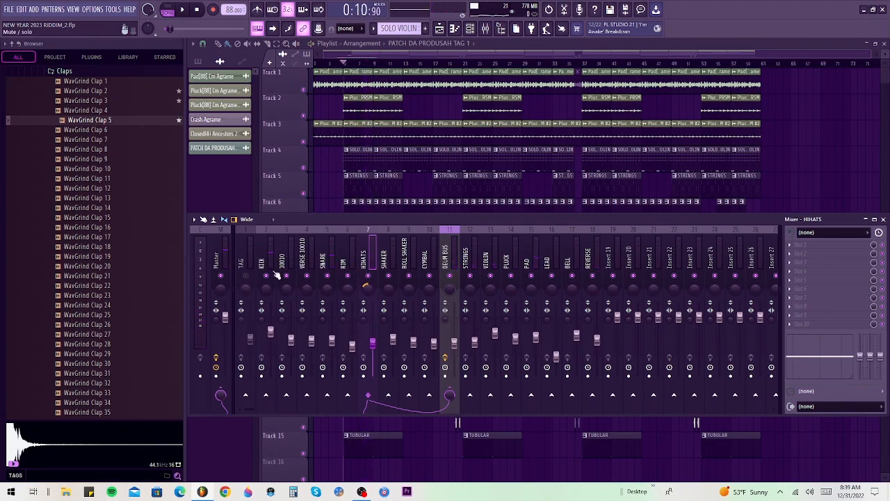
Step: Mute the other drum tracks and merge the KICK track's stereo separation toward mono while the song plays
click(260, 320)
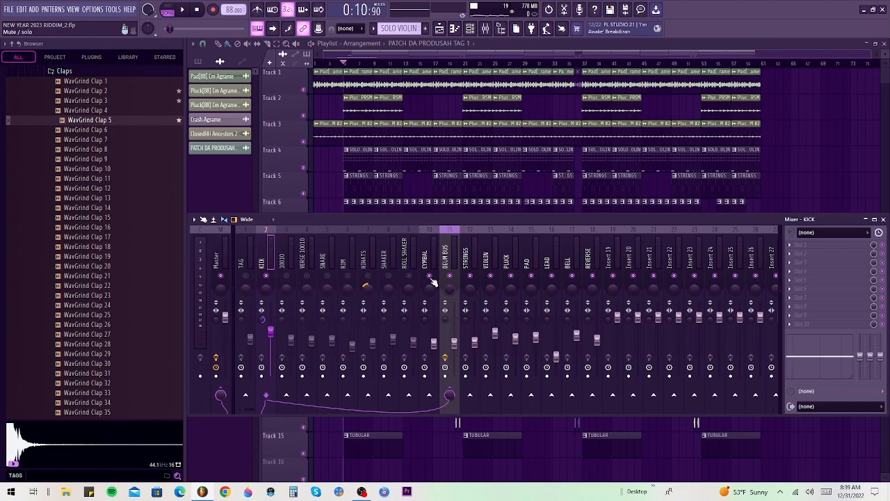
key(space)
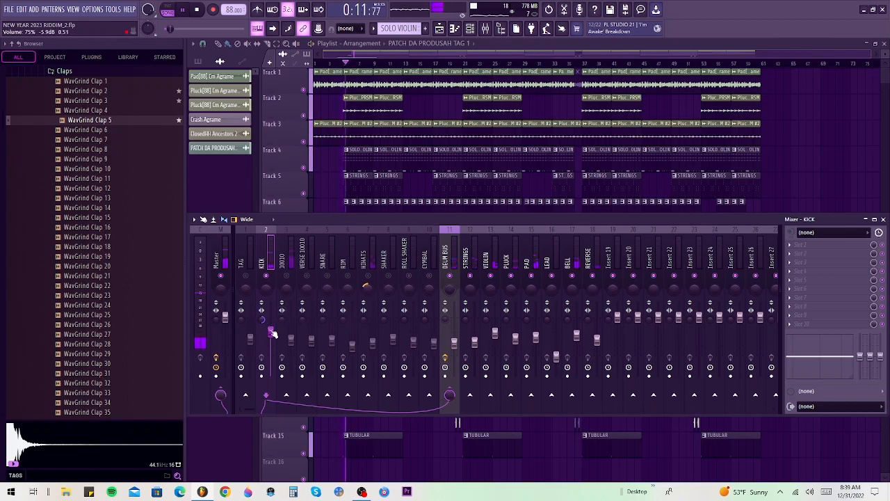
drag(262, 323, 262, 292)
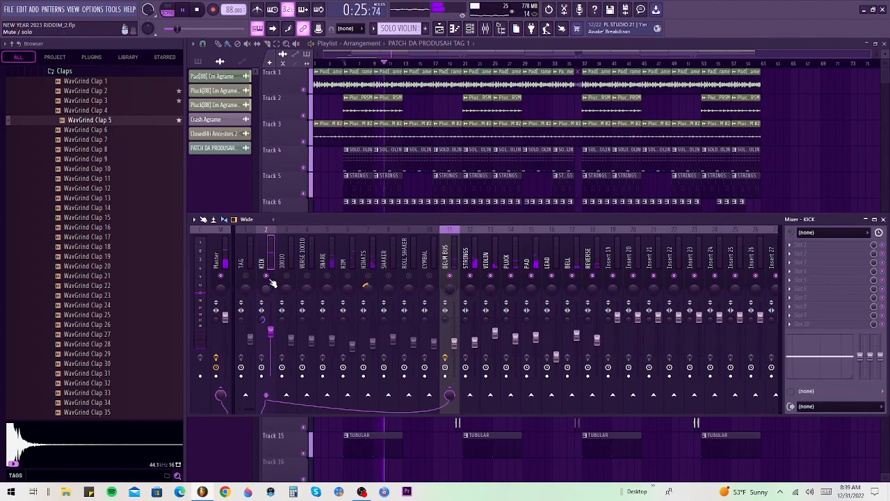
Step: Lower the 10010 track's volume slightly and merge the stereo separation of 10010 and VERSE 10010 while auditioning them
click(288, 277)
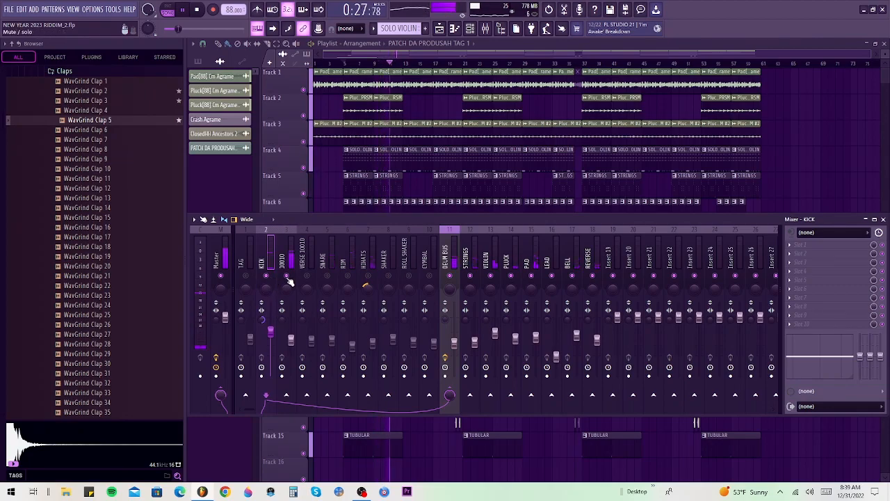
drag(291, 340, 291, 342)
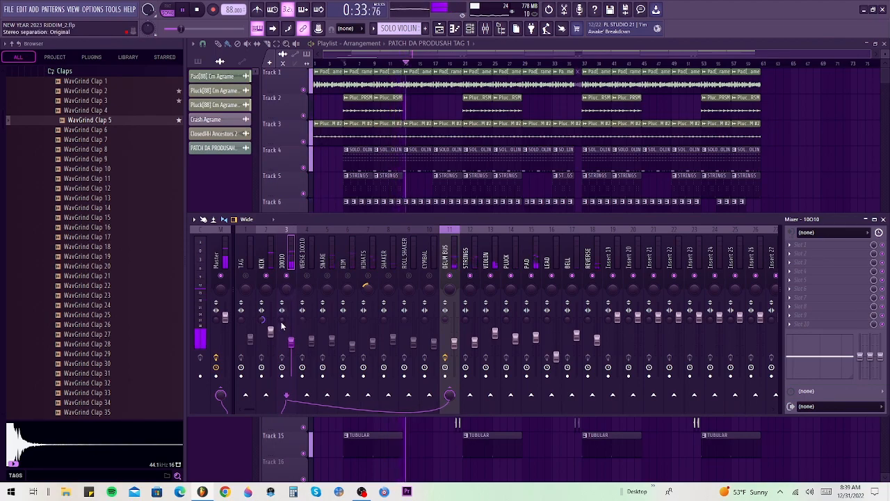
drag(281, 325, 282, 318)
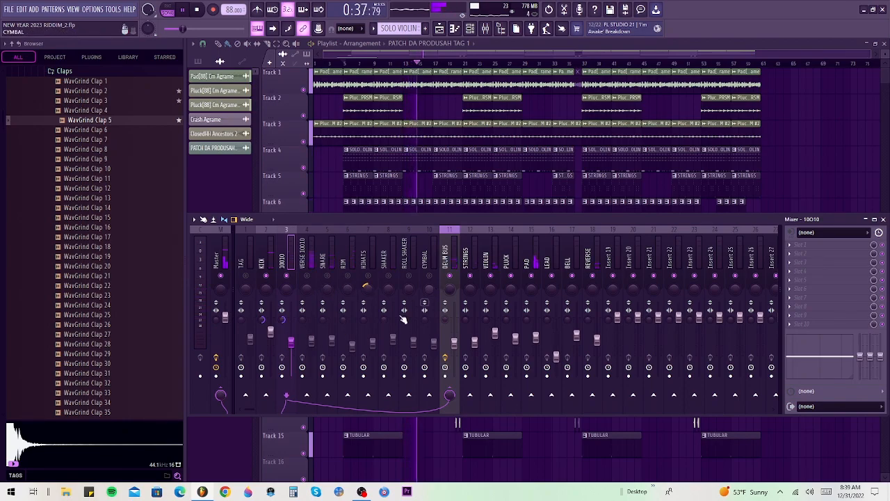
click(313, 343)
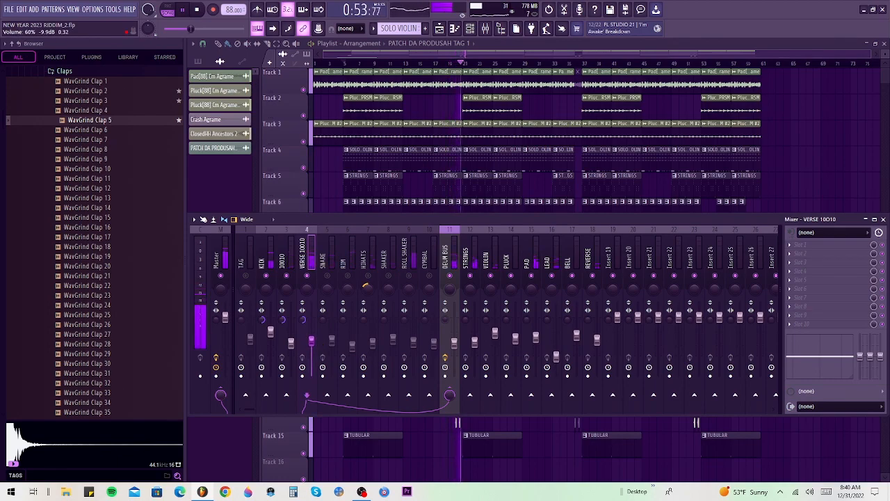
Step: Try the SNARE track's stereo separation at 69% merged and 100% separated, and leave it partly separated
click(321, 318)
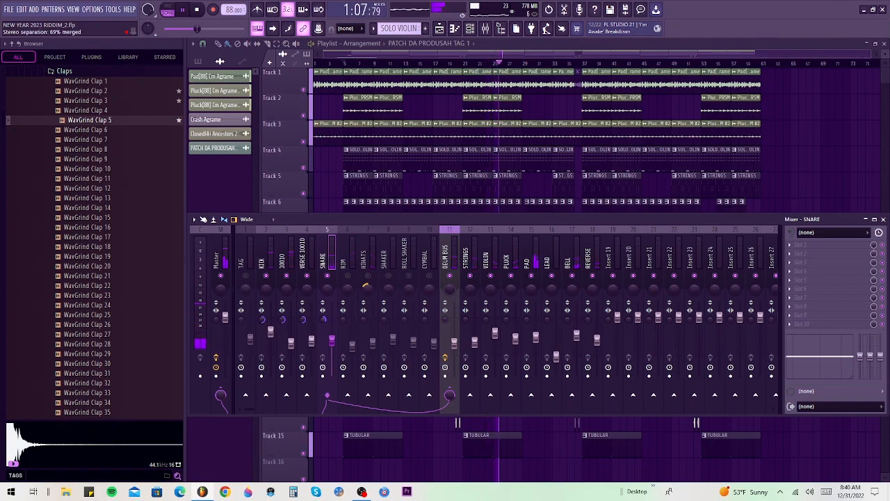
drag(322, 319, 322, 368)
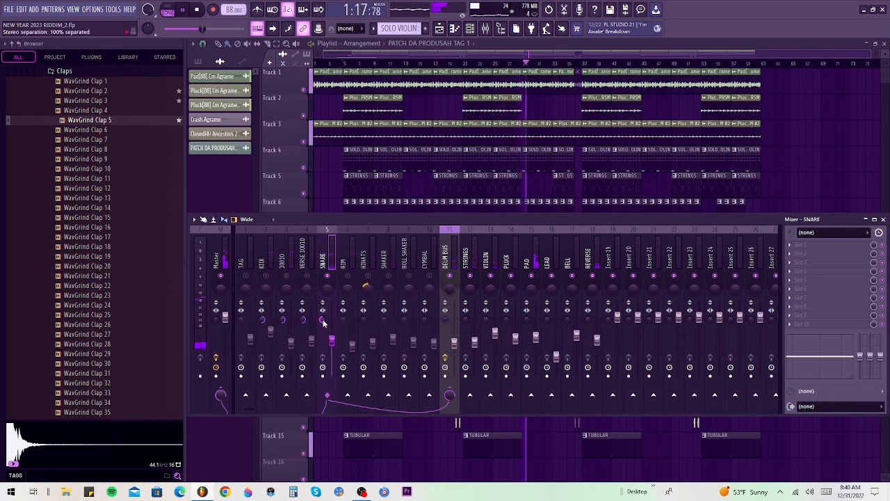
drag(327, 301, 326, 321)
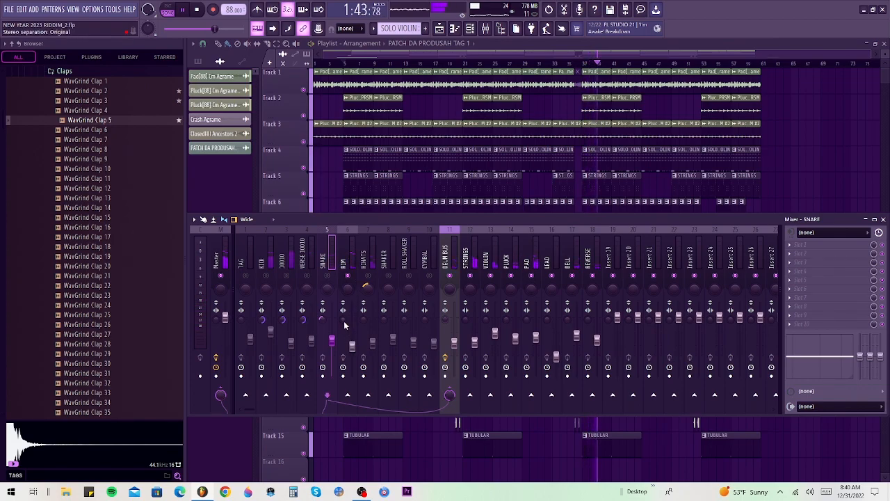
Step: Adjust the RIM mixer track's stereo separation and lower its volume slightly
drag(343, 321, 343, 311)
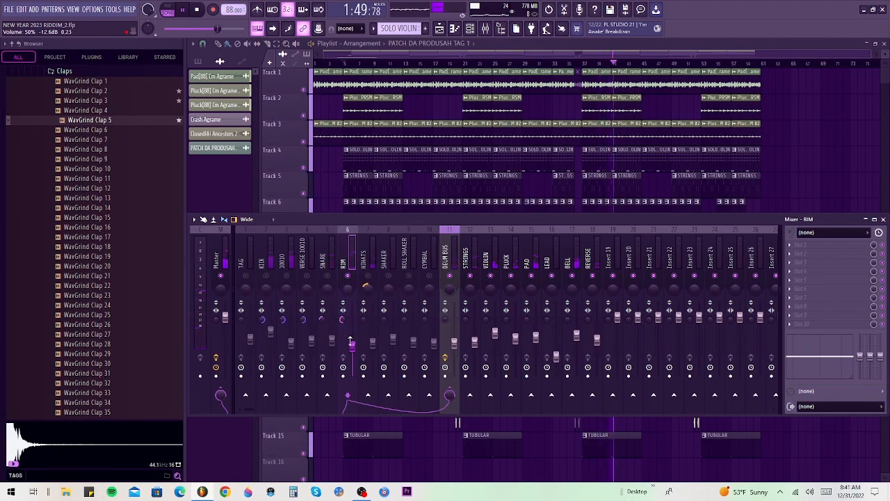
drag(353, 347, 353, 350)
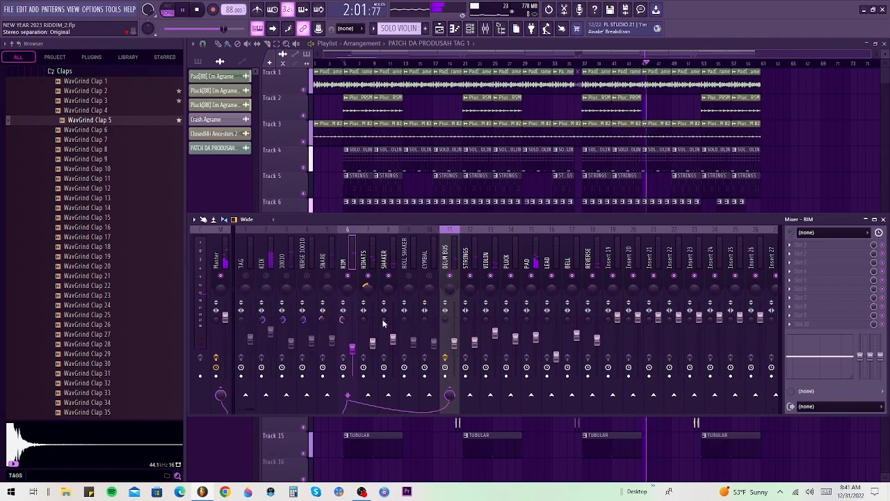
Step: Pan the SHAKER track to the right and unmute the ROLL SHAKER track
drag(388, 286, 389, 280)
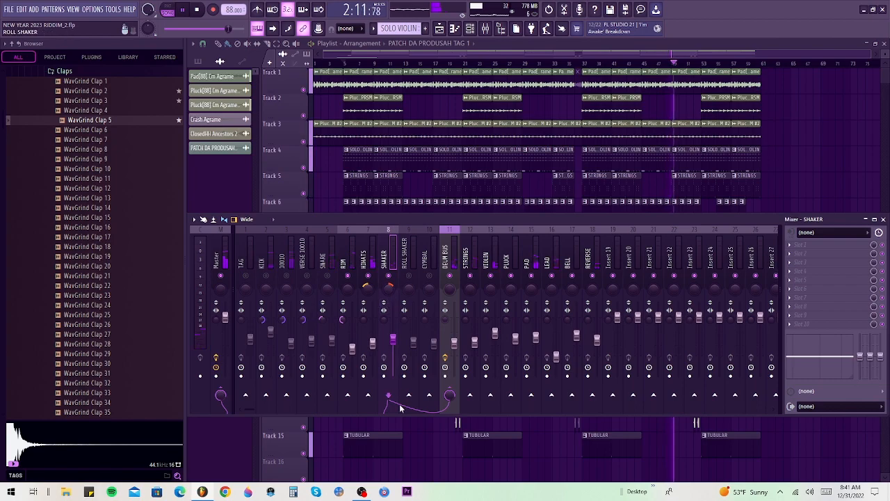
click(409, 277)
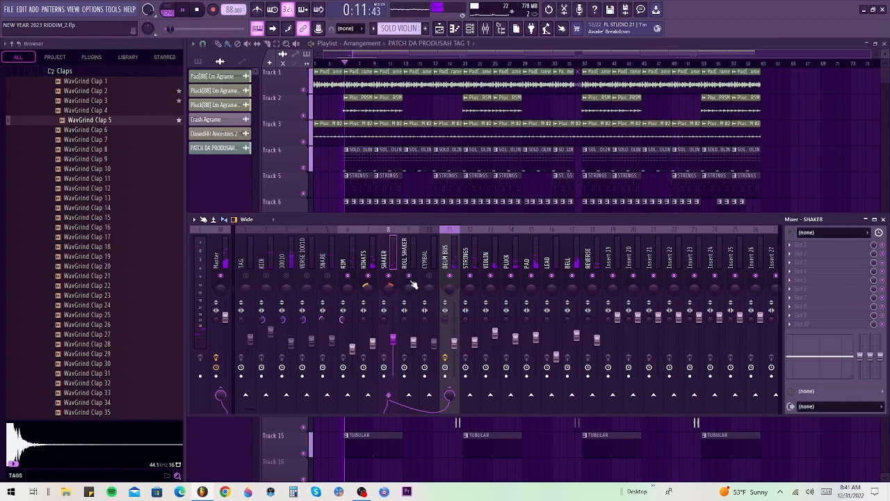
Step: Move the playback position to bar 20, at the first Track 14 clips, and bring the mixer back over the playlist
drag(416, 221, 391, 415)
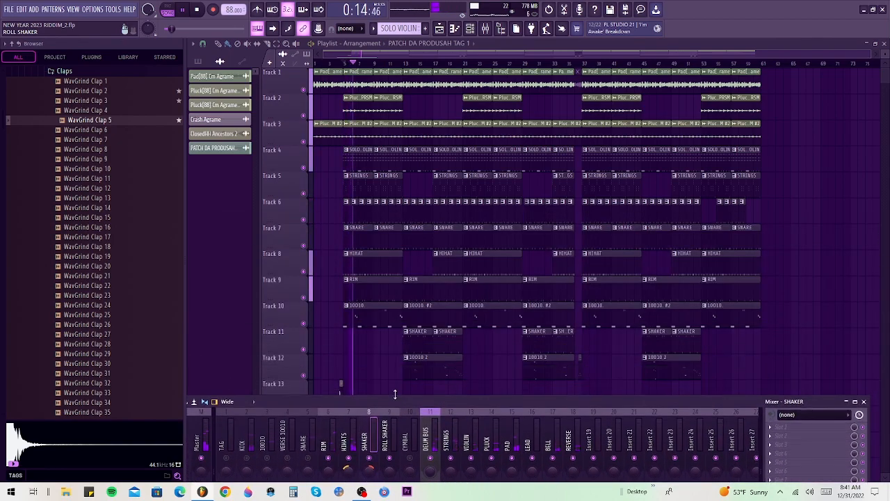
scroll(438, 339, down, 3)
key(space)
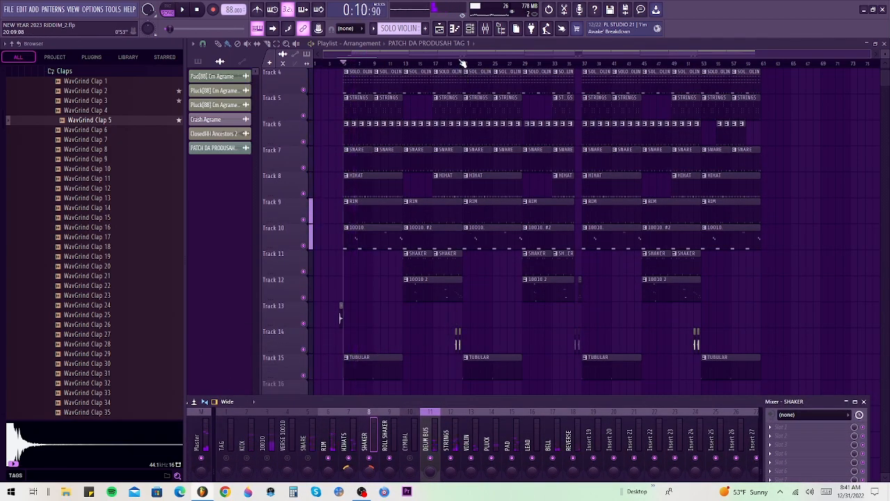
key(F9)
click(463, 65)
click(456, 66)
key(space)
click(487, 31)
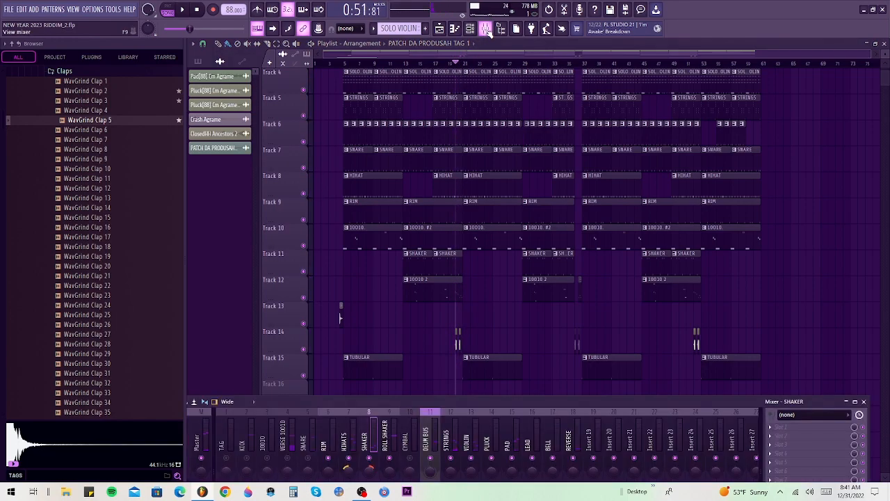
drag(423, 397, 442, 222)
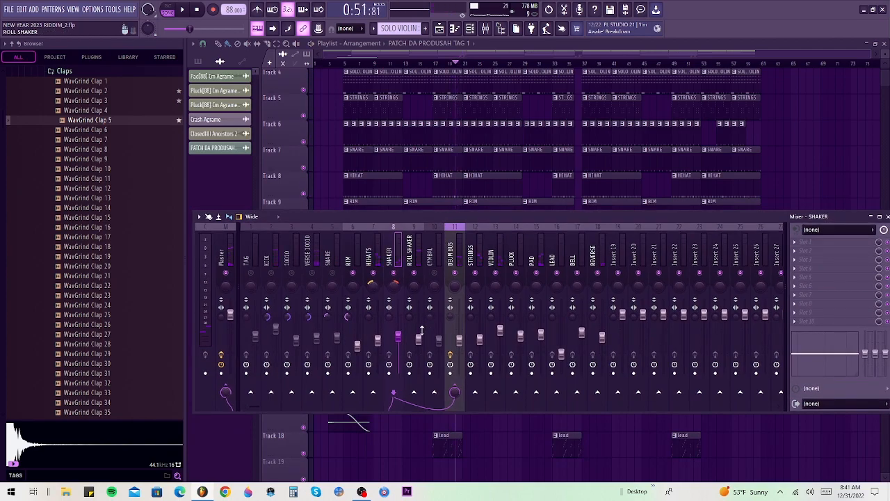
Step: Pan the ROLL SHAKER track 55% left and audition it from the current playback position
click(415, 291)
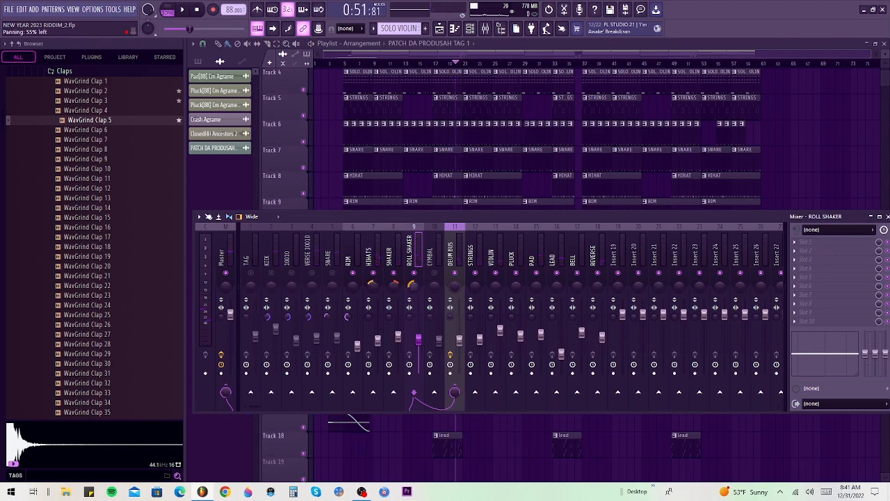
key(space)
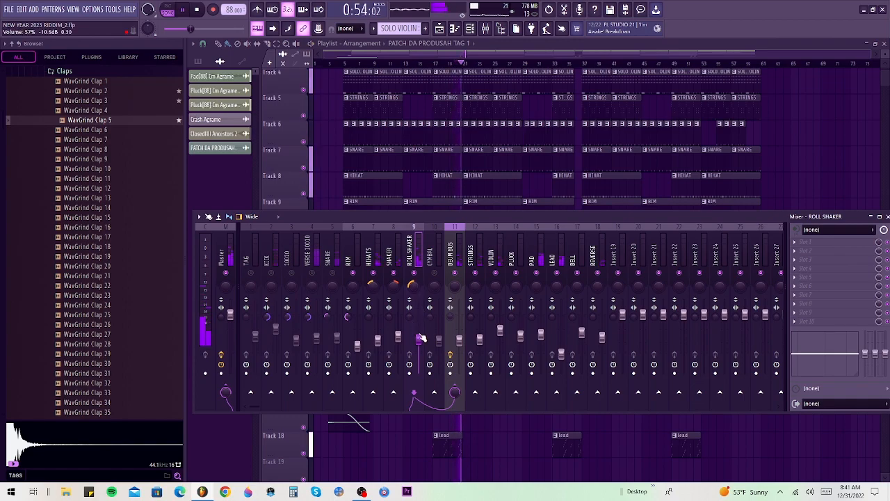
key(space)
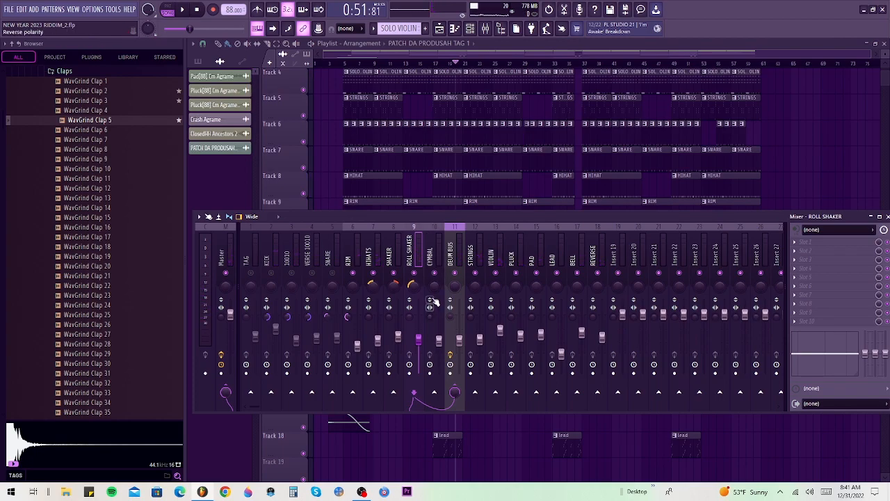
Step: Pan the CYMBAL track slightly to the right and audition the arrangement from bar 4
click(431, 291)
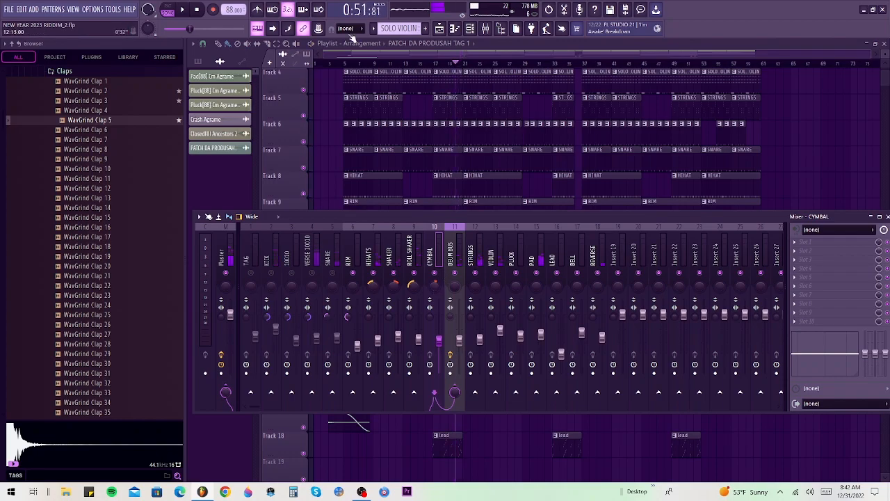
click(336, 63)
key(space)
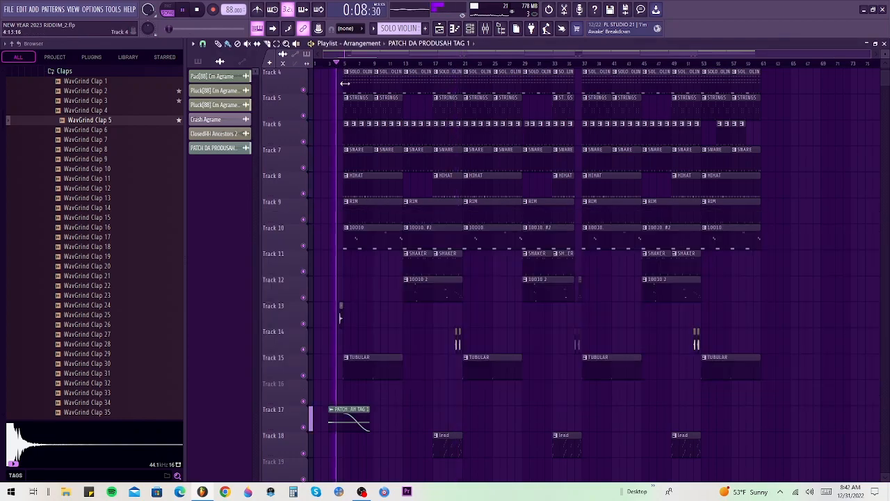
click(485, 28)
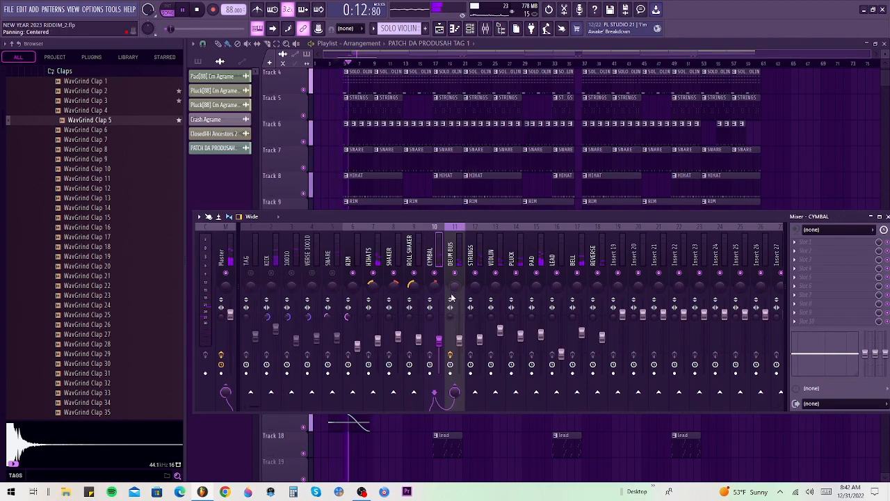
key(space)
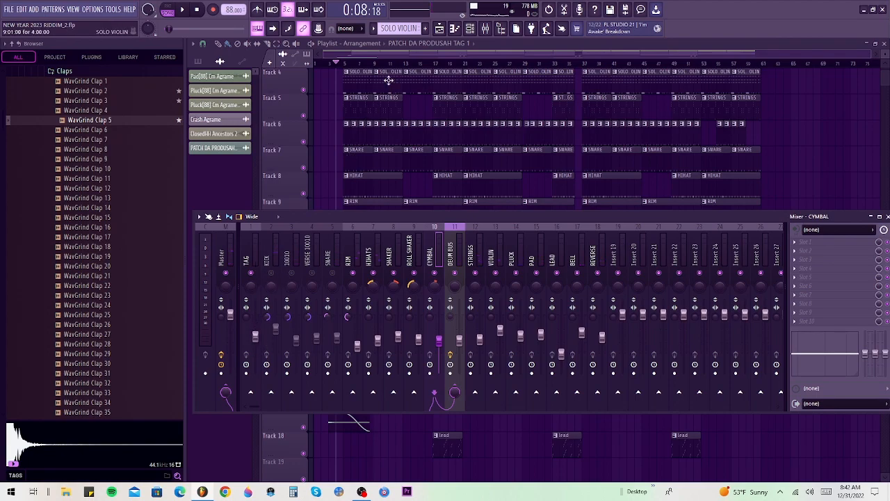
Step: Play back the arrangement with all drum tracks unmuted to check the drum balance
click(189, 11)
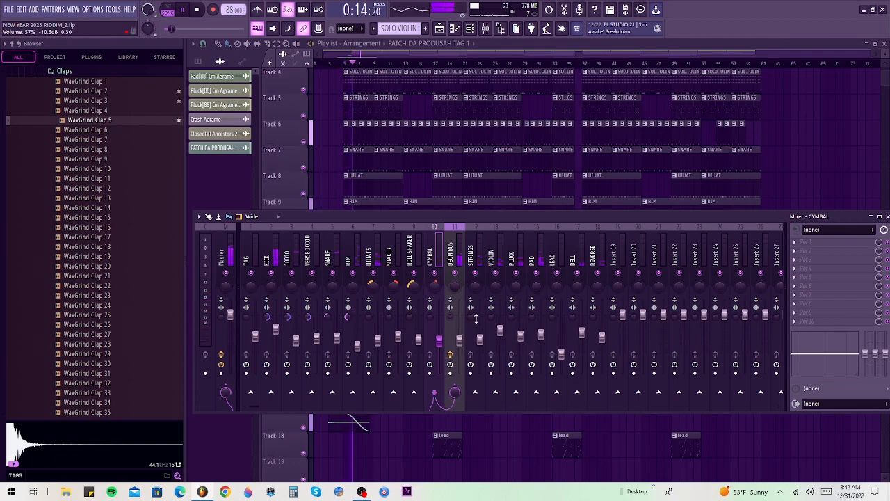
key(space)
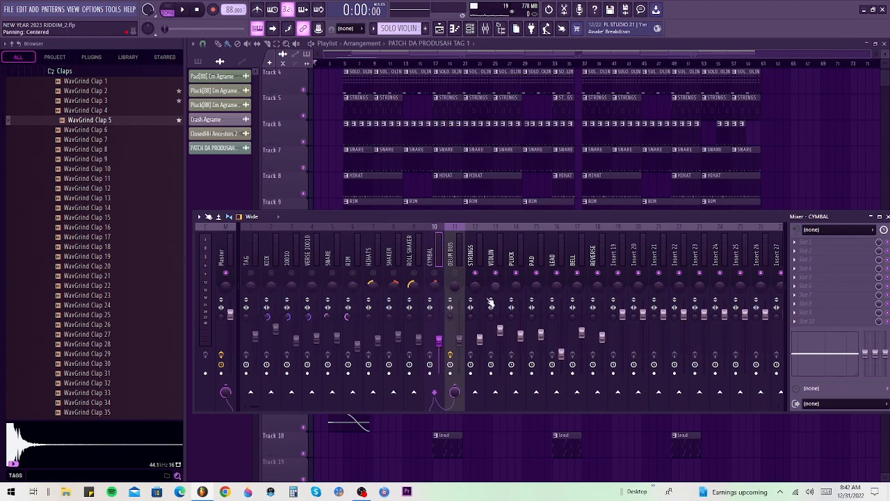
Step: Play the song from the start while widening the PAD track's stereo separation and adjusting the BELL track's separation
key(space)
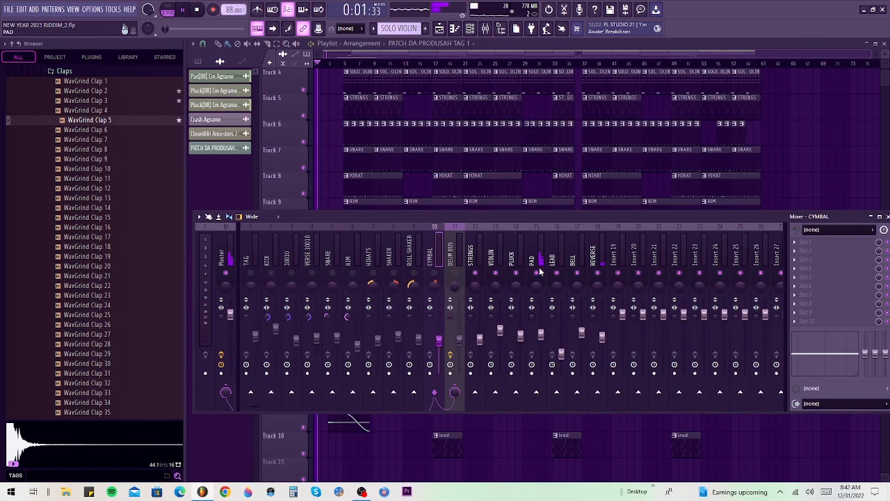
click(543, 337)
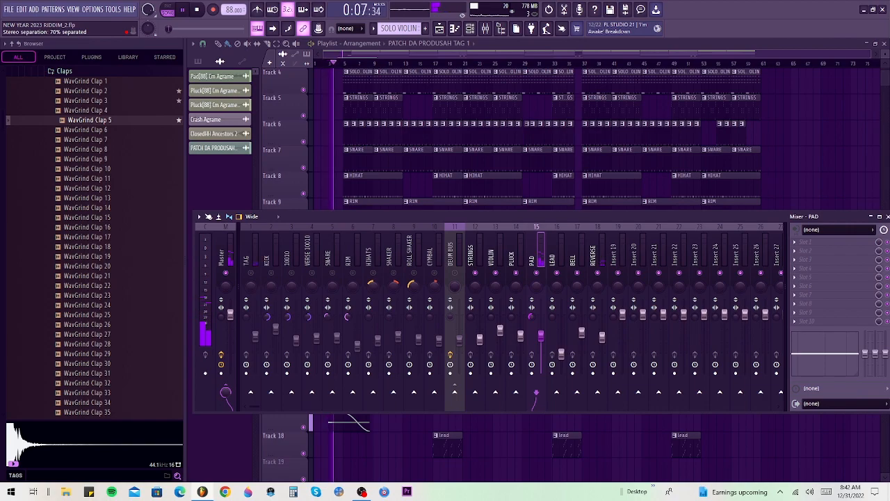
drag(532, 318, 531, 334)
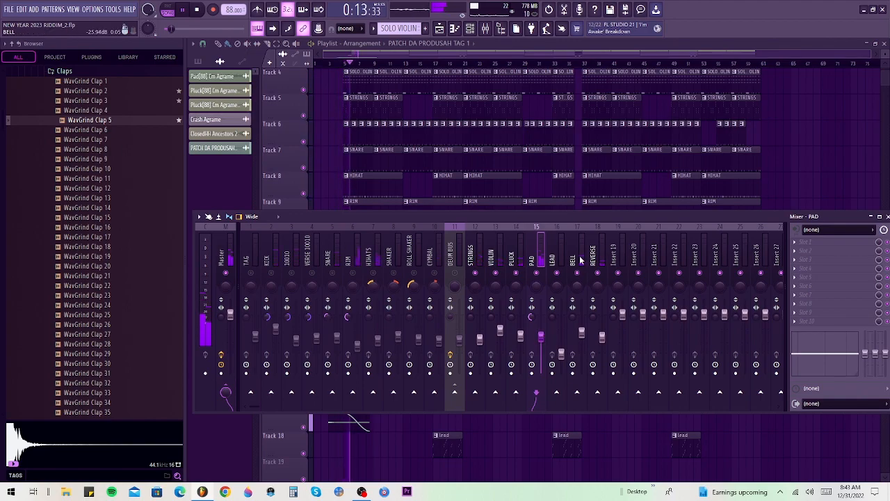
click(571, 316)
drag(572, 316, 573, 295)
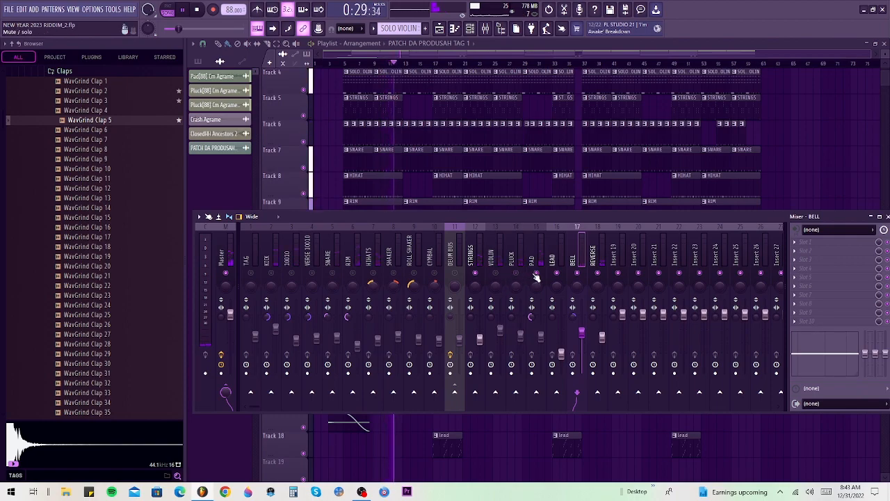
Step: Raise the REVERSE track's volume and widen its stereo separation
click(597, 260)
mouse_move(602, 336)
mouse_down()
mouse_move(603, 327)
mouse_move(594, 341)
mouse_move(603, 327)
mouse_up()
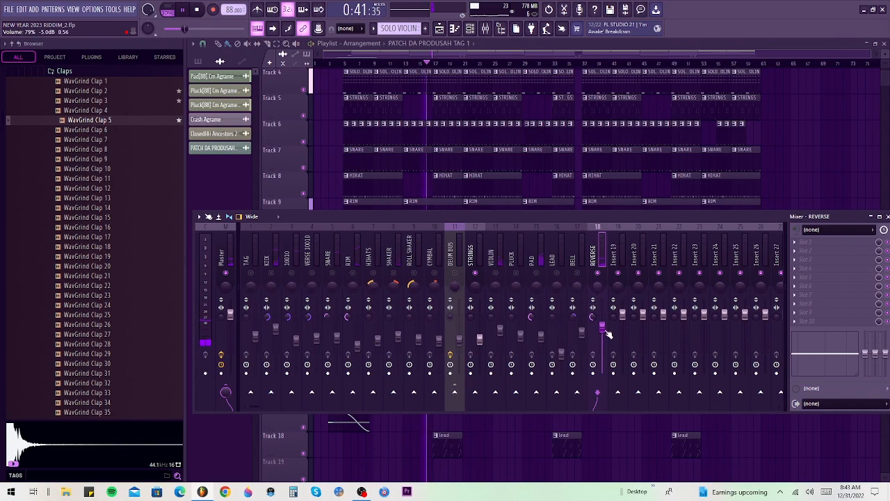
drag(603, 327, 602, 331)
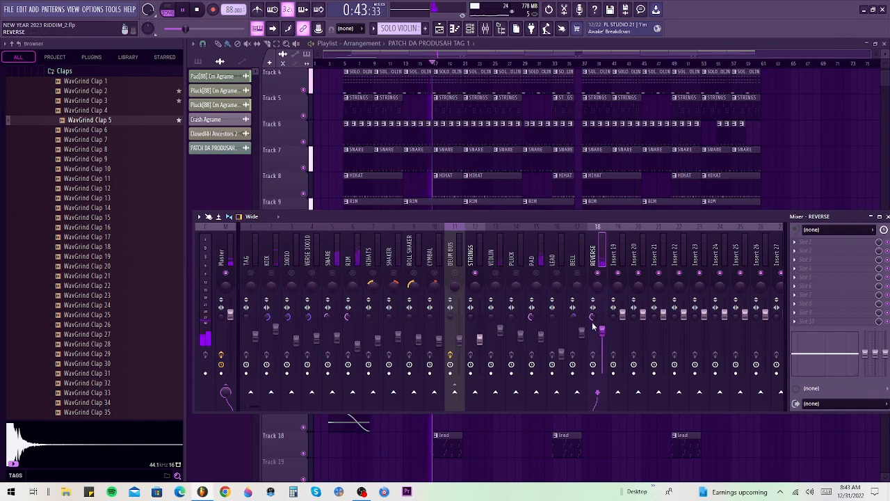
Step: Adjust the STRINGS track's stereo separation while the song plays
click(537, 273)
click(537, 274)
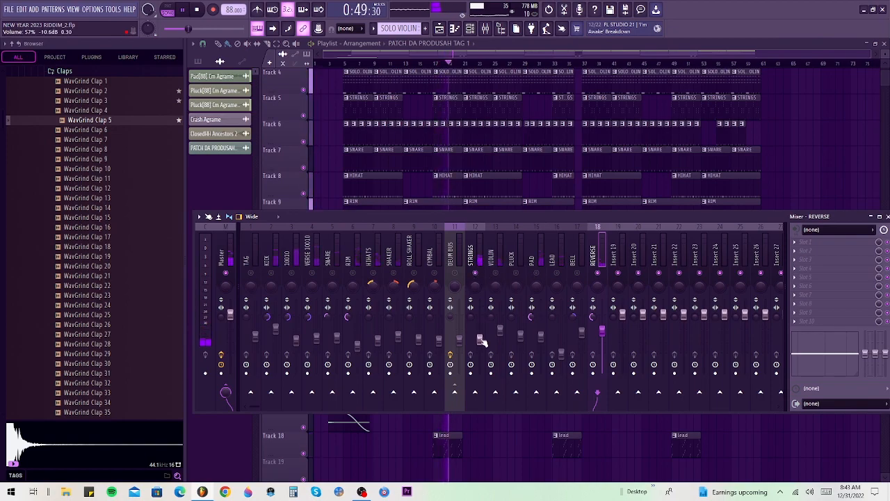
click(471, 318)
drag(471, 316, 471, 334)
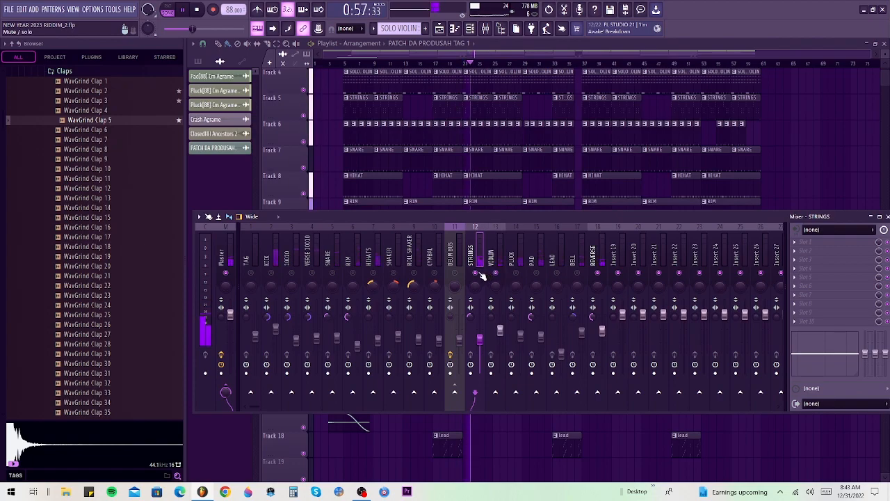
Step: Raise the VIOLIN track's volume slightly and adjust its stereo separation
click(501, 331)
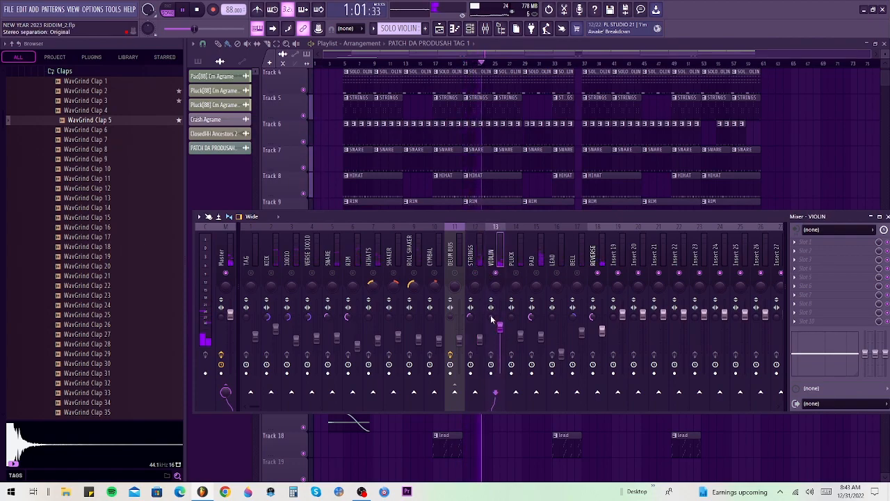
drag(495, 393, 496, 381)
drag(492, 315, 492, 315)
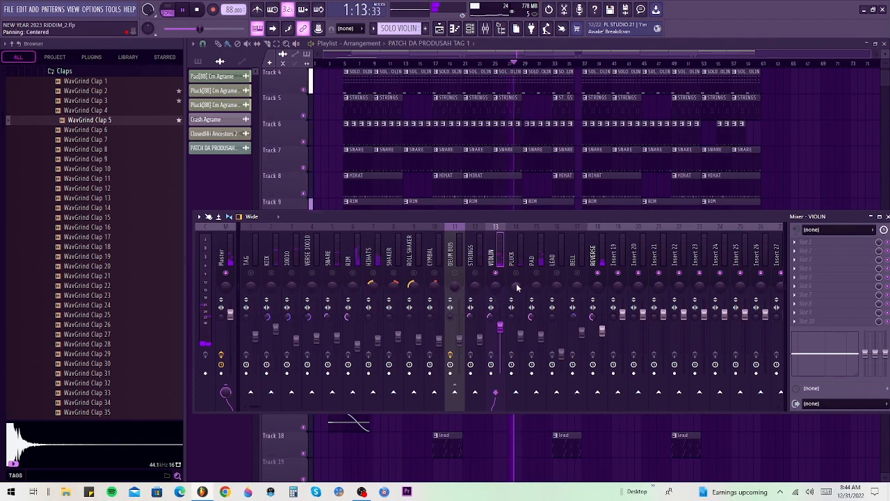
Step: Raise the PLUCK track's volume above 77%
drag(521, 335, 520, 327)
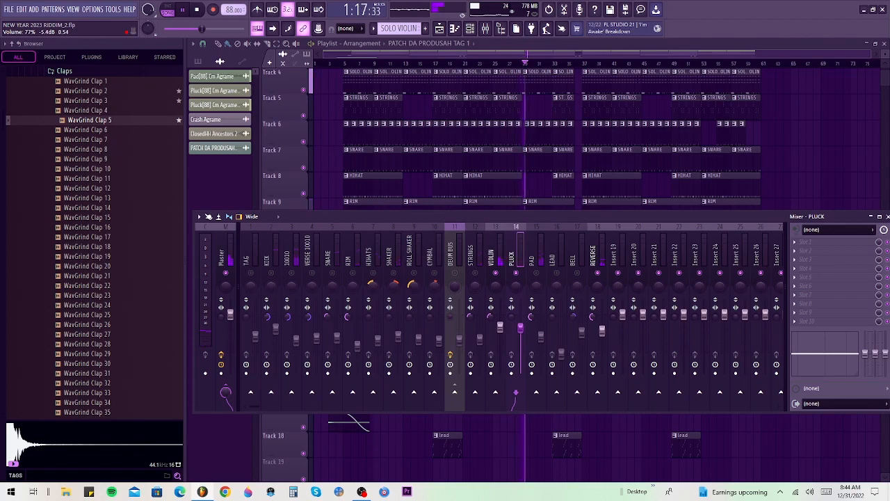
drag(520, 327, 520, 323)
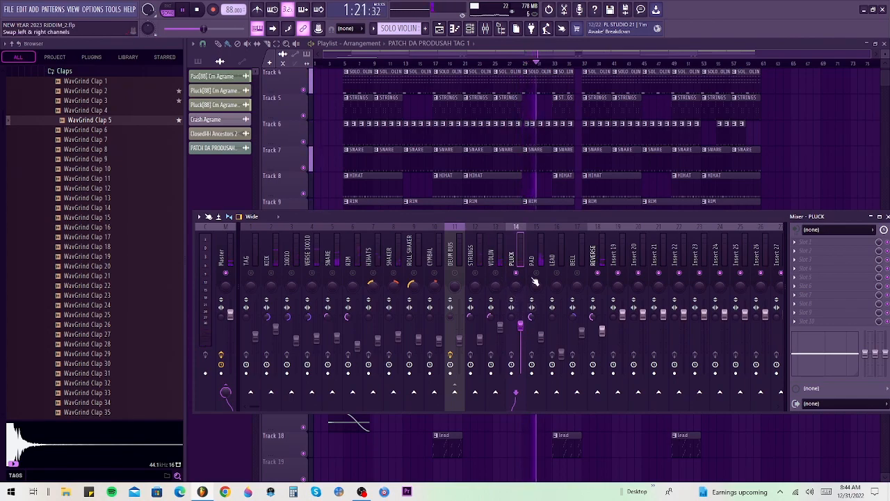
Step: Audition the PLUCK track from bar 5 and bring the other melodic tracks back into the mix
key(space)
key(space)
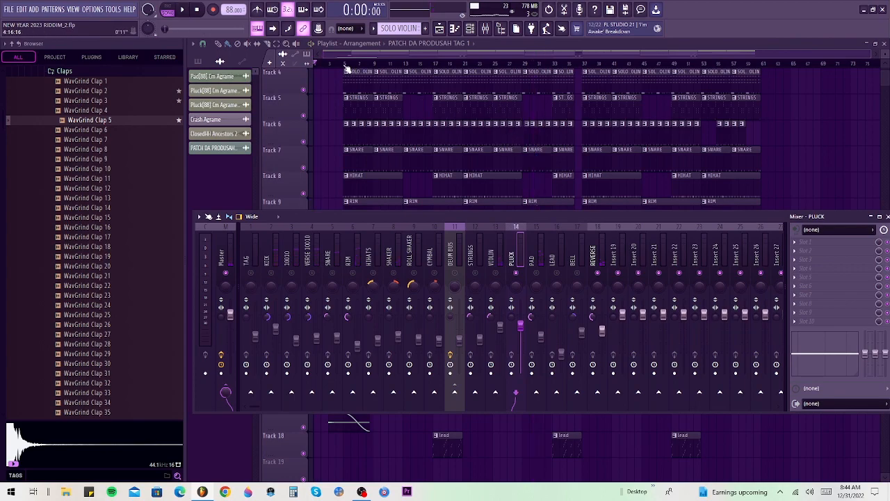
click(345, 64)
click(485, 29)
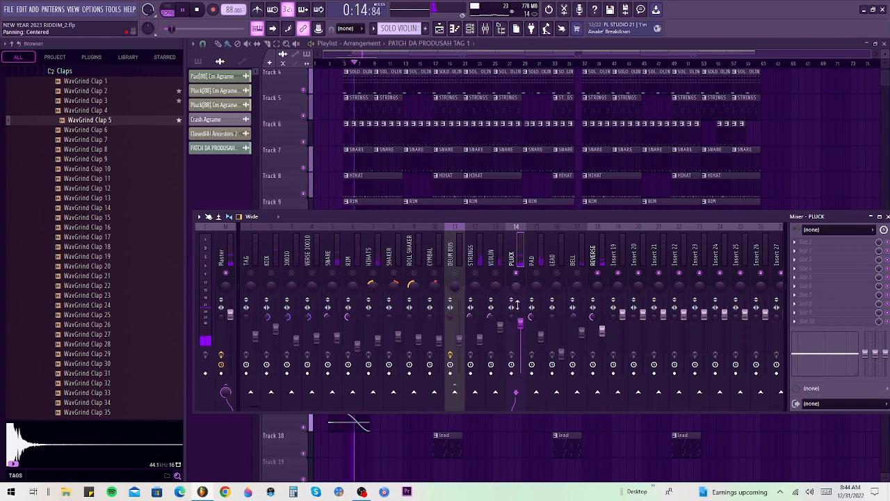
drag(515, 273, 515, 270)
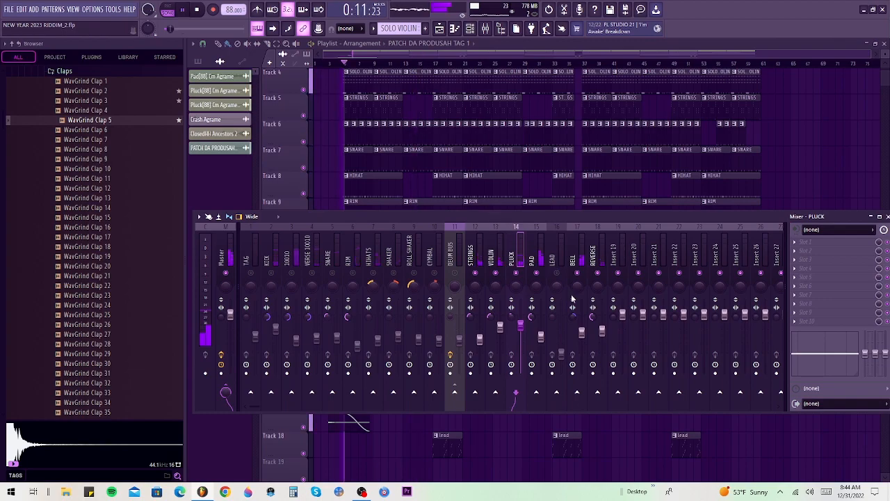
Step: Lower the BELL track's volume slightly and raise the REVERSE track's volume slightly
click(582, 333)
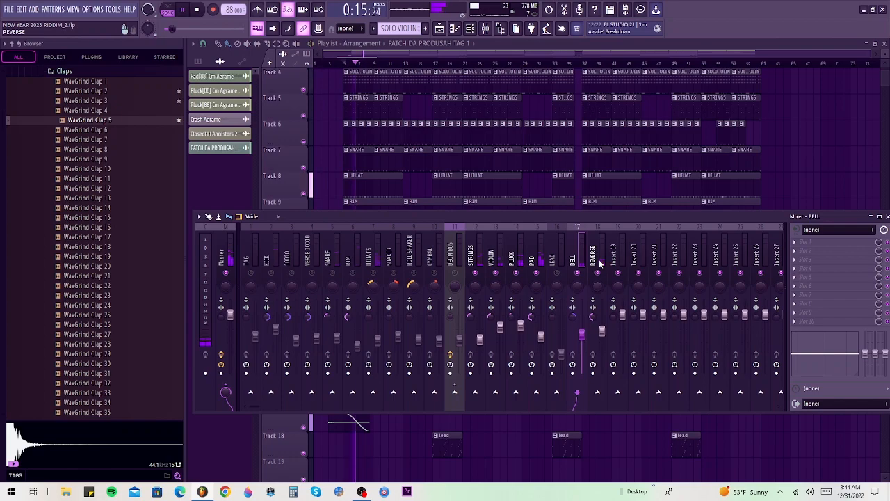
click(603, 330)
drag(603, 331, 603, 330)
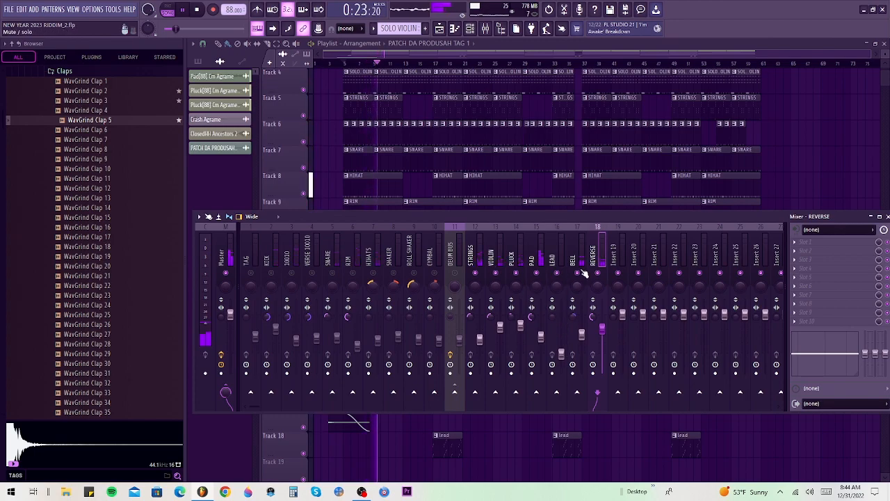
Step: Adjust the LEAD track's stereo separation
drag(553, 317, 554, 340)
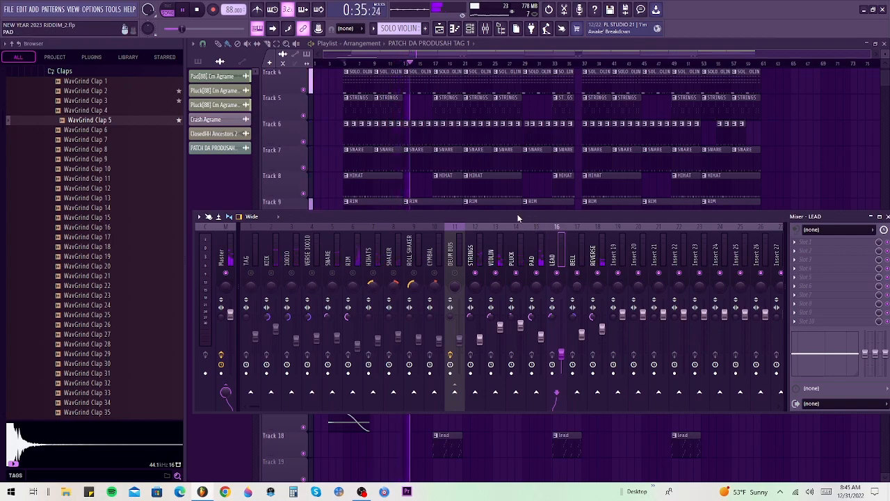
Step: Move the mixer down to reveal more playlist tracks and fine-tune the LEAD track's volume to about 31% during playback
drag(539, 216, 535, 284)
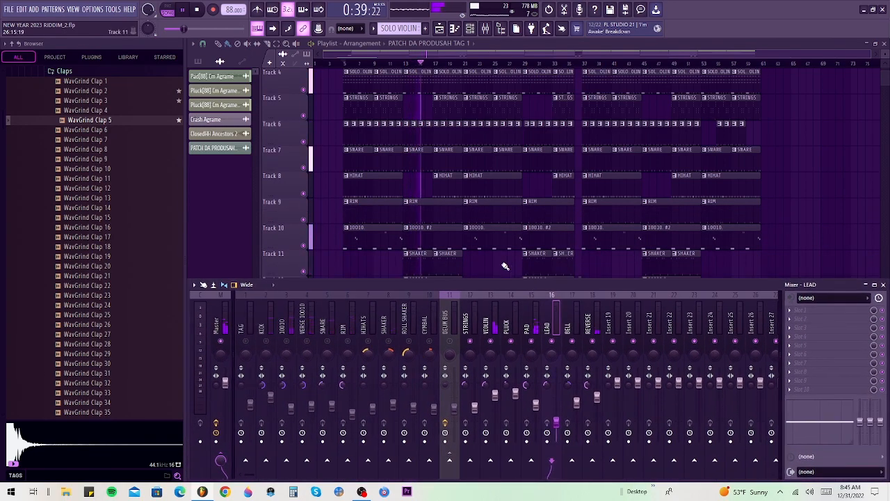
scroll(503, 262, down, 8)
scroll(497, 256, up, 6)
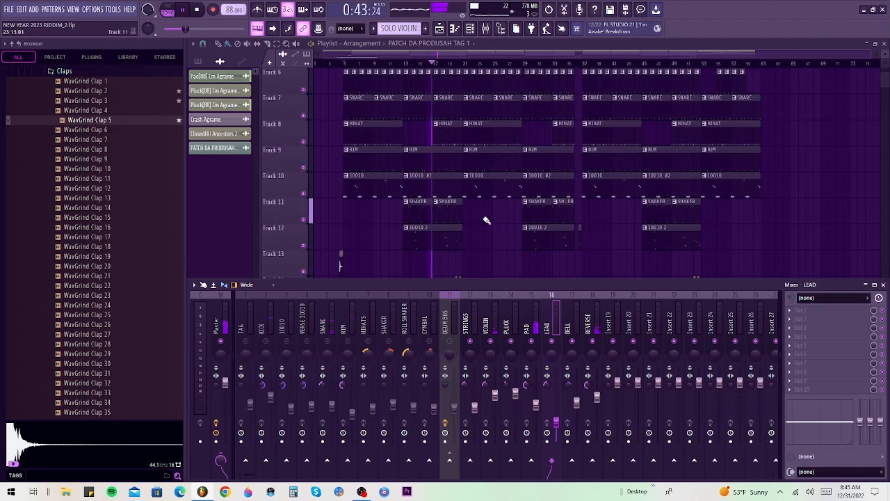
scroll(487, 221, down, 1)
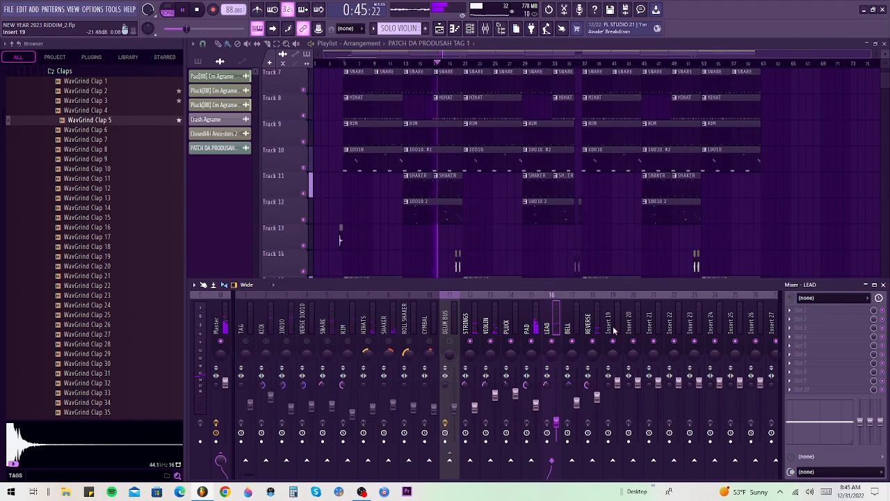
drag(557, 422, 557, 423)
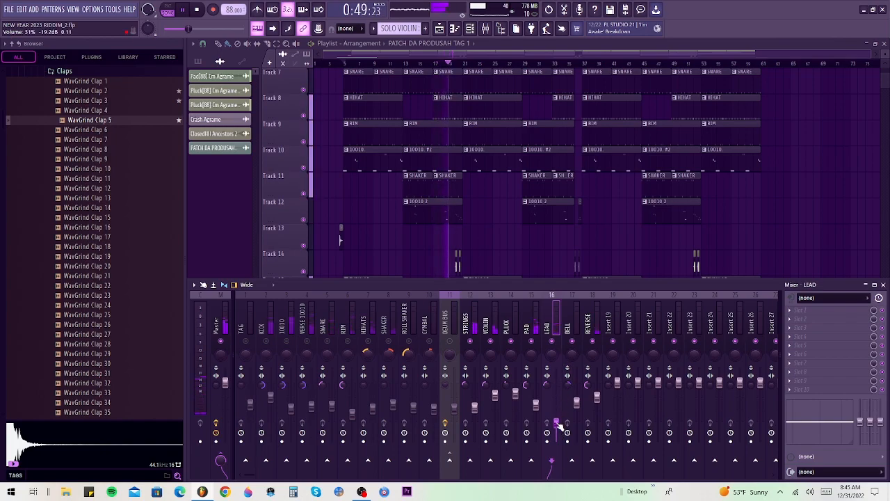
key(space)
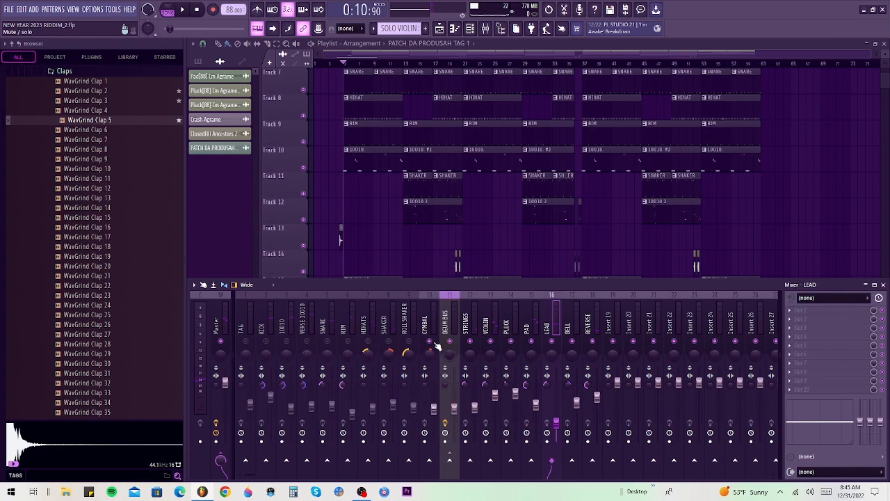
Step: Audition the full mix with the drum tracks unmuted, and isolate the KICK and 10010 tracks with the DRUM BUS
key(space)
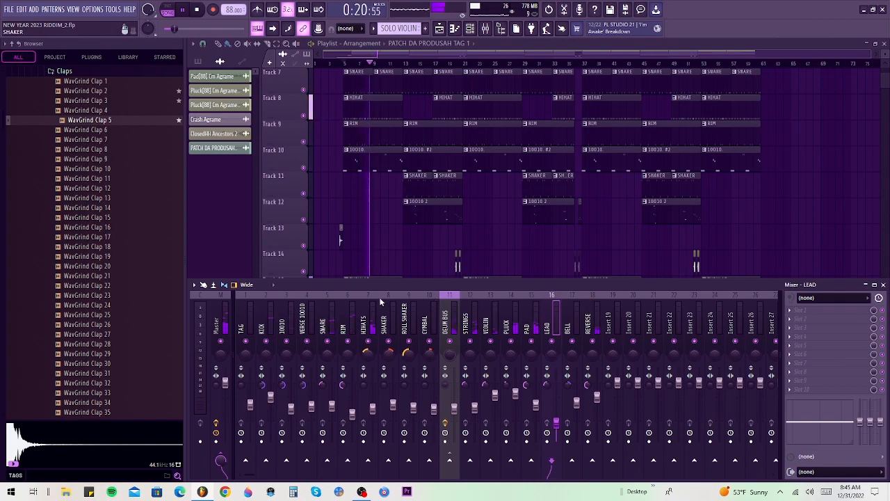
key(space)
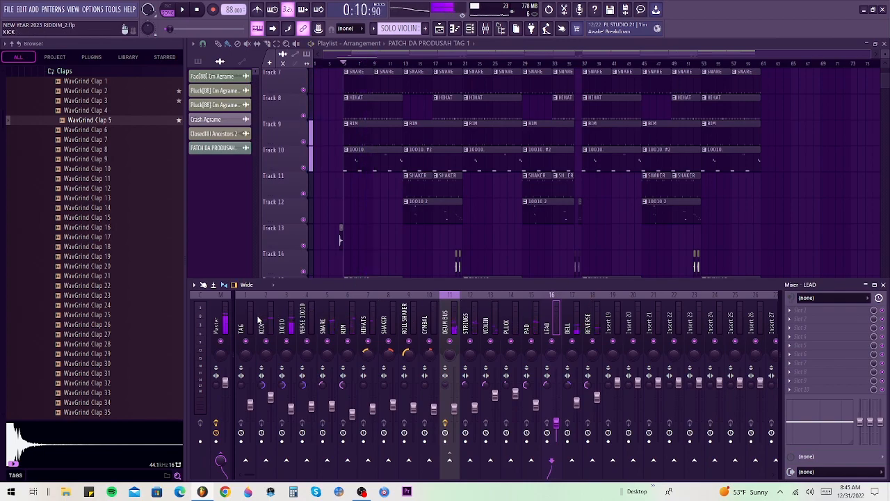
right_click(449, 342)
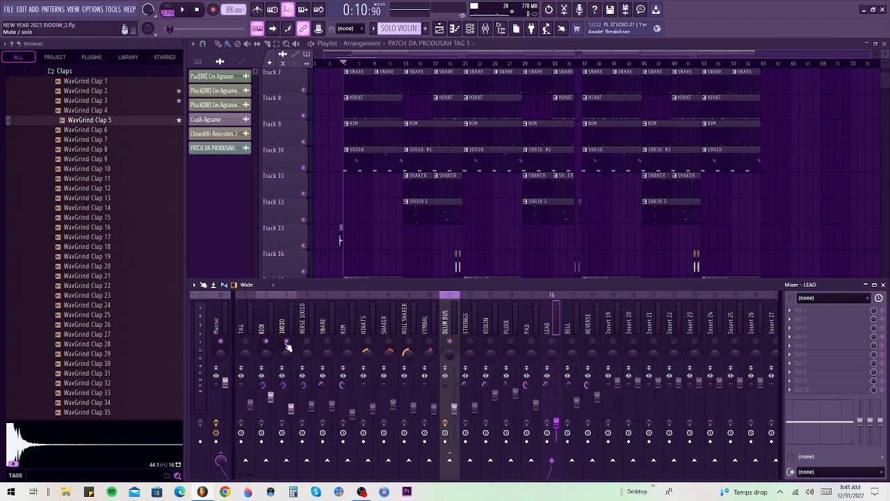
Step: Load FabFilter Pro-Q 3 into the first effect slot of the KICK mixer track
click(265, 320)
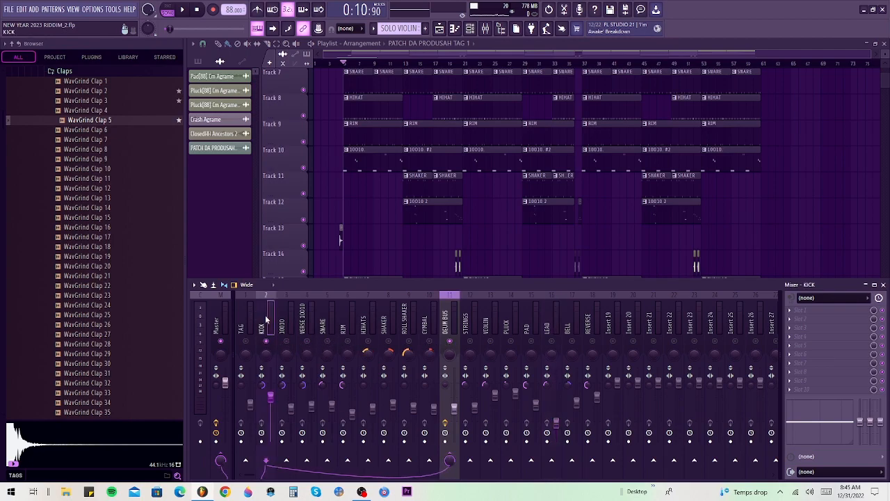
click(793, 315)
scroll(207, 201, up, 3)
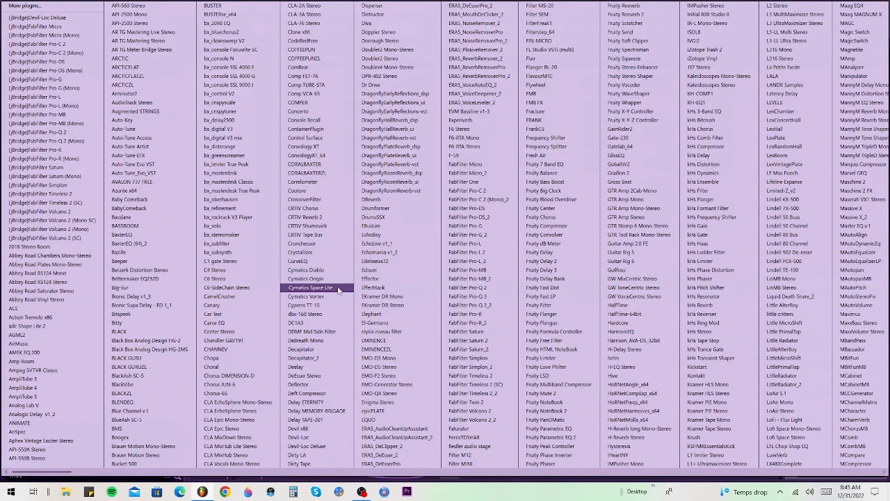
click(480, 297)
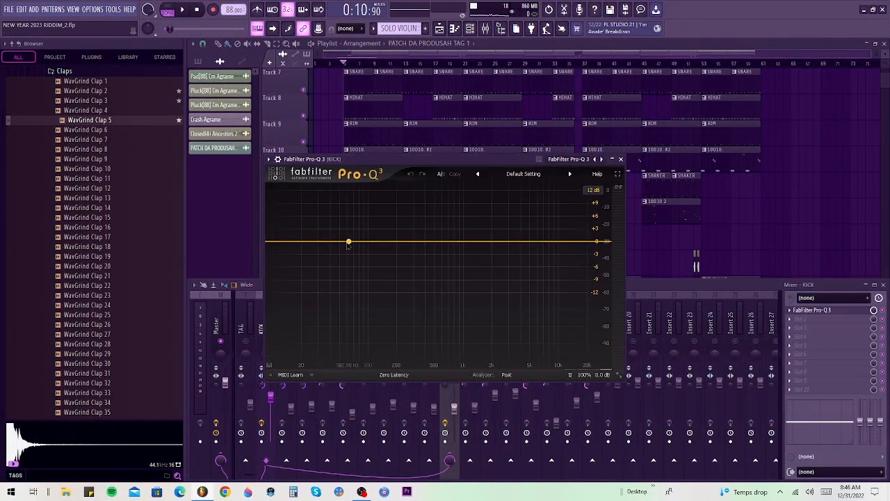
Step: Add a 12 dB/oct low cut at about 10.7 Hz and a high cut at about 16.7 kHz to the kick EQ
click(276, 242)
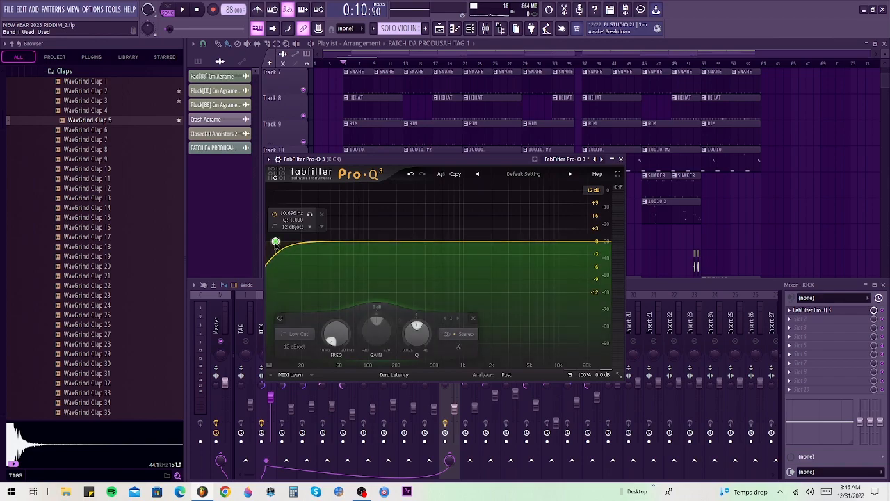
key(space)
click(579, 242)
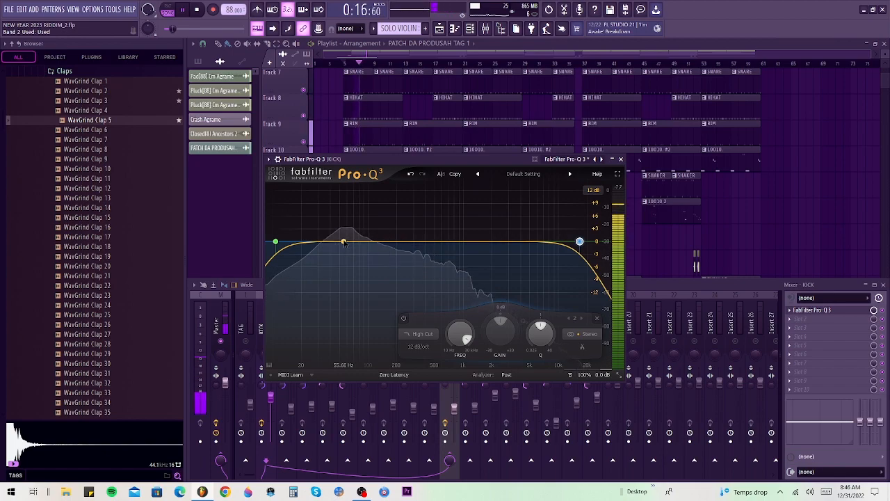
Step: Add a bell boost of about 0.87 dB at about 60.8 Hz to the kick EQ with a Q of about 4.5
click(343, 242)
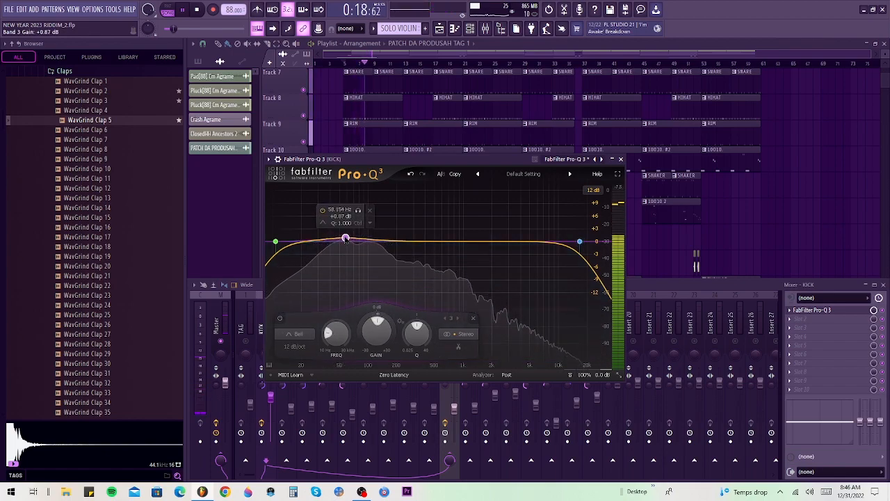
drag(343, 239, 348, 238)
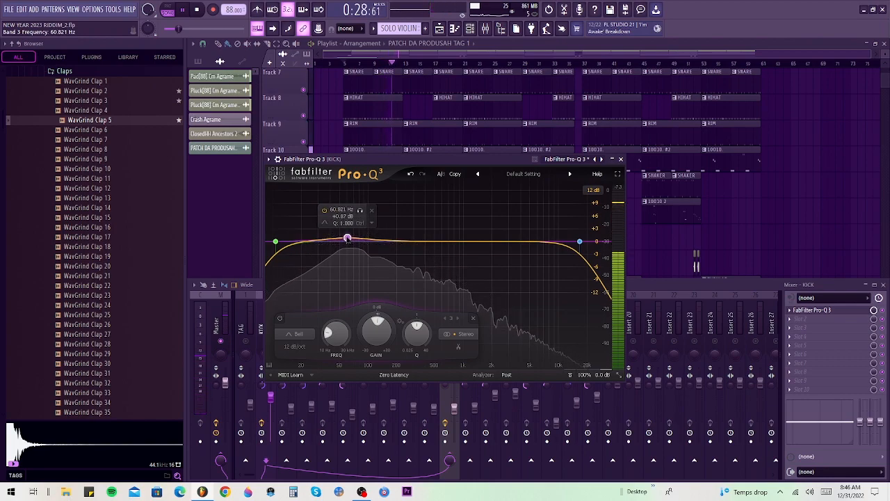
scroll(348, 238, up, 1)
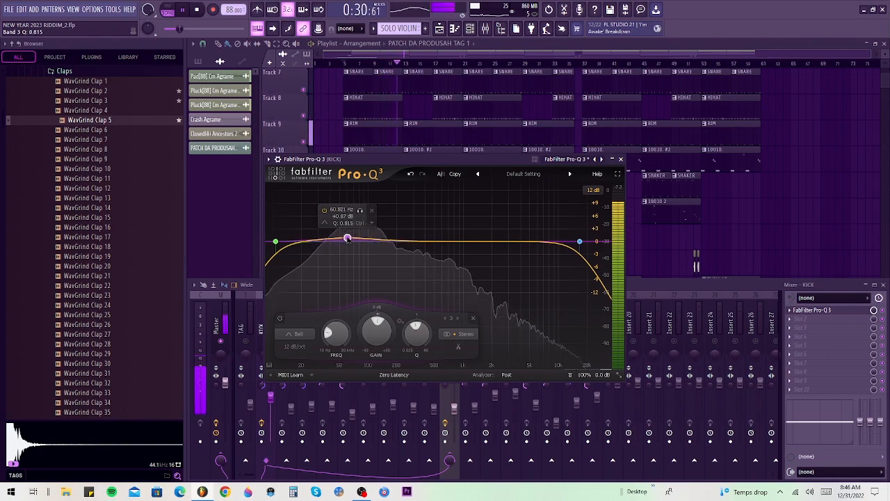
scroll(348, 238, down, 1)
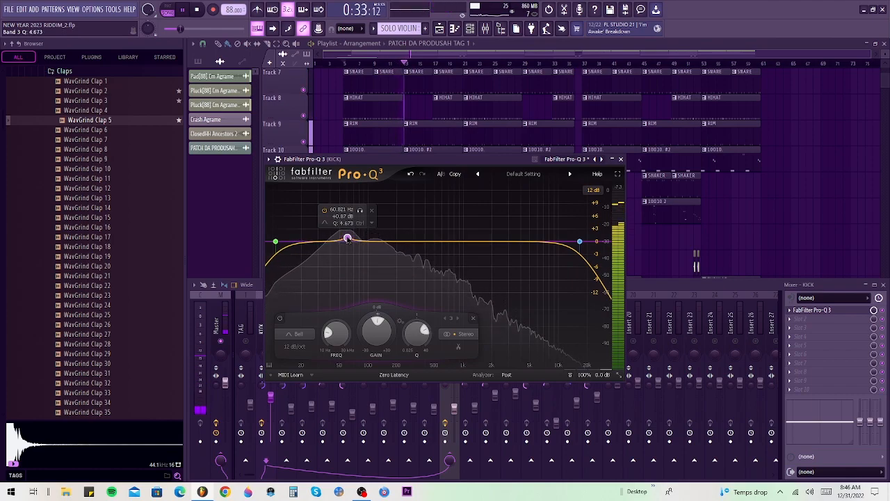
Step: Set the kick EQ's low cut to about 35 Hz at 24 dB/oct and its high cut to about 788 Hz
click(276, 242)
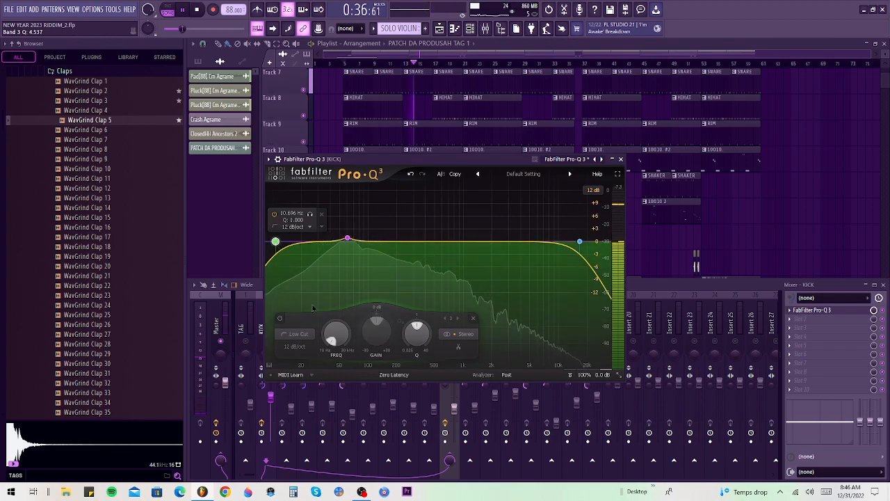
drag(333, 327, 334, 315)
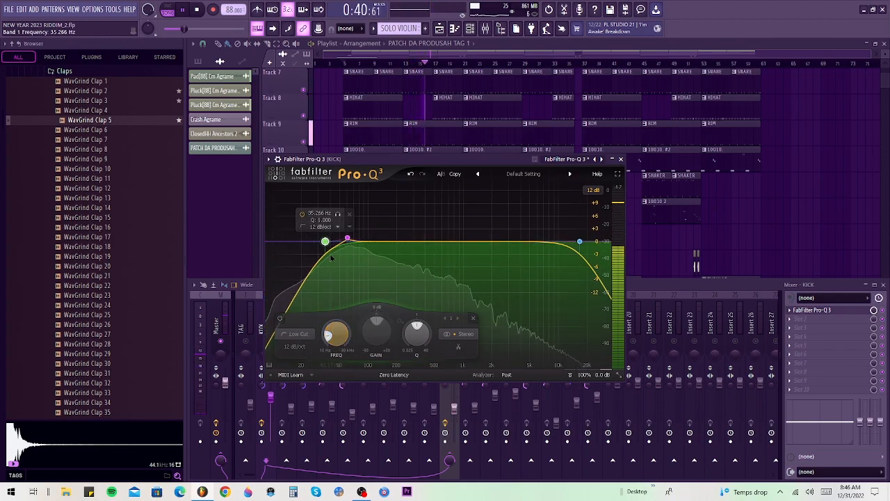
scroll(326, 242, up, 2)
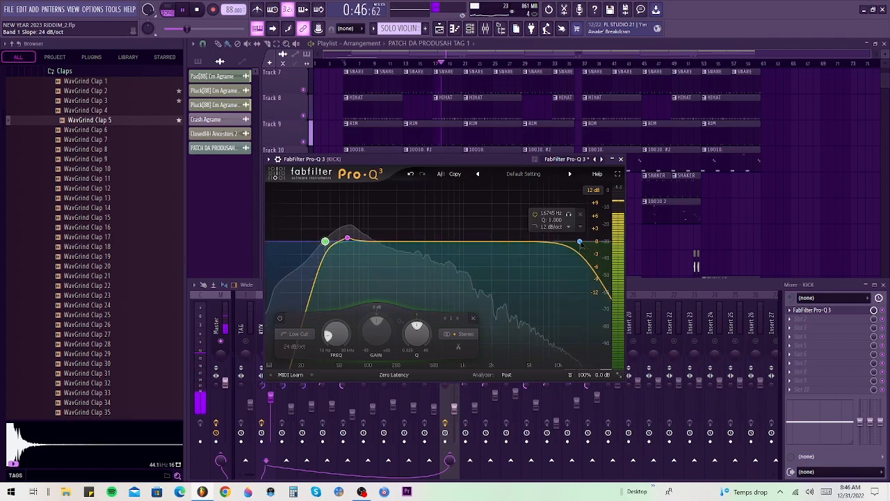
click(581, 243)
drag(462, 332, 438, 388)
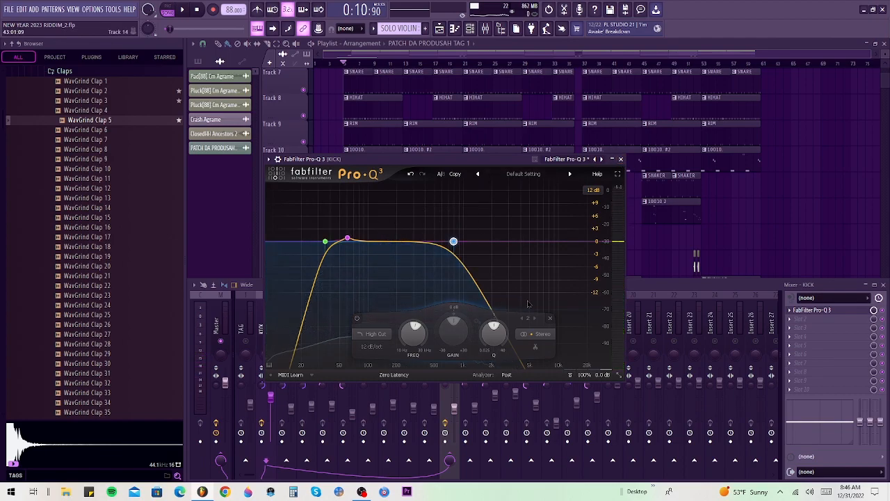
Step: Copy the KICK track's Pro-Q 3 with its current settings to the 10010 track
click(790, 310)
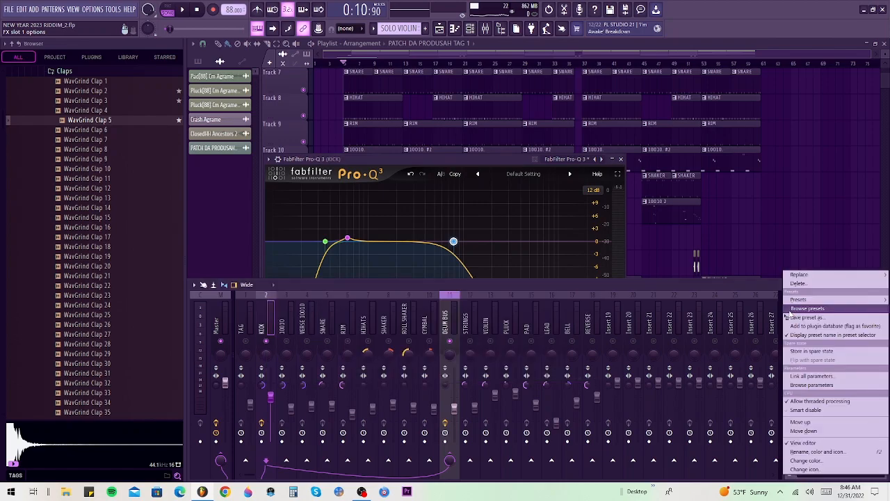
drag(800, 317, 289, 325)
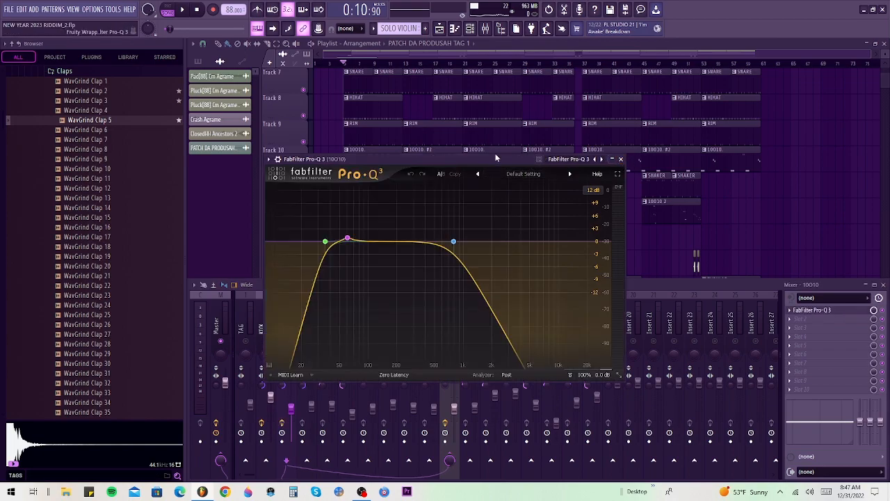
Step: Arrange the KICK and 10010 EQ windows side by side and play both tracks to compare their spectra
drag(467, 166, 654, 161)
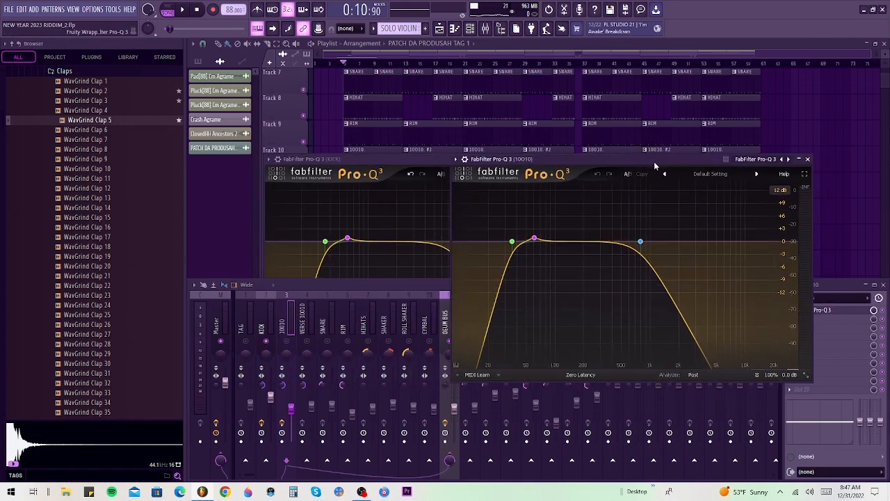
click(392, 157)
drag(392, 157, 323, 139)
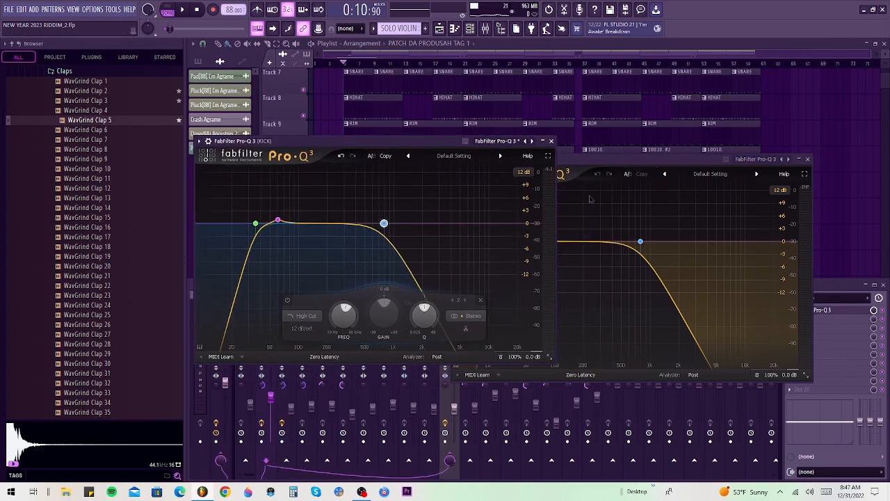
drag(622, 167, 655, 157)
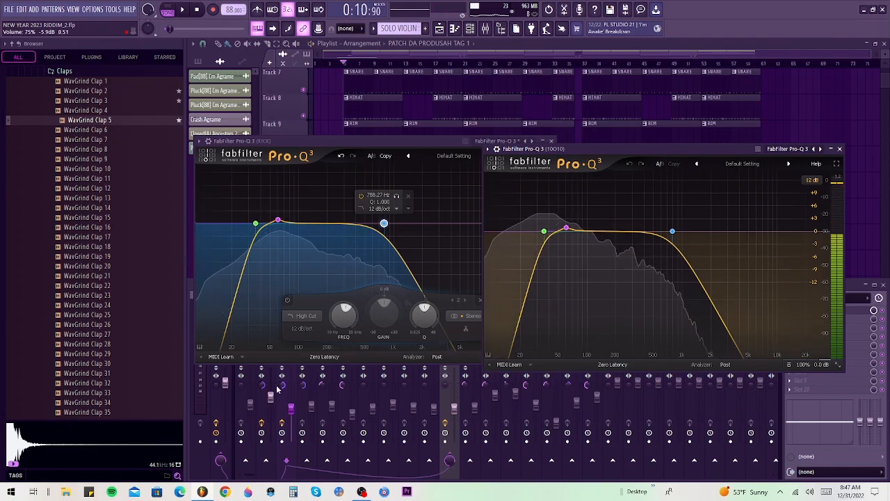
drag(327, 141, 362, 88)
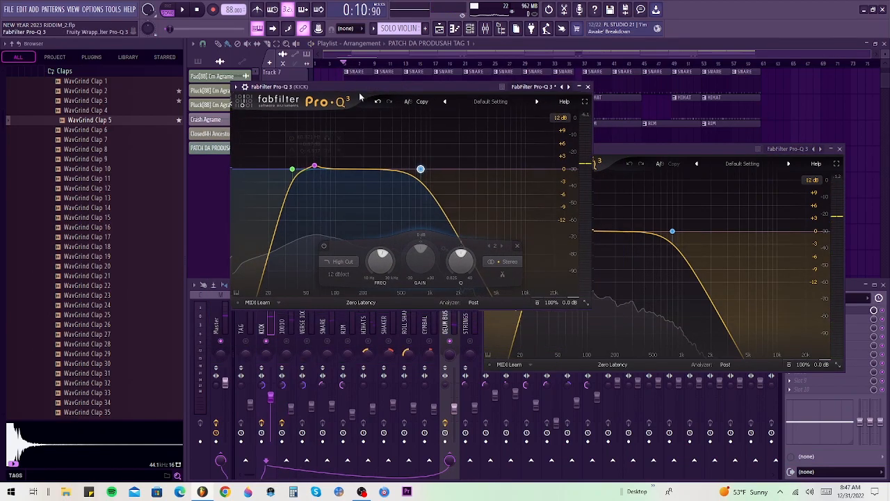
click(283, 343)
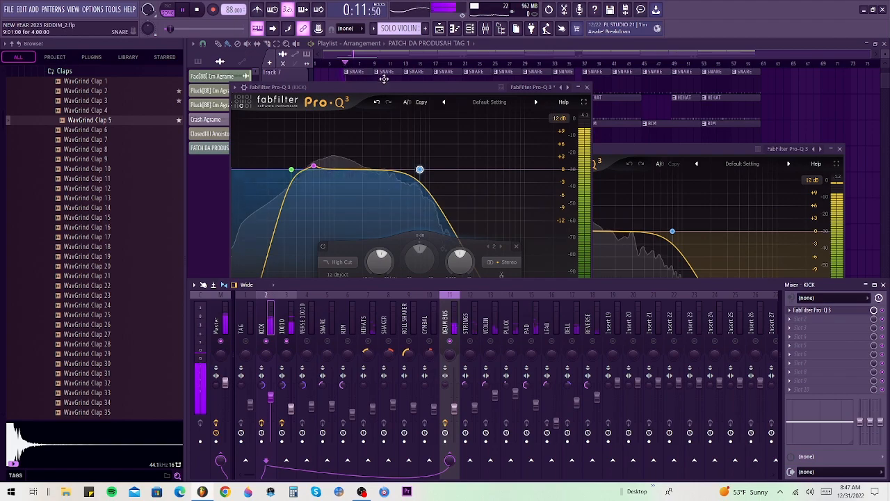
drag(382, 91, 338, 103)
drag(647, 149, 693, 113)
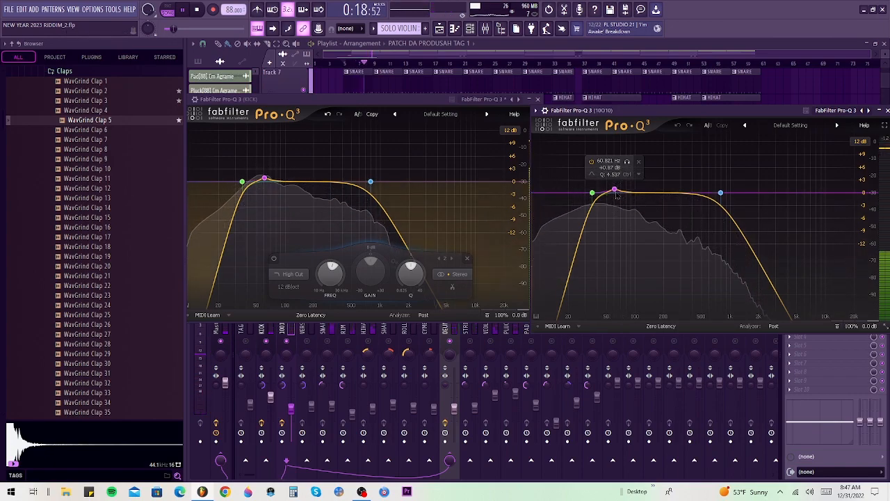
key(space)
Step: Set the 10010 EQ's 60.8 Hz bell band to about -1.99 dB gain with a Q of about 1.83
click(614, 190)
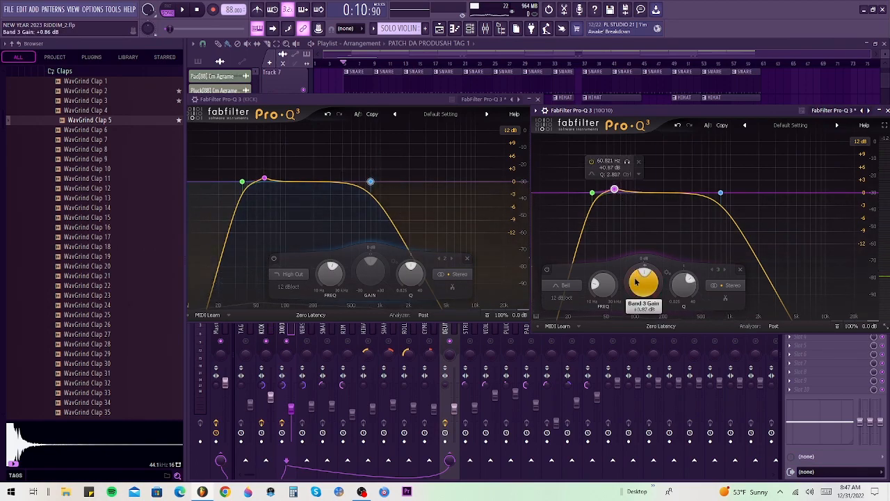
drag(635, 281, 637, 285)
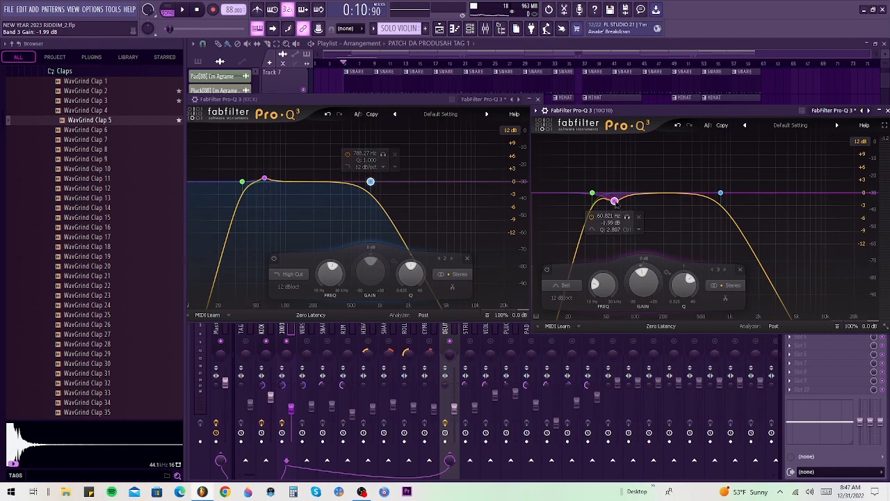
key(space)
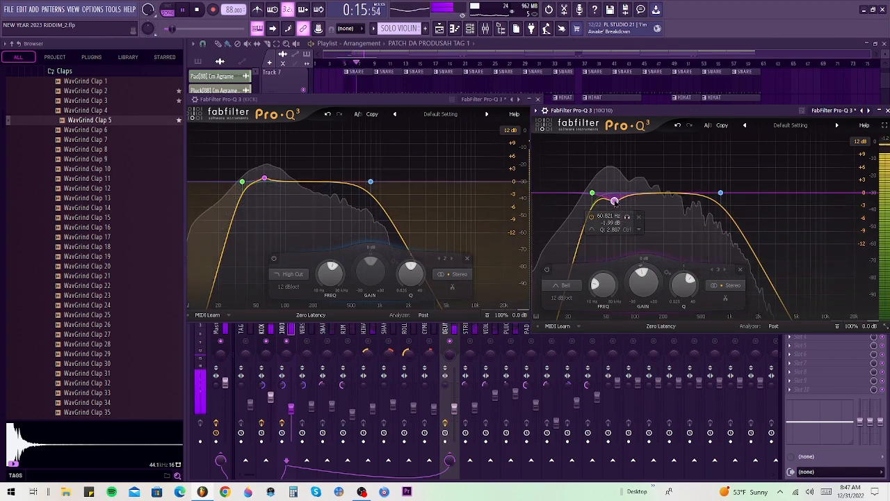
scroll(615, 202, up, 3)
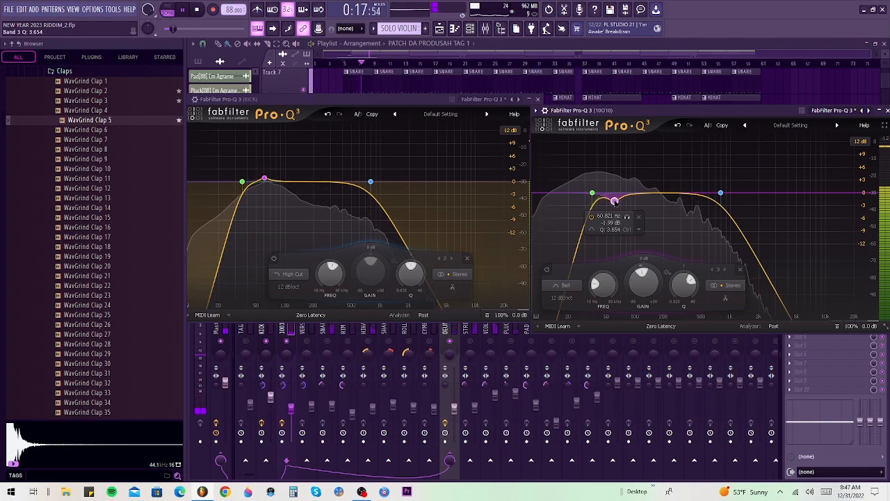
scroll(615, 201, down, 7)
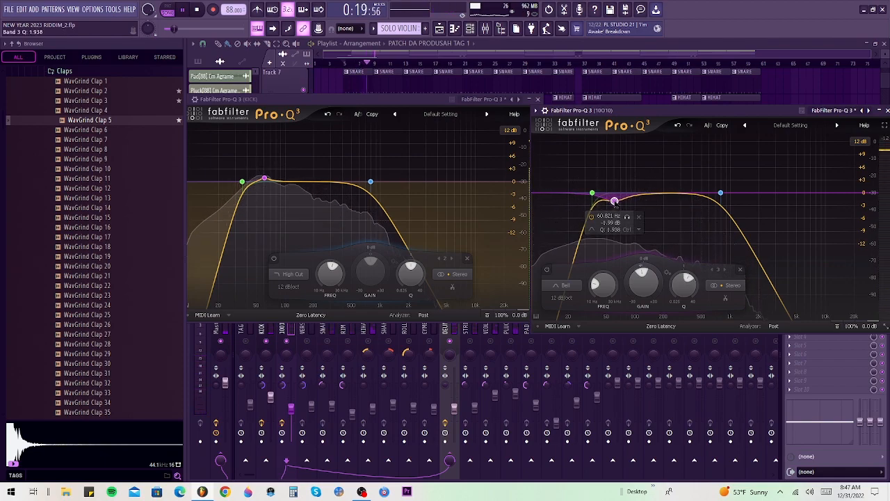
scroll(615, 201, down, 1)
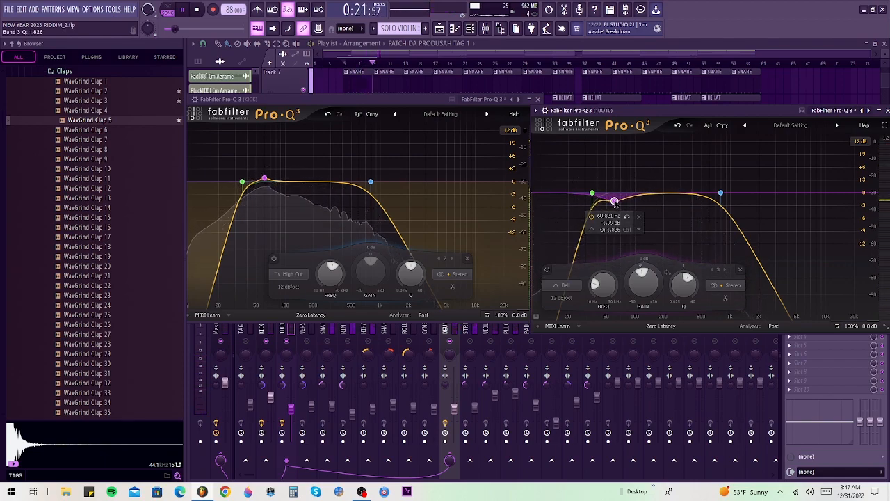
Step: Make the 10010 EQ's 60.8 Hz bell band dynamic with a range of about -2.92 dB and play the tracks to check it
key(space)
right_click(615, 202)
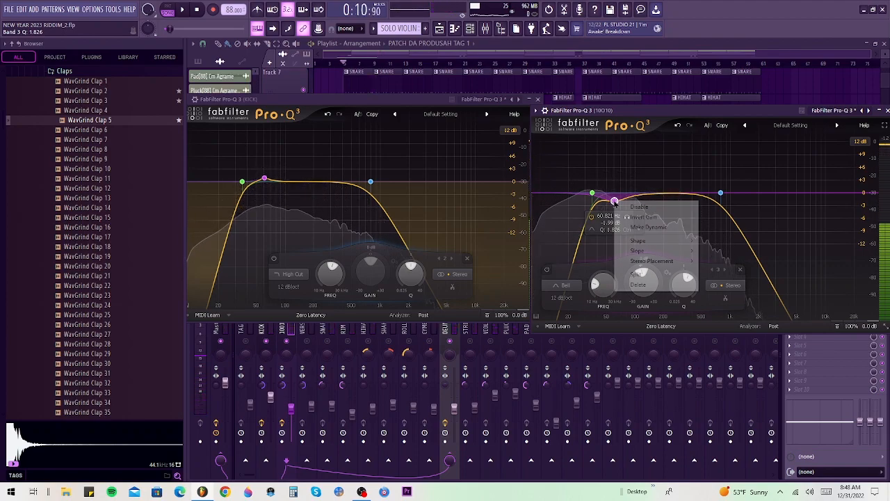
click(636, 228)
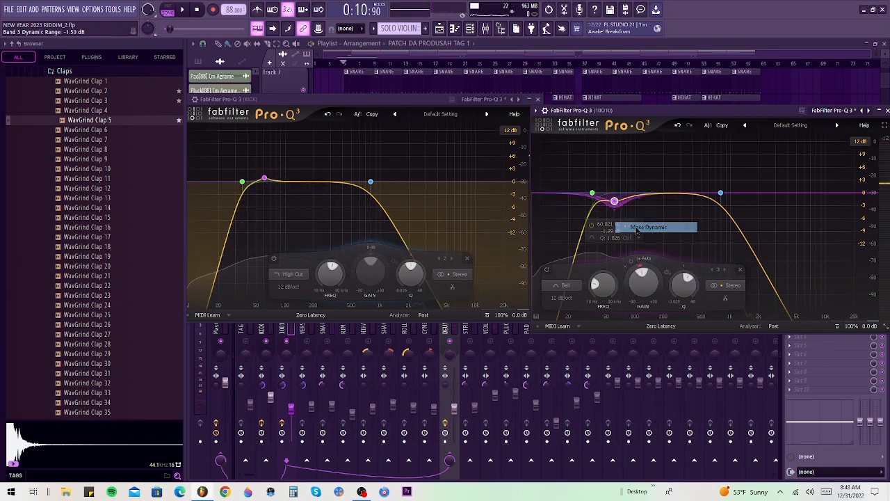
drag(615, 211, 615, 217)
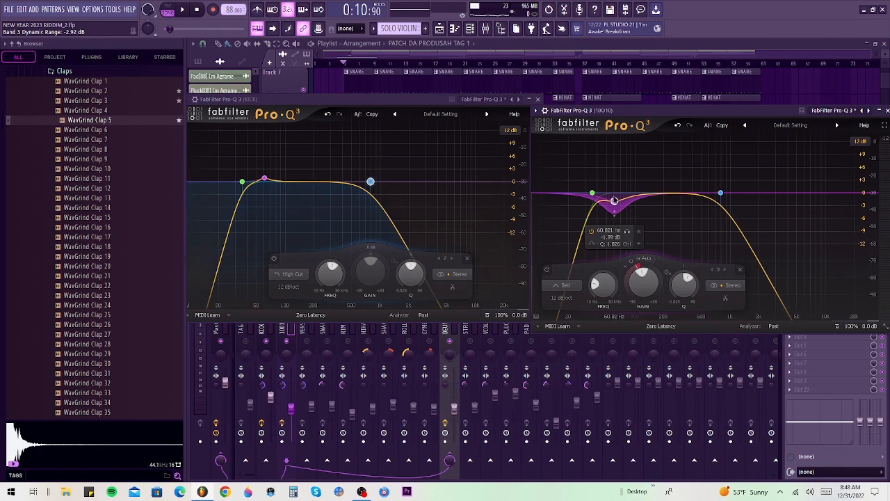
key(space)
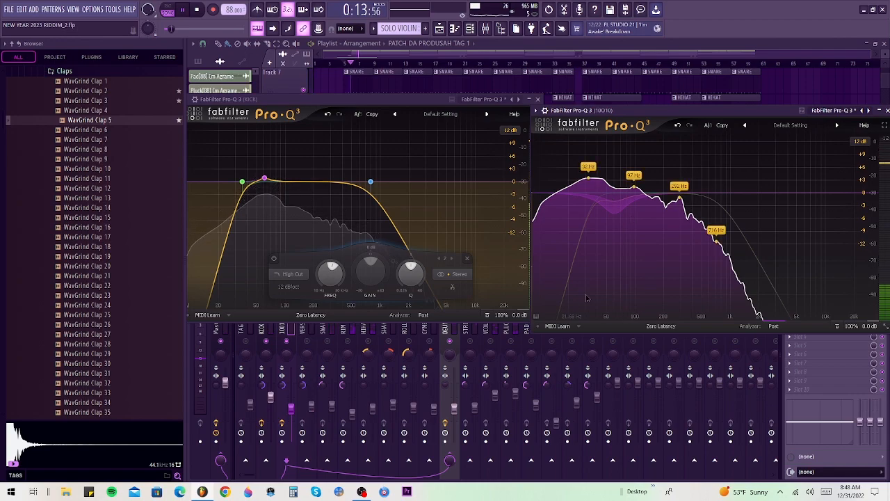
click(615, 202)
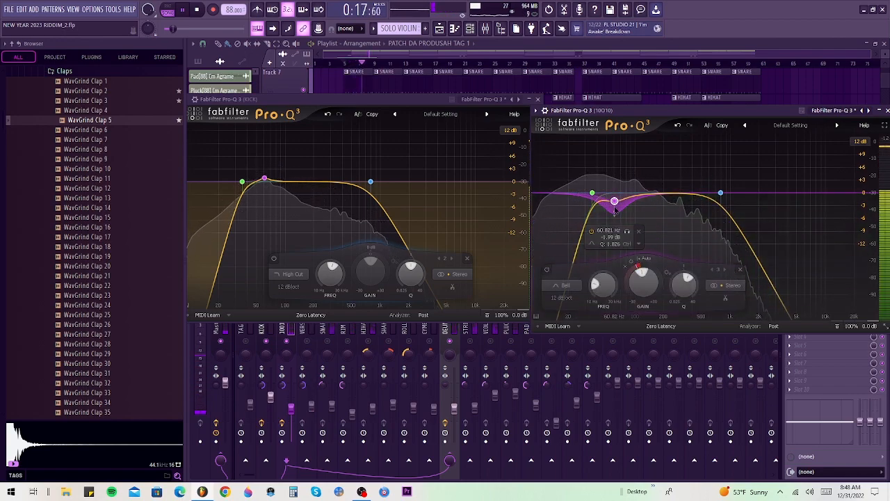
key(space)
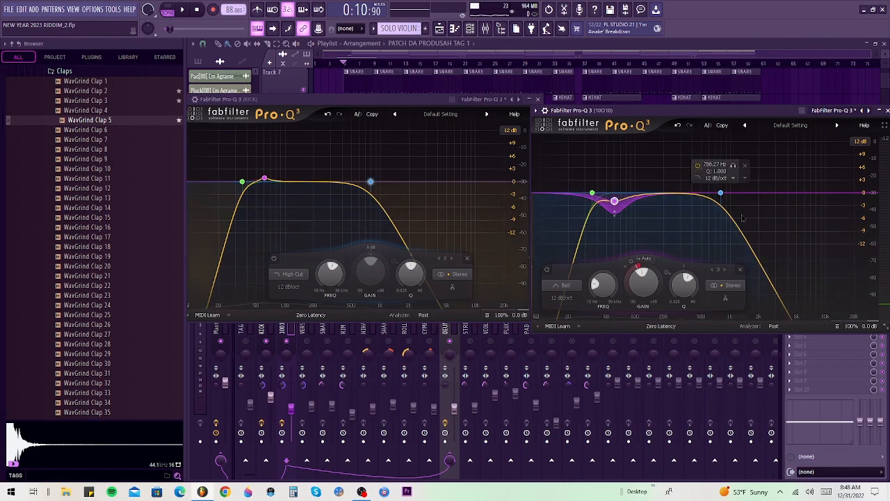
Step: Close the 10010 and KICK EQ windows
drag(731, 109, 661, 115)
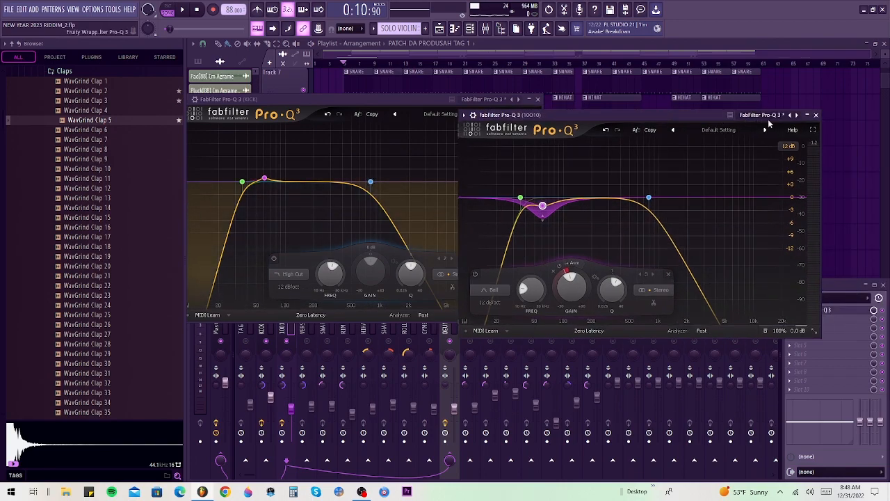
click(816, 115)
drag(410, 99, 485, 129)
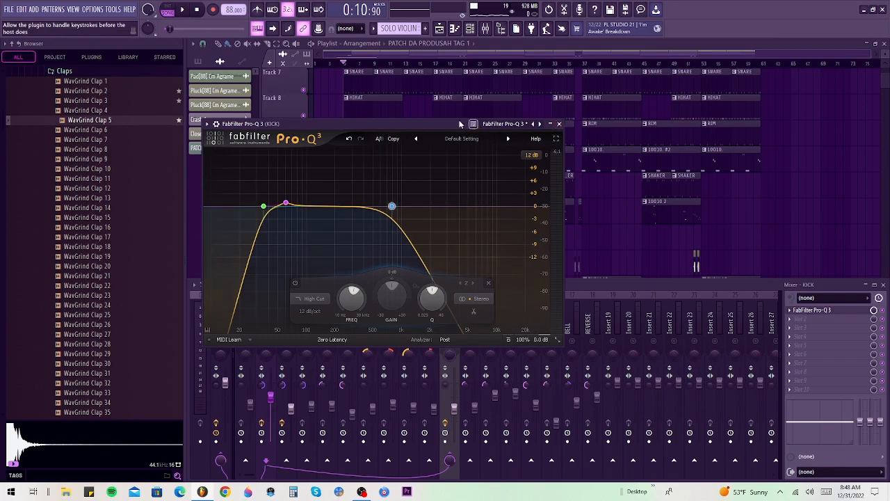
drag(443, 127, 451, 307)
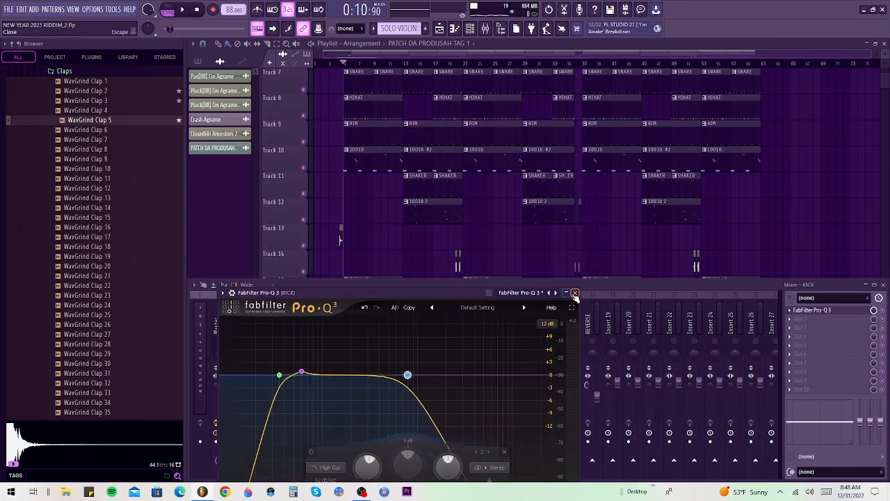
click(575, 293)
Step: Copy the 10010 track's Pro-Q 3 with its current settings to the VERSE 10010 track
click(283, 320)
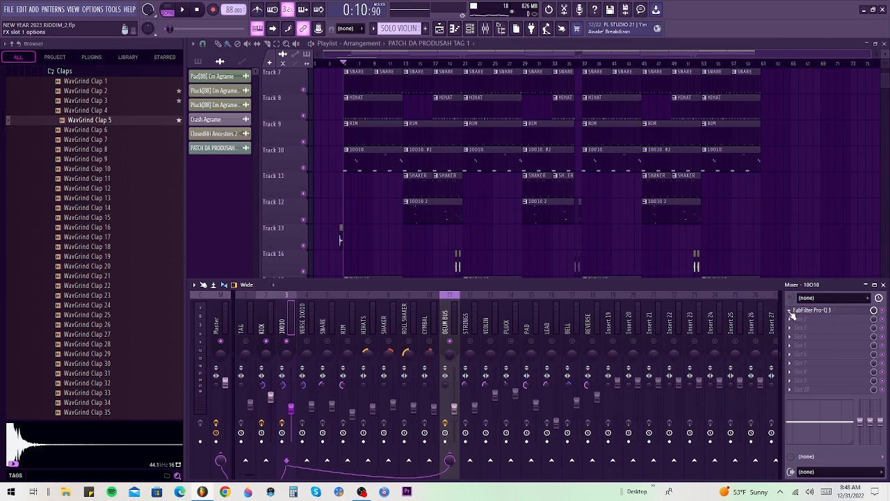
click(791, 312)
drag(803, 317, 304, 329)
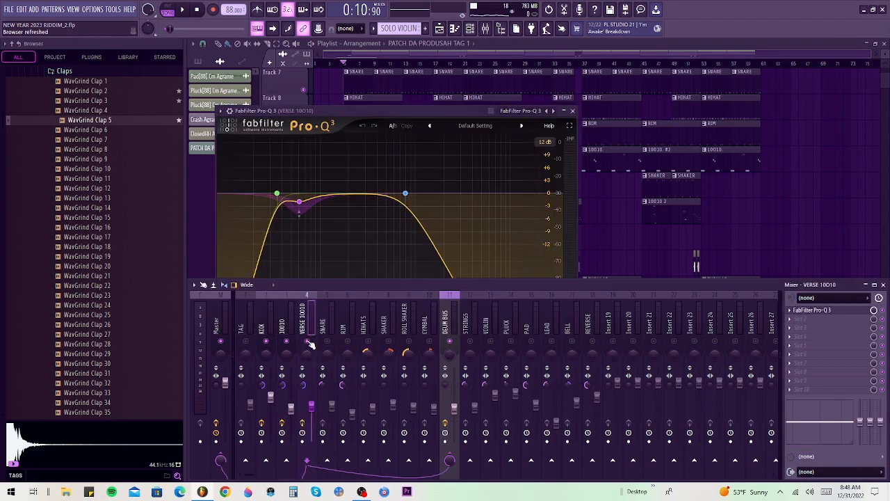
Step: Play the KICK and VERSE 10010 tracks together from bar 13 of the arrangement
key(space)
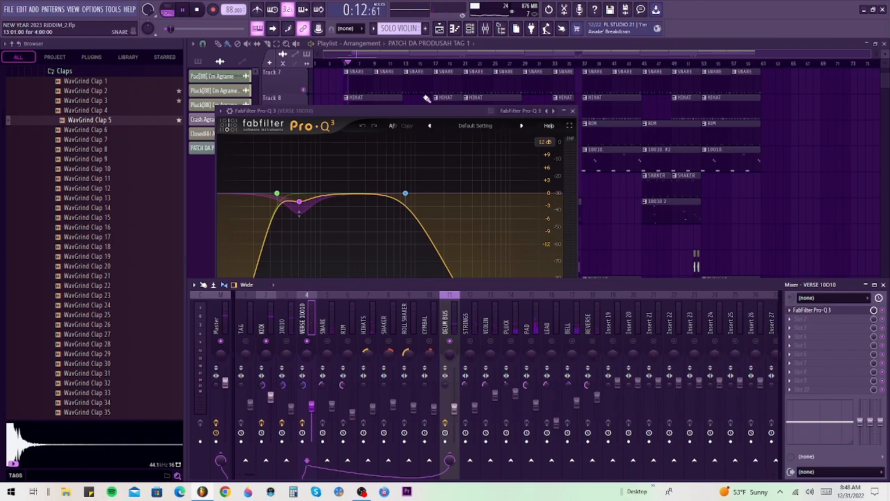
click(405, 65)
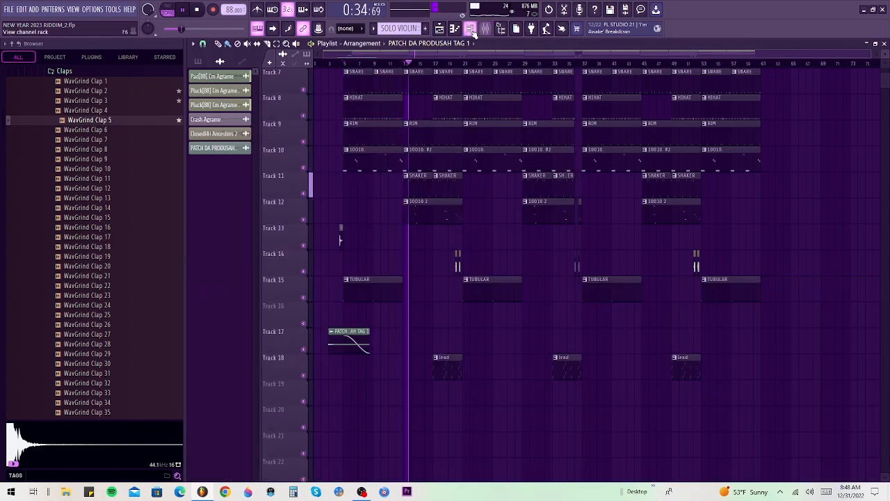
click(471, 30)
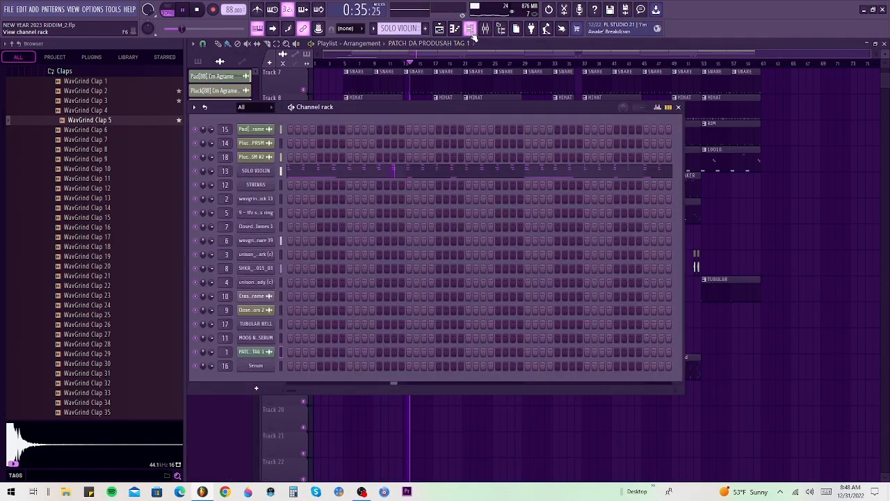
click(487, 35)
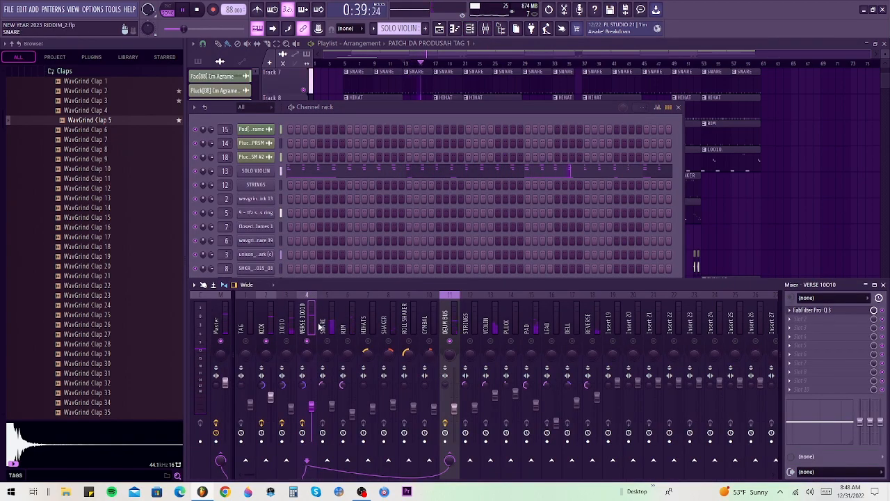
click(680, 110)
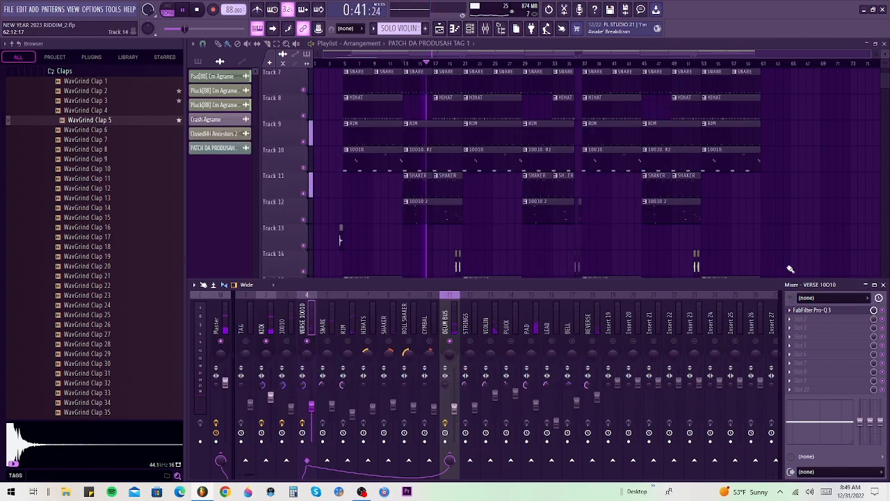
Step: Add a bell band at about 200 Hz with about -0.98 dB gain to the VERSE 10010 EQ and make it dynamic with an upward range
click(808, 311)
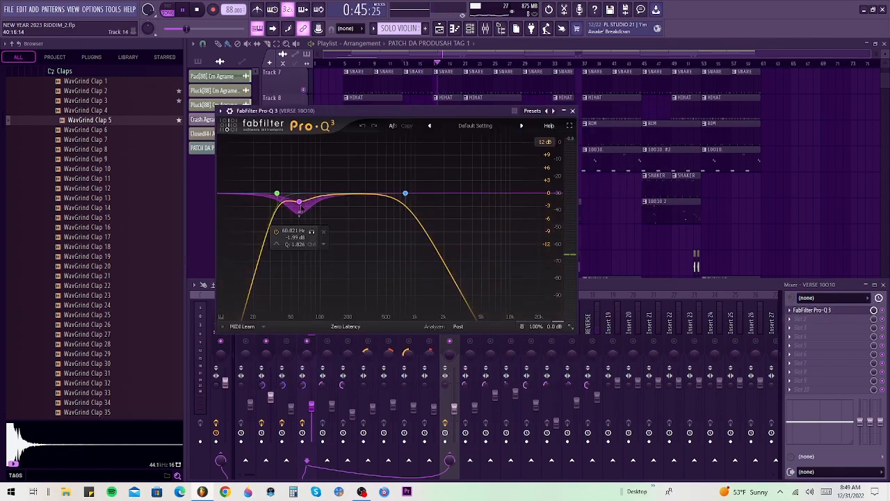
drag(340, 113, 547, 128)
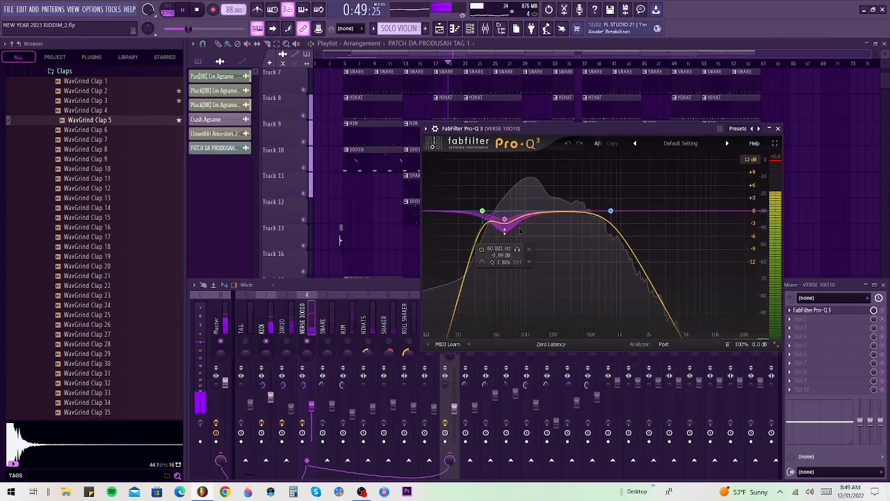
click(554, 212)
drag(554, 212, 545, 212)
key(space)
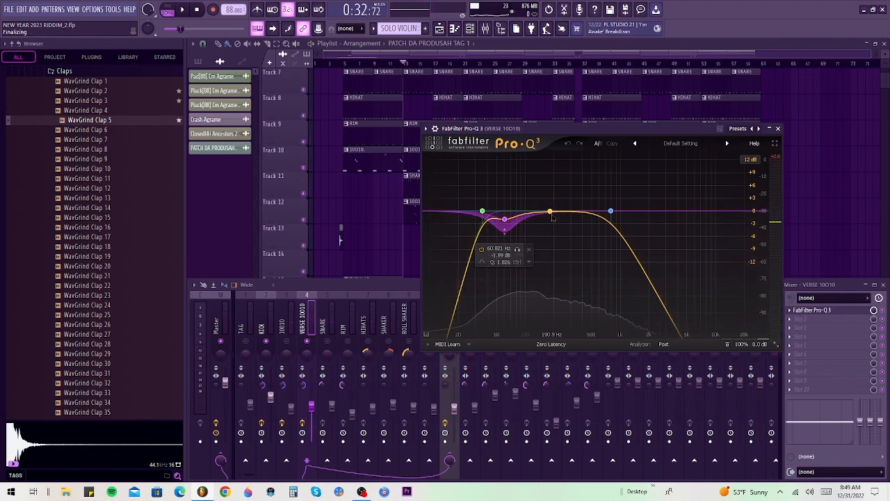
drag(546, 212, 553, 216)
right_click(554, 216)
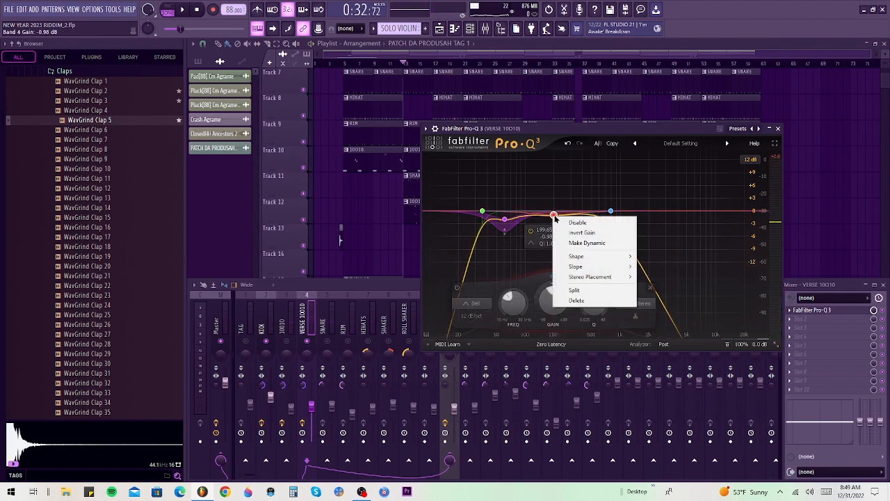
click(589, 231)
drag(555, 224, 554, 210)
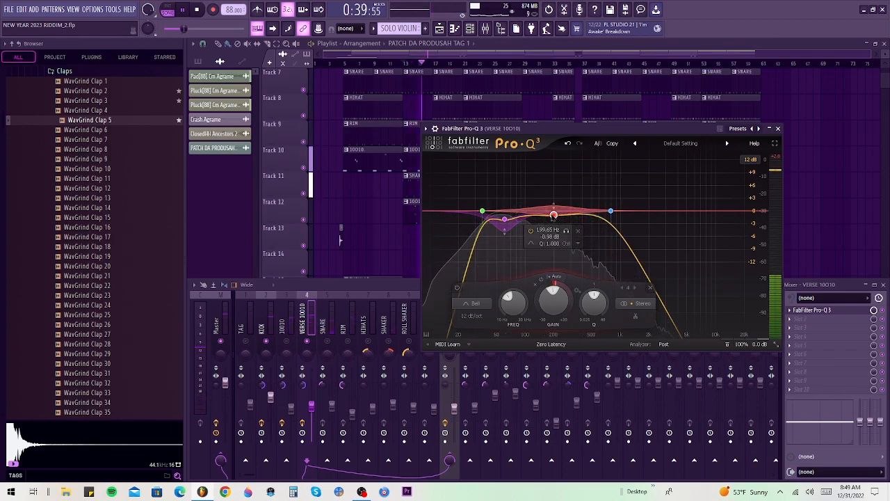
Step: Set the VERSE 10010 EQ's new bell band to about 206 Hz, -1.42 dB gain and a Q of about 0.779, then close the EQ
scroll(554, 215, up, 2)
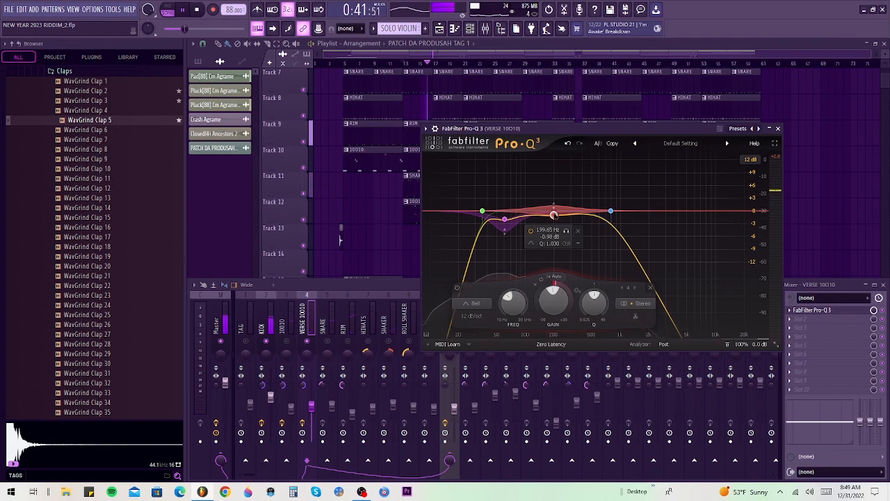
scroll(554, 215, down, 7)
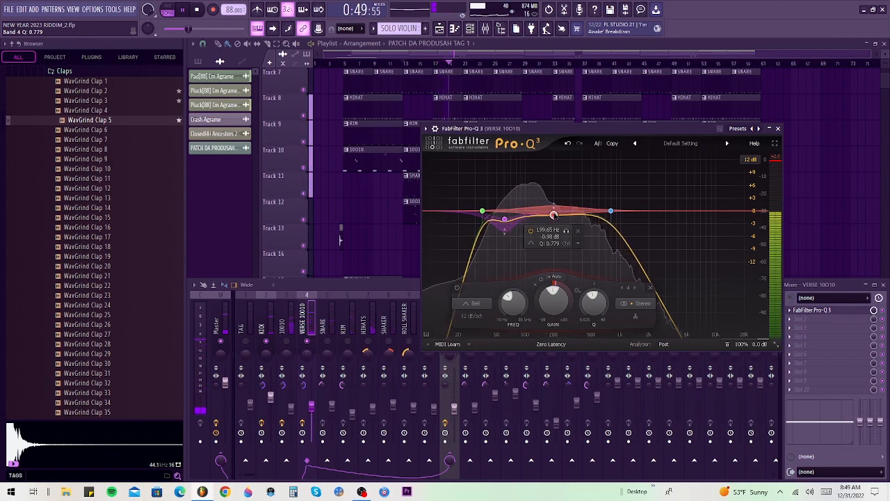
key(space)
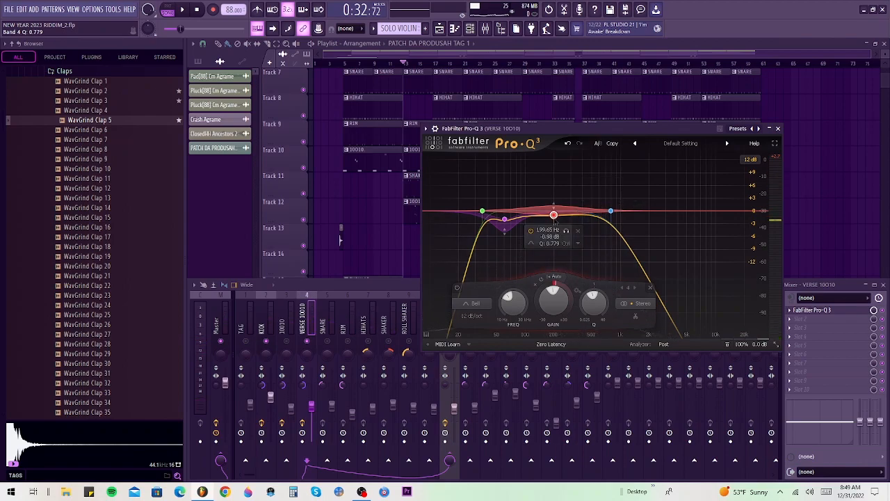
drag(553, 215, 555, 217)
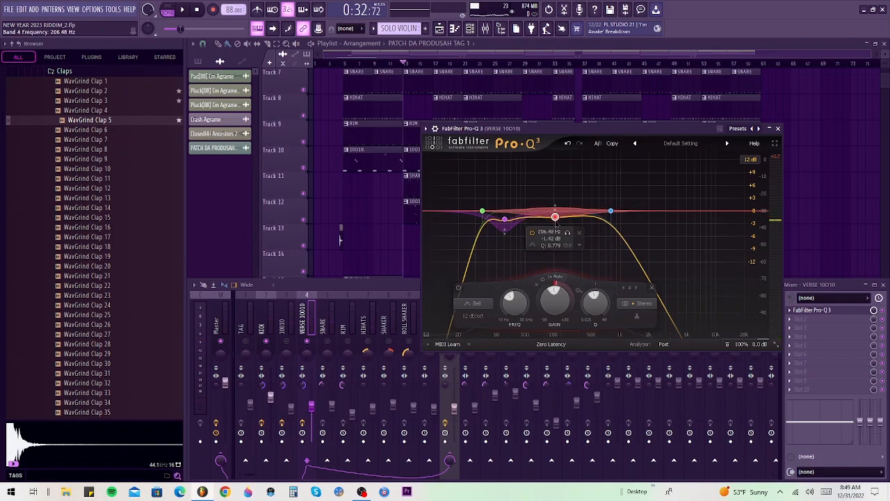
click(778, 128)
Step: Listen to the SNARE with the KICK and 10010 tracks, solo it, and load FabFilter Pro-Q 3 in its first effect slot
click(325, 325)
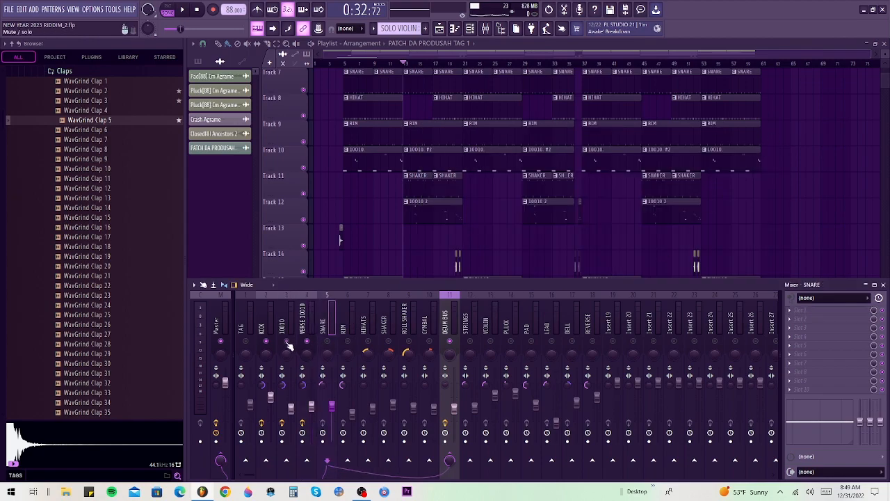
key(space)
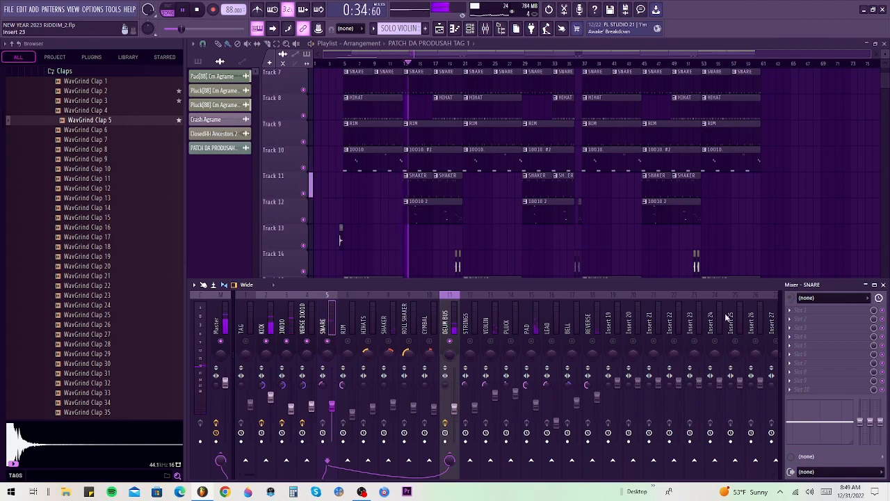
key(space)
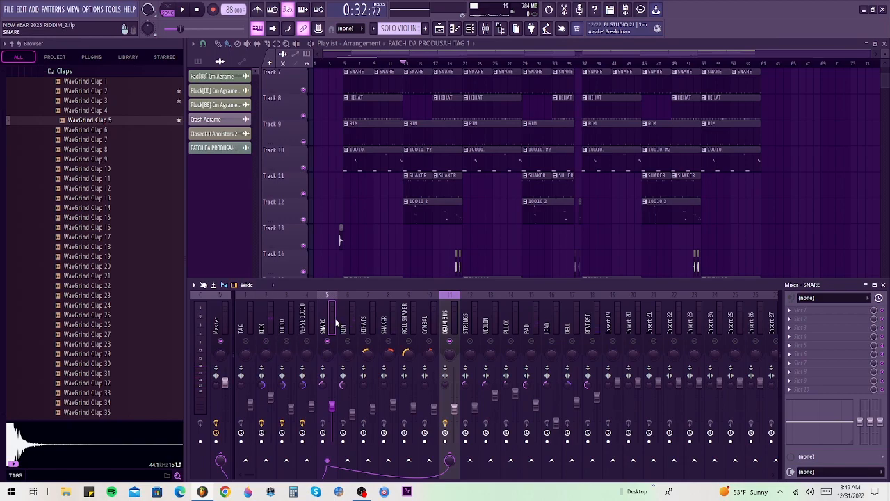
click(797, 317)
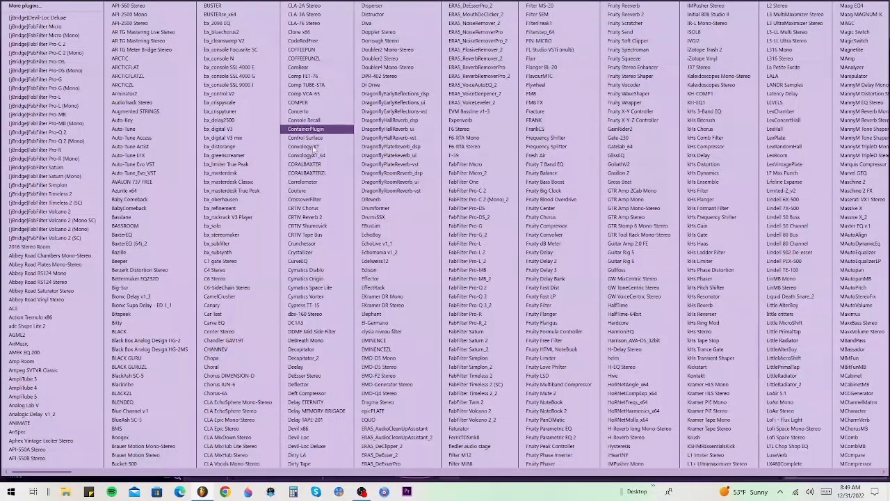
scroll(371, 208, down, 3)
scroll(371, 208, up, 3)
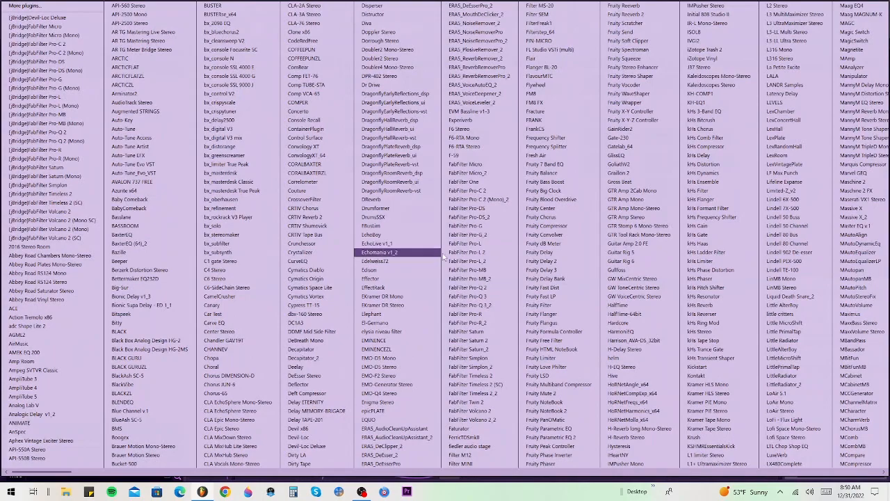
click(476, 299)
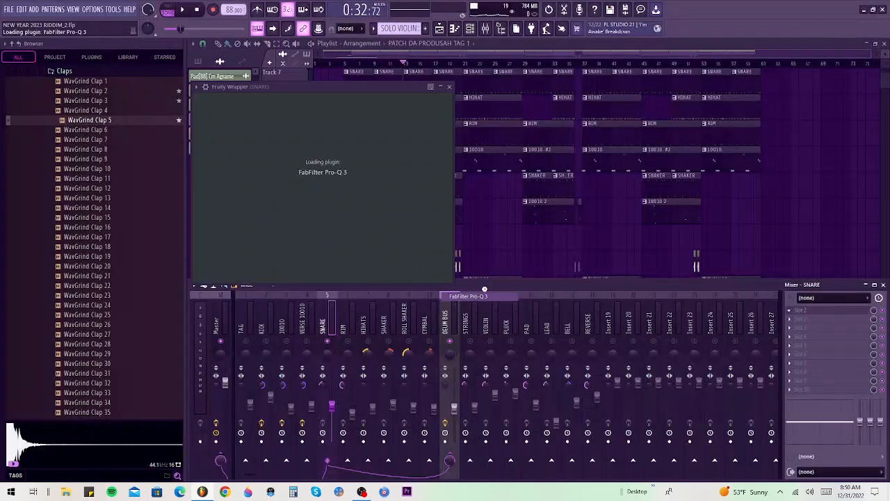
Step: Boost the SNARE EQ by about 2.4 dB at 4076 Hz with a bell band and add a 12 dB/oct low cut at about 179 Hz
key(space)
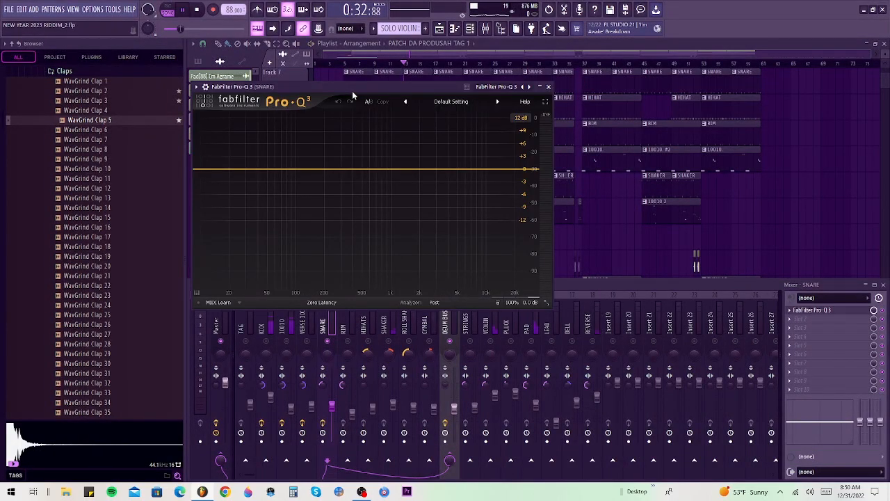
double_click(450, 169)
mouse_move(450, 169)
mouse_down()
mouse_move(450, 140)
mouse_move(449, 159)
mouse_up()
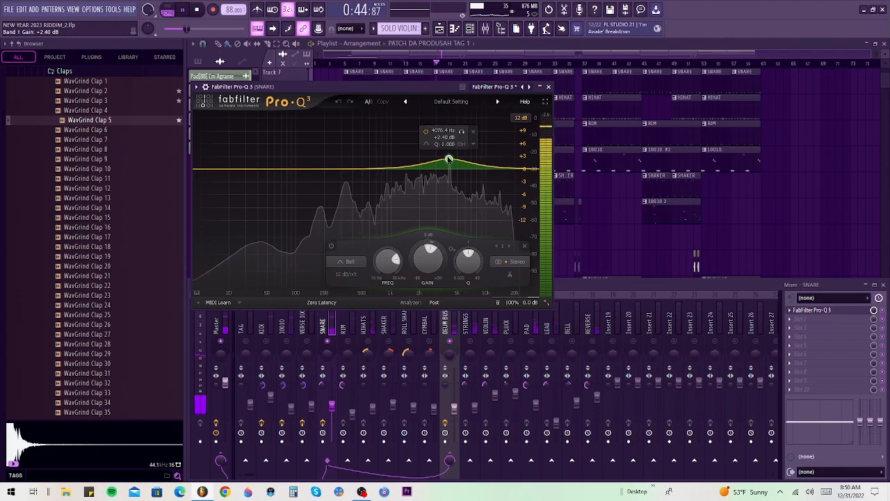
key(space)
click(208, 170)
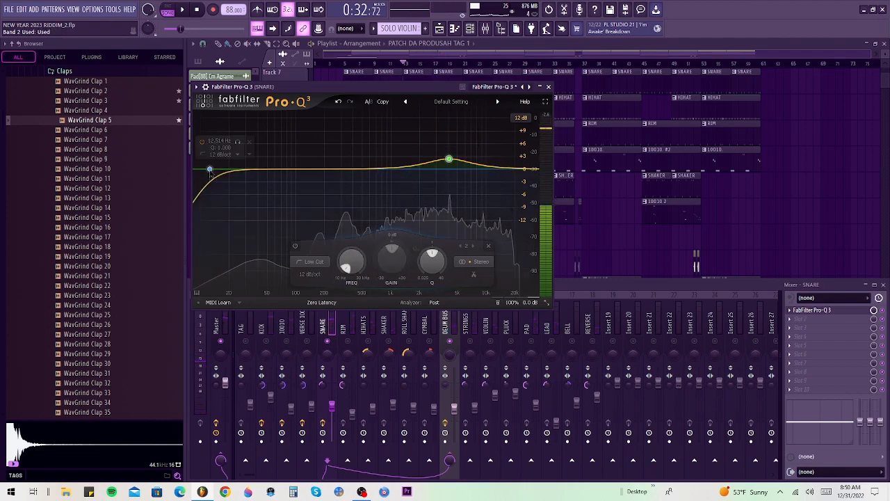
drag(259, 263, 262, 216)
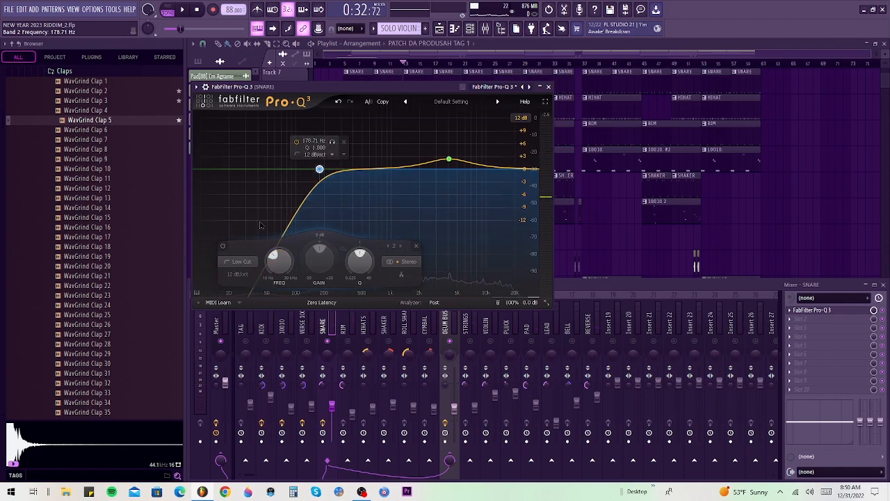
Step: Raise the SNARE EQ's low cut to about 579 Hz and add a 36 dB/oct high cut at about 16.9 kHz
drag(279, 265, 277, 252)
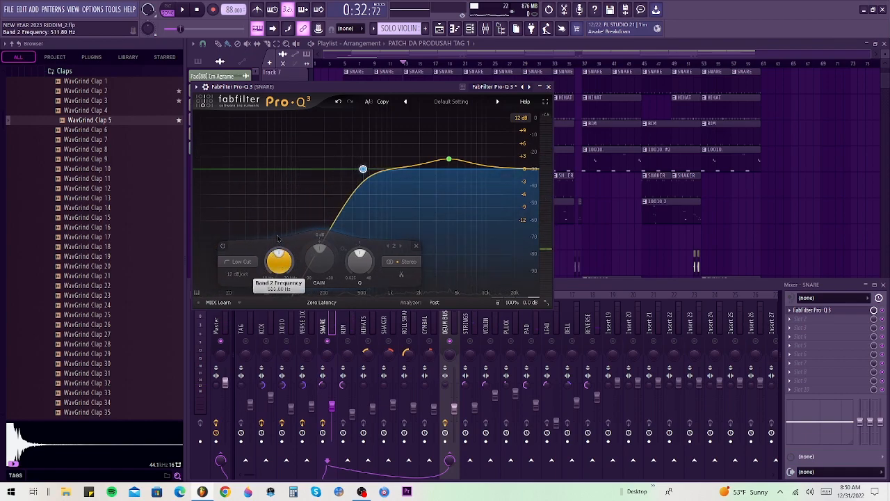
key(space)
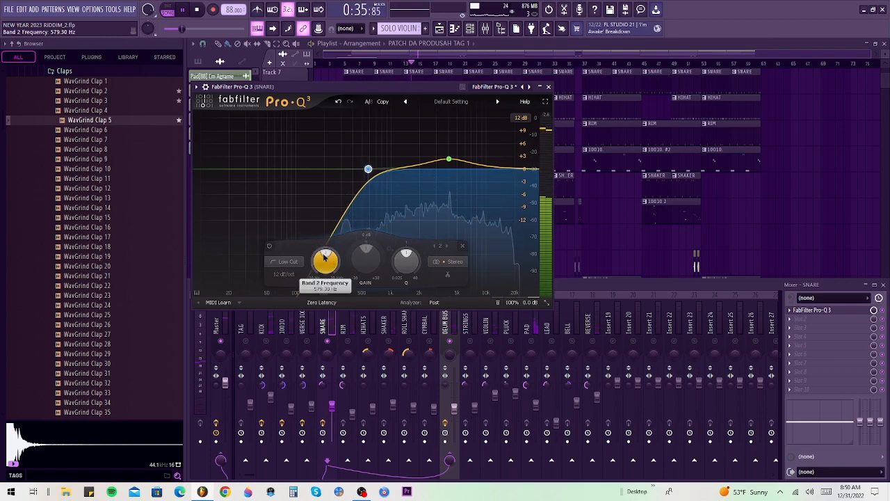
click(513, 171)
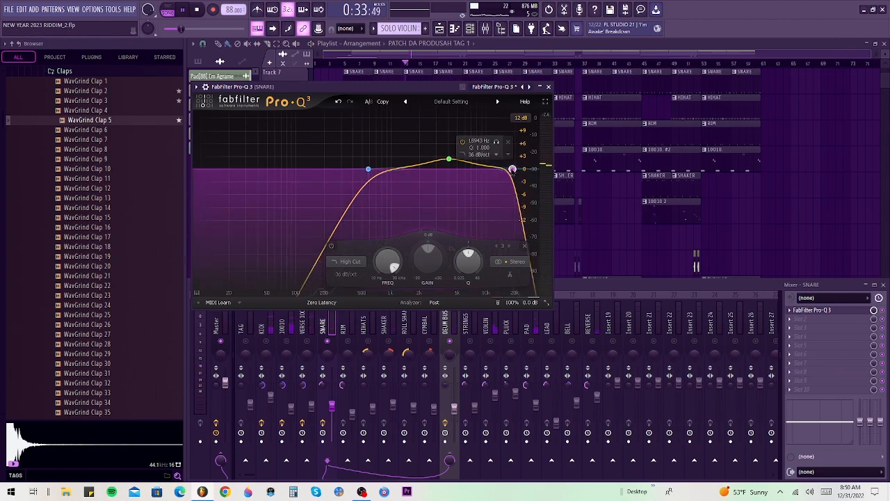
drag(513, 170, 508, 171)
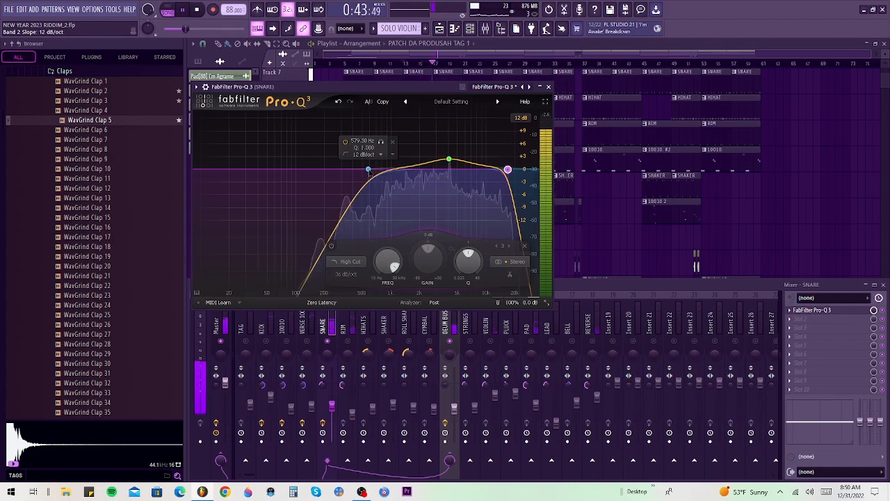
key(space)
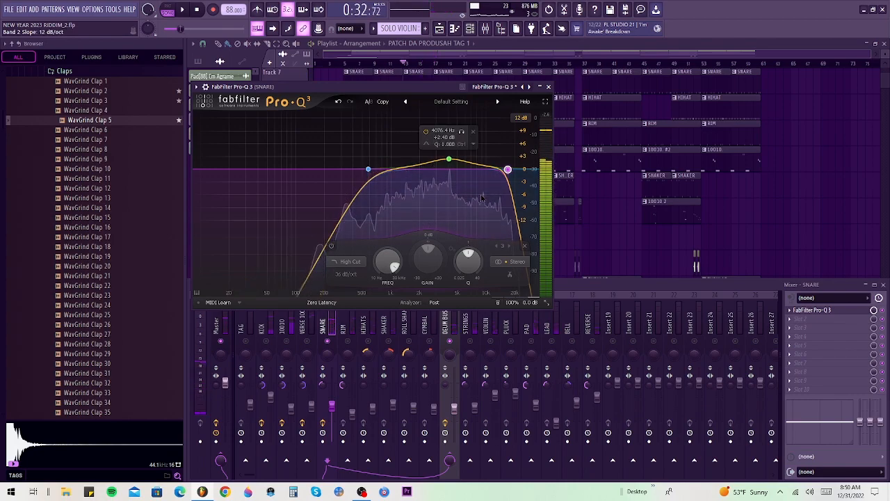
Step: Unmute KICK, 10010, VERSE 10010 and RIM to hear the SNARE with them, and copy the SNARE's Pro-Q 3 settings onto the RIM track
click(307, 342)
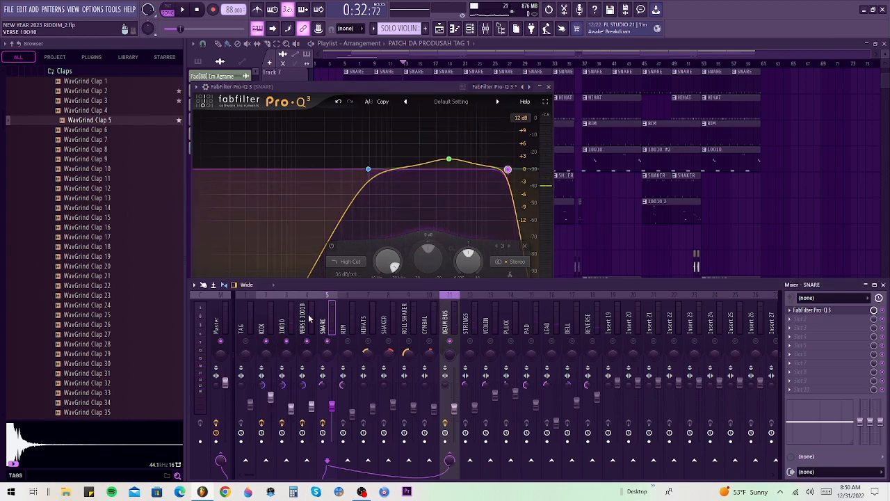
key(space)
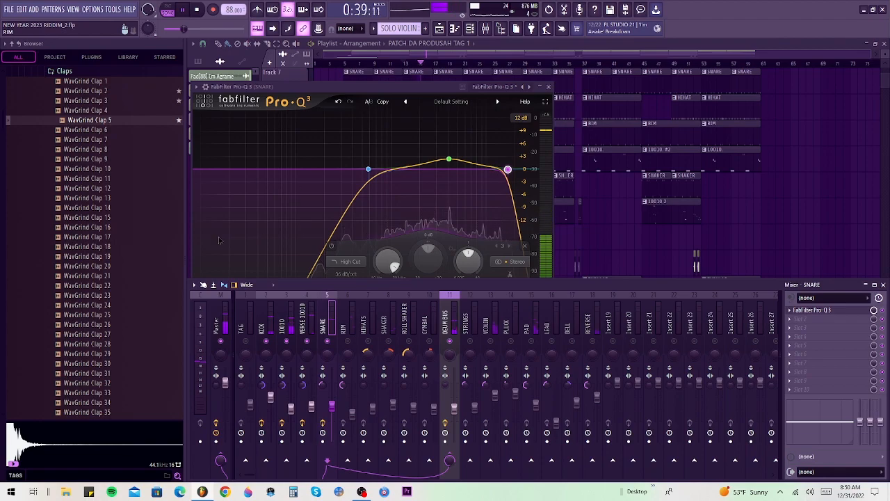
key(space)
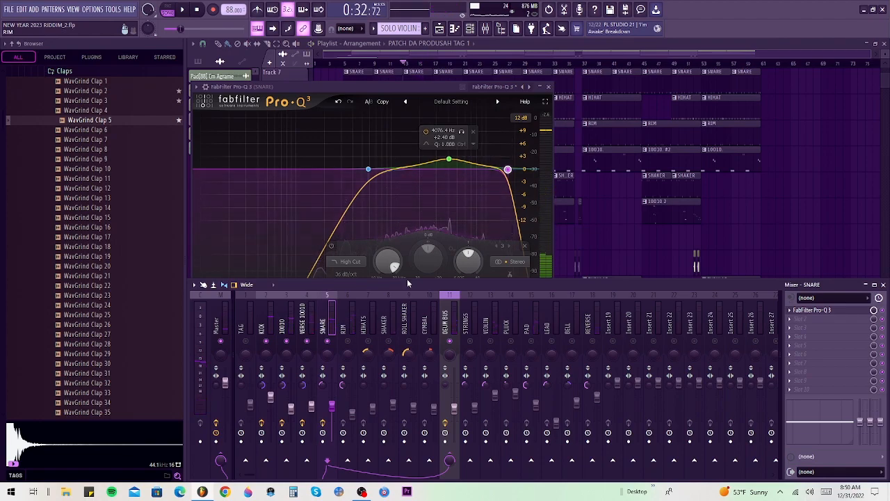
click(792, 314)
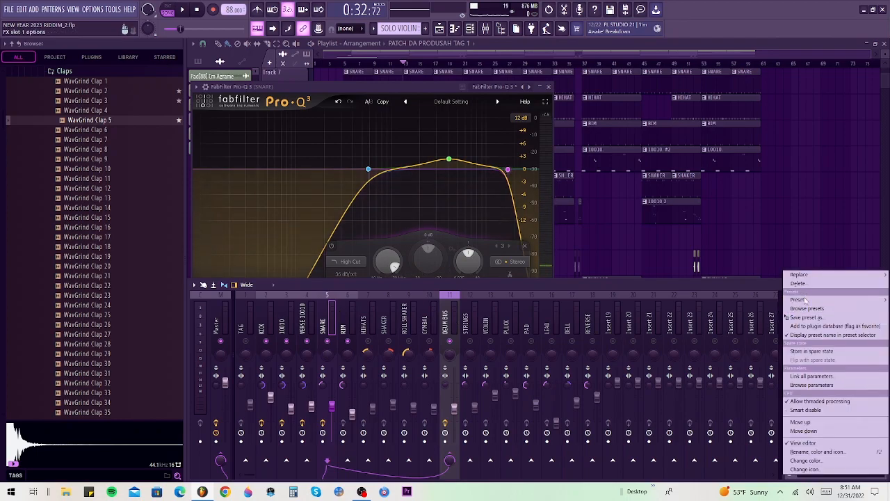
drag(802, 318, 347, 321)
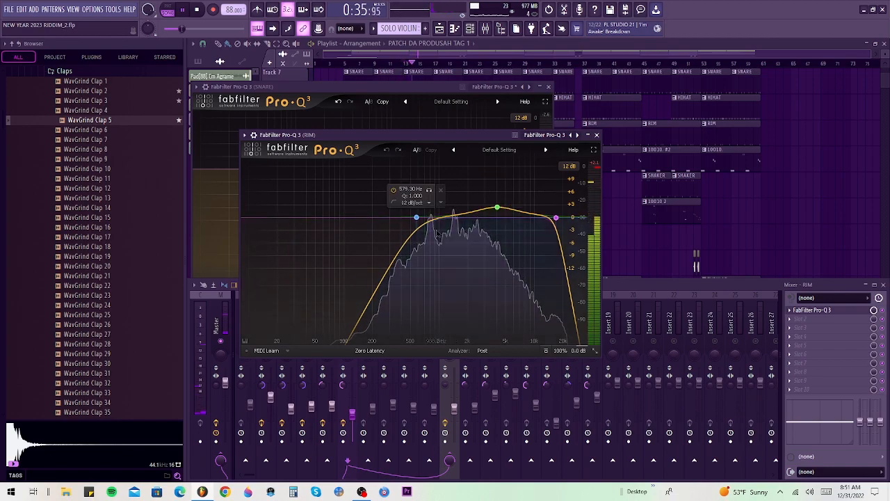
Step: Set the RIM EQ's low cut to about 370 Hz and its high cut to about 8837 Hz with a 24 dB/oct slope
key(space)
drag(419, 224, 393, 216)
key(space)
scroll(557, 220, up, 1)
scroll(556, 220, down, 2)
drag(557, 218, 529, 218)
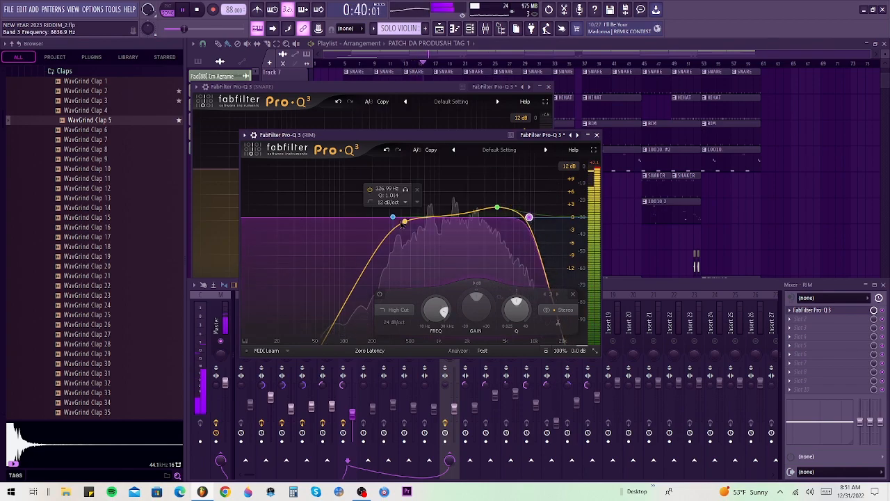
drag(394, 219, 398, 217)
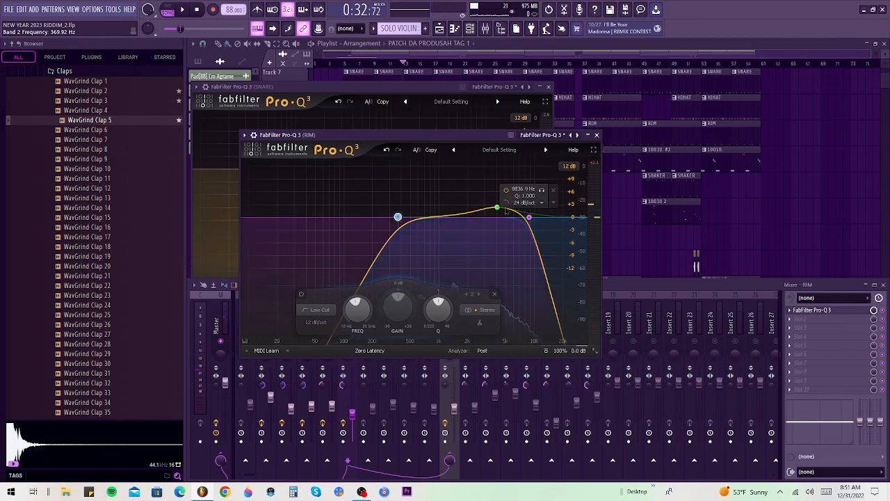
Step: Move the RIM EQ's bell to about 1453 Hz at 2.18 dB and add a second bell at about 758 Hz with 1.20 dB gain
drag(497, 209, 456, 212)
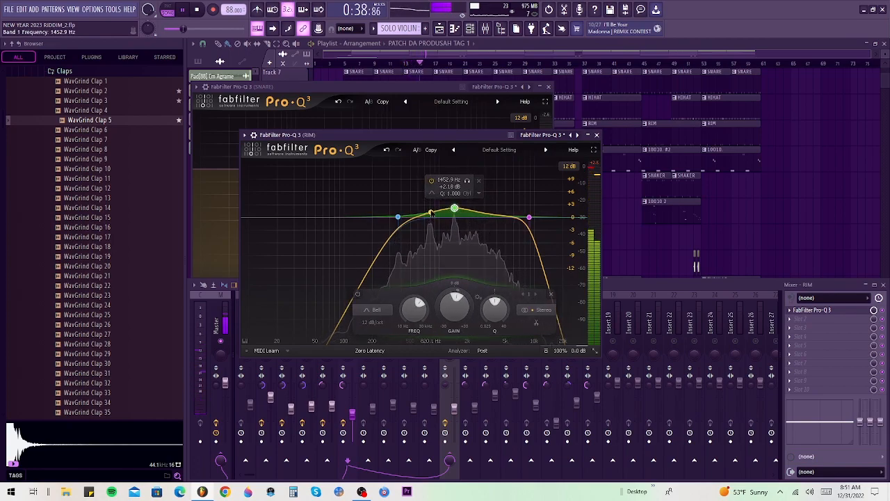
double_click(431, 212)
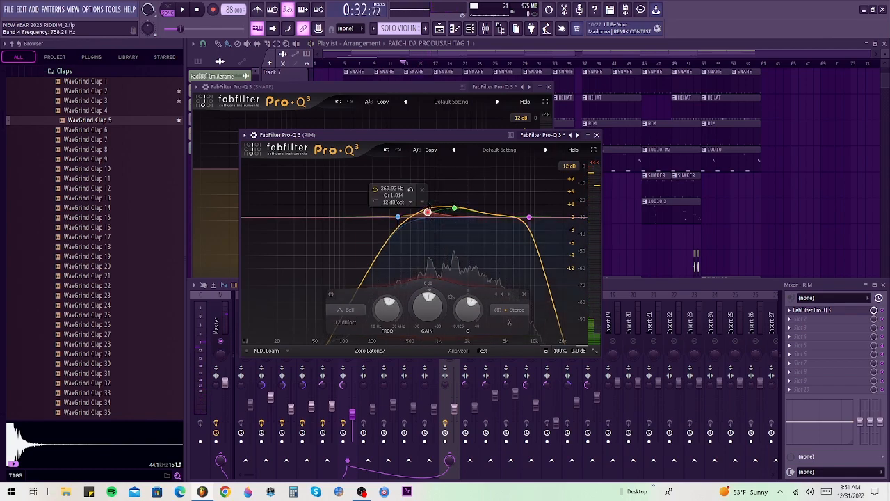
Step: Make both RIM EQ bells dynamic with downward ranges, using about -1.12 dB on the 758 Hz bell
right_click(455, 209)
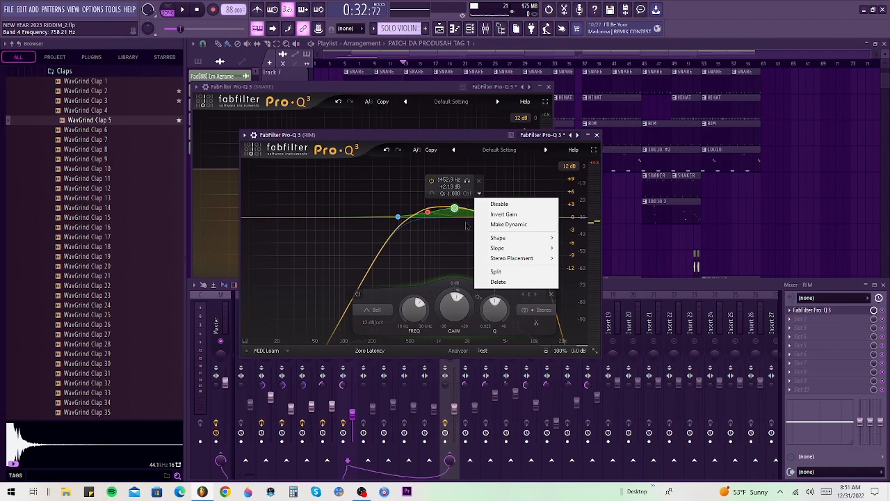
click(494, 224)
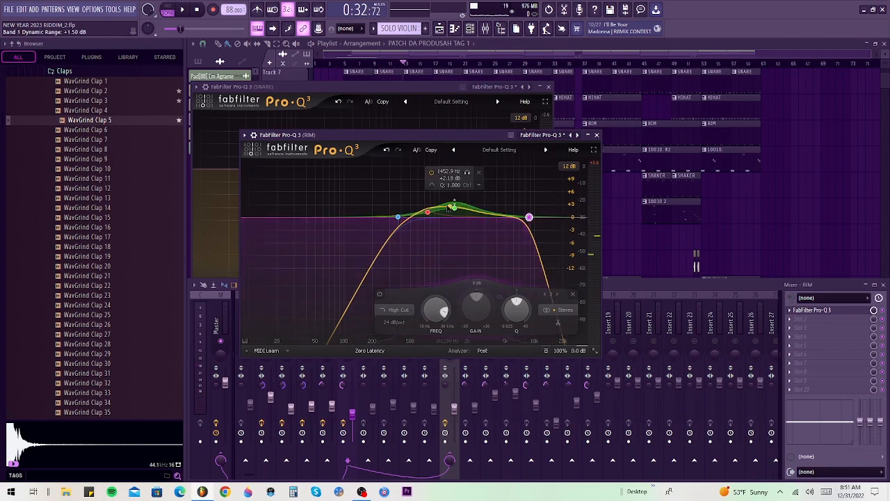
drag(427, 214, 437, 214)
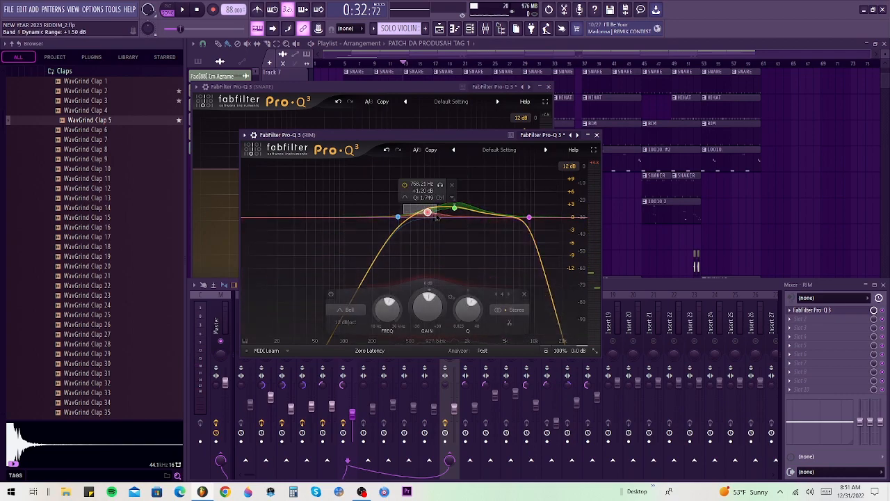
right_click(427, 213)
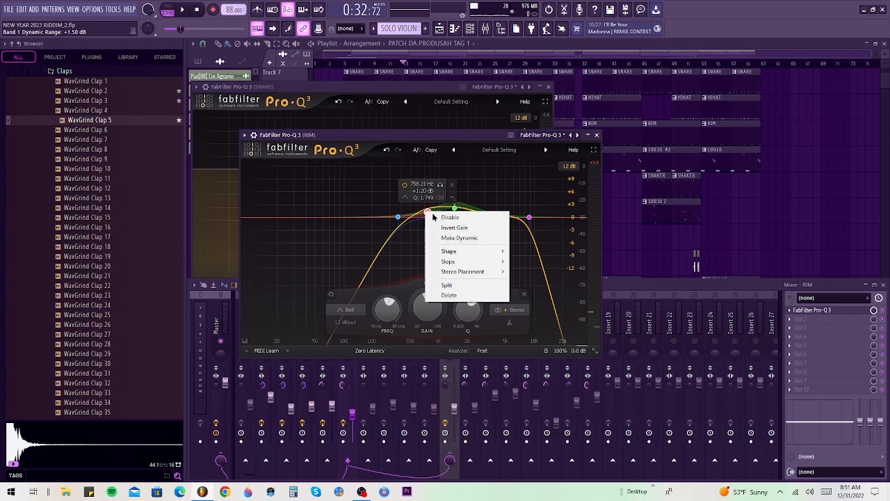
click(458, 239)
drag(427, 211, 429, 218)
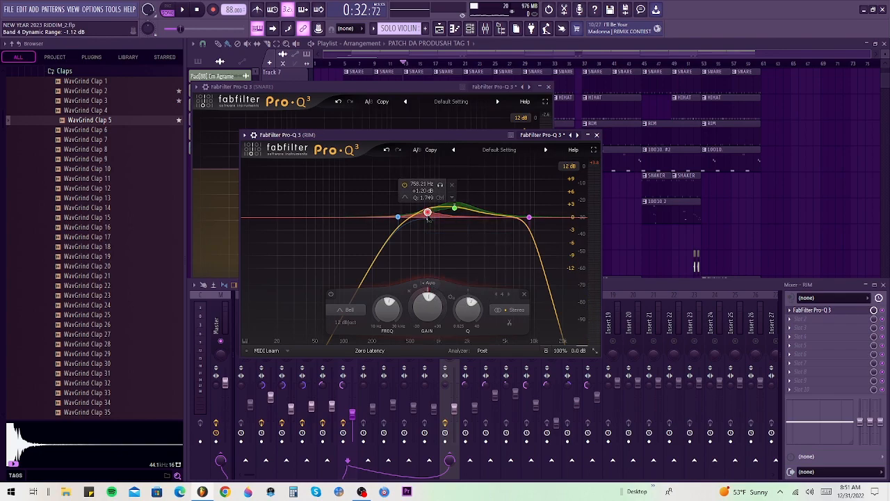
click(455, 212)
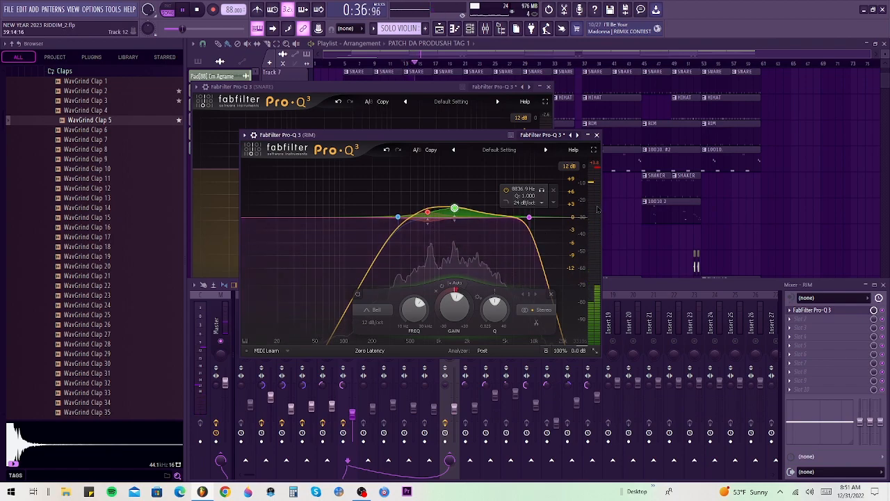
Step: Stop playback and close the RIM and SNARE EQ windows
key(space)
click(596, 135)
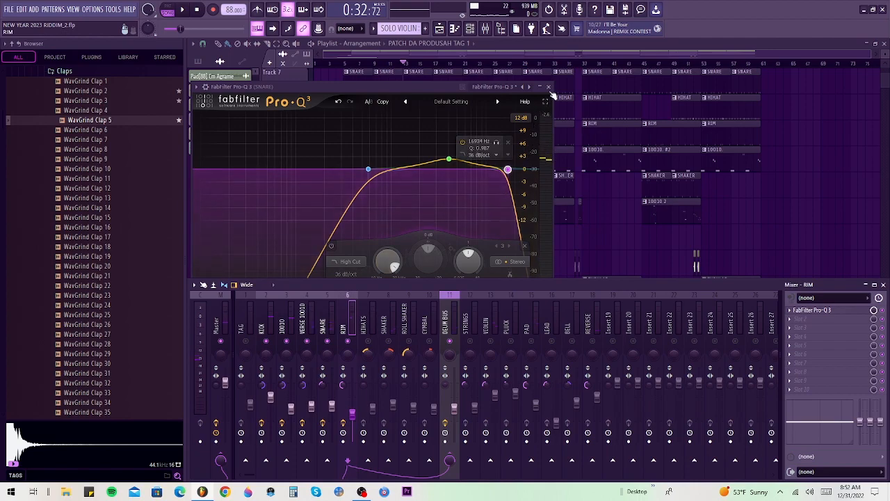
click(549, 87)
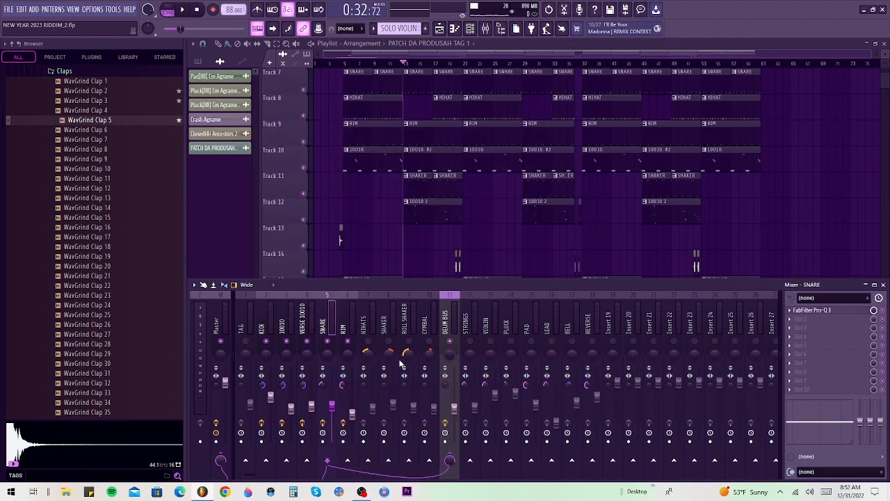
Step: Unmute HIHATS, listen to it with the other drums, and load FabFilter Pro-Q 3 in its first effect slot
click(371, 327)
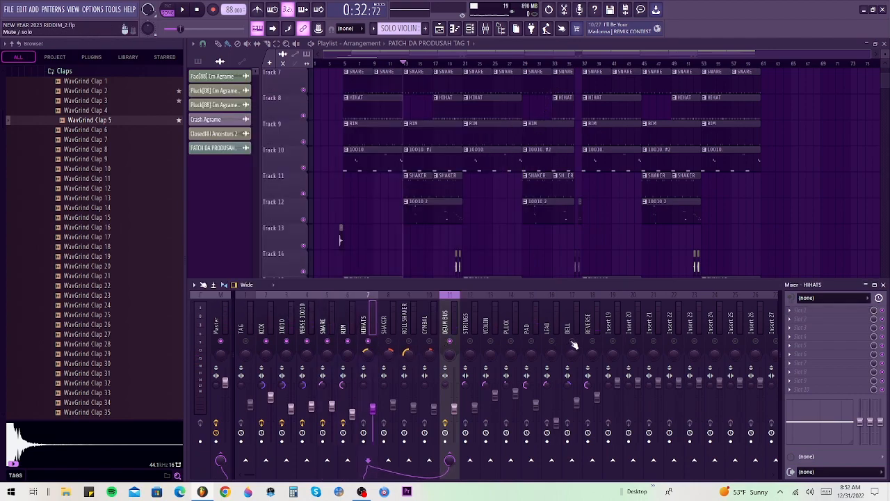
key(space)
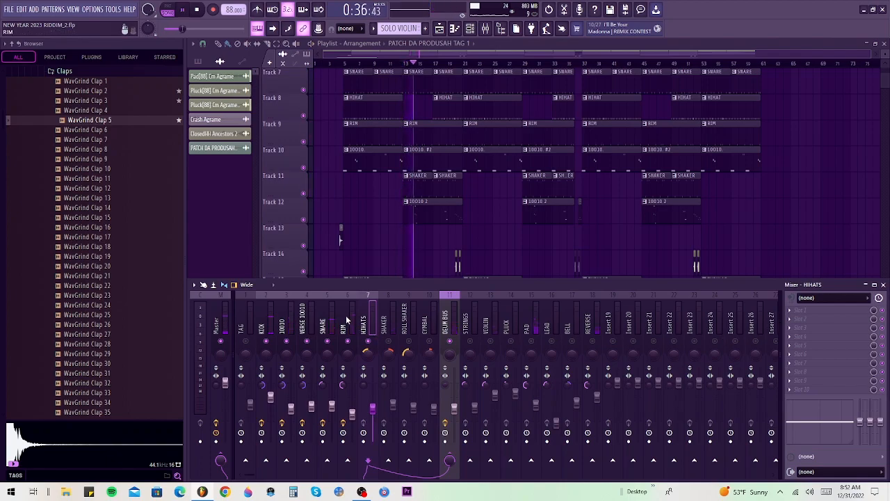
key(space)
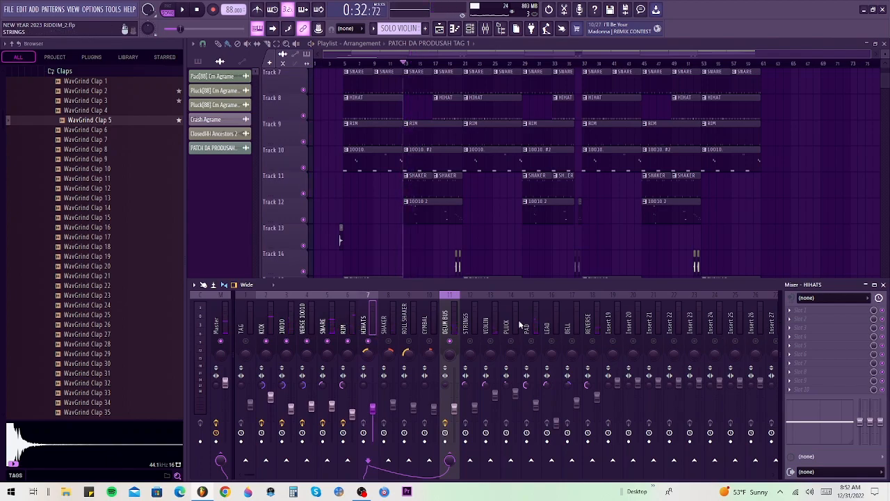
click(794, 316)
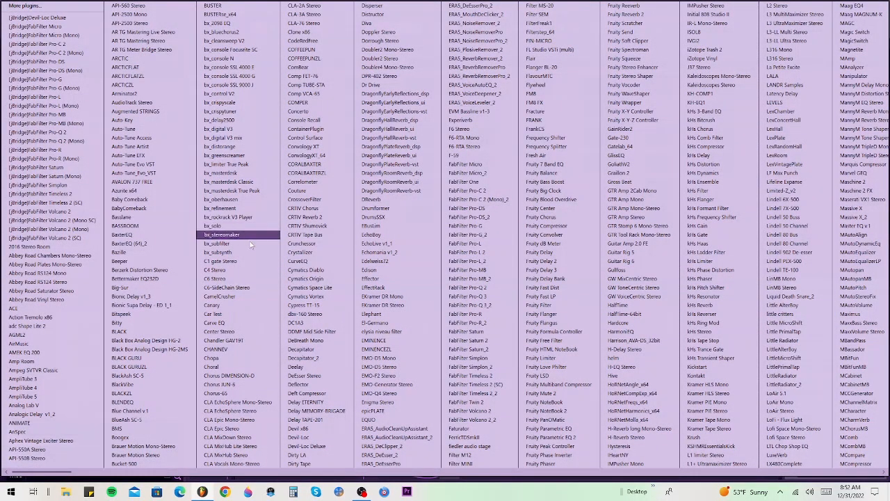
click(489, 306)
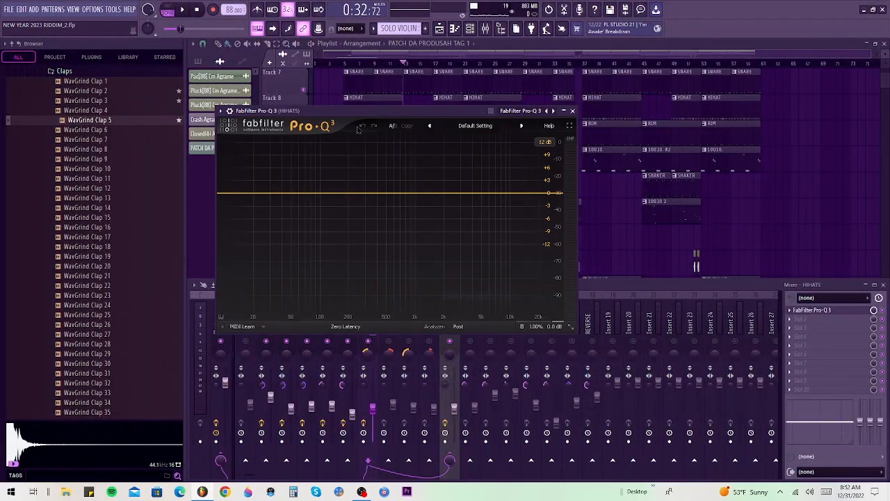
Step: Add a 12 dB/oct low cut to the HIHATS EQ and move the playback position to the start of the first HIHAT clip
click(227, 194)
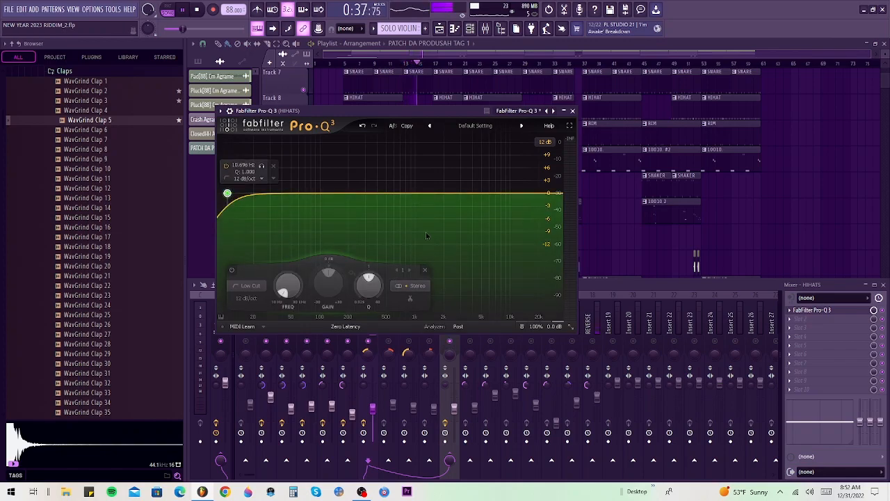
drag(377, 112, 518, 72)
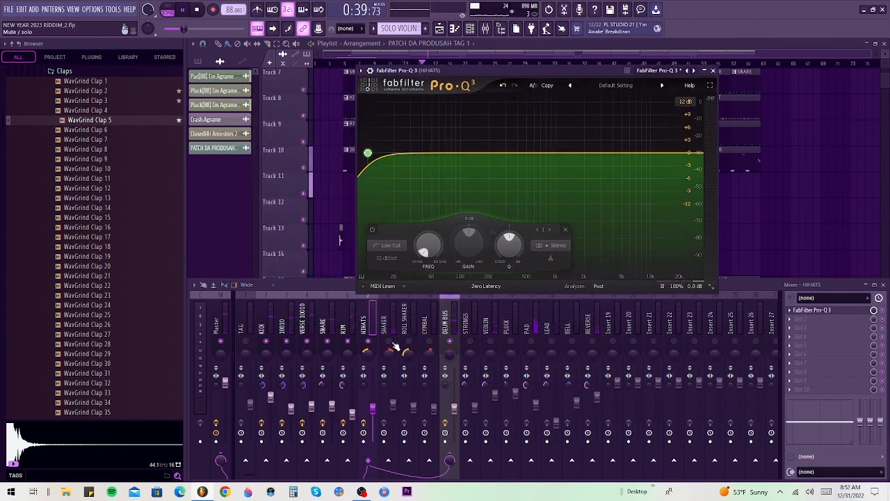
drag(459, 69, 563, 119)
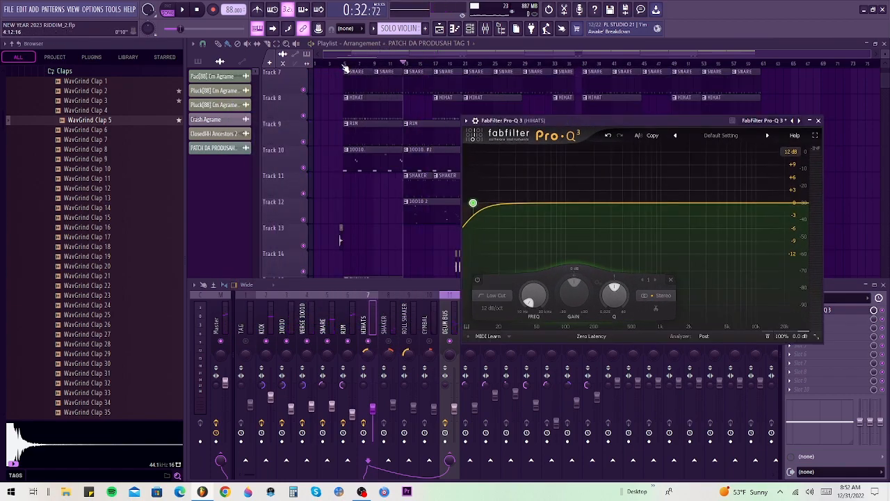
click(346, 68)
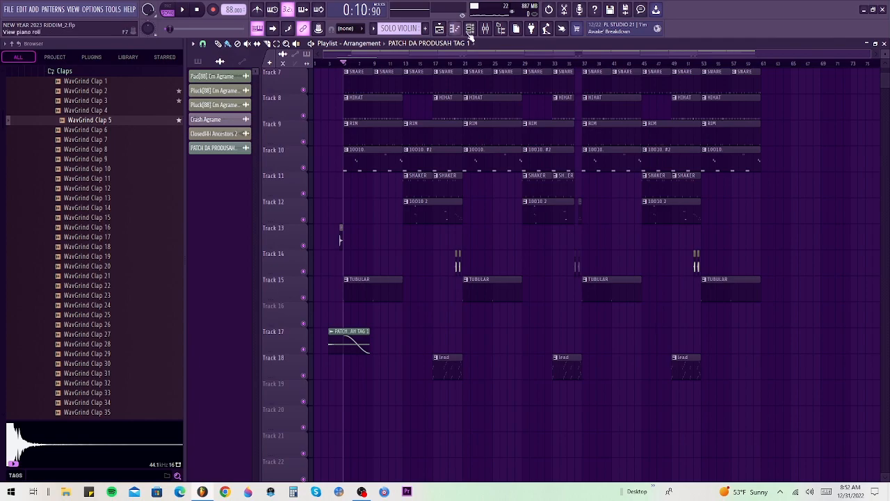
Step: Reopen the HIHATS EQ and, during playback, set its low cut to about 4345 Hz with a 24 dB/oct slope
click(487, 31)
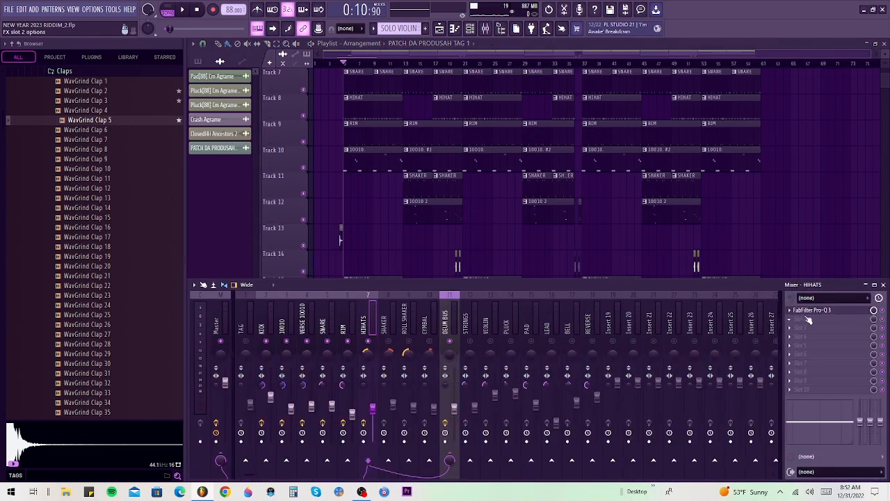
click(810, 312)
key(space)
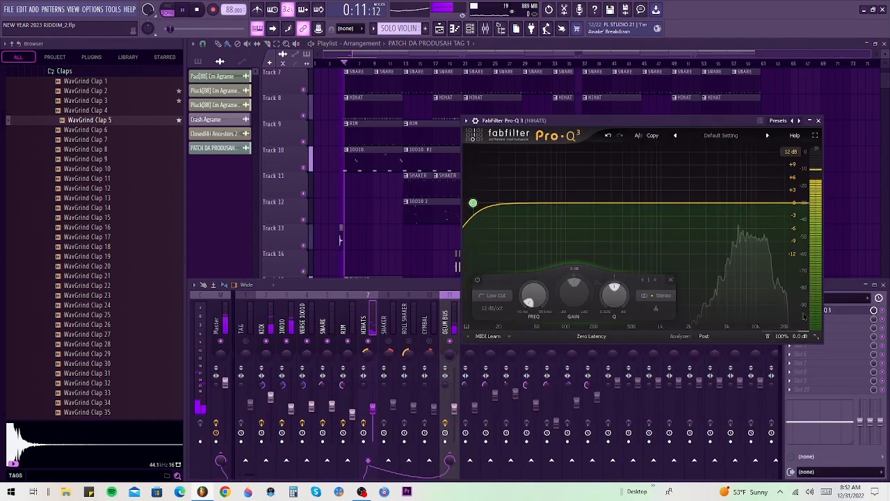
drag(534, 295, 547, 213)
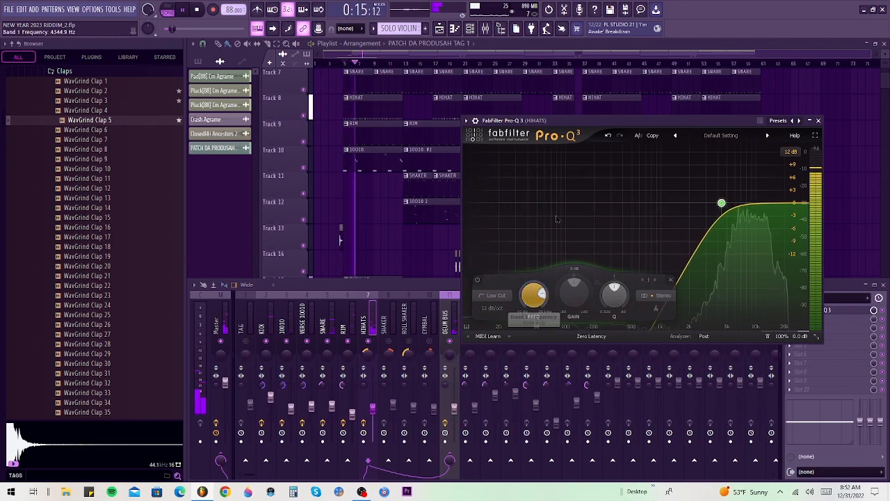
mouse_move(722, 203)
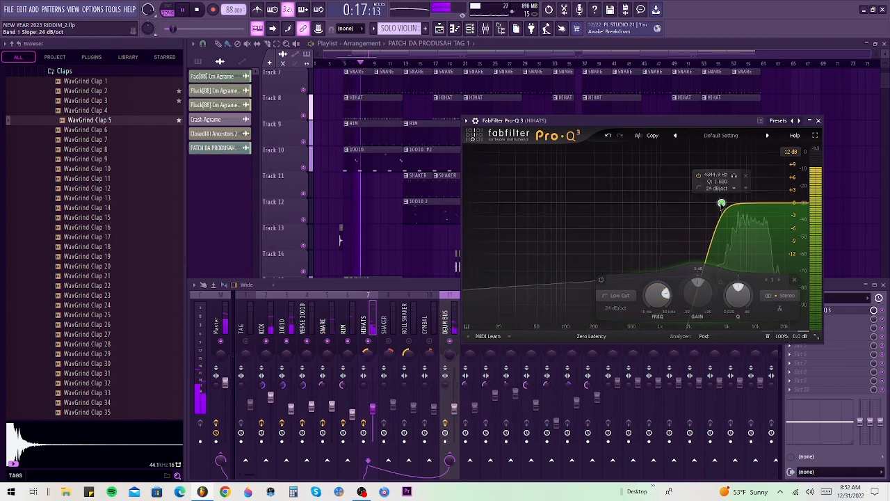
Step: Add a bell of about +0.76 dB at 9452 Hz and a 48 dB/oct high cut at about 17318 Hz to the HIHATS EQ
click(751, 202)
drag(751, 202, 753, 201)
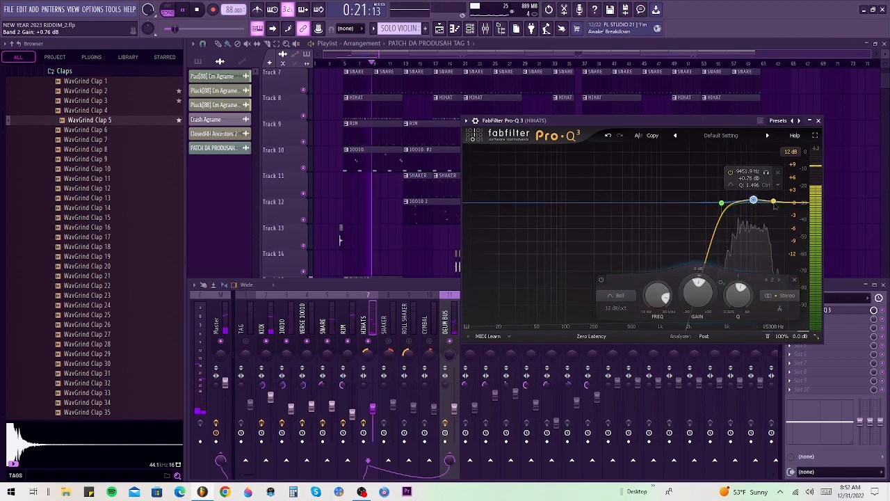
click(779, 202)
scroll(779, 202, up, 3)
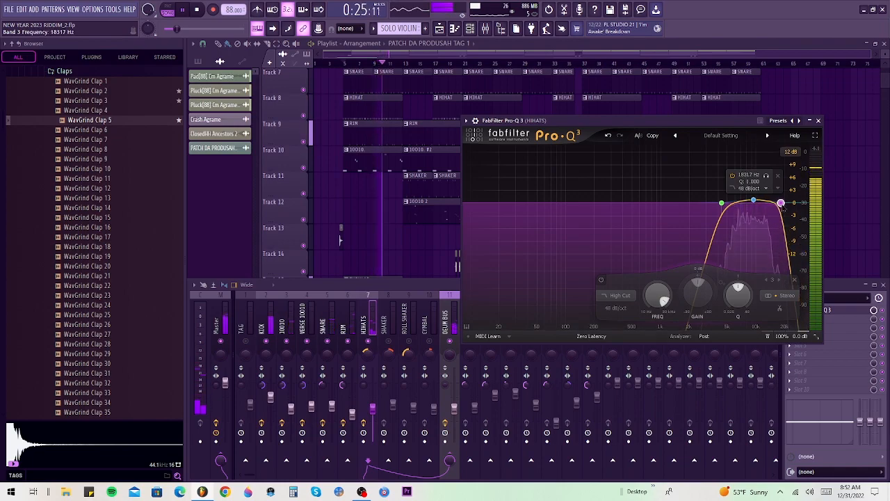
Step: Make the HIHATS EQ bell dynamic and set its dynamic range to pull downward below the curve
right_click(754, 202)
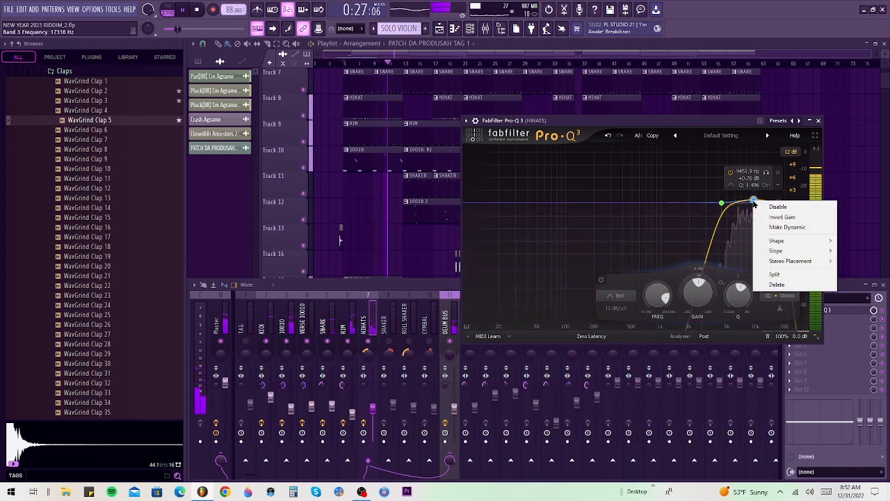
click(769, 227)
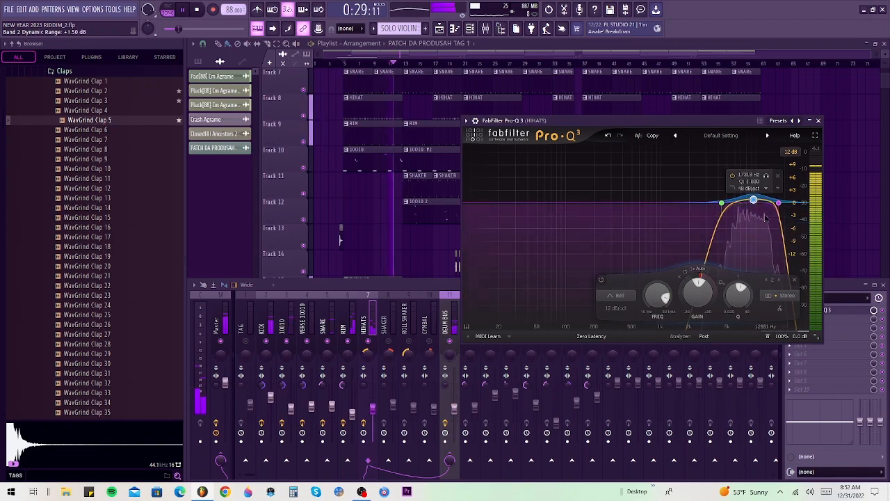
drag(754, 192, 756, 207)
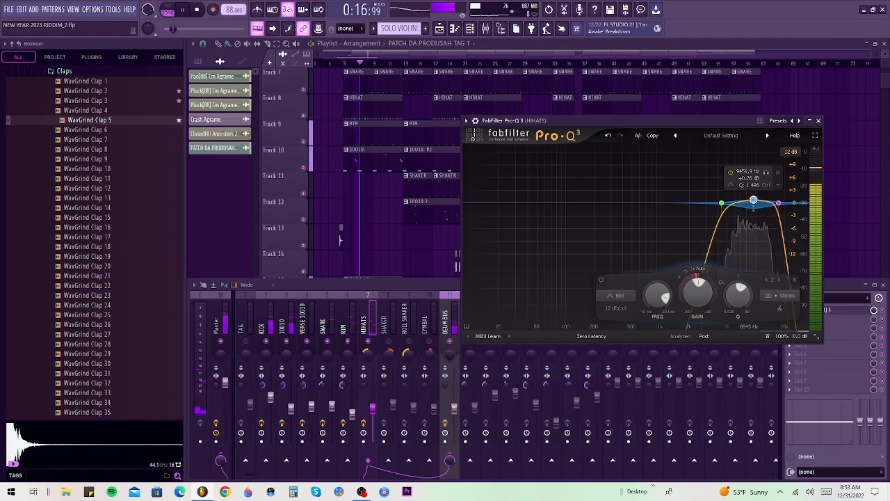
Step: Stop playback, unmute and select SHAKER, and move the playback position to the first SHAKER clip at bar 13
click(391, 347)
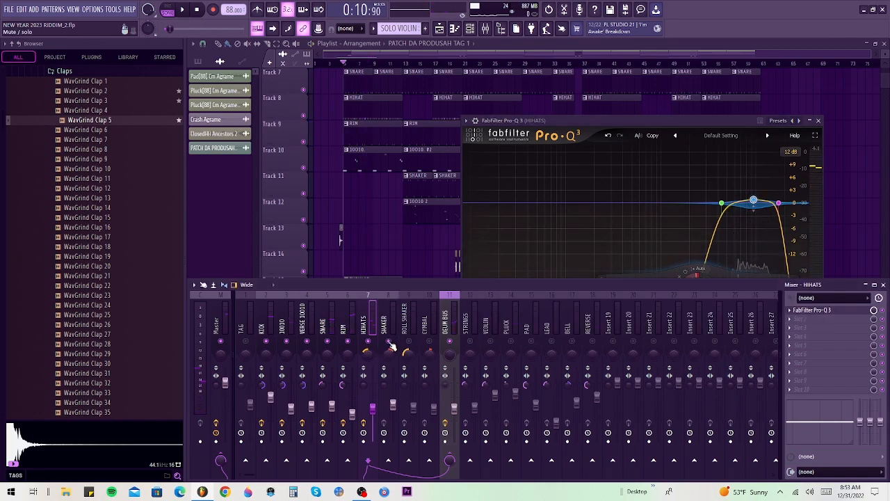
click(390, 331)
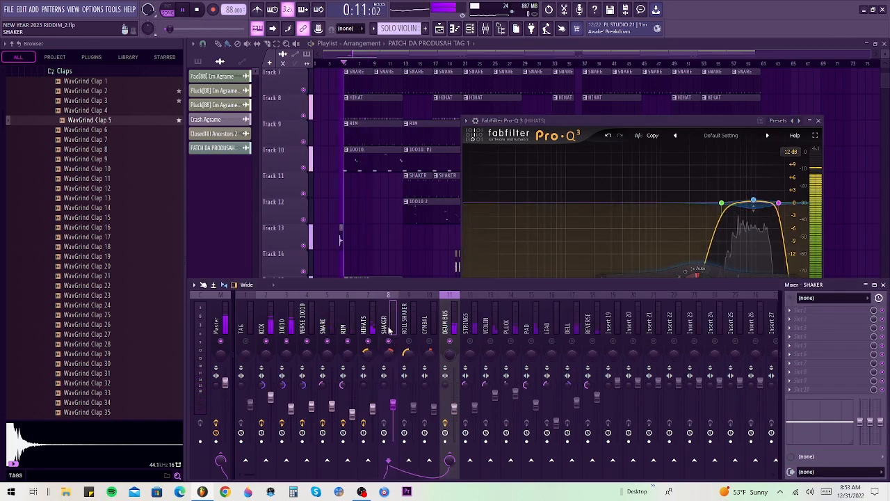
click(404, 64)
click(486, 30)
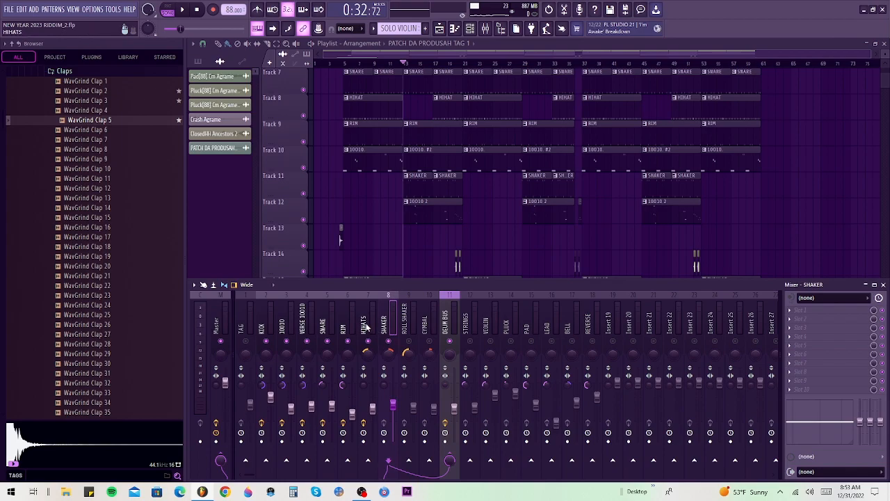
Step: Copy the HIHATS FabFilter Pro-Q 3 with its settings onto SHAKER, ROLL SHAKER and CYMBAL, and close the new EQ windows
click(365, 325)
click(793, 313)
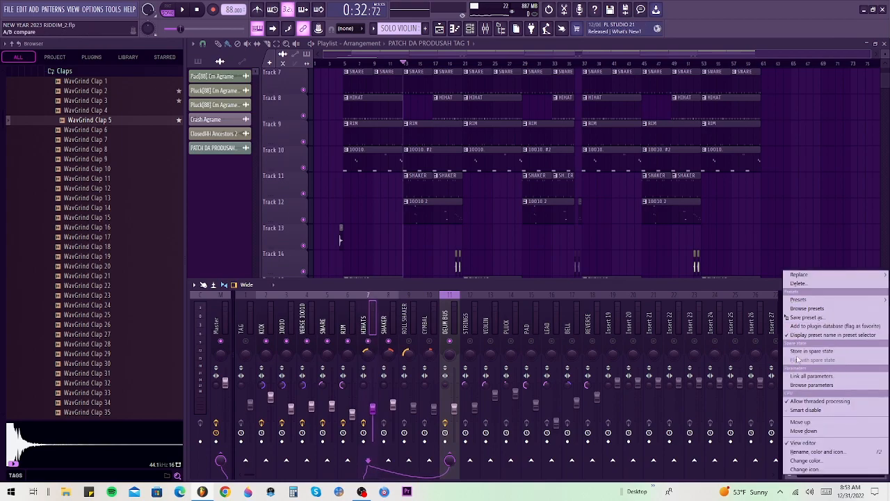
drag(800, 317, 385, 320)
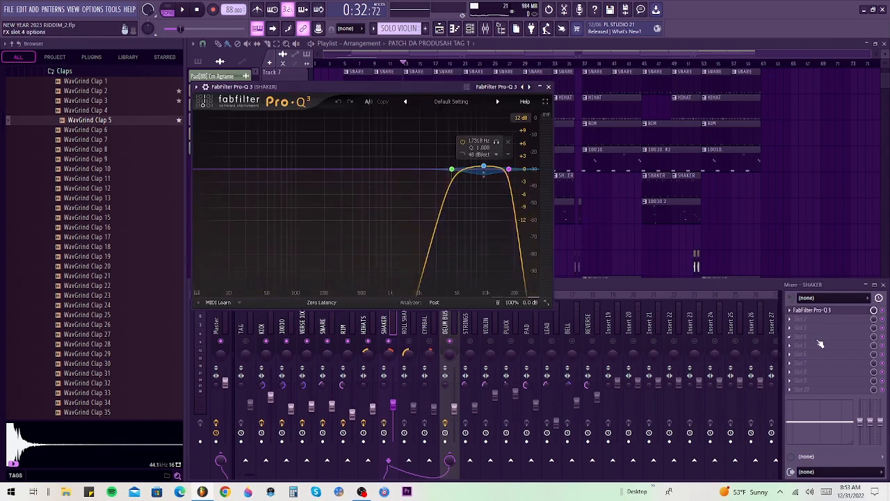
click(791, 311)
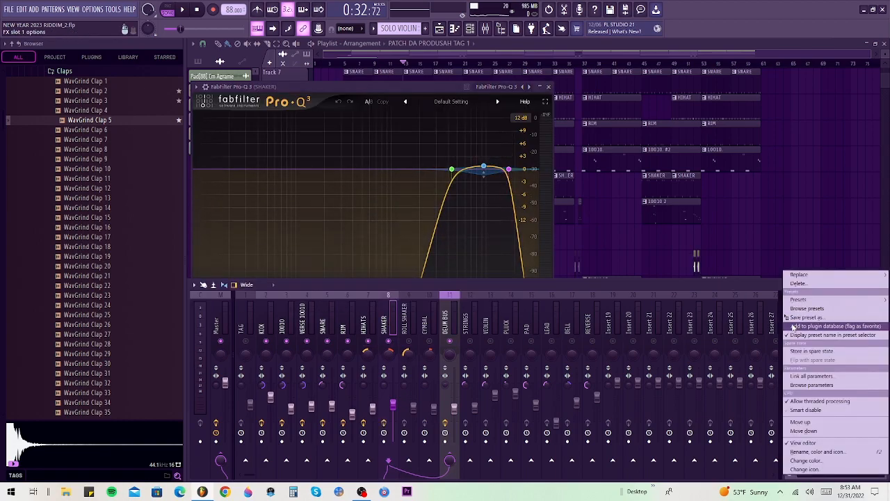
drag(794, 318, 407, 321)
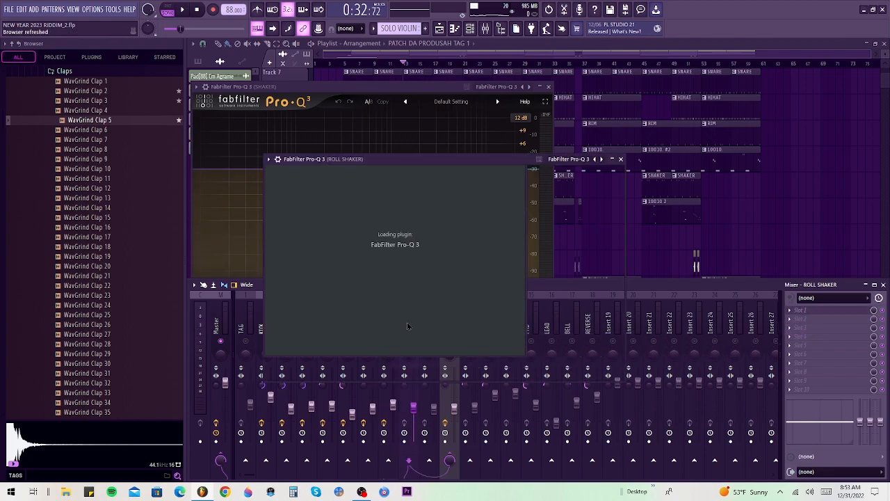
click(804, 310)
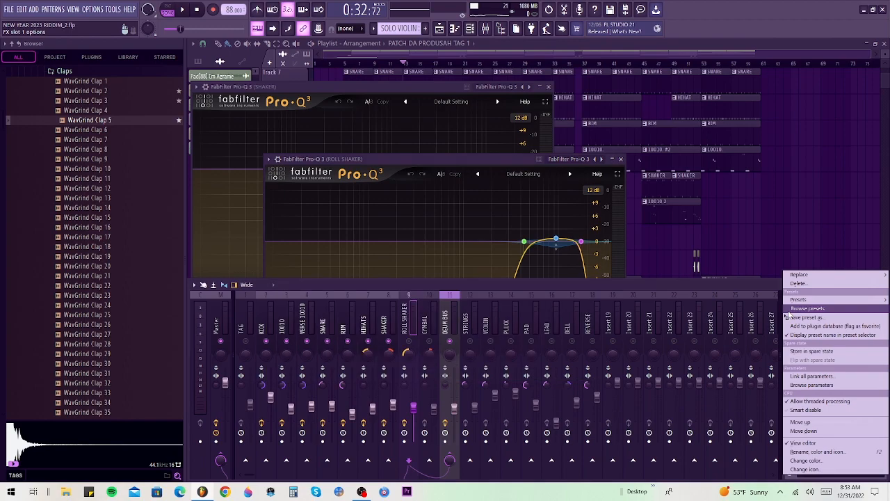
drag(795, 318, 422, 329)
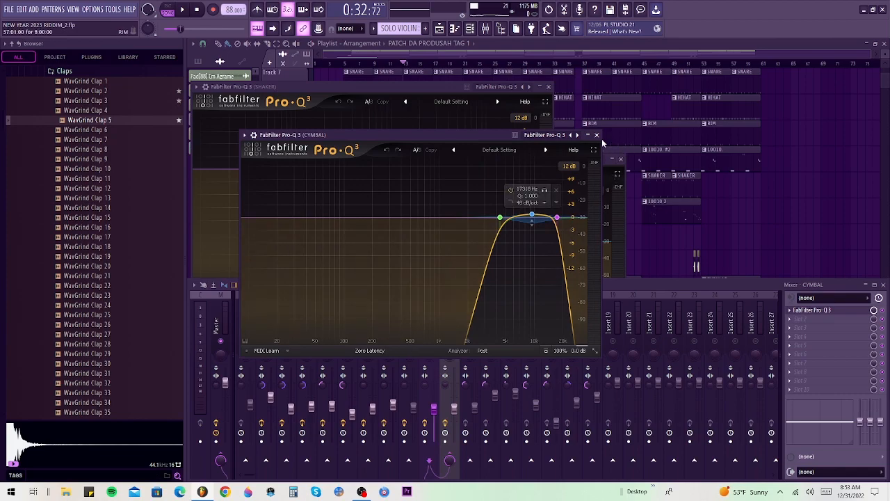
click(596, 135)
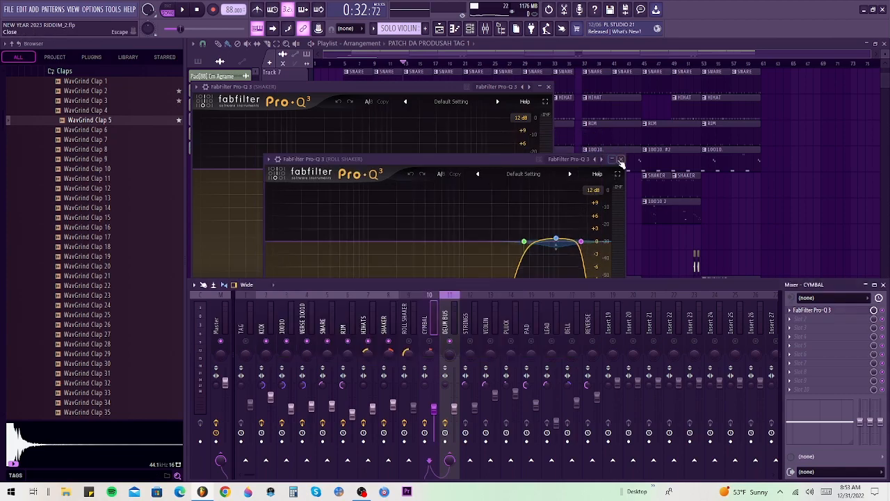
click(549, 87)
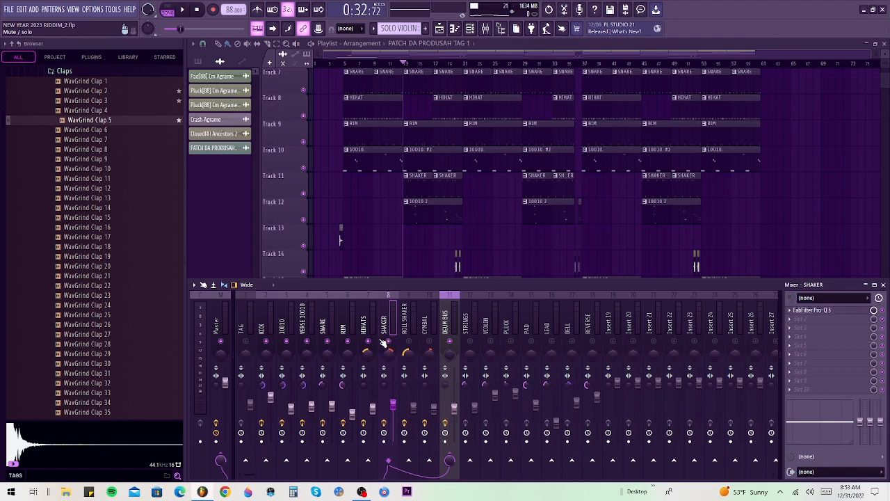
Step: During playback, set the SHAKER EQ's low cut to about 2837 Hz and its bell to about 7062 Hz at +1.31 dB
key(space)
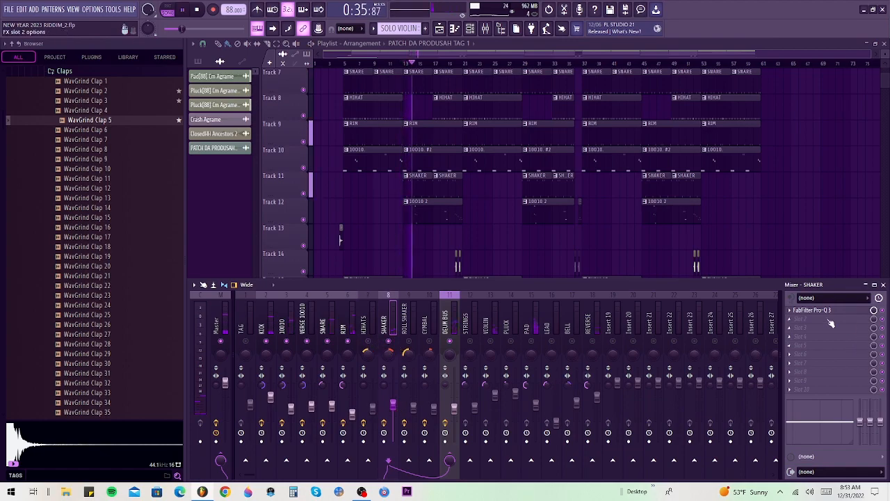
click(807, 313)
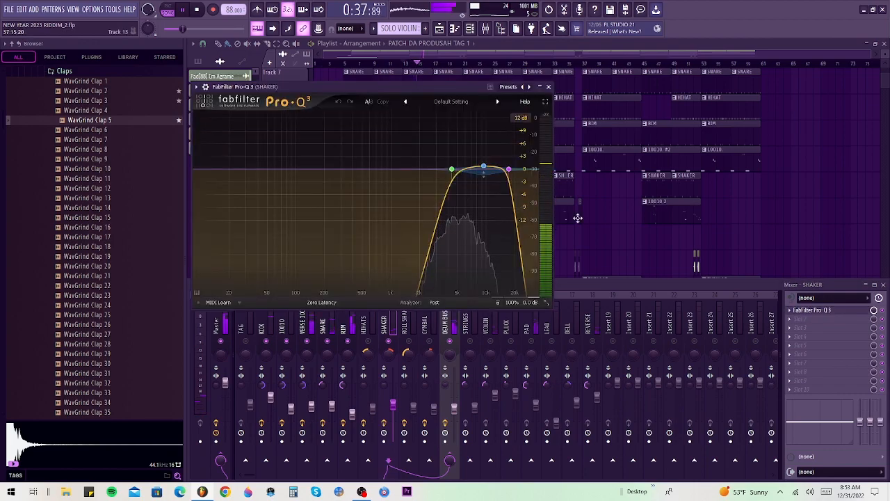
drag(452, 169, 434, 167)
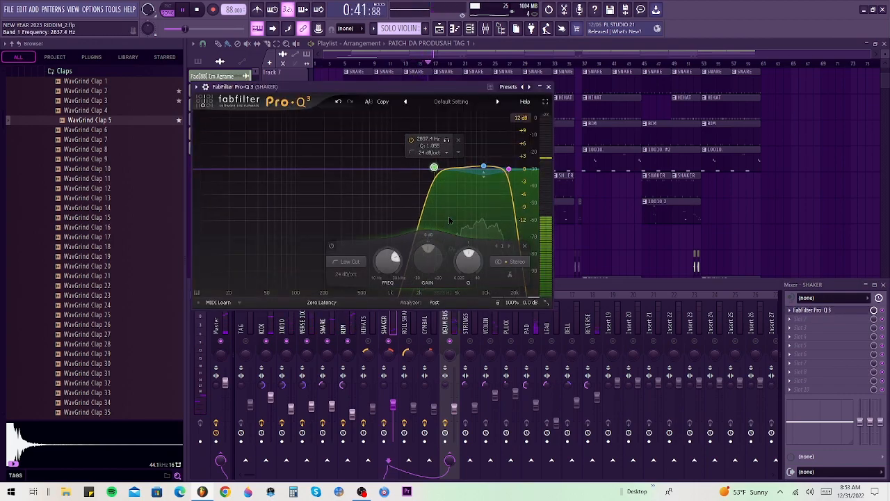
click(484, 169)
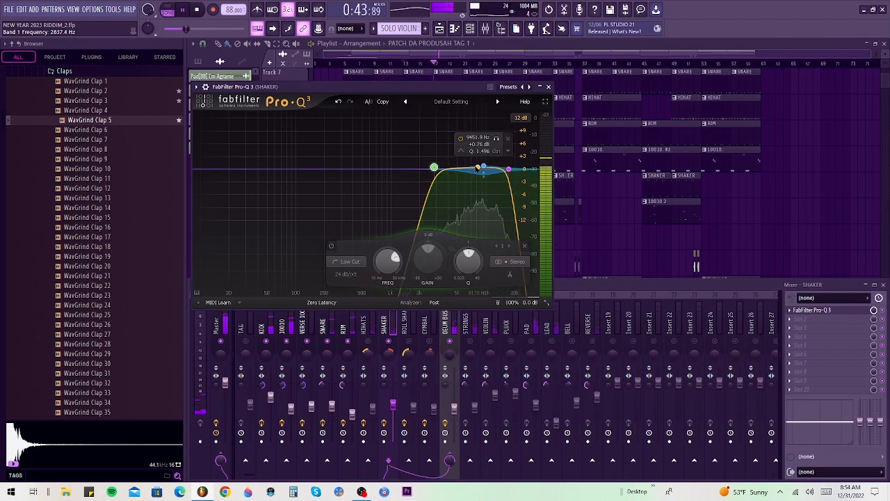
click(484, 168)
drag(477, 165, 473, 164)
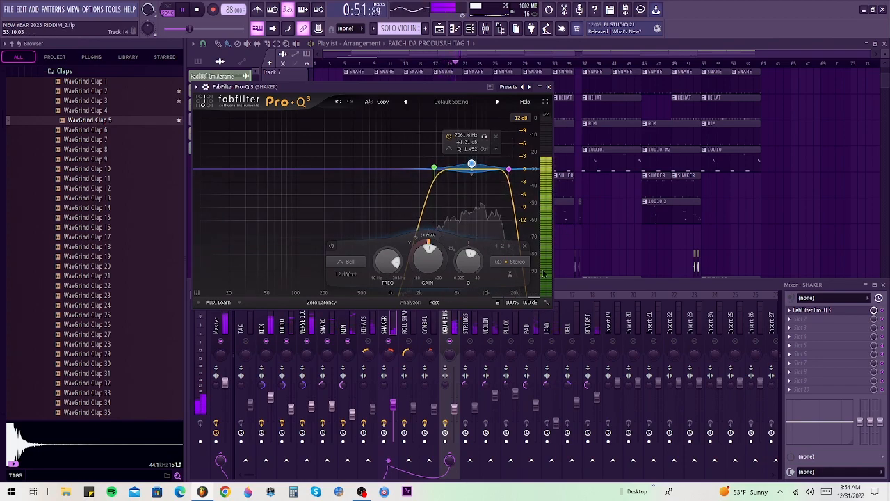
click(548, 86)
key(space)
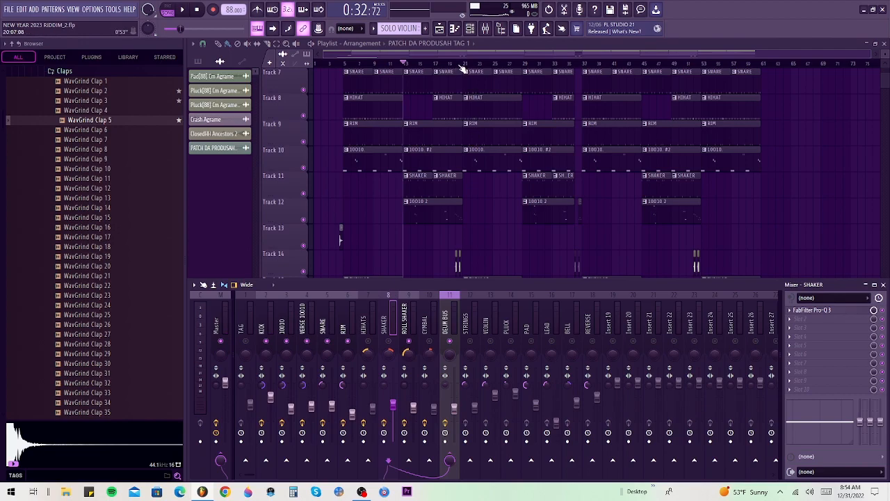
Step: Move the playback position just before the first roll clips on Track 14 and play them with the ROLL SHAKER EQ open
click(460, 66)
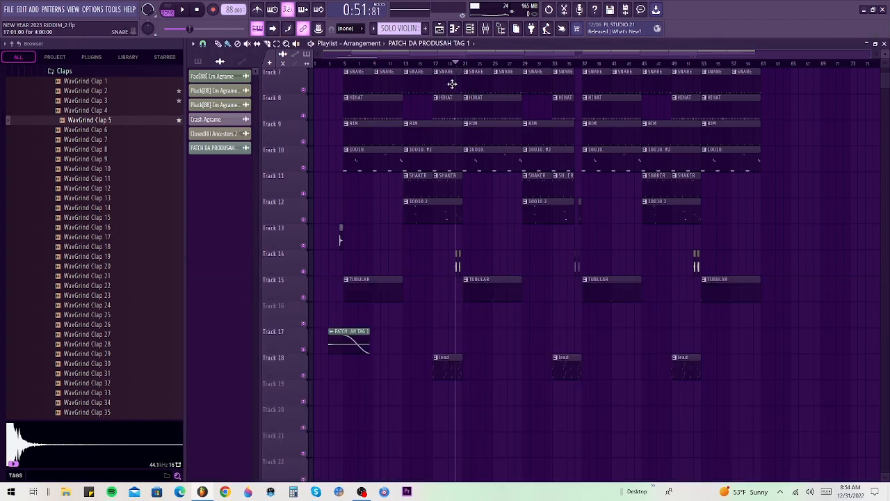
click(486, 28)
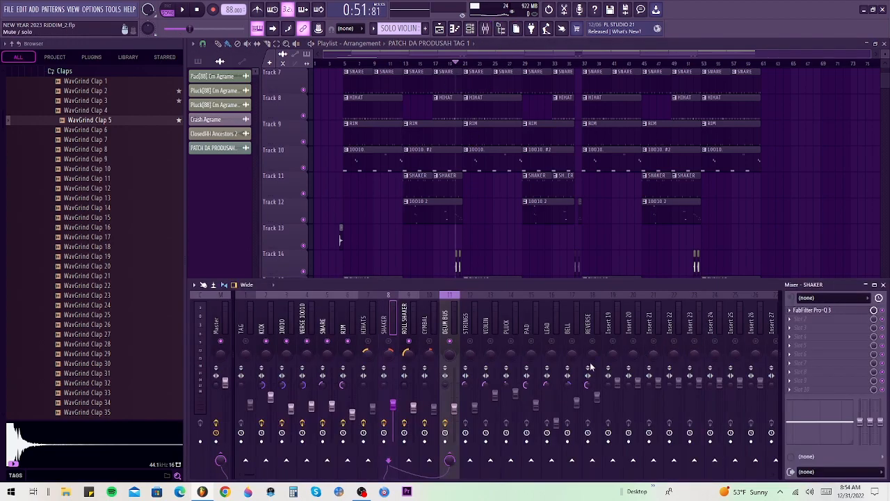
click(412, 320)
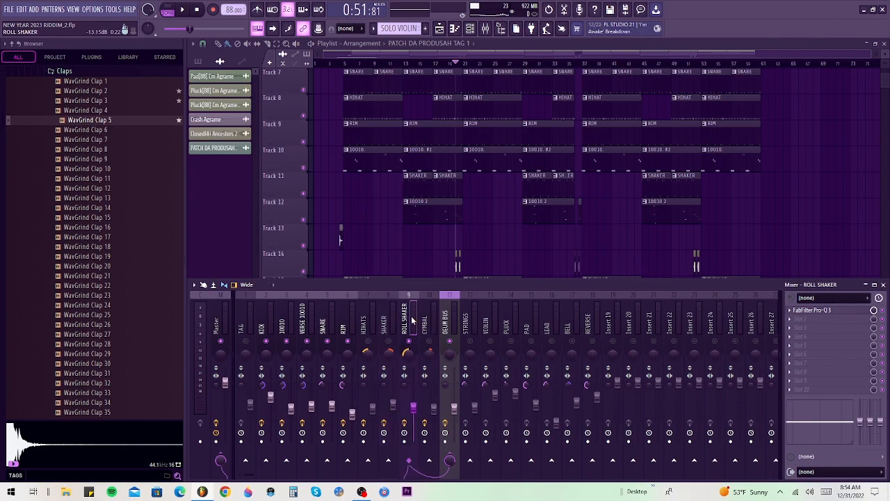
click(811, 311)
key(space)
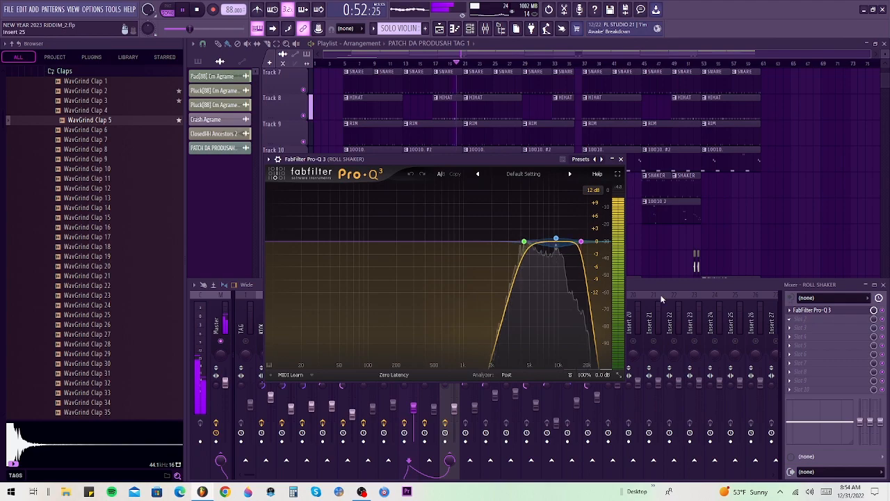
Step: Lower the ROLL SHAKER EQ's low cut frequency and move its bell to about 6752 Hz at +0.55 dB, auditioning the roll
key(space)
click(524, 242)
drag(524, 242, 542, 240)
key(space)
key(space)
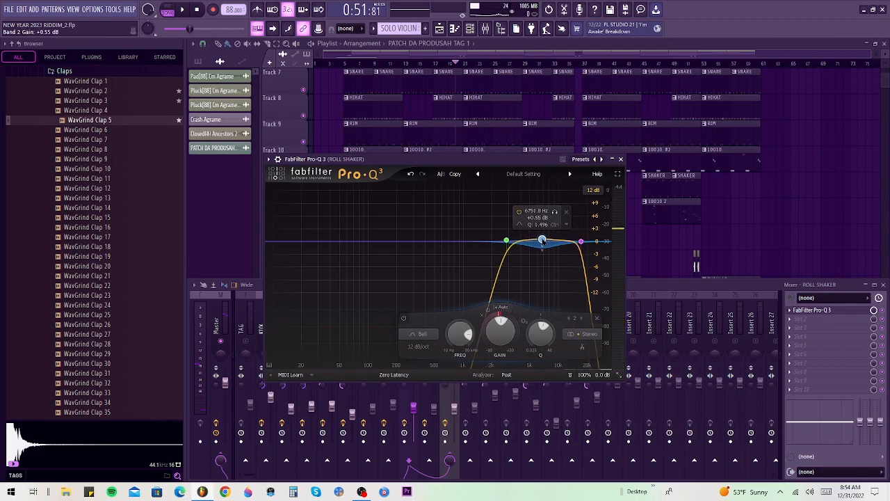
key(space)
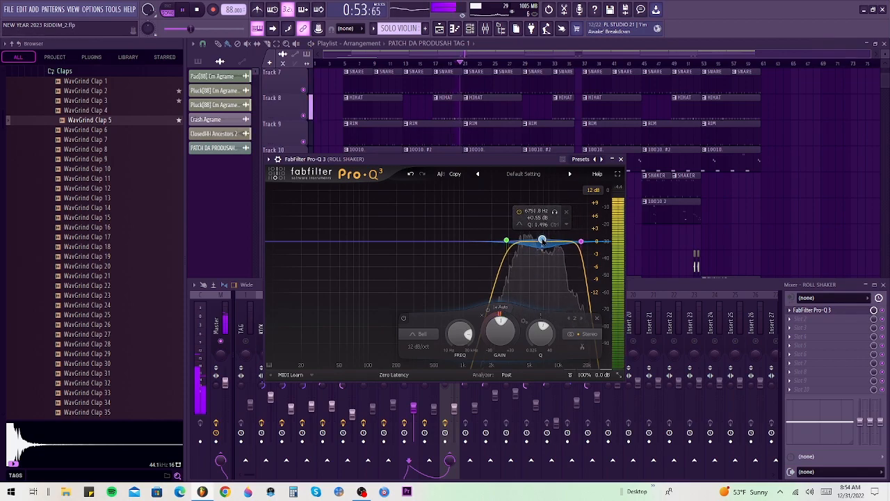
Step: Set the ROLL SHAKER EQ's high cut to about 14637 Hz, audition it, and close the EQ window
key(space)
drag(580, 243, 575, 243)
key(space)
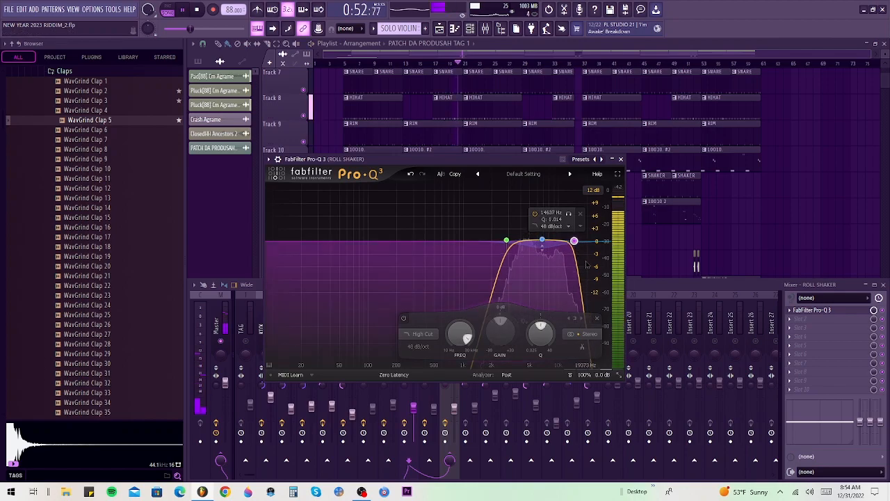
key(space)
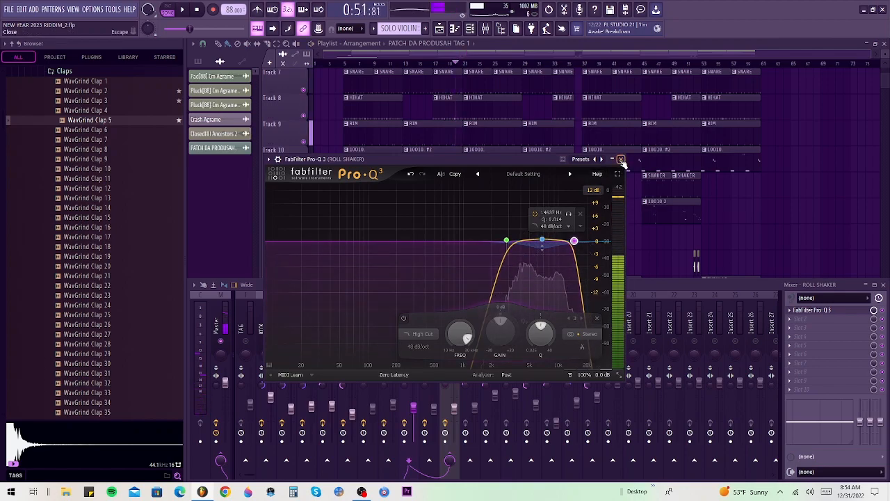
click(621, 159)
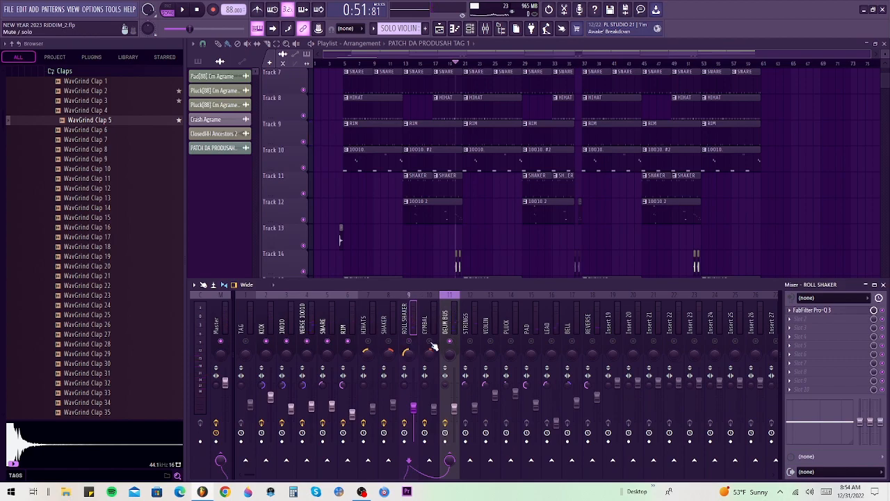
Step: Move the playback position just before the Track 13 crash clip and open the CYMBAL EQ, placing its window below the playlist clips
click(430, 317)
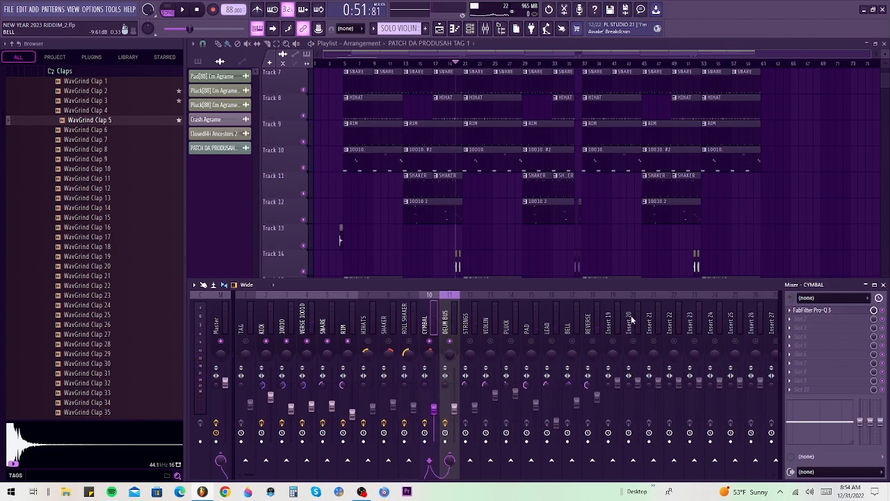
click(801, 313)
drag(442, 133, 429, 265)
click(337, 67)
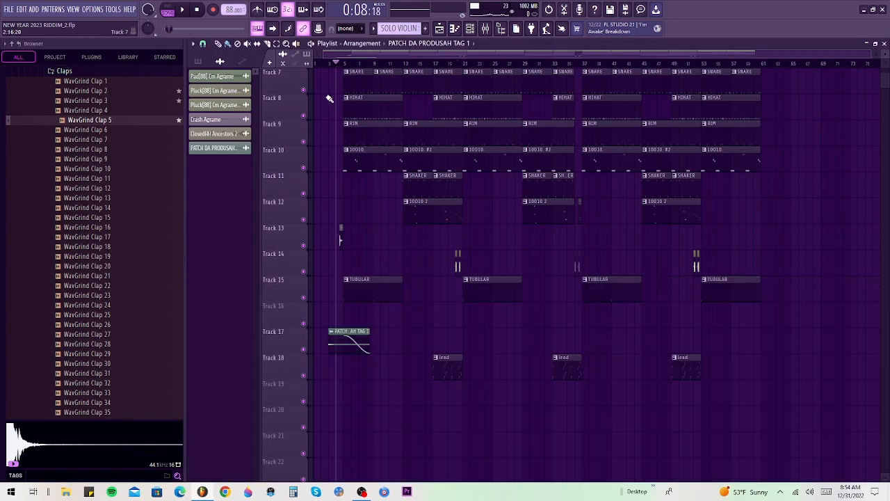
click(485, 28)
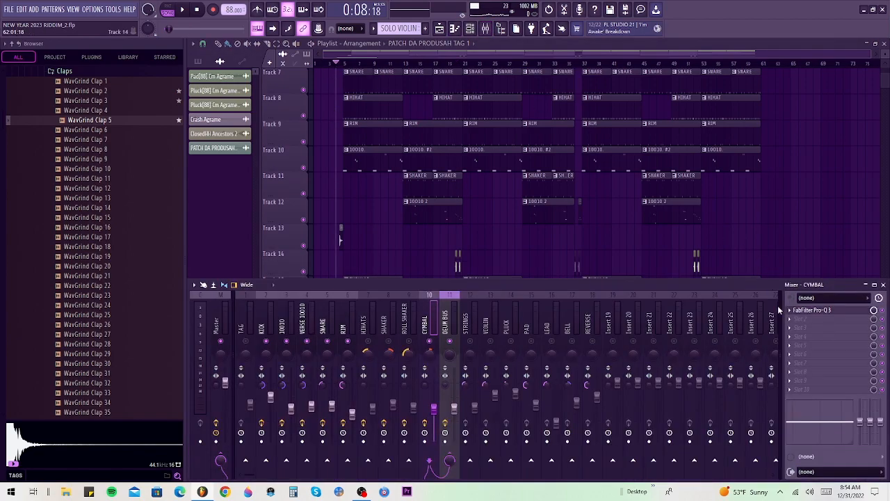
click(811, 309)
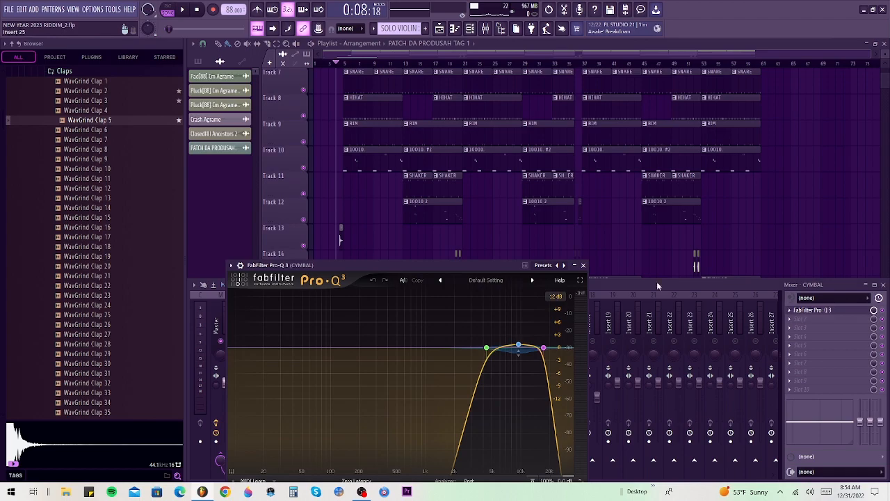
Step: Lower the CYMBAL EQ's low cut to about 1034 Hz while auditioning the crash, with the EQ window moved over the playlist
drag(481, 269, 620, 147)
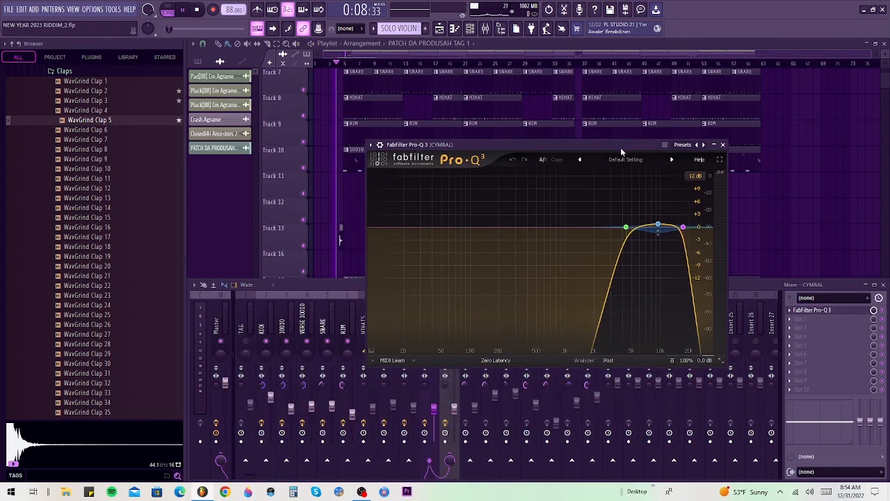
mouse_move(626, 228)
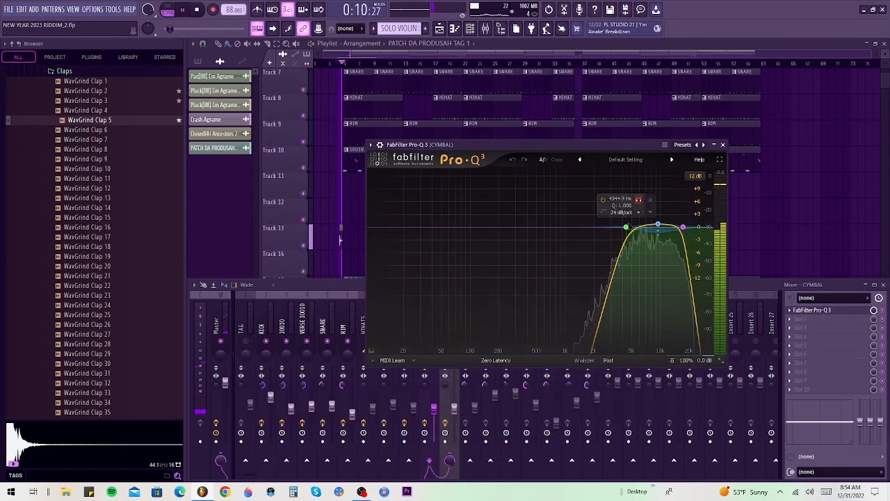
drag(627, 227, 578, 231)
mouse_move(633, 202)
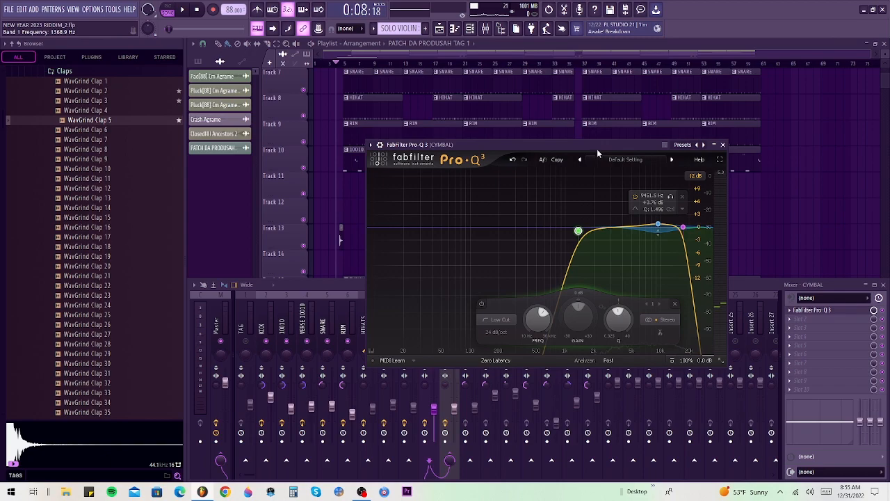
drag(595, 144, 590, 136)
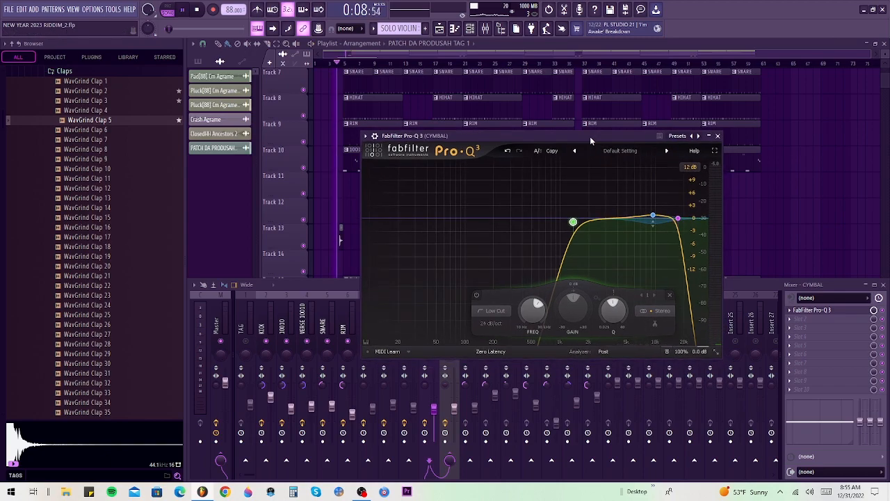
mouse_move(606, 215)
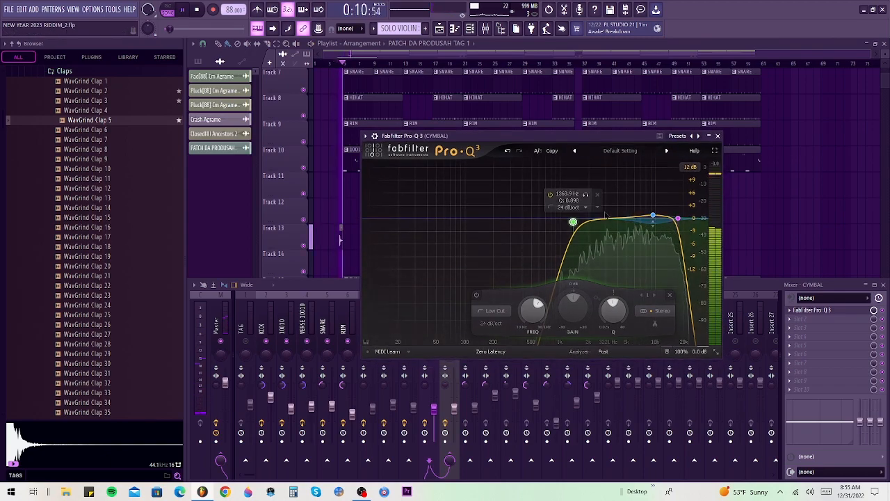
drag(572, 222, 561, 222)
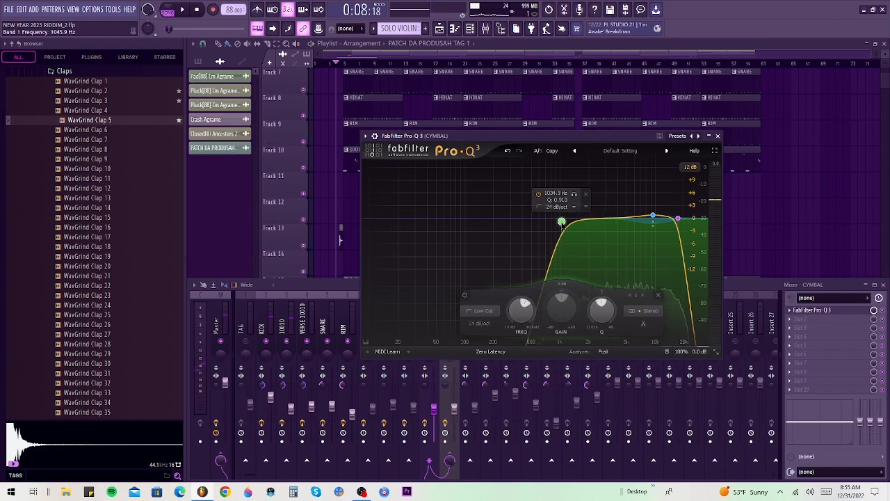
Step: Move the CYMBAL EQ's bell to about 4076 Hz at +1.31 dB and its high cut to about 19157 Hz, auditioning the crash
drag(653, 216, 618, 214)
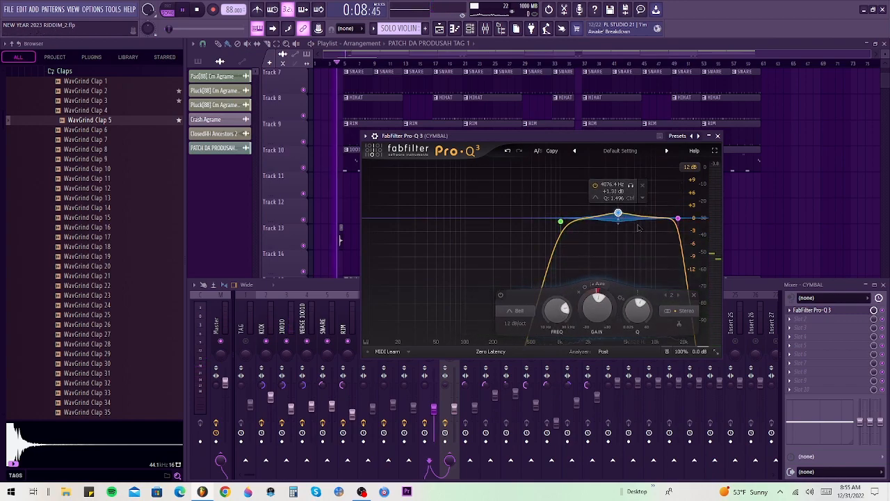
drag(678, 219, 683, 220)
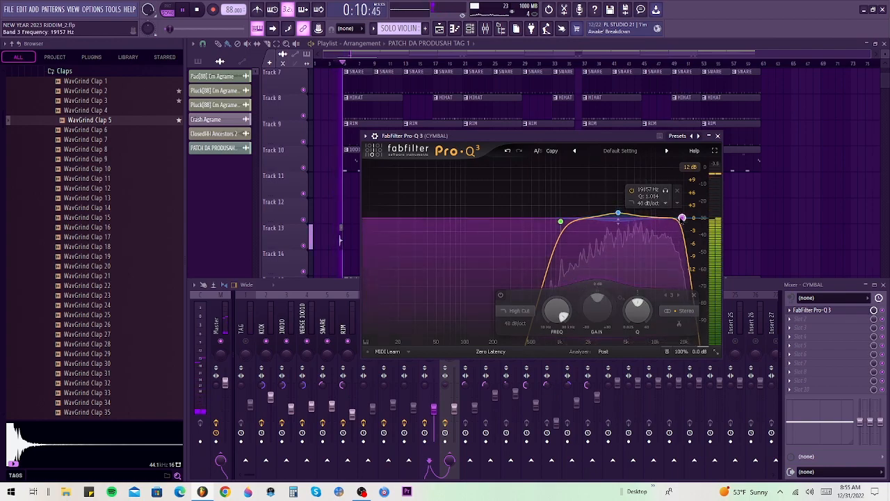
key(space)
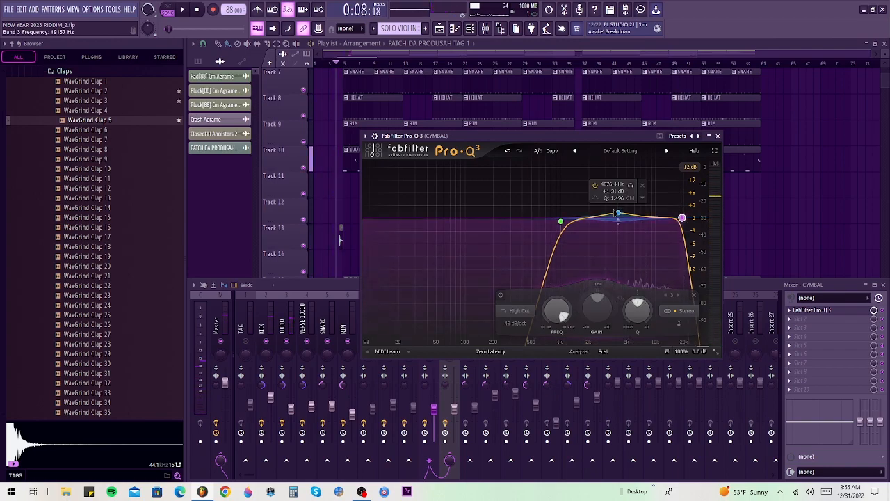
Step: Widen the CYMBAL EQ's bell to a Q of 0.417, close the EQ window and audition the mix
scroll(618, 215, down, 5)
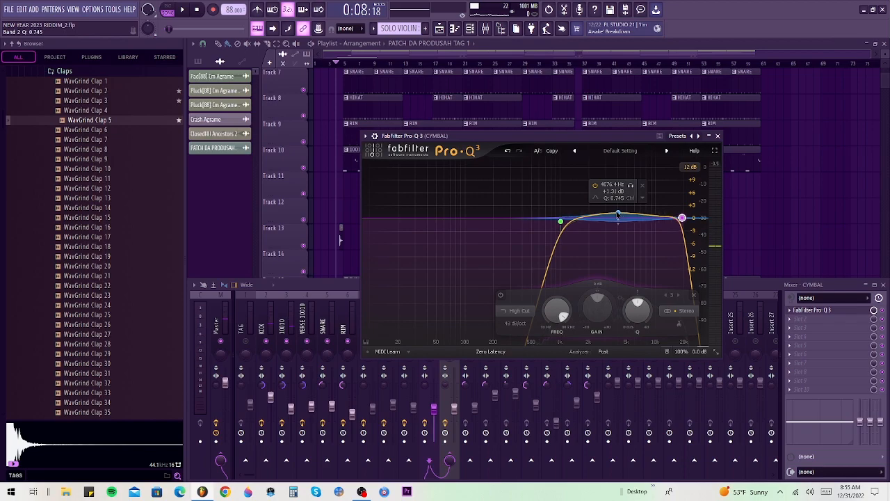
scroll(618, 216, down, 3)
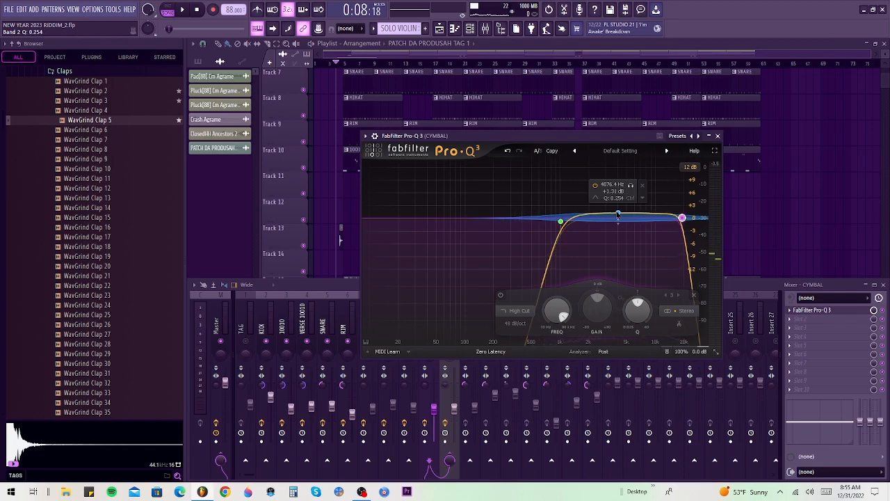
scroll(618, 216, up, 2)
key(space)
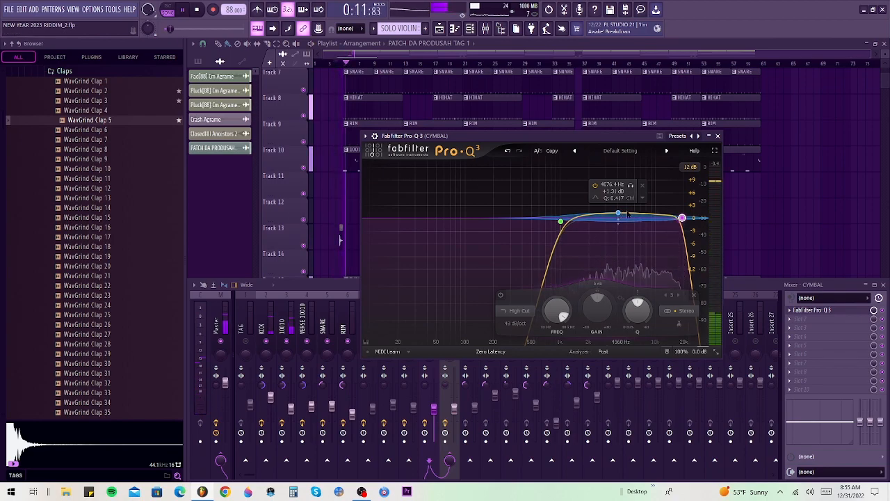
key(space)
click(718, 136)
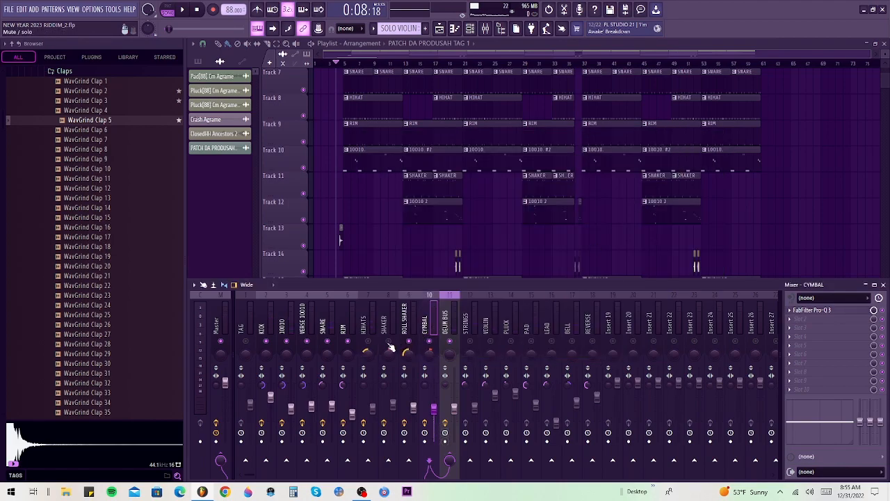
key(space)
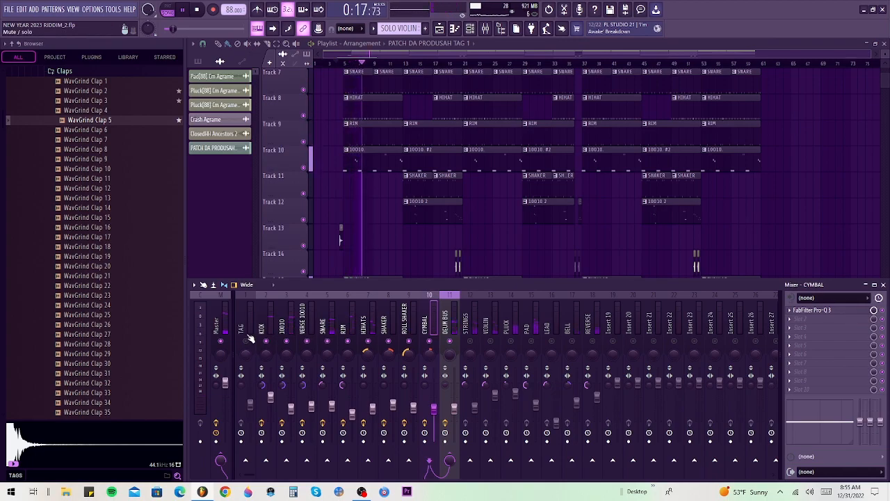
key(space)
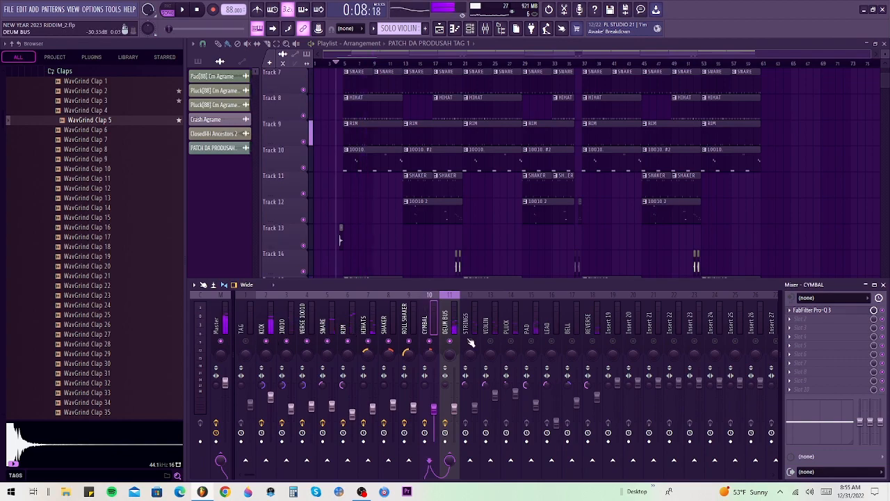
Step: Load FabFilter Pro-Q 3 in the first effect slot of the STRINGS track and move its window above the mixer
click(472, 326)
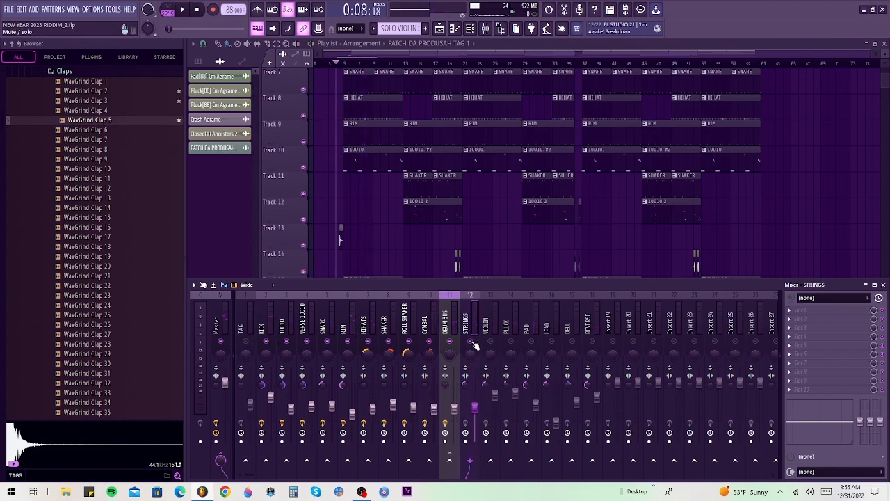
click(794, 314)
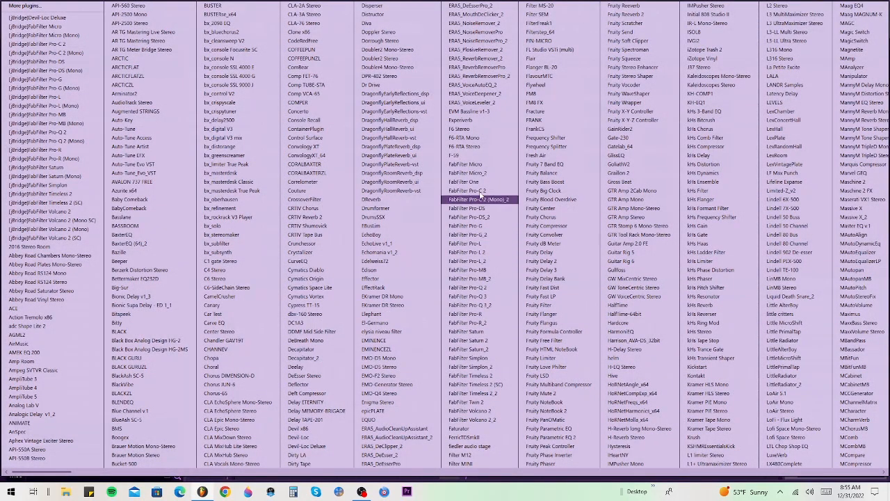
click(480, 298)
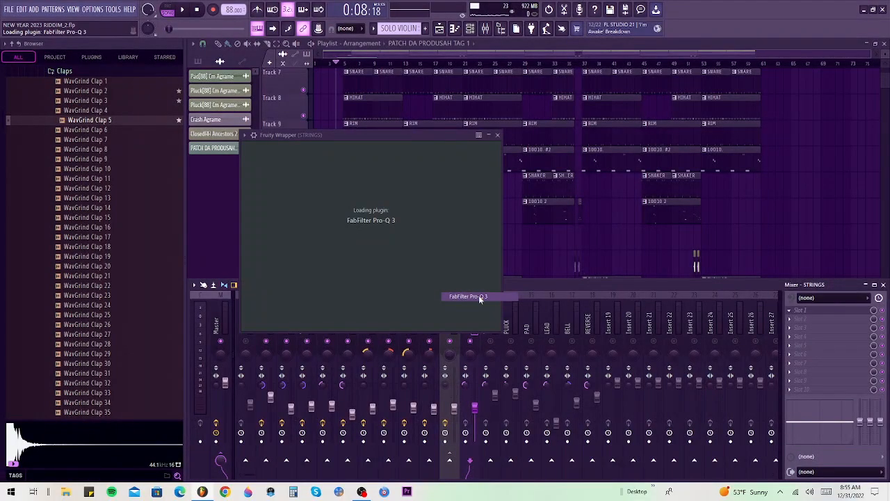
drag(399, 138, 474, 64)
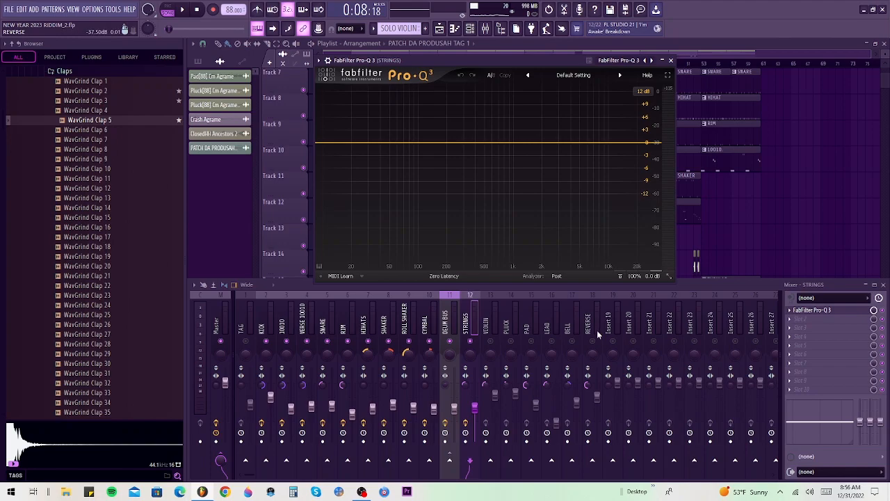
Step: Copy the default FabFilter Pro-Q 3 onto the first effect slot of the VIOLIN, PLUCK, PAD and LEAD tracks
click(792, 313)
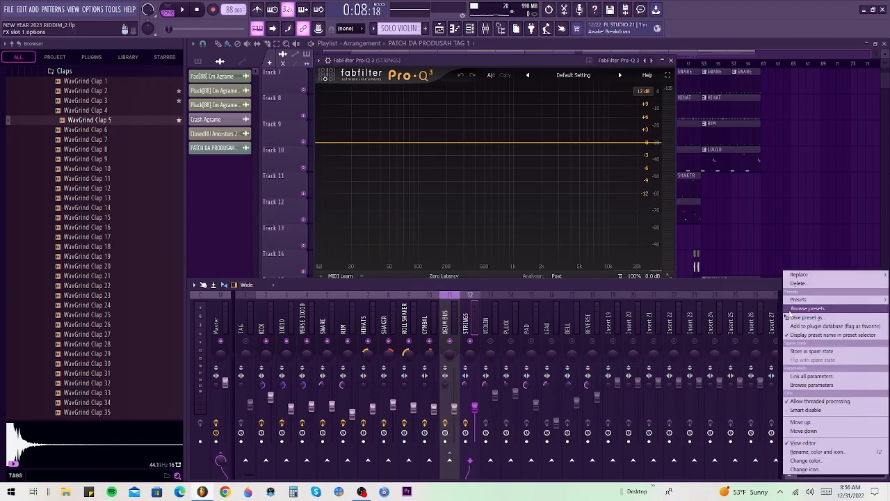
drag(796, 318, 491, 322)
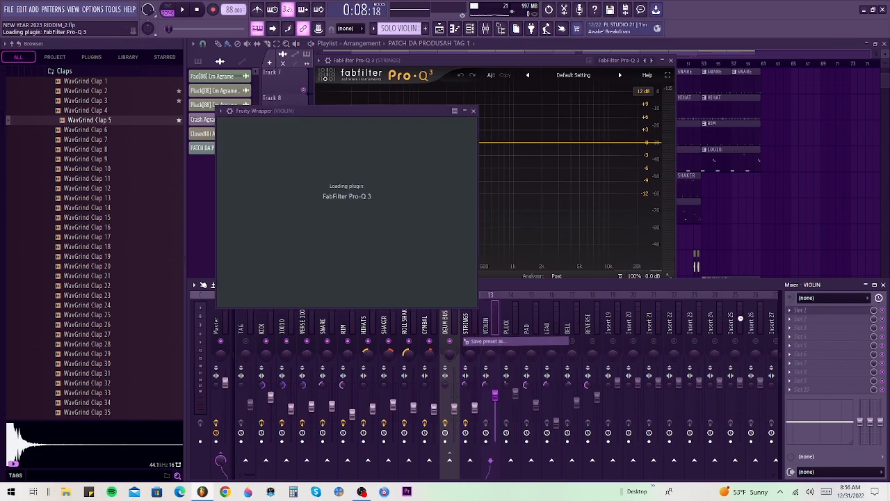
click(793, 313)
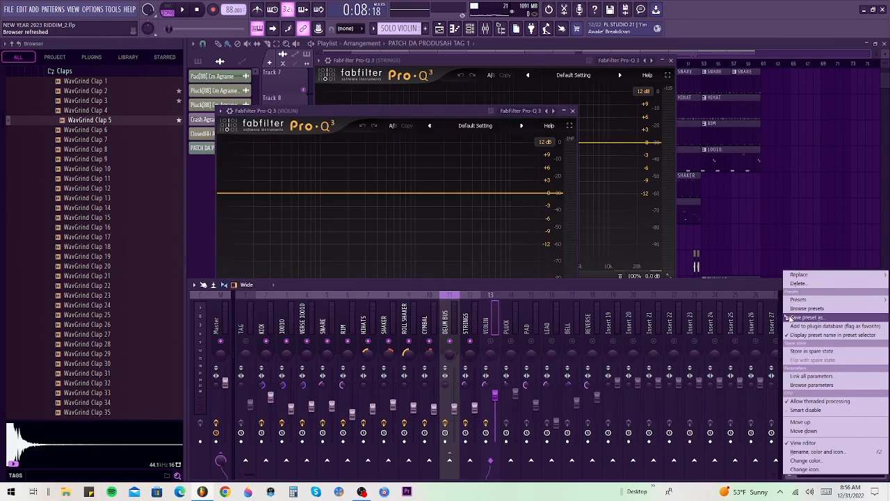
drag(788, 318, 507, 340)
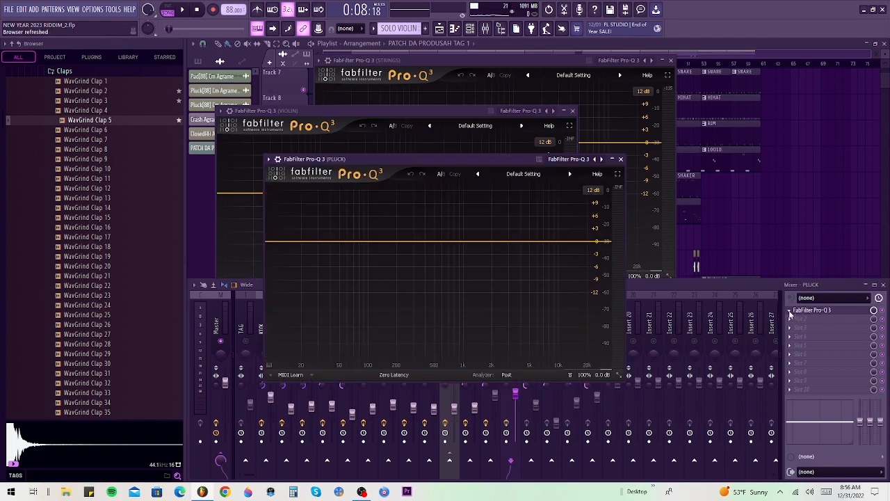
click(791, 314)
drag(791, 314, 529, 325)
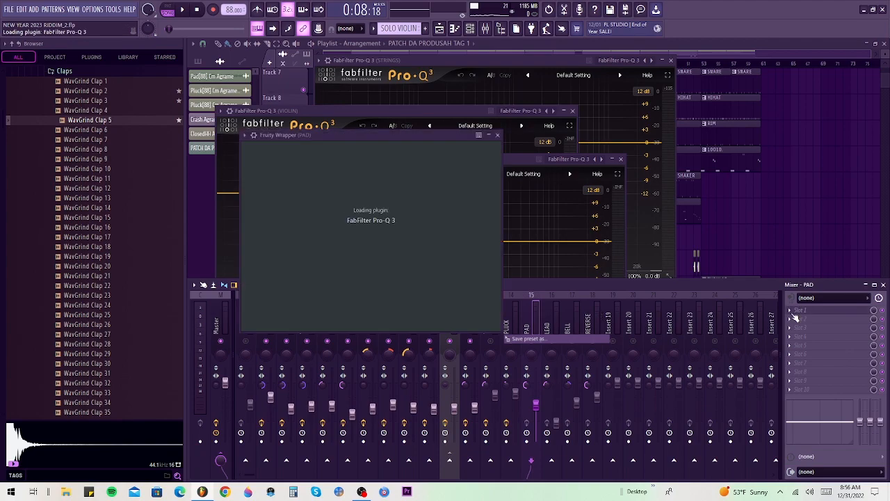
click(792, 315)
drag(791, 316, 548, 324)
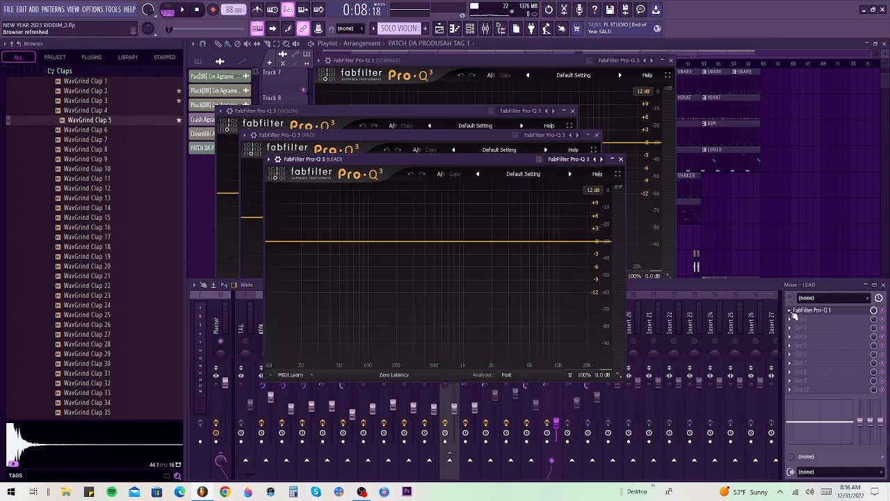
click(791, 312)
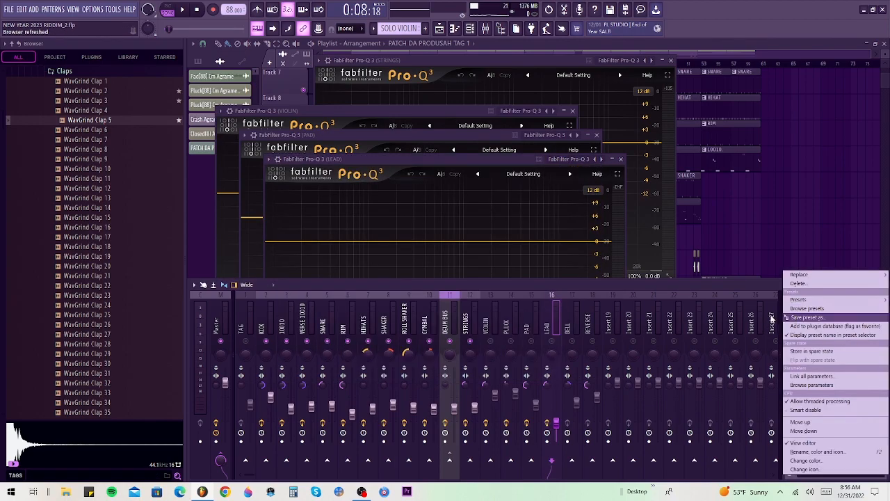
click(787, 318)
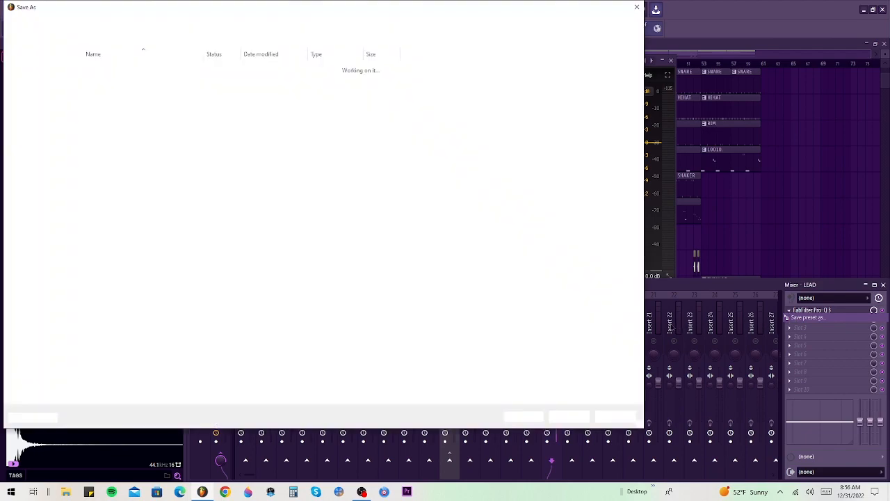
click(636, 8)
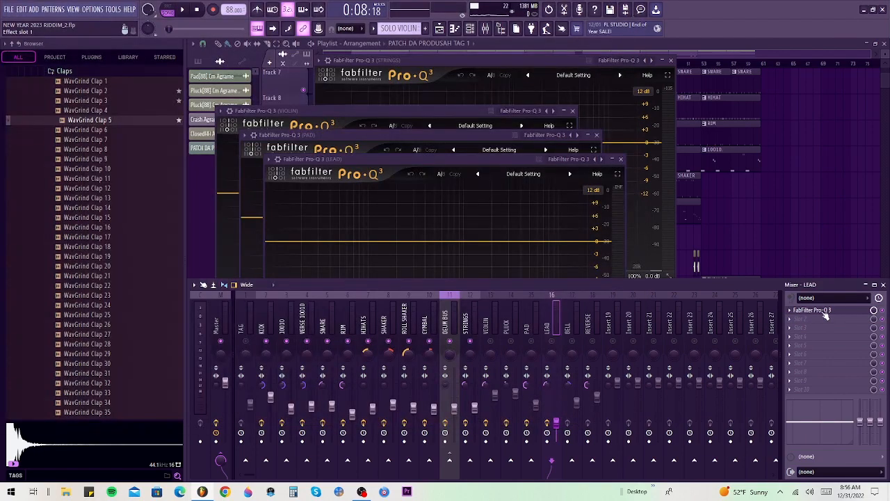
Step: Copy the LEAD track's FabFilter Pro-Q 3 onto the first effect slot of the BELL and REVERSE tracks
click(791, 312)
drag(791, 318, 569, 321)
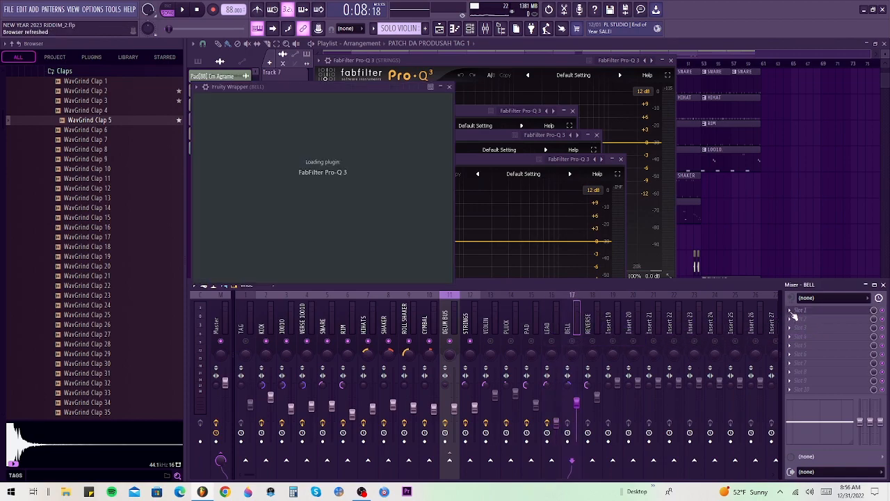
click(790, 311)
drag(787, 317, 590, 315)
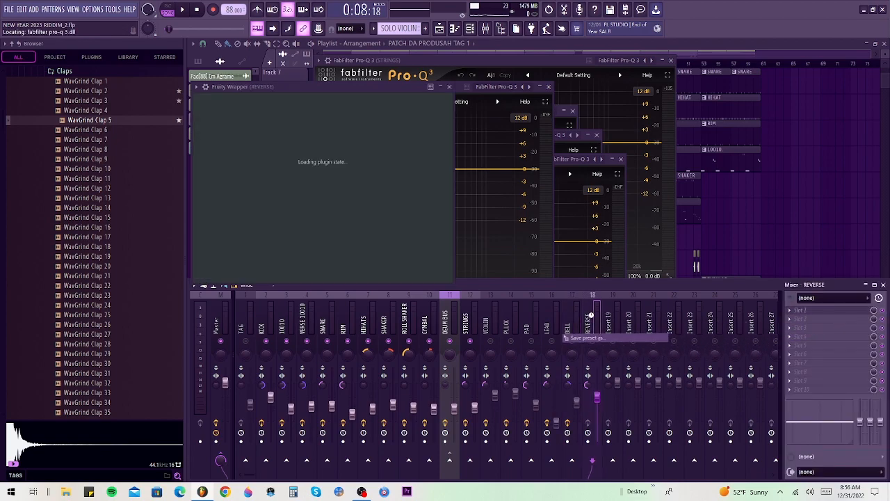
Step: Close the open FabFilter Pro-Q 3 windows of the melodic tracks while playing the mix
click(549, 87)
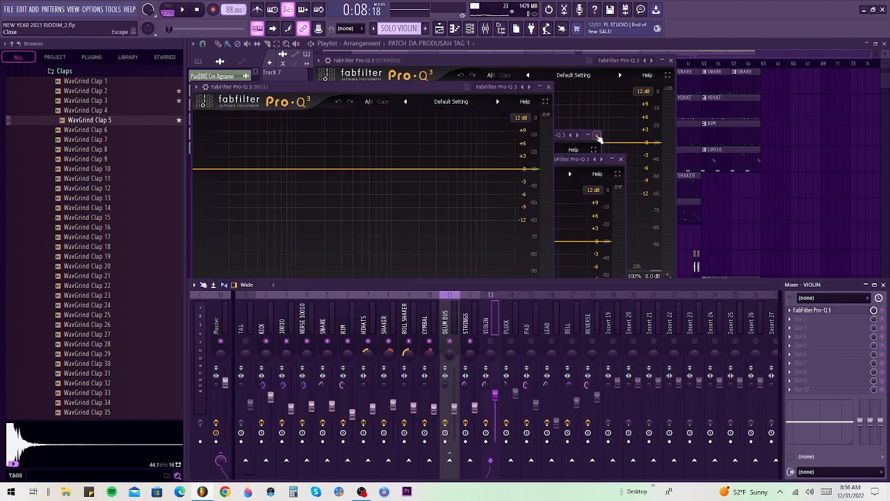
click(597, 135)
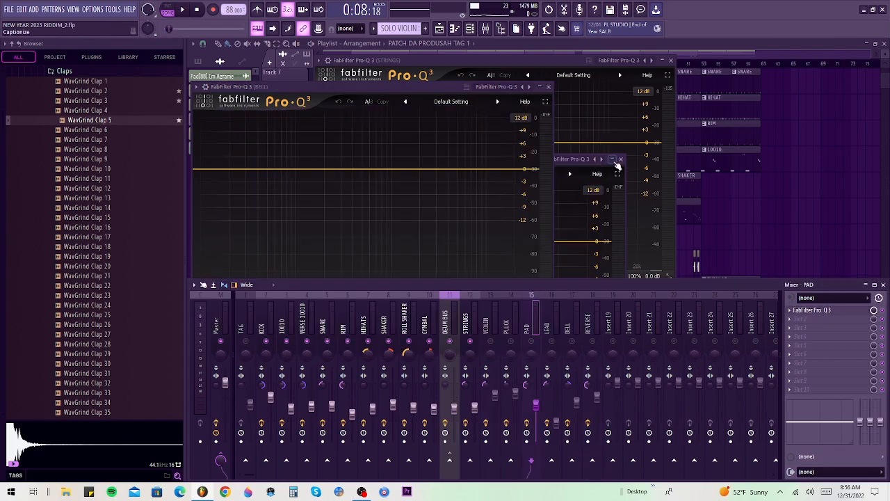
click(549, 86)
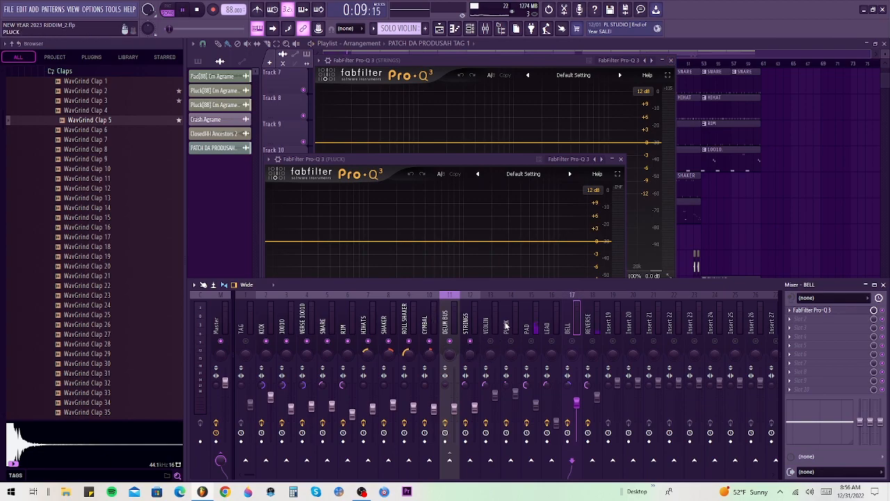
click(475, 327)
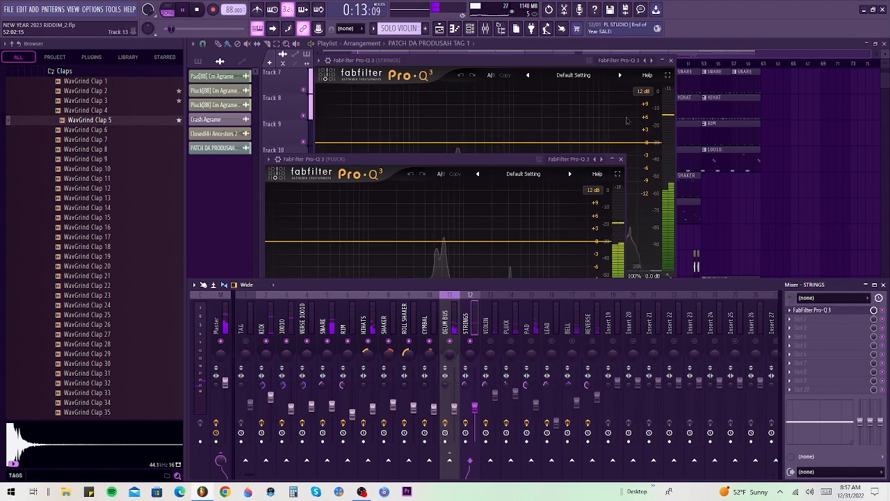
click(670, 60)
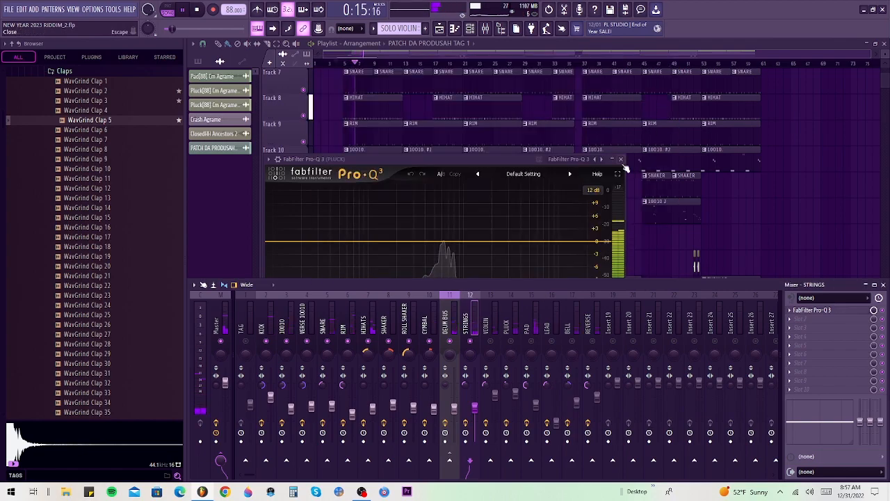
click(622, 158)
Step: On the STRINGS track's EQ, add bells of +2.07 dB at 273.29 Hz and +1.42 dB at 5456.2 Hz, plus a 24 dB/oct low cut
click(471, 327)
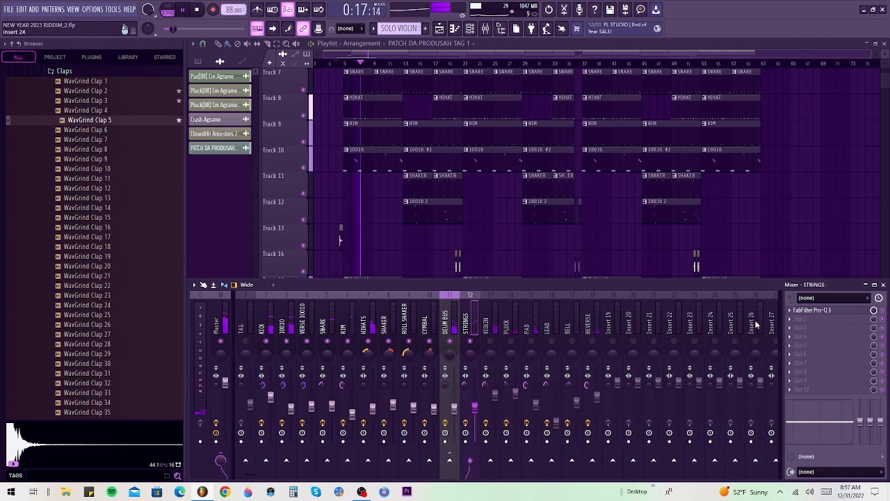
click(811, 310)
click(811, 310)
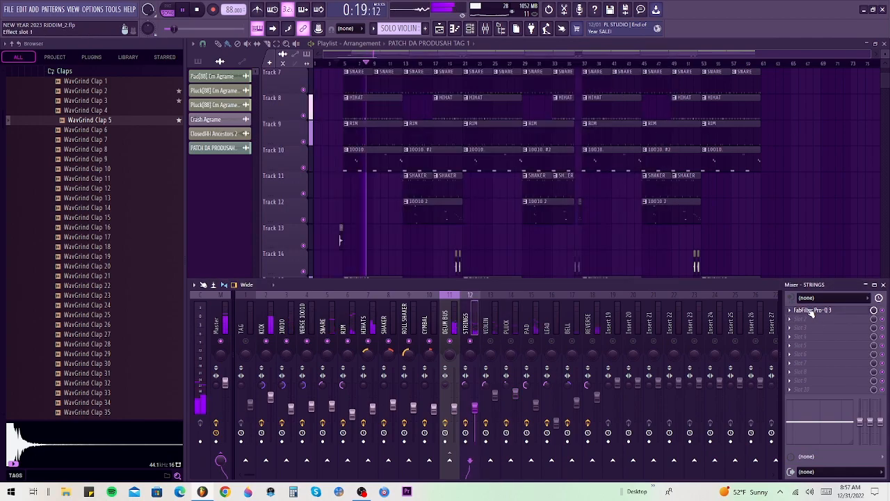
click(811, 310)
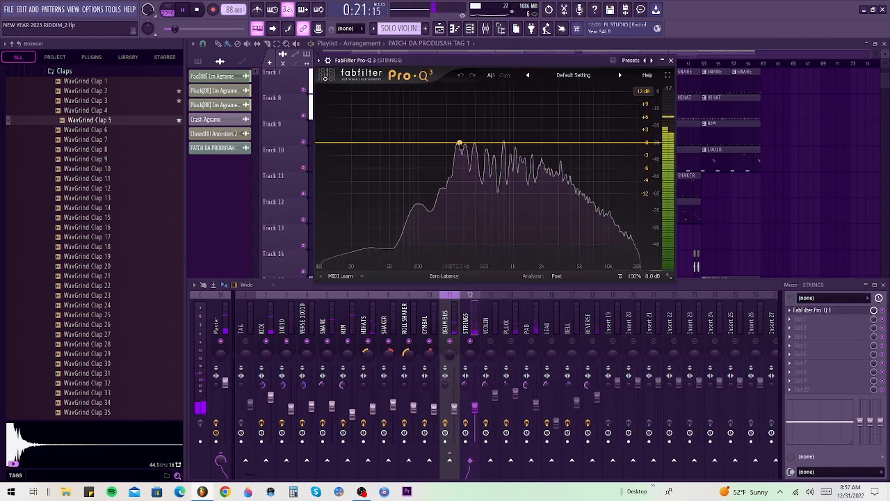
drag(457, 144, 459, 134)
drag(582, 143, 584, 138)
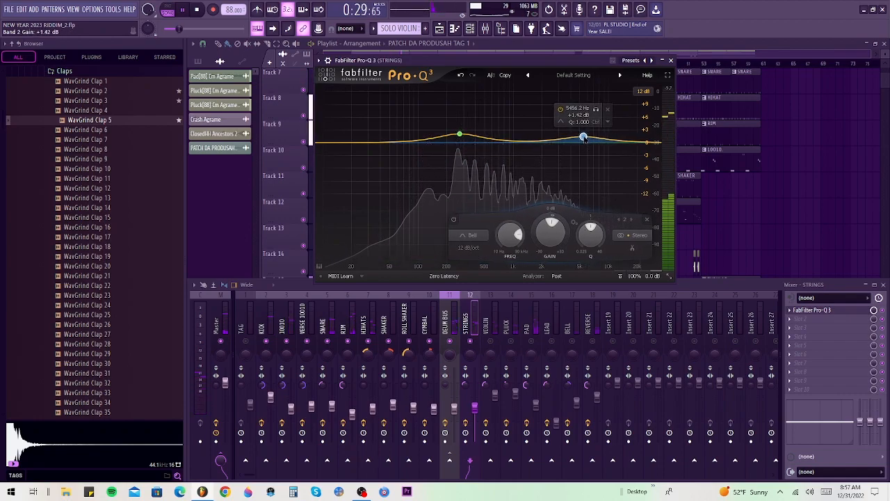
click(333, 143)
drag(353, 143, 426, 144)
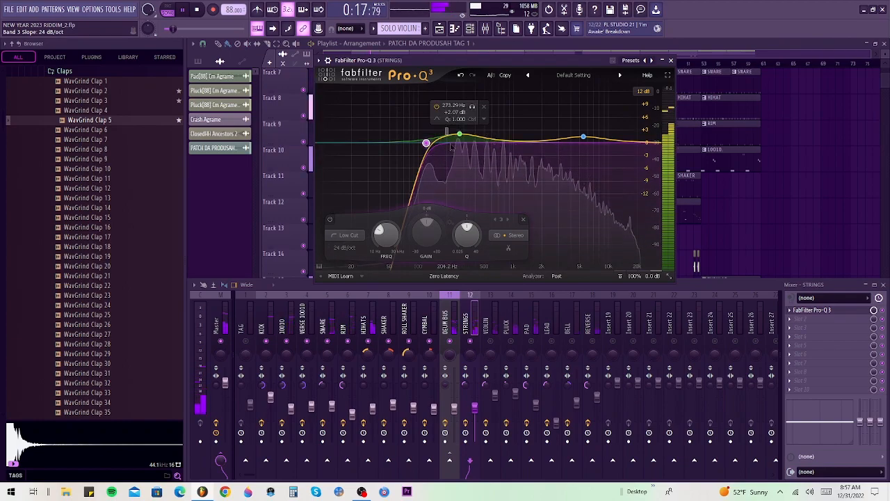
Step: Make both STRINGS EQ bells dynamic with a range of about -2.97 dB and stop playback
click(458, 134)
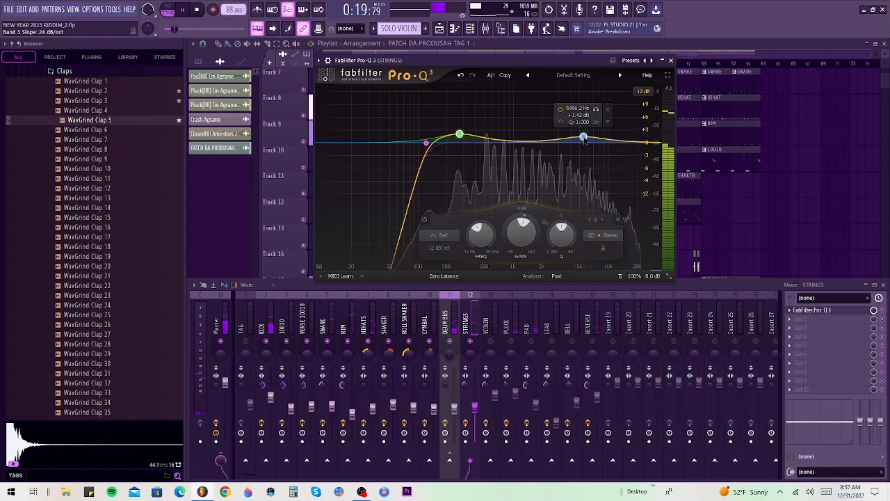
right_click(584, 137)
click(604, 164)
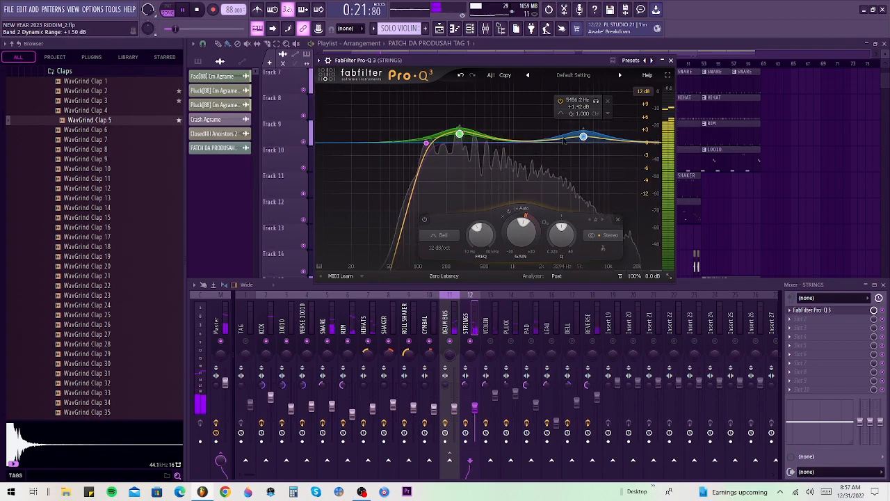
drag(583, 130, 584, 149)
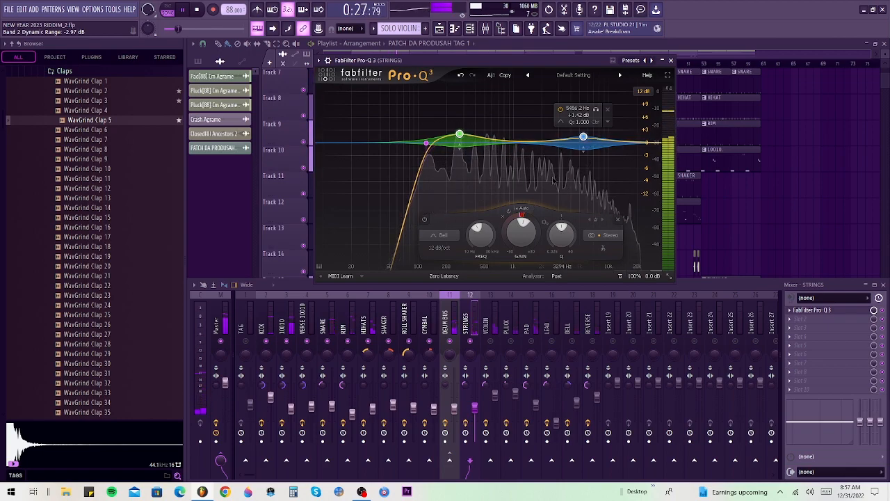
key(space)
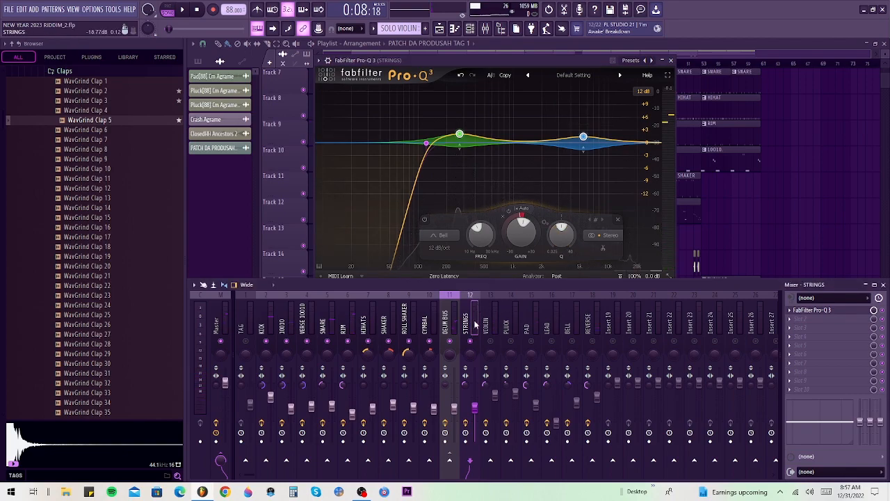
Step: Switch from the STRINGS track to VIOLIN, open the VIOLIN track's FabFilter Pro-Q 3 and close the STRINGS EQ window
click(491, 325)
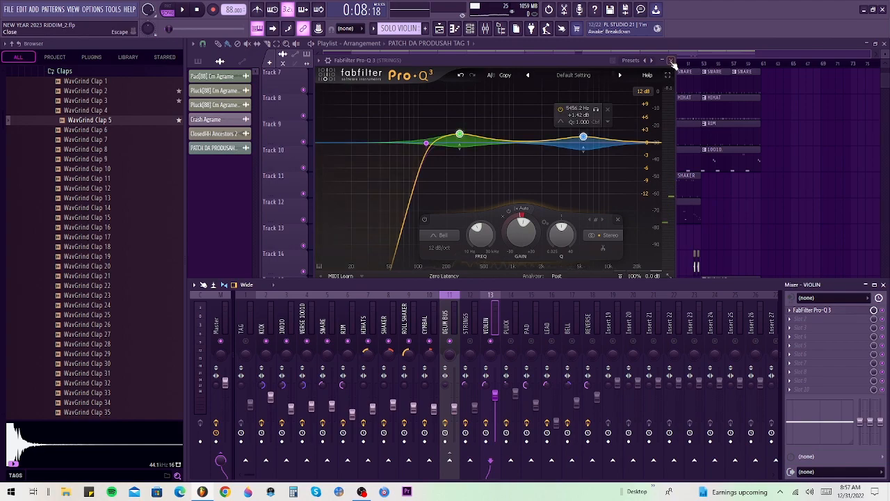
click(672, 61)
click(809, 311)
click(810, 311)
click(809, 311)
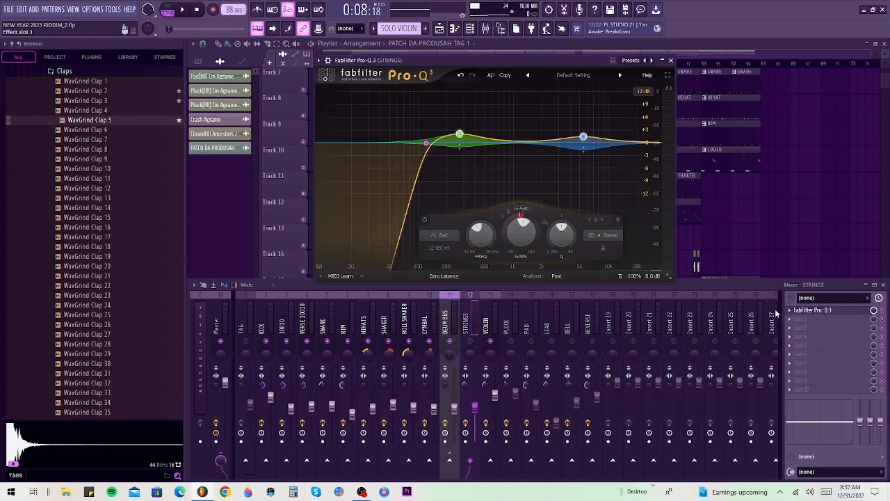
click(470, 319)
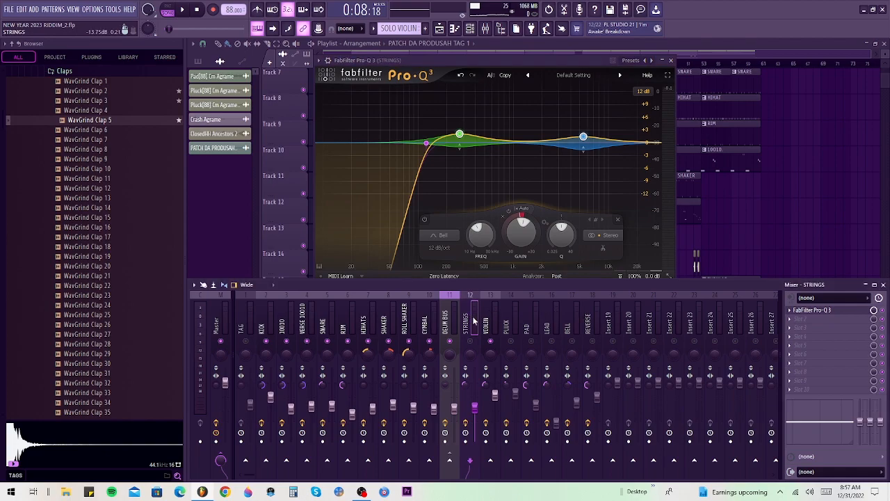
click(486, 323)
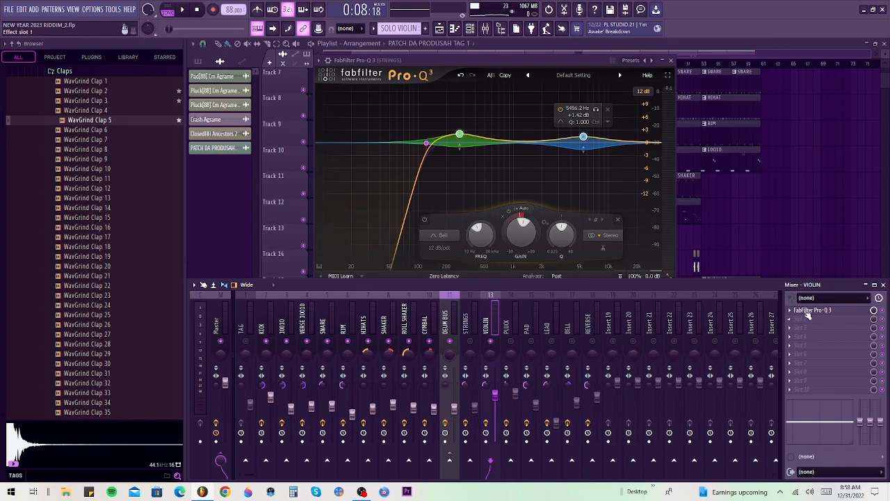
click(807, 311)
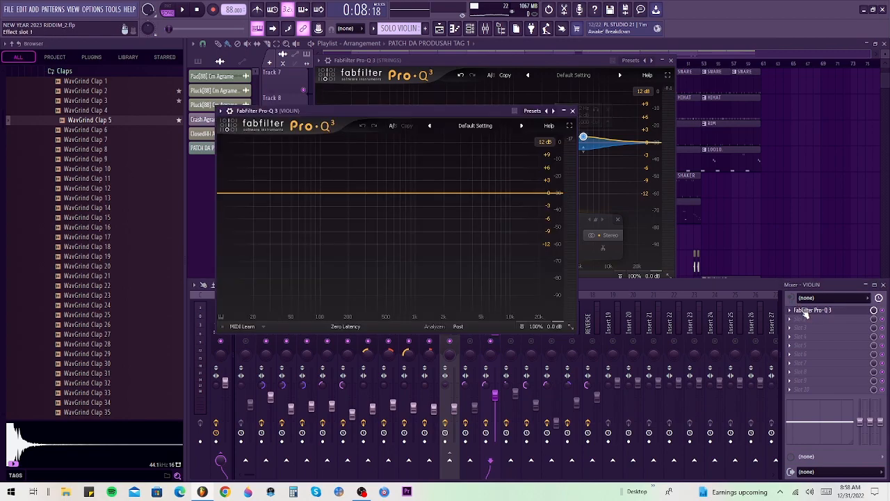
click(671, 60)
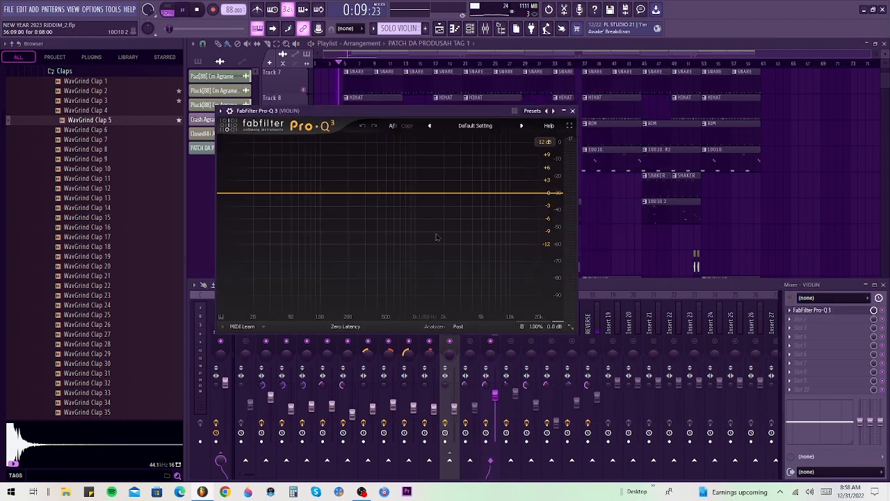
Step: Add a +1.64 dB bell at 1026.3 Hz with a Q of 0.645 to the VIOLIN EQ
drag(386, 109, 420, 113)
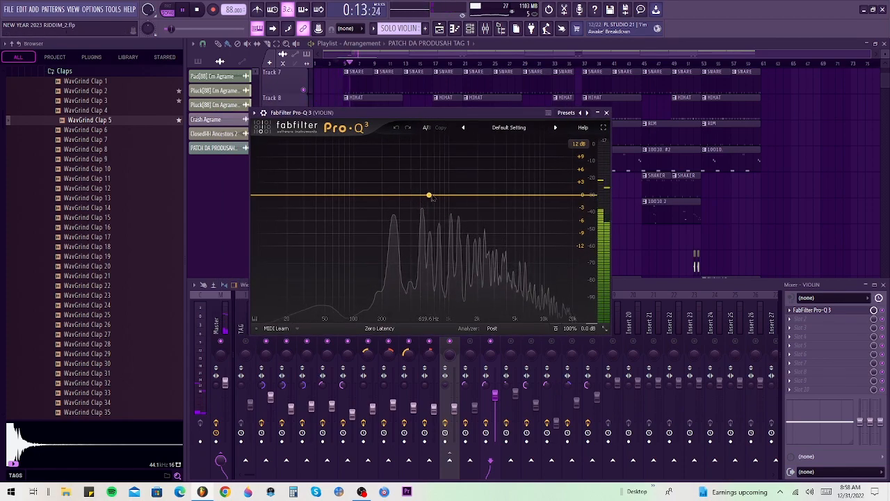
drag(446, 196, 450, 189)
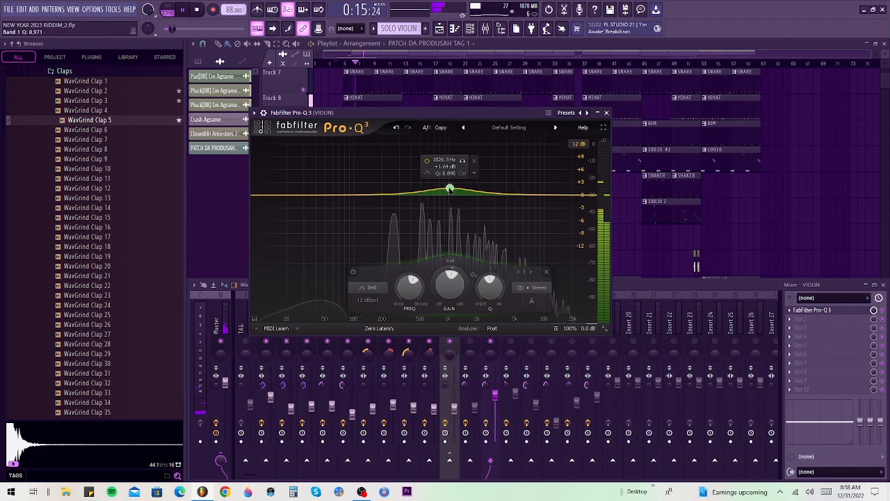
scroll(450, 188, down, 2)
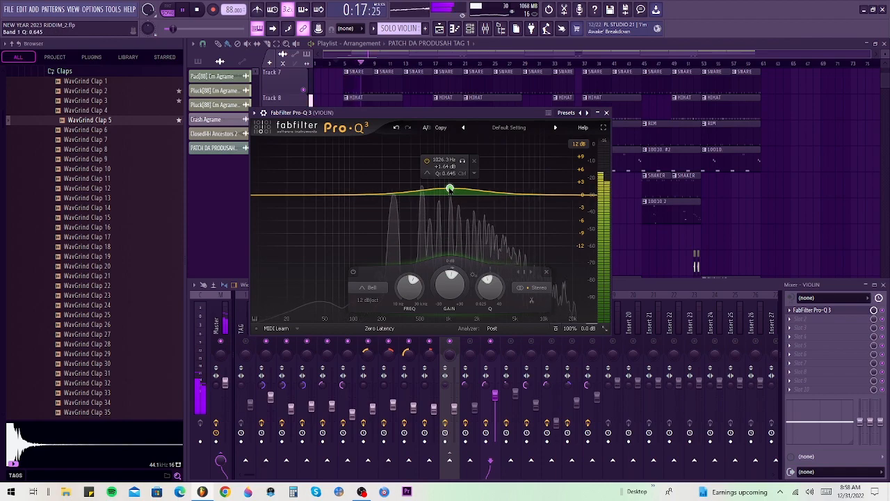
Step: Add a 36 dB/oct low cut at about 211 Hz and a 12 dB/oct high cut at 5275.7 Hz on VIOLIN, then close its EQ
drag(268, 197, 385, 201)
scroll(385, 201, up, 3)
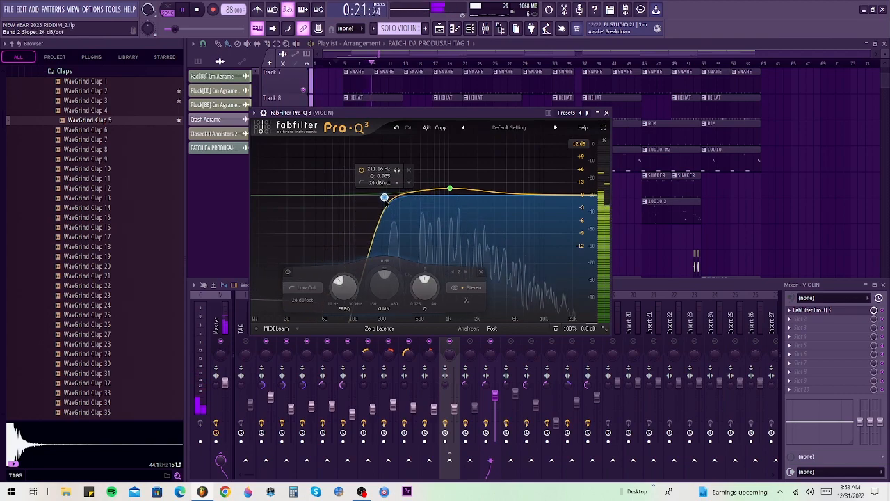
scroll(385, 201, up, 1)
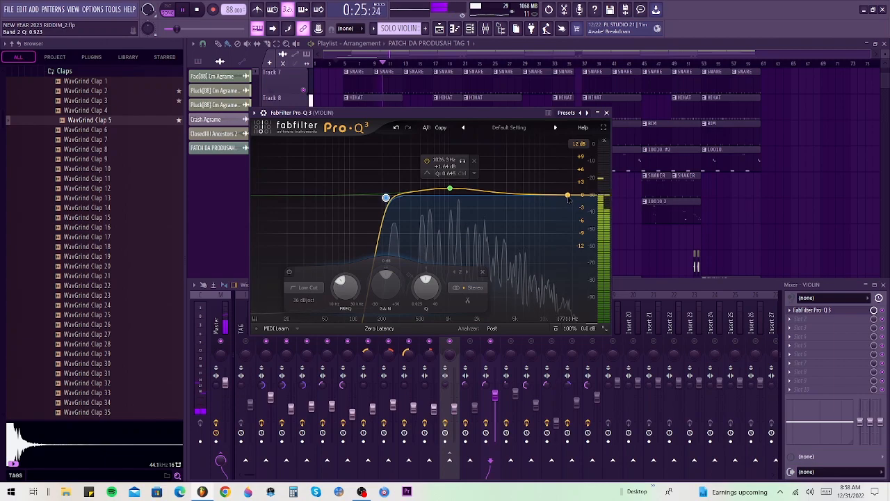
drag(568, 197, 518, 197)
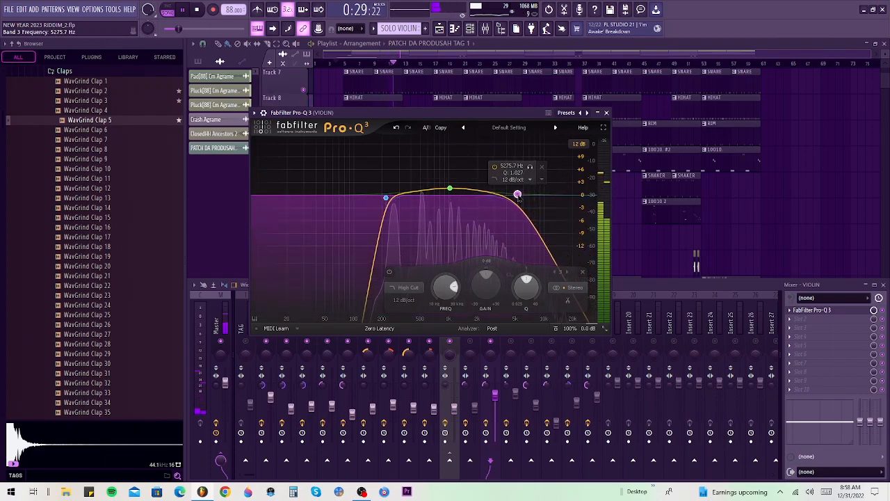
key(space)
click(606, 112)
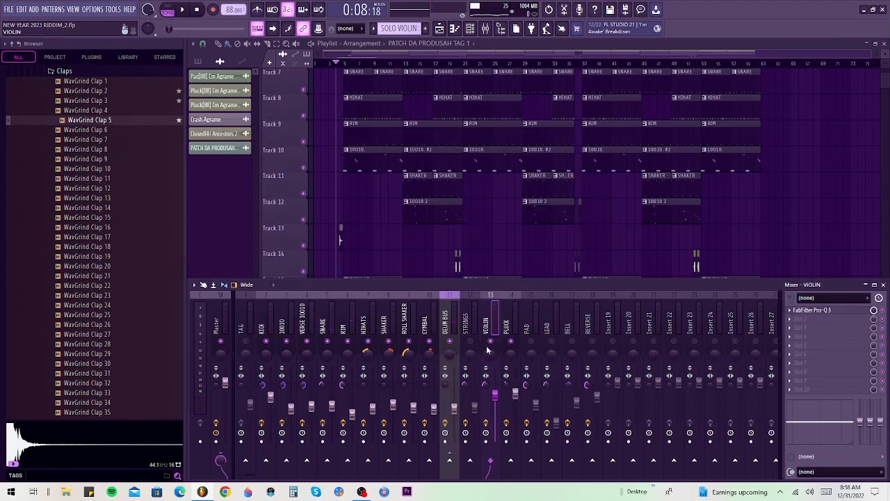
Step: Open the PLUCK track's FabFilter Pro-Q 3 and add a 12 dB/oct low cut at 391.26 Hz
click(512, 322)
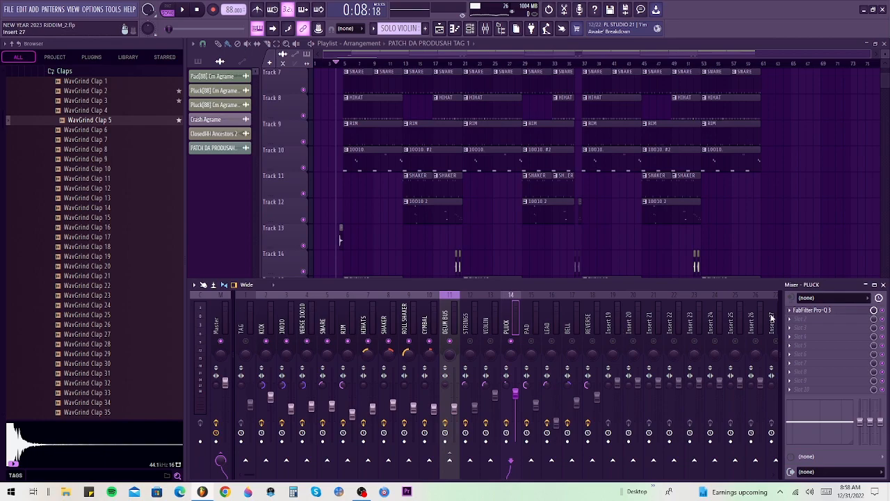
click(804, 313)
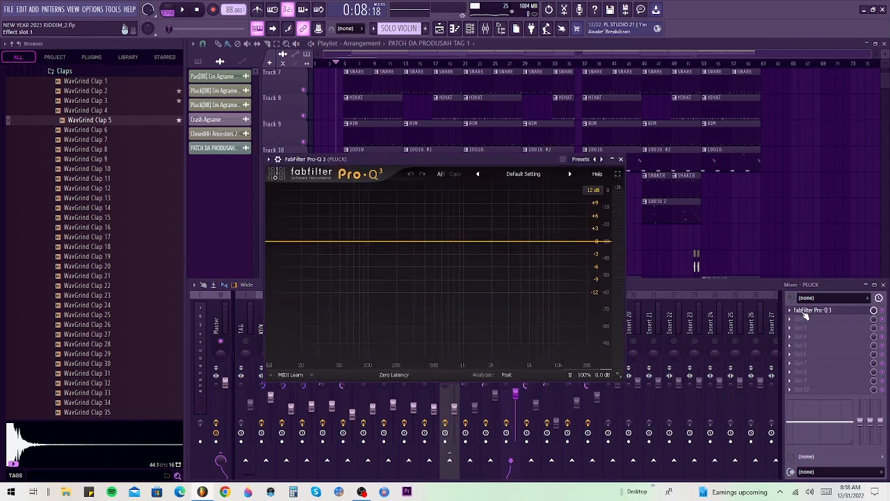
click(272, 242)
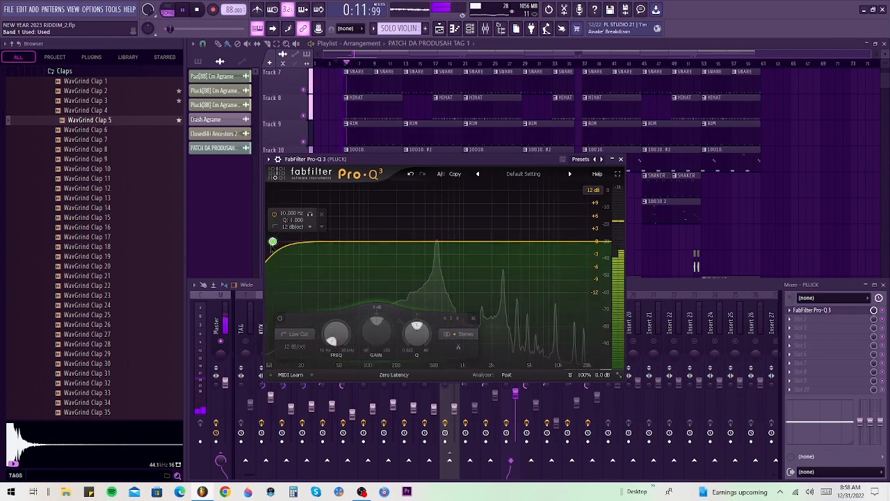
drag(272, 242, 424, 242)
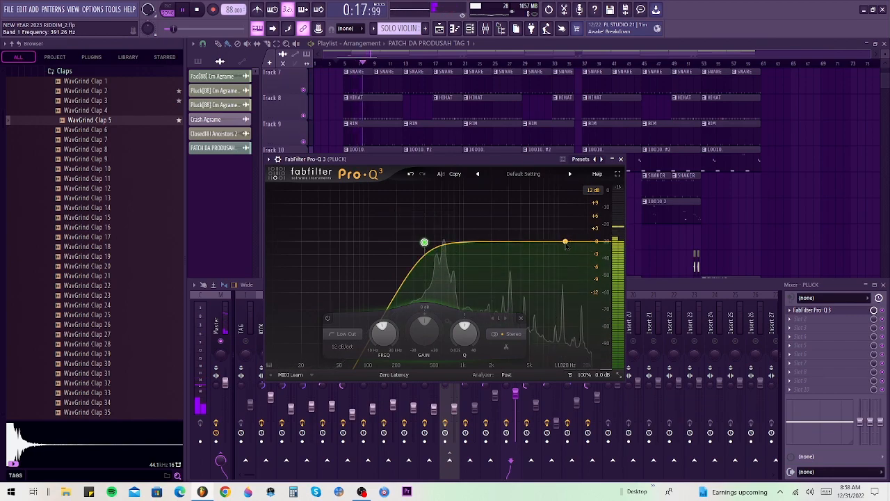
Step: Add a +1.96 dB high shelf at 9451.9 Hz and a +1.85 dB bell between 1 and 2 kHz to the PLUCK EQ
click(565, 242)
drag(564, 241, 556, 237)
drag(486, 242, 569, 251)
key(space)
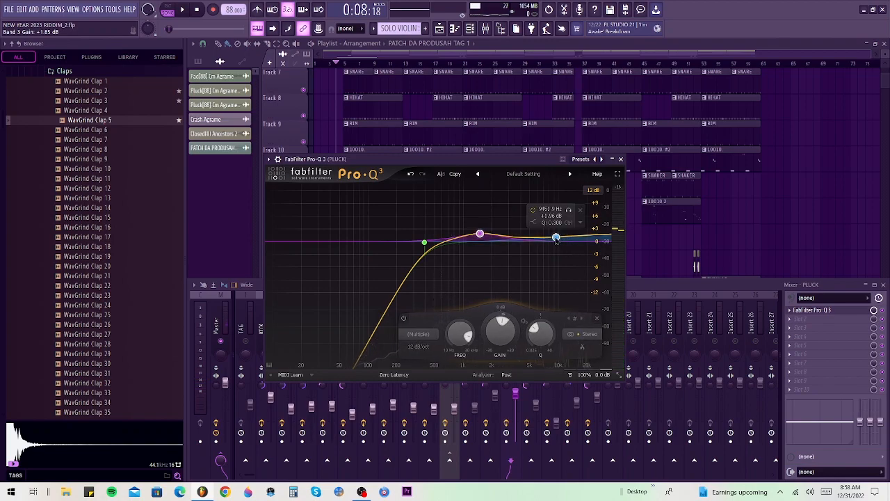
Step: Make the PLUCK EQ's bell and high shelf dynamic with about a -1.34 dB range, and set the low cut's slope to 18 dB/oct
right_click(556, 238)
click(572, 263)
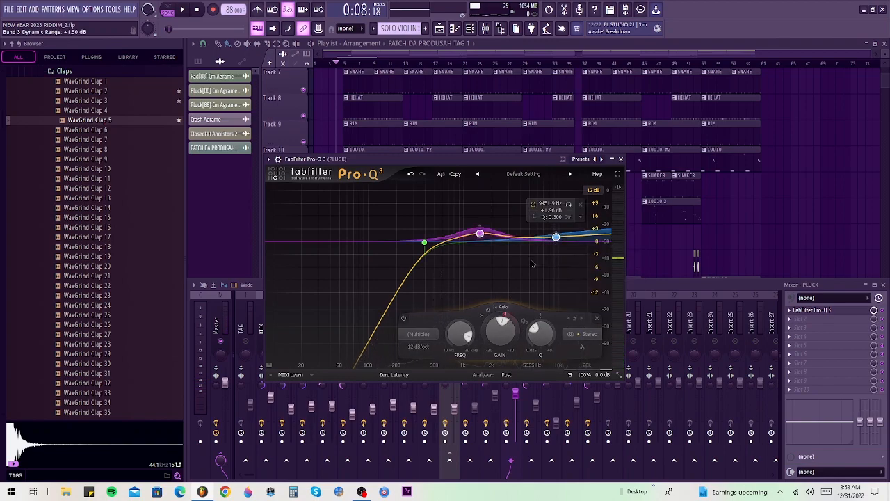
key(space)
drag(483, 228, 485, 241)
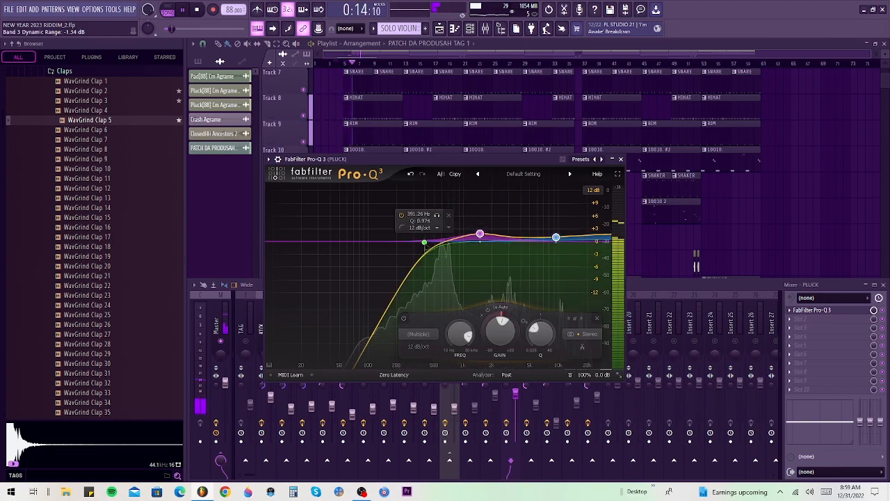
click(424, 243)
scroll(424, 243, up, 1)
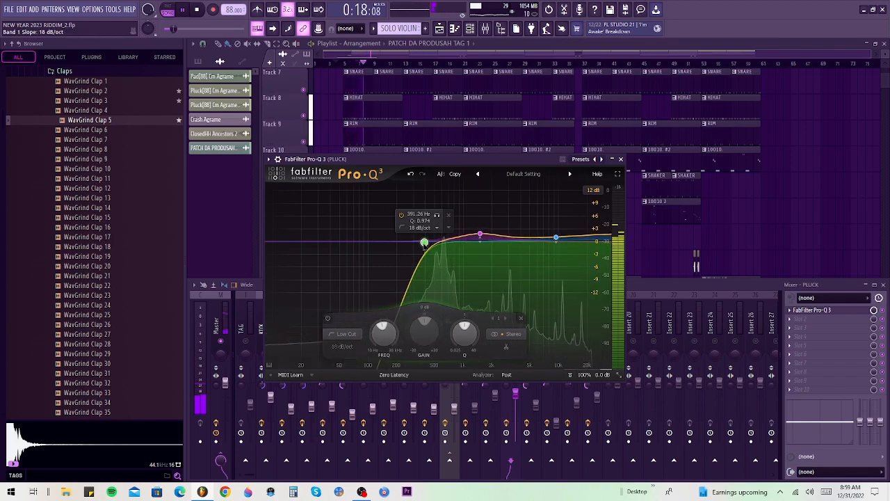
Step: Close the PLUCK EQ, open the PAD track's FabFilter Pro-Q 3 and preview the pad's spectrum during playback
key(space)
click(621, 158)
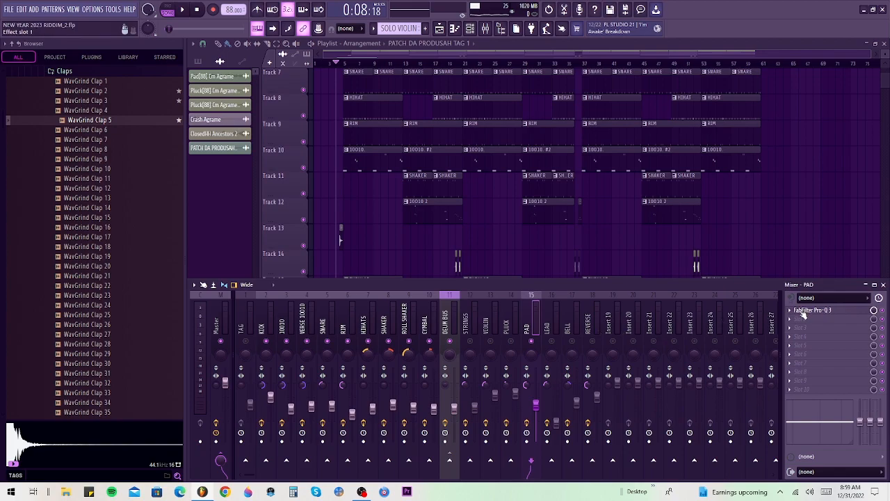
click(811, 311)
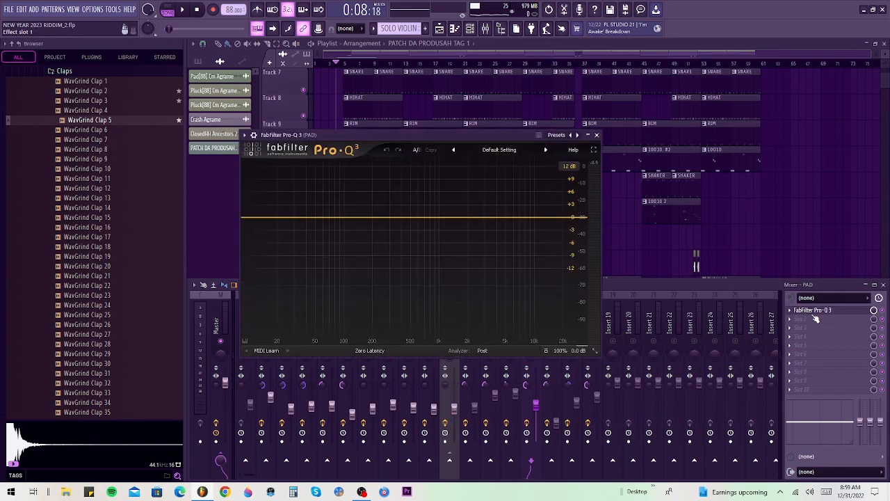
key(space)
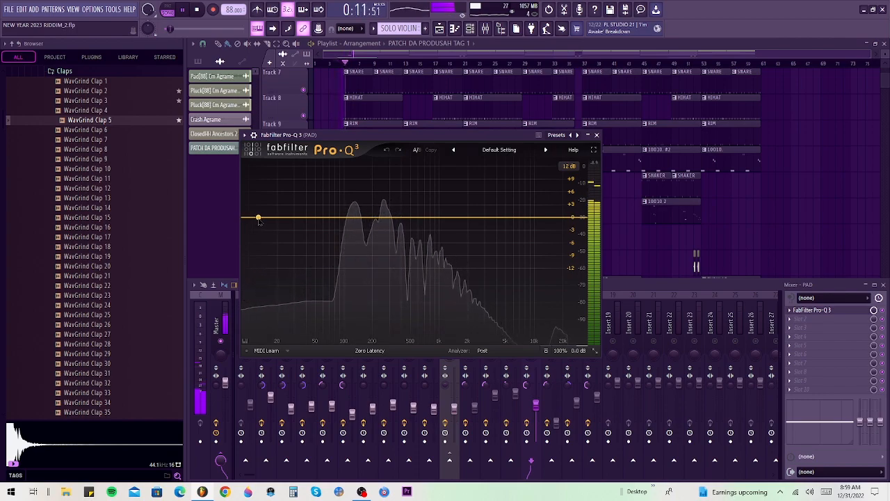
key(space)
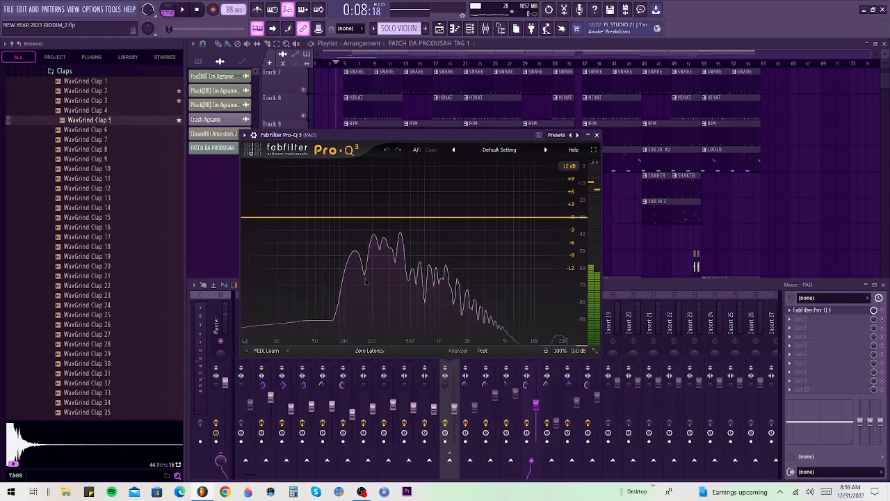
Step: Add a 12 dB/oct low cut at 100.74 Hz and a 12 dB/oct high cut at 1758.1 Hz on PAD, then close its EQ
click(255, 217)
key(space)
drag(255, 218, 344, 218)
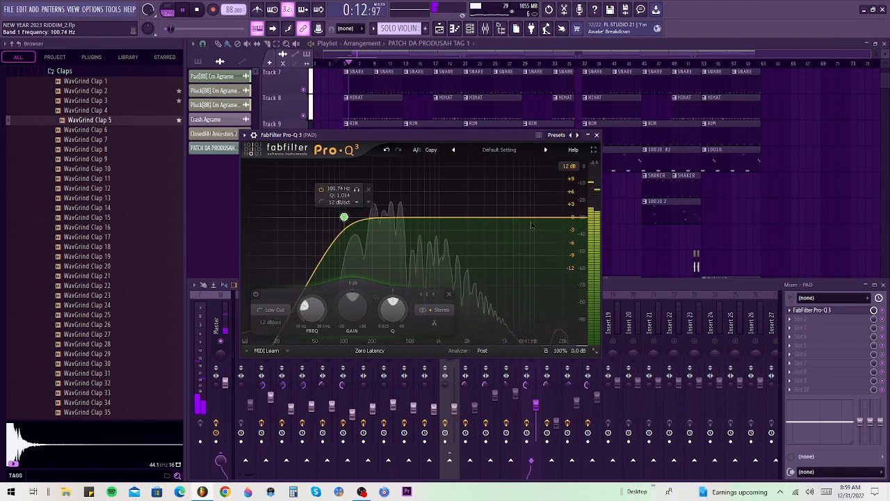
click(554, 218)
drag(555, 218, 462, 222)
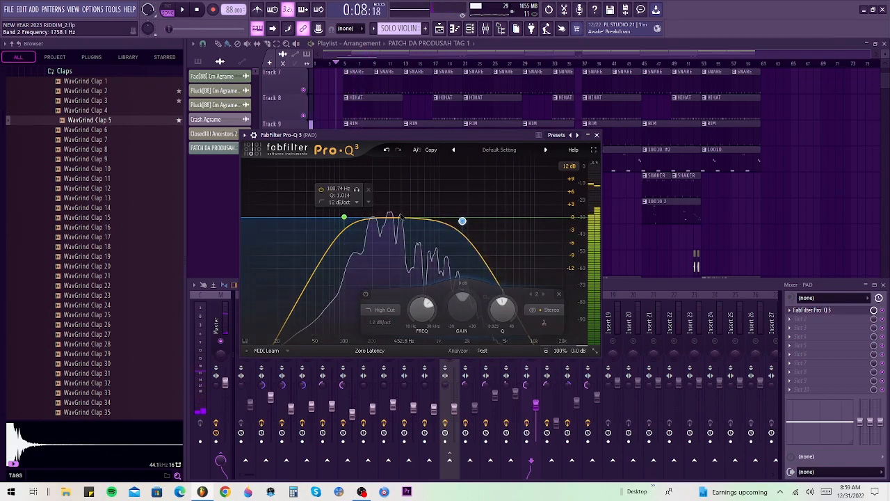
key(space)
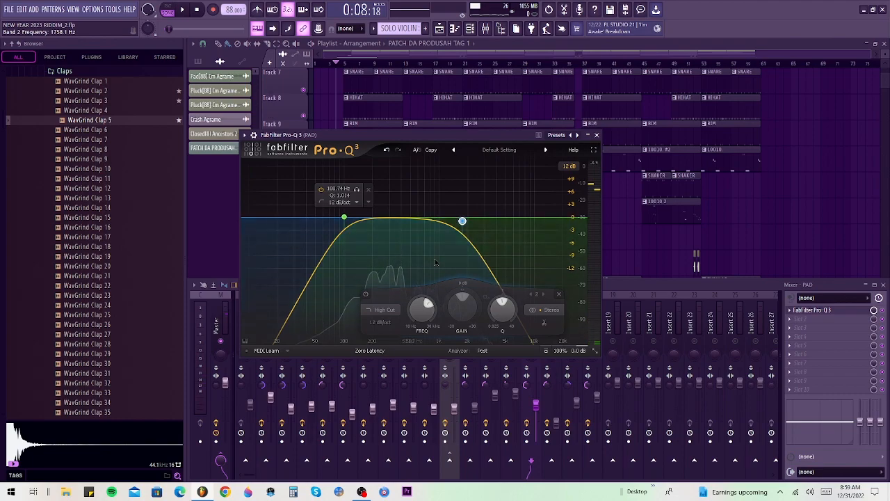
click(597, 135)
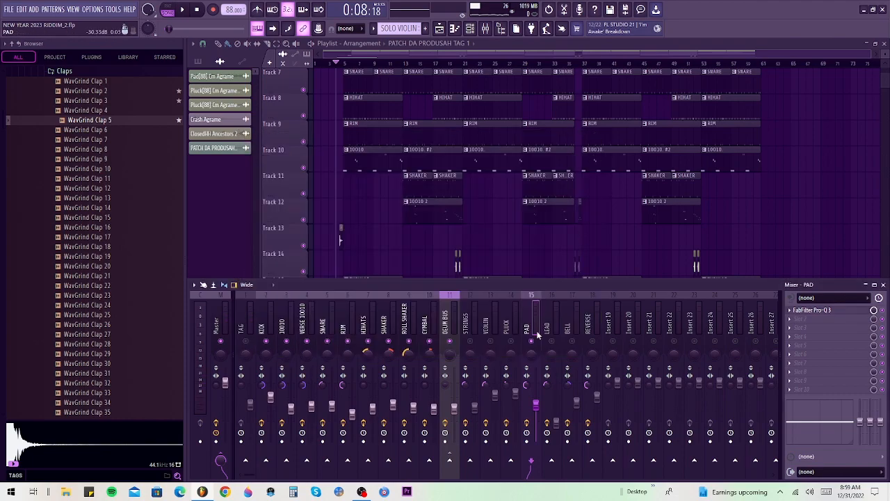
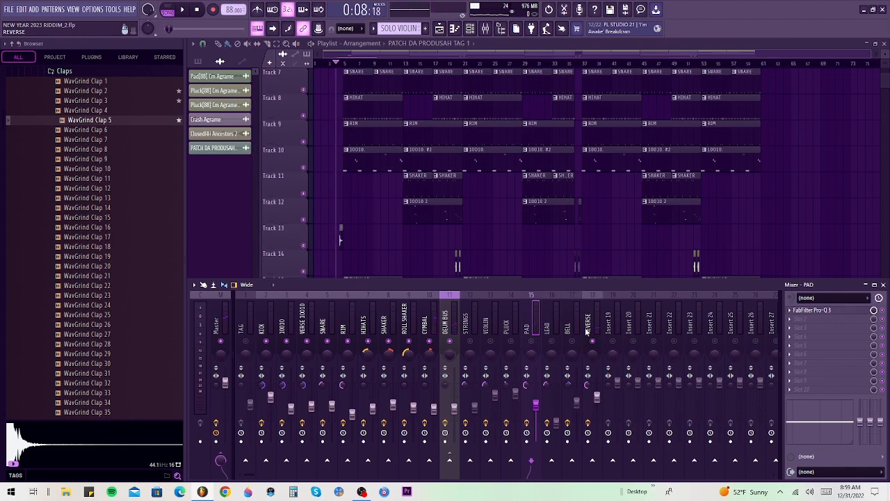
Step: Open the REVERSE track's FabFilter Pro-Q 3 and add a 12 dB/oct low cut at 319.75 Hz
click(804, 315)
key(space)
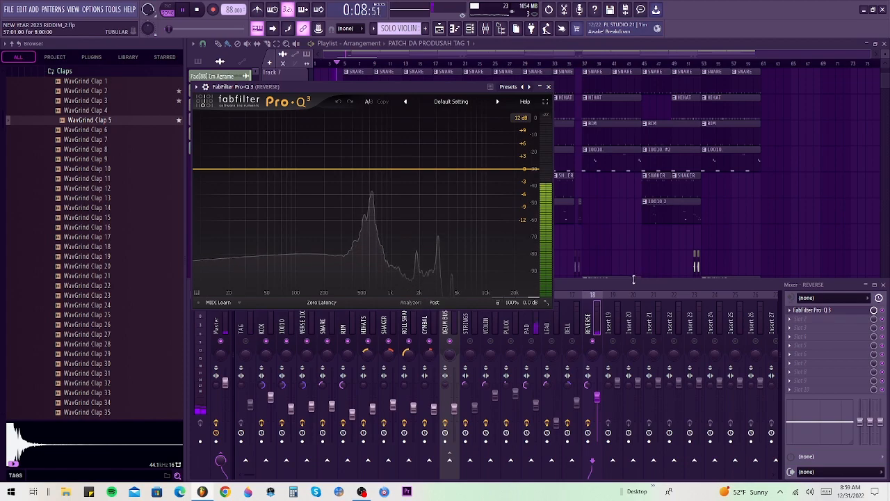
key(space)
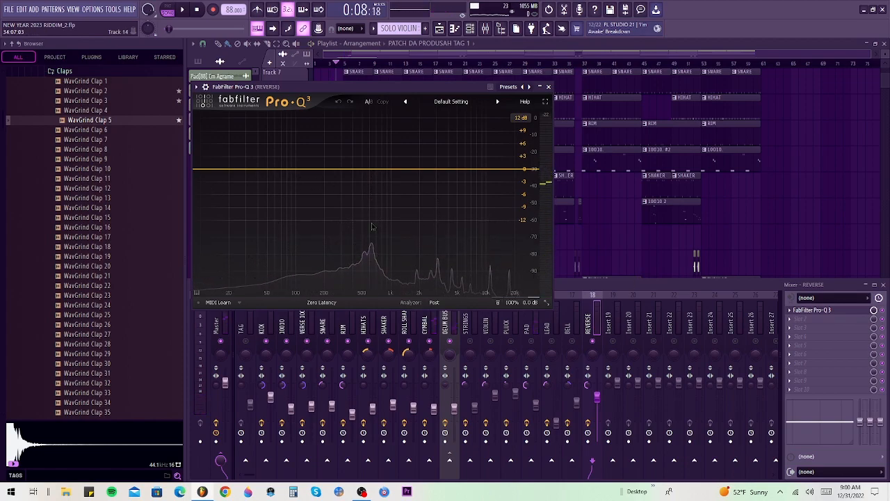
drag(208, 170, 344, 182)
key(space)
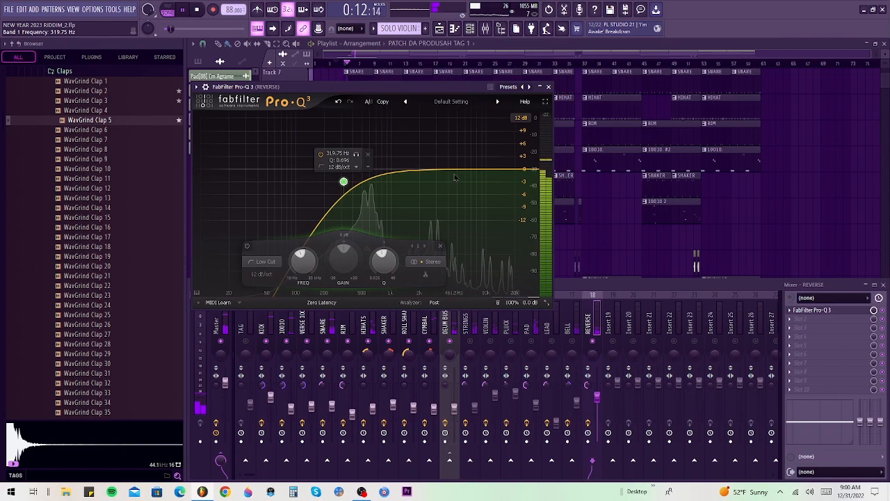
Step: Add a +1.85 dB bell to the REVERSE EQ, make it dynamic, and move it to 4215.9 Hz
mouse_move(432, 170)
mouse_down()
mouse_move(466, 163)
mouse_move(436, 165)
mouse_up()
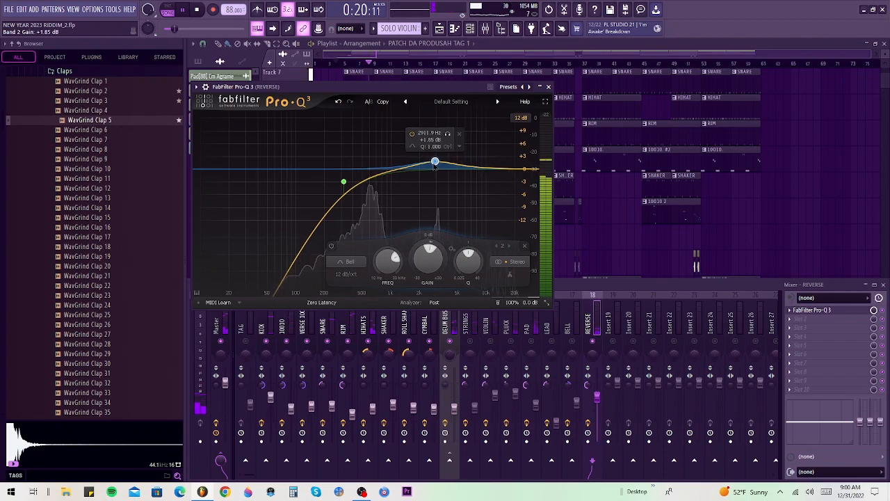
right_click(436, 166)
click(452, 188)
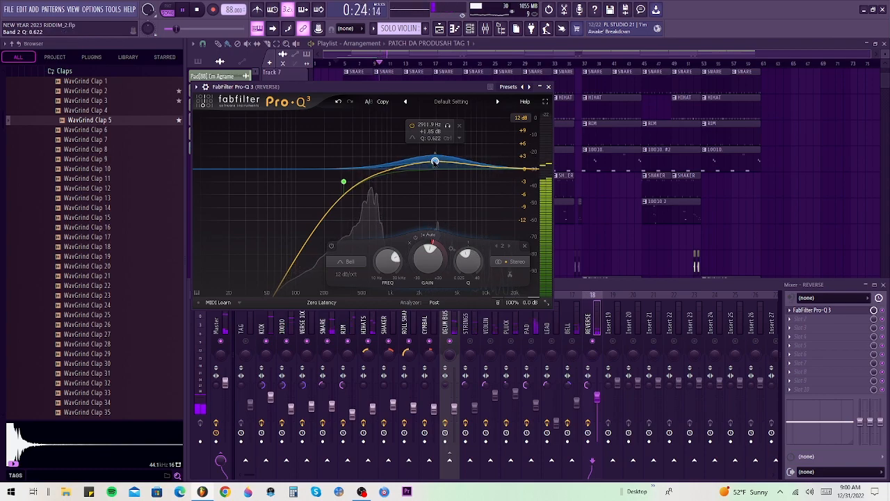
mouse_move(435, 161)
mouse_down()
mouse_move(450, 158)
mouse_move(413, 159)
mouse_move(448, 164)
mouse_up()
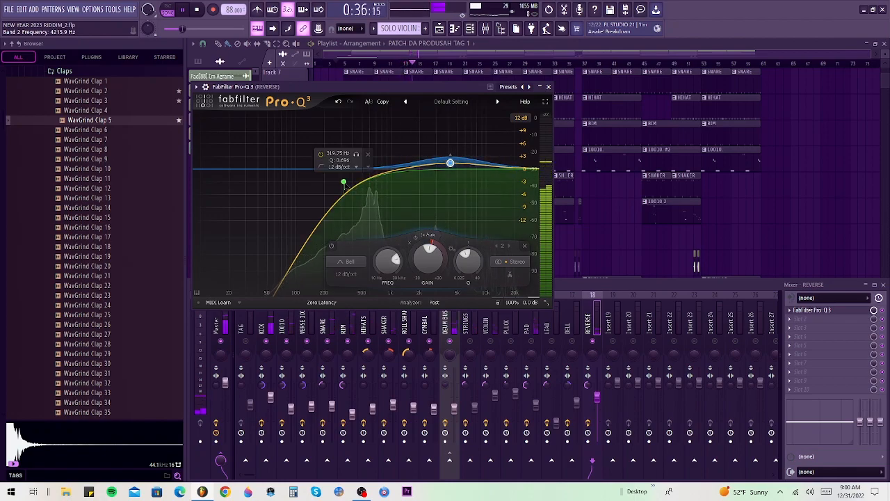
Step: Set the REVERSE low cut's slope to 24 dB/oct and close the EQ
scroll(343, 184, up, 1)
scroll(344, 184, up, 1)
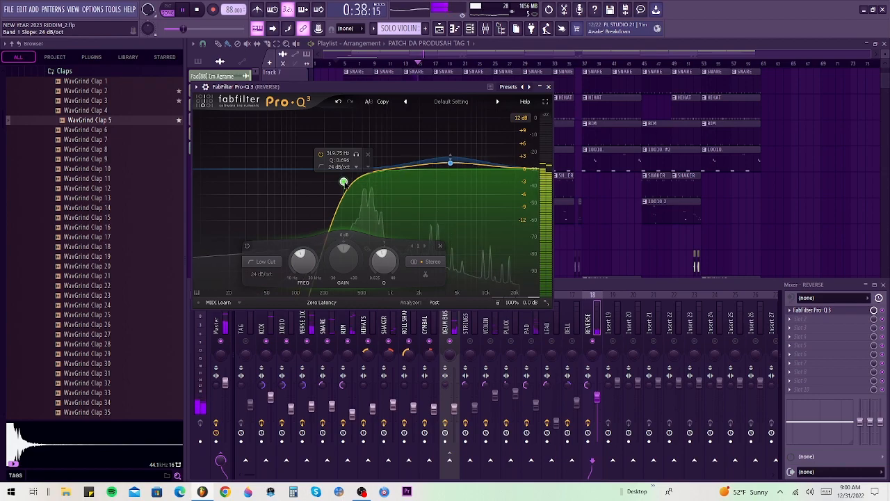
key(space)
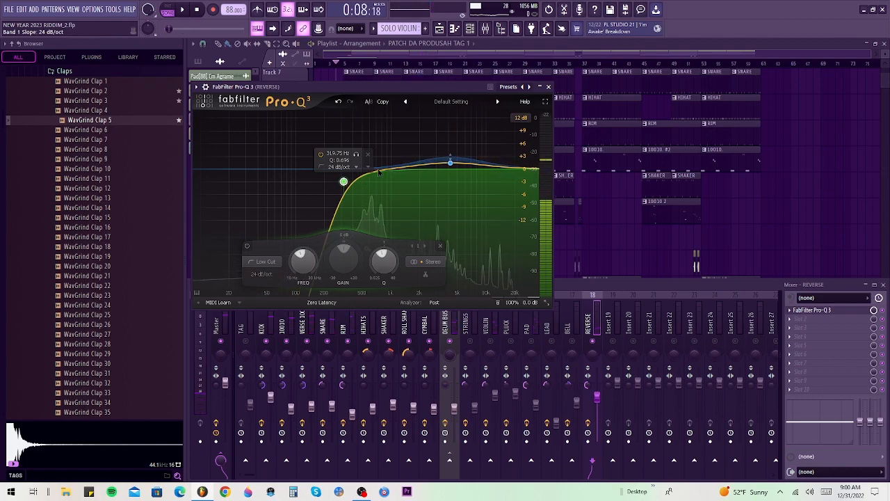
click(548, 87)
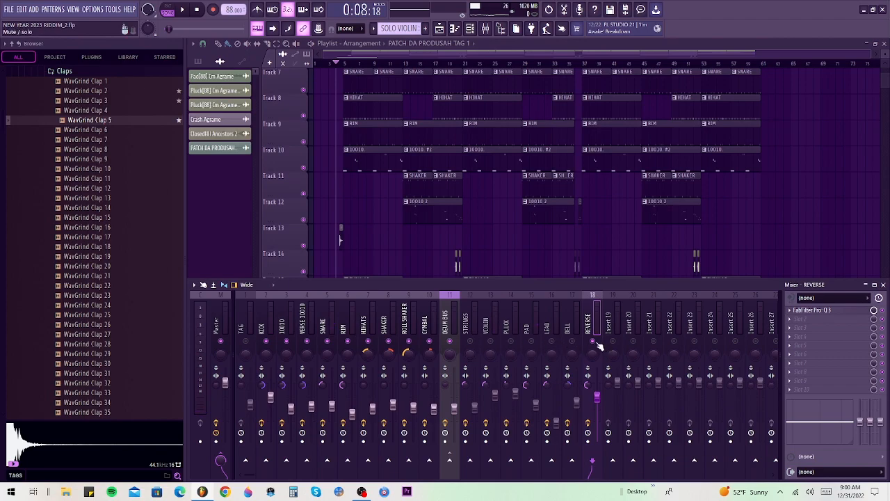
Step: Open the BELL track's FabFilter Pro-Q 3 and add a +0.98 dB bell band at 547.72 Hz
click(568, 324)
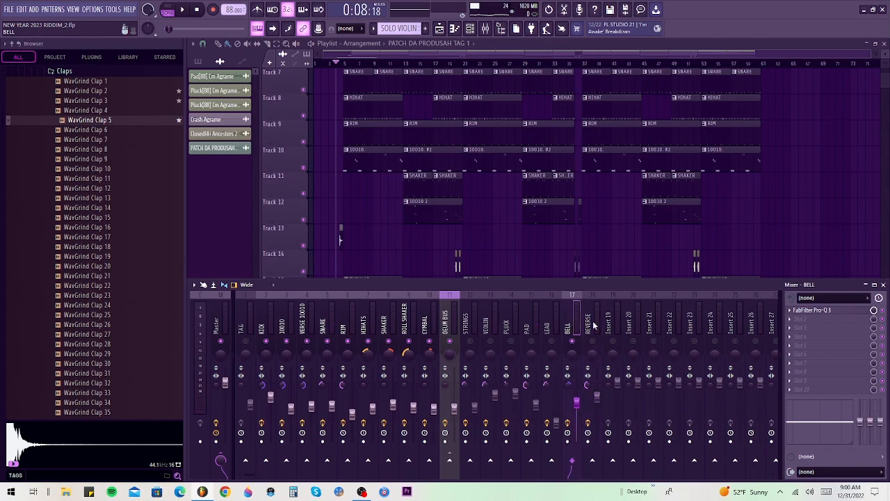
click(807, 310)
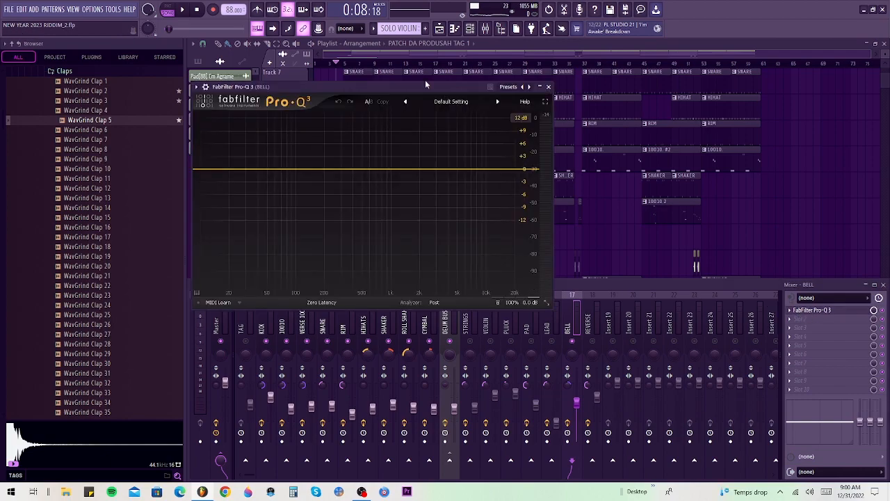
drag(410, 89, 697, 147)
key(space)
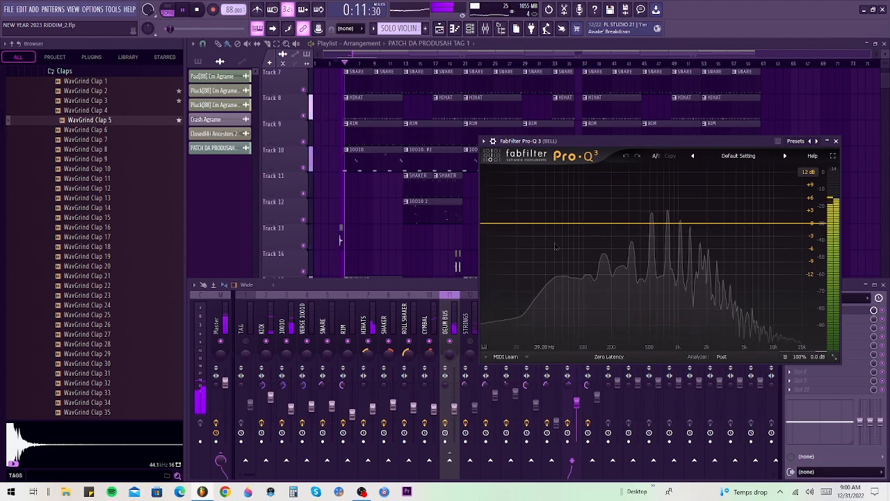
key(space)
mouse_move(651, 221)
mouse_down()
mouse_move(650, 193)
mouse_move(653, 221)
mouse_up()
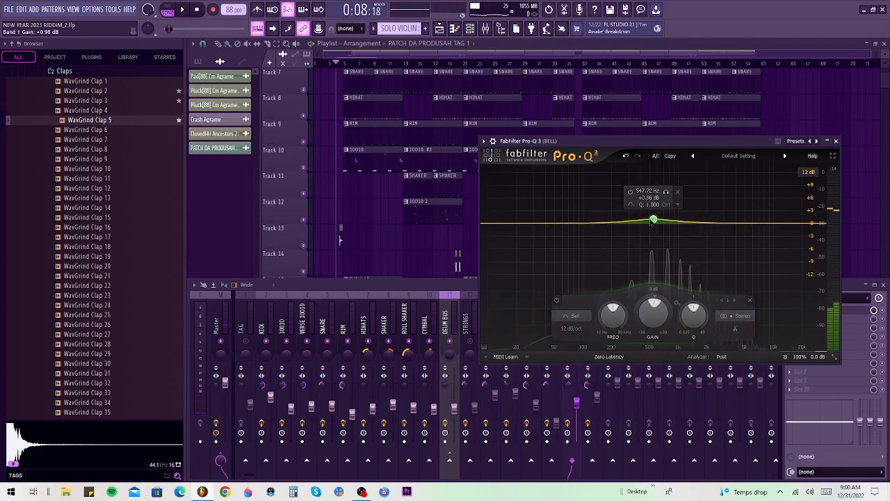
Step: Add a 24 dB/oct low cut at 168.74 Hz to the BELL track's EQ
click(497, 224)
scroll(496, 224, up, 2)
drag(497, 224, 605, 224)
key(space)
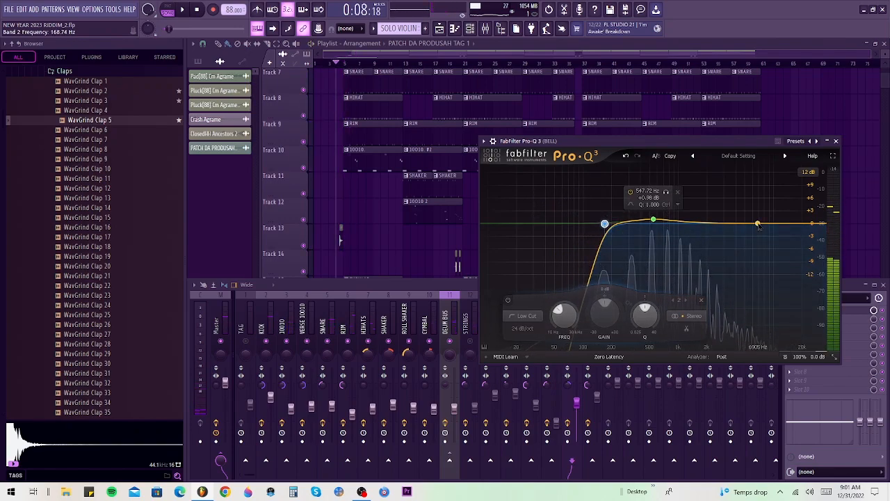
Step: Add a +1.53 dB bell band at 7141.2 Hz on BELL, make both bell bands dynamic, and close the EQ
drag(759, 227, 760, 217)
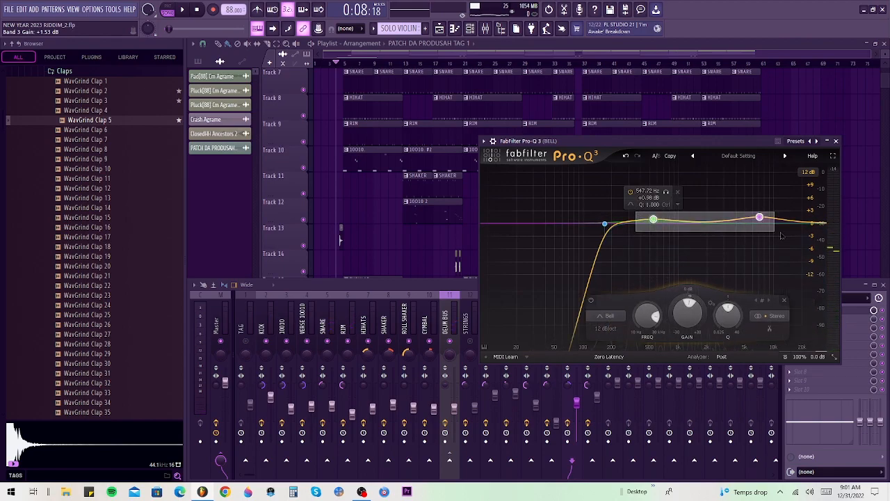
right_click(760, 218)
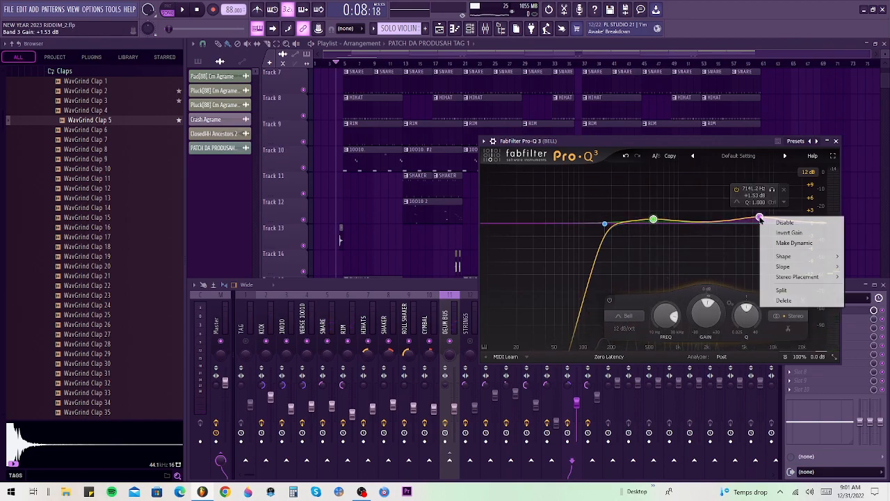
click(781, 244)
drag(760, 217, 762, 226)
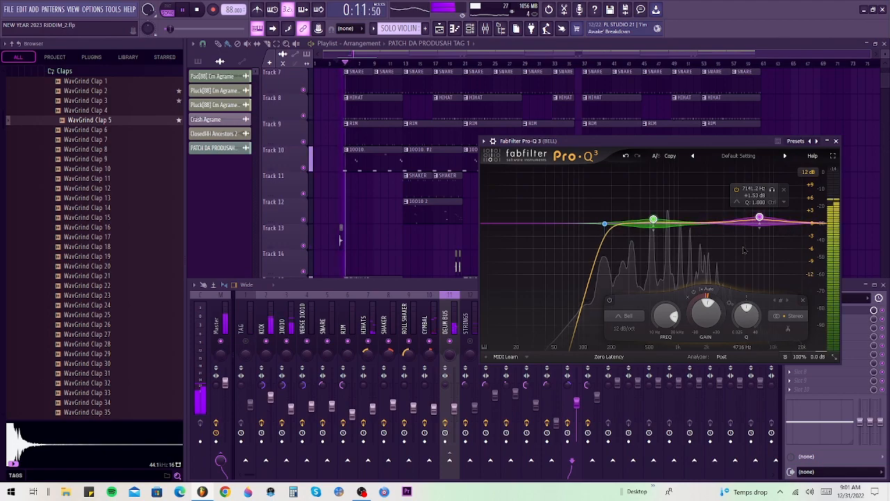
key(space)
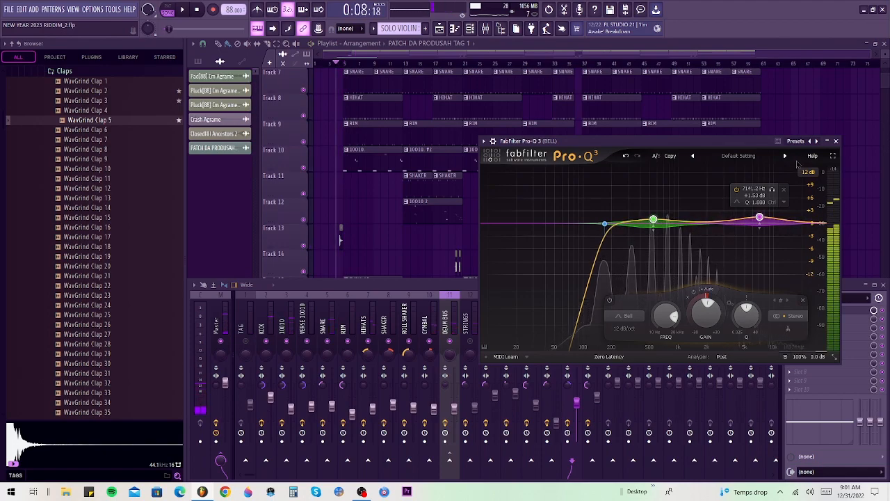
click(836, 142)
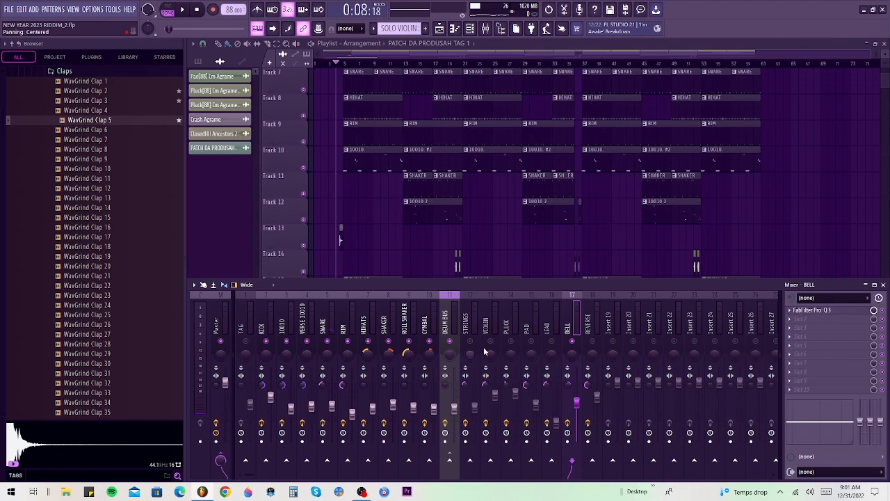
Step: Select the LEAD mixer track and audition it with playback starting at the first lead clip, at bar 17
click(557, 324)
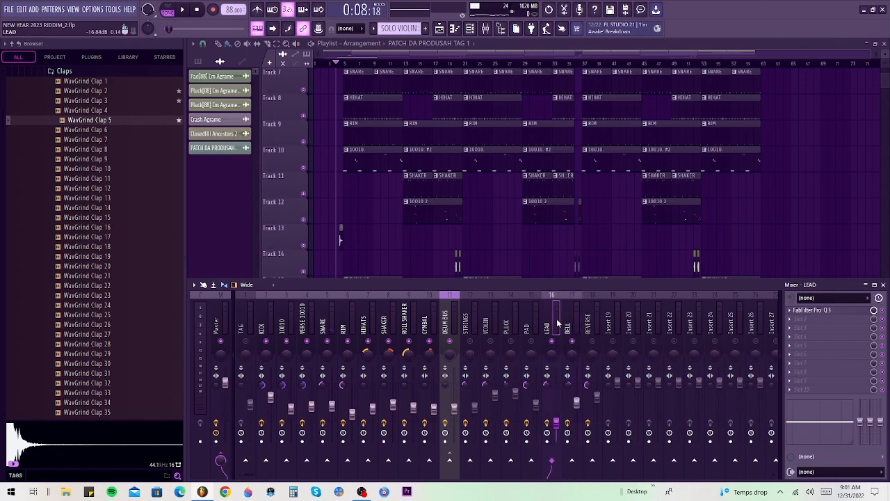
scroll(449, 201, down, 2)
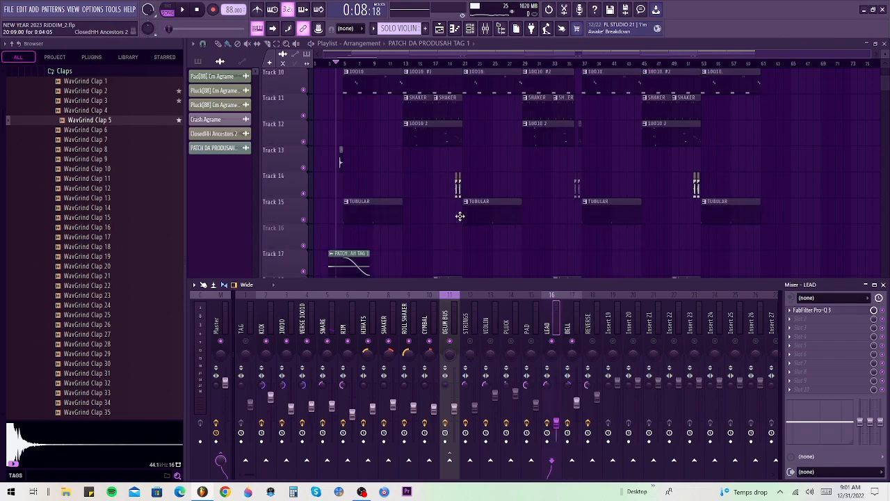
scroll(440, 184, down, 4)
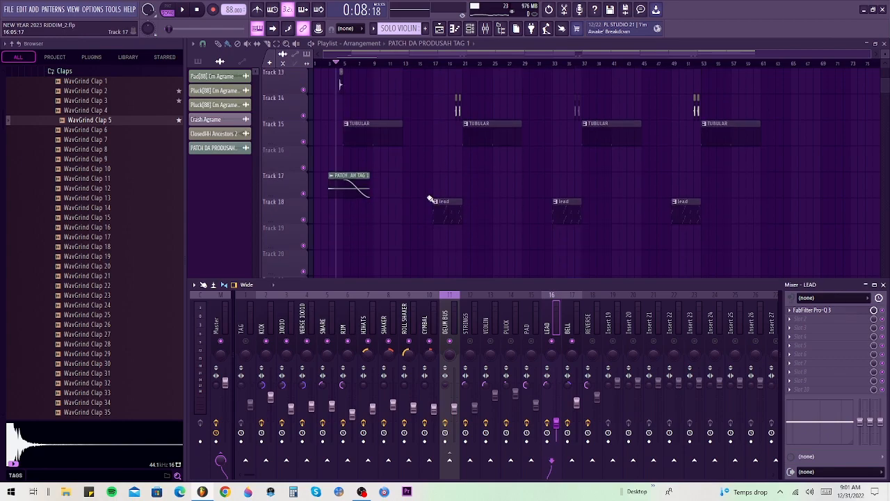
click(436, 65)
key(F9)
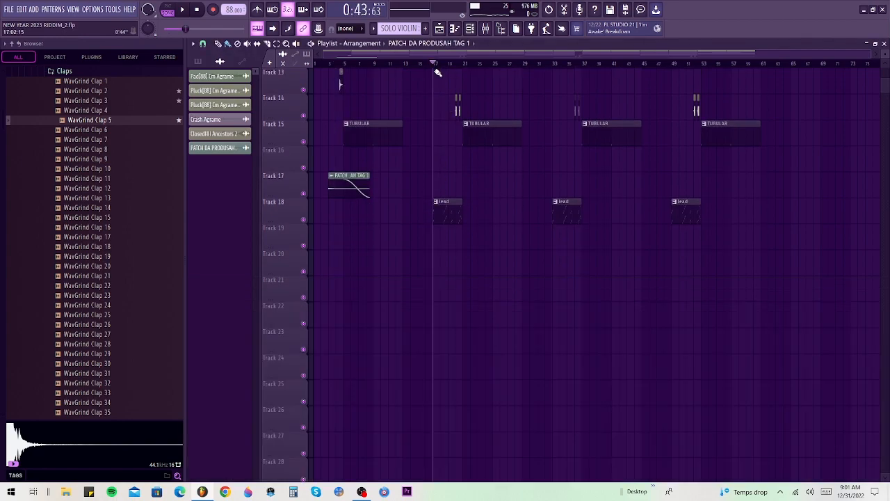
click(485, 29)
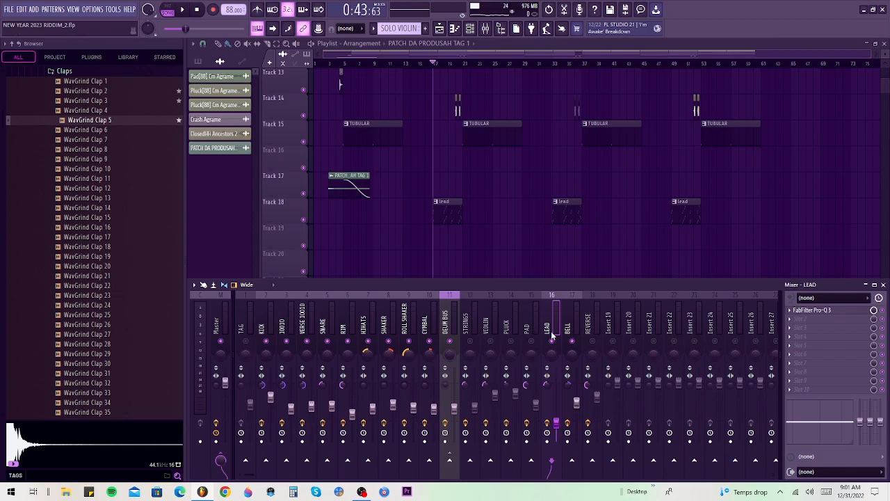
key(space)
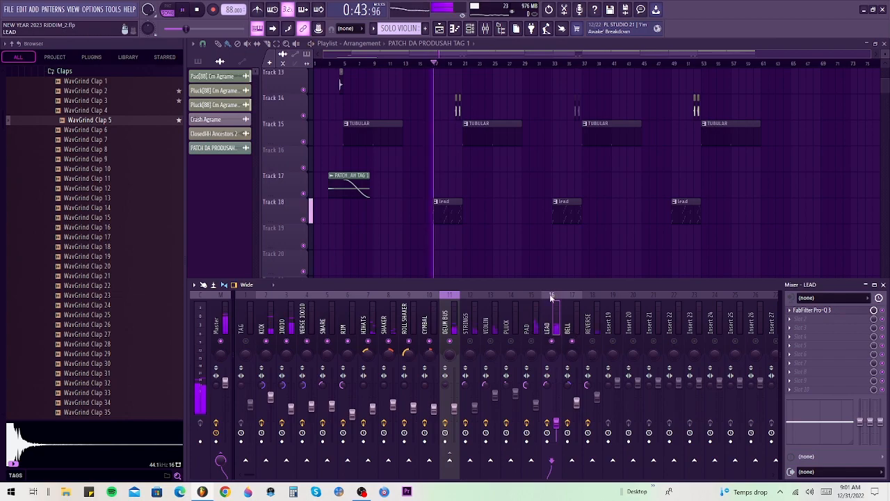
scroll(554, 272, down, 1)
key(space)
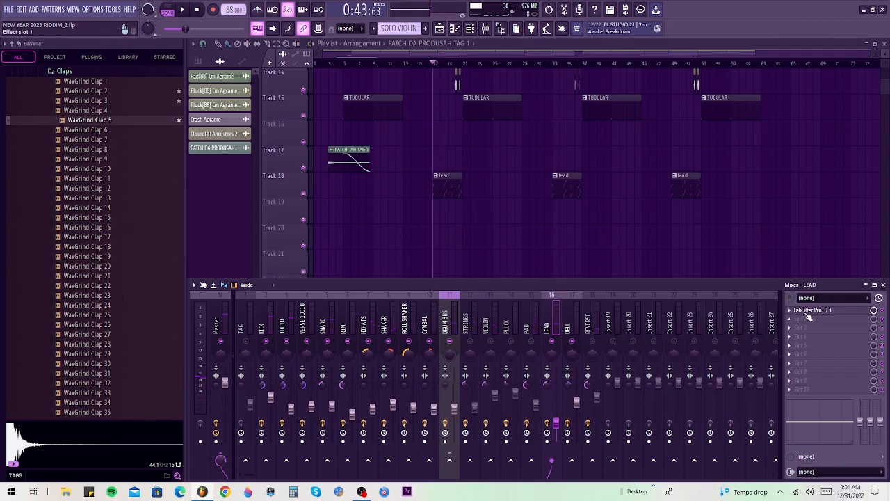
Step: Open the LEAD track's FabFilter Pro-Q 3 and add a wide +0.87 dB bell band at 1966.7 Hz with Q 0.448
click(809, 317)
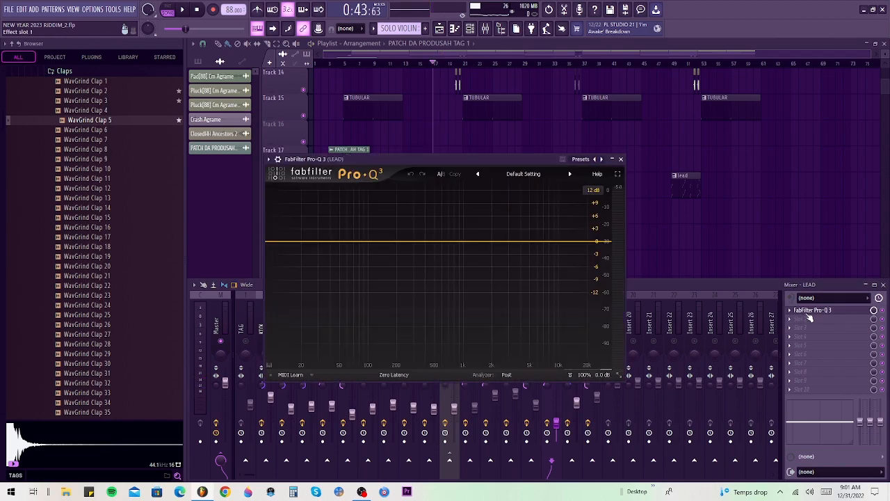
key(space)
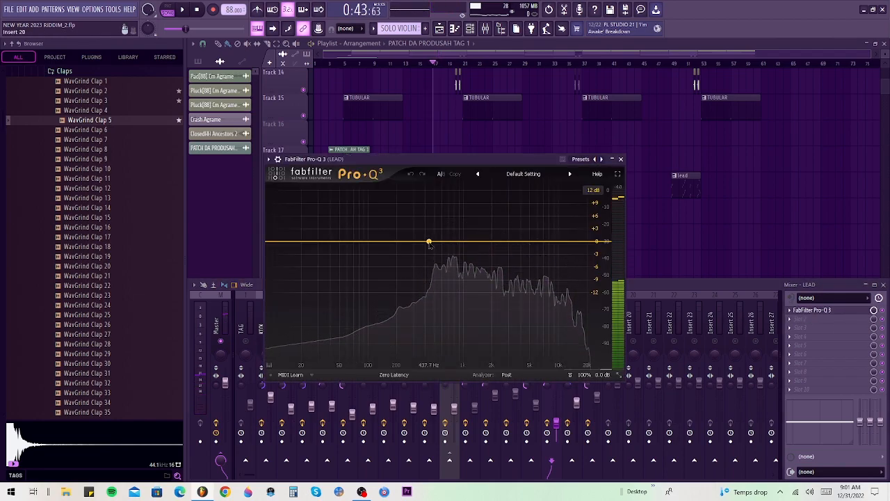
key(space)
drag(432, 242, 491, 239)
scroll(480, 236, down, 5)
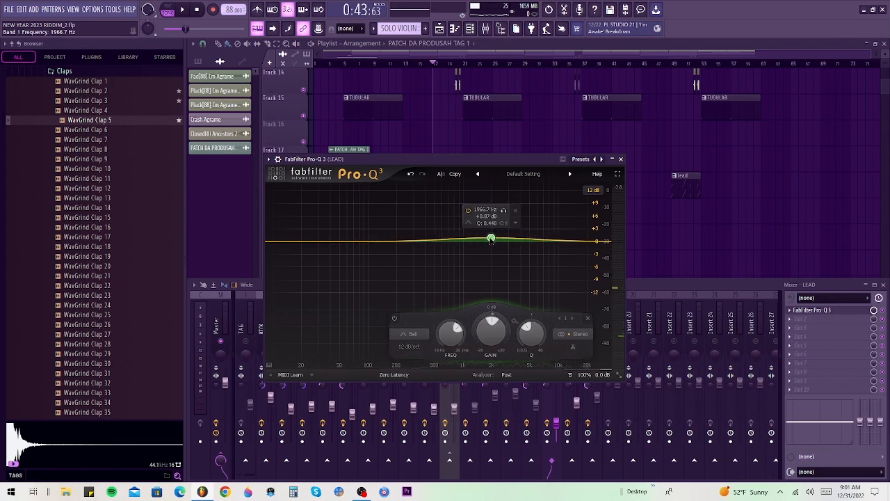
Step: Add a 36 dB/oct low cut at 409.21 Hz to the LEAD track's EQ while auditioning the lead
double_click(276, 244)
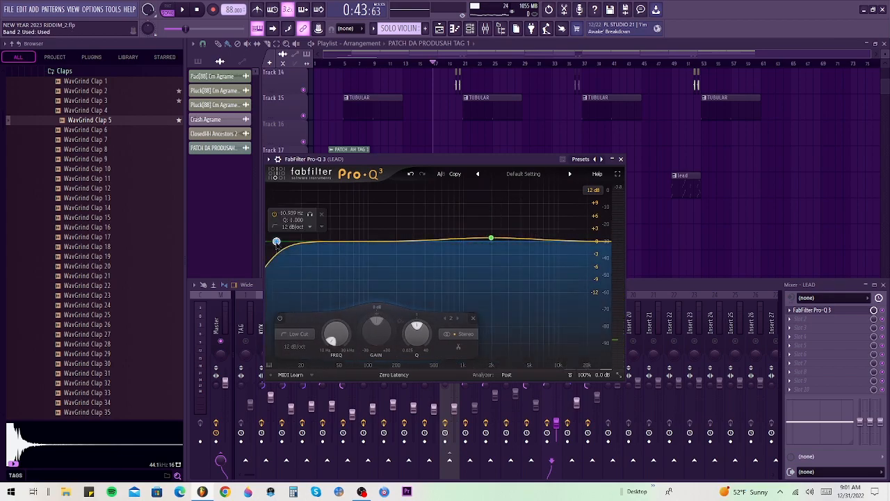
key(space)
drag(276, 241, 427, 249)
key(space)
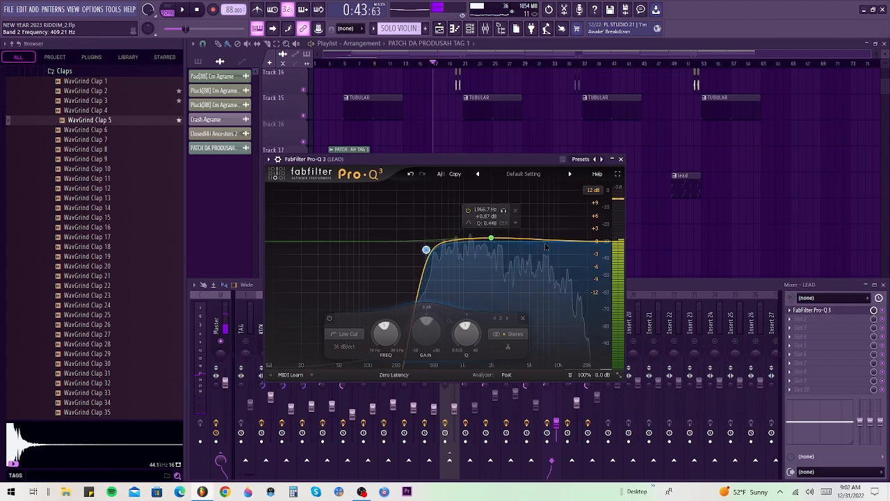
Step: Add a +1.20 dB bell band at 9451.9 Hz on LEAD and make both bell bands dynamic
drag(553, 242, 555, 236)
key(space)
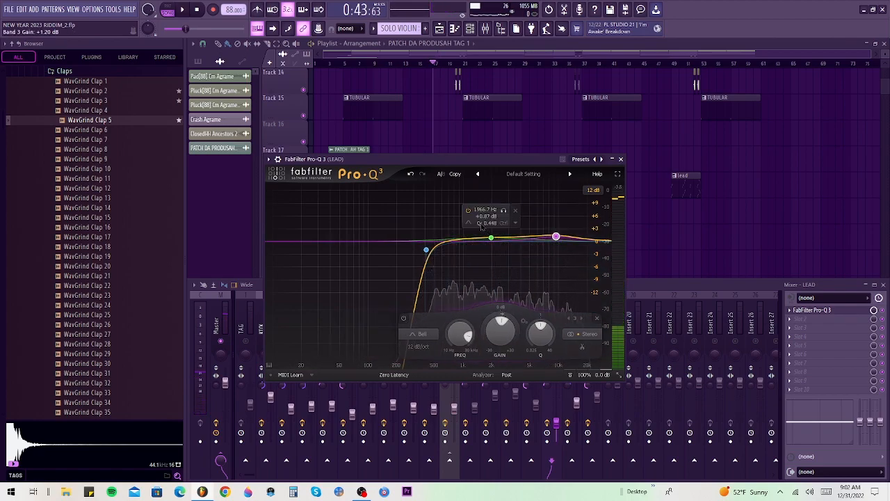
drag(451, 229, 570, 256)
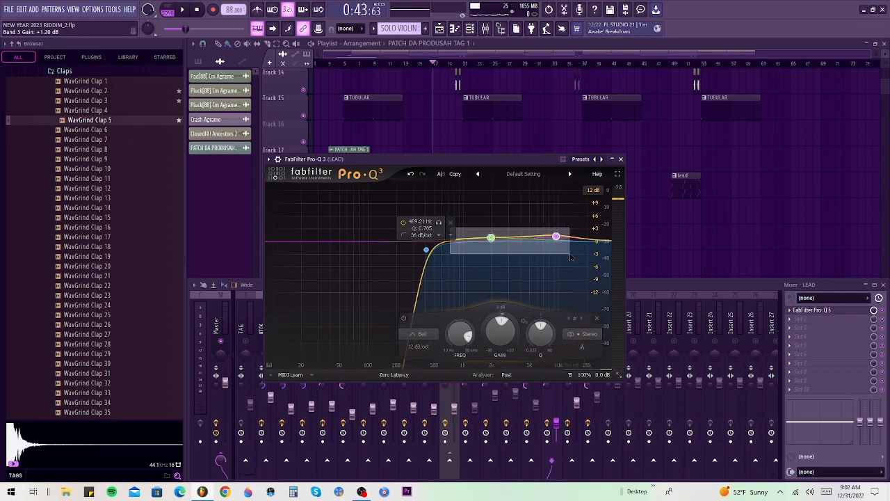
right_click(556, 237)
click(576, 261)
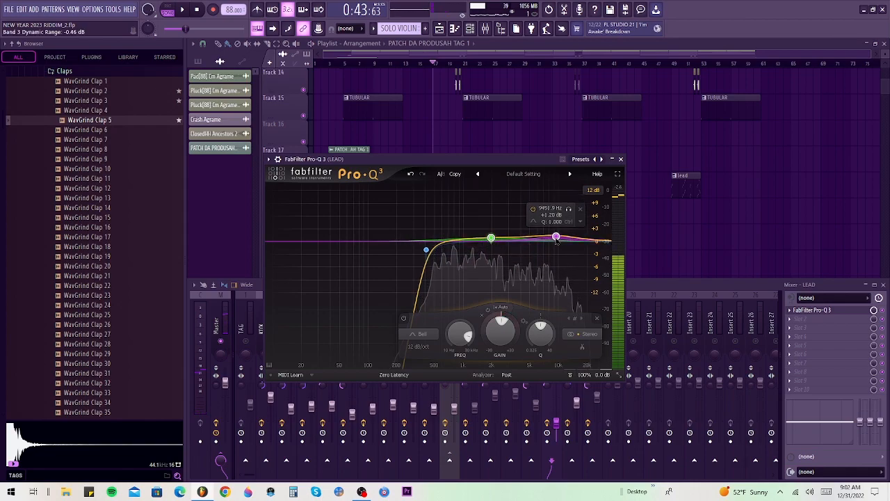
key(space)
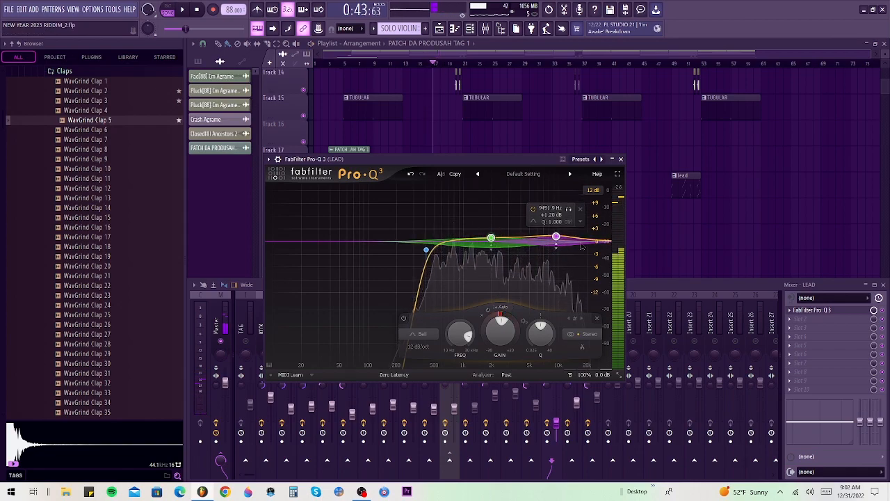
Step: Add a 36 dB/oct high cut at 14312 Hz to the LEAD track's EQ and close the plugin
double_click(589, 241)
scroll(590, 243, up, 4)
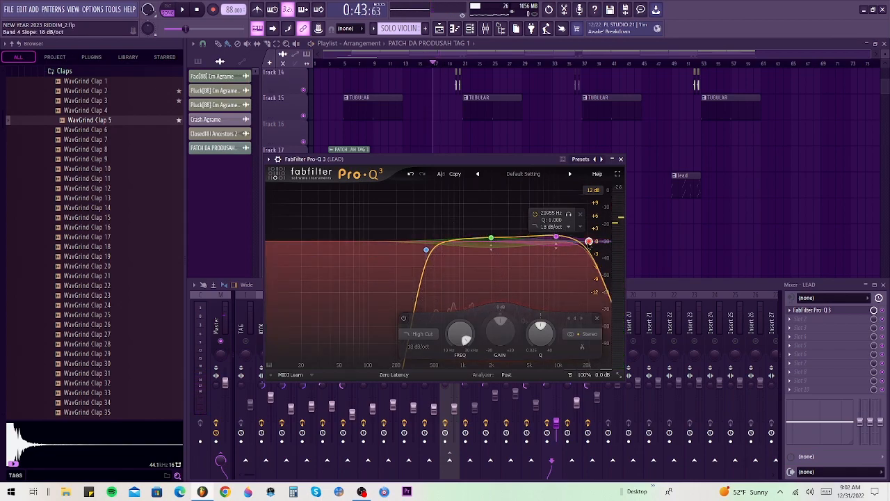
key(space)
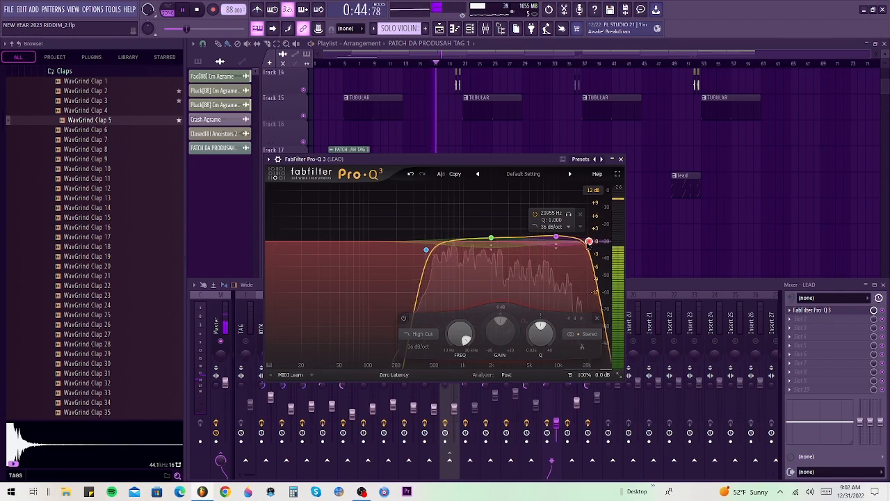
drag(591, 244, 570, 248)
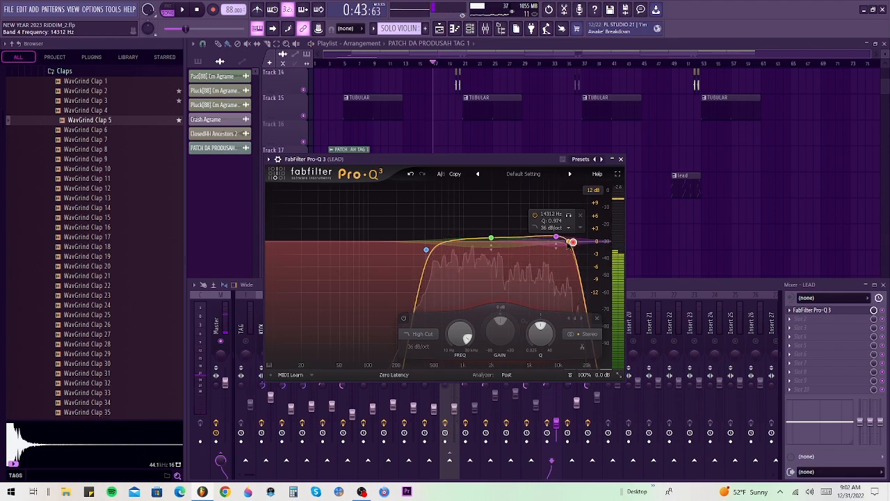
click(621, 159)
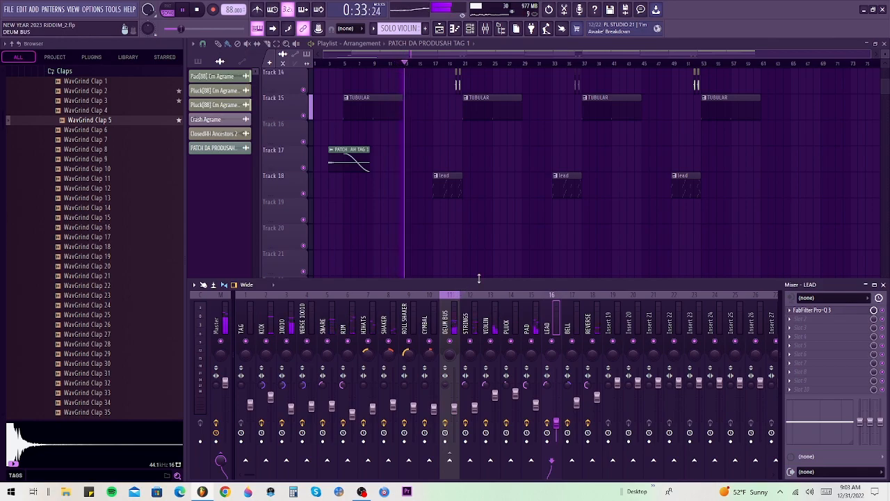
Step: Enlarge the mixer, slightly raise the HIHATS and RIM levels, and set the SHAKER level to 70% during playback
drag(477, 291, 480, 275)
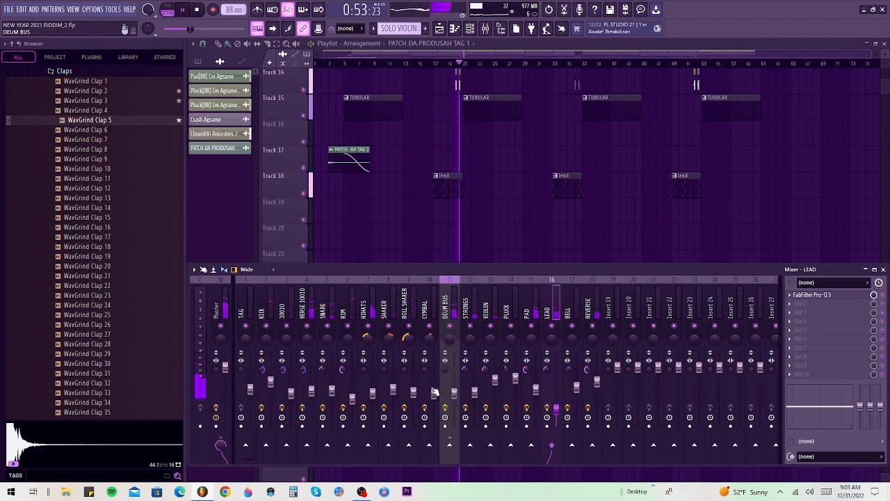
click(372, 393)
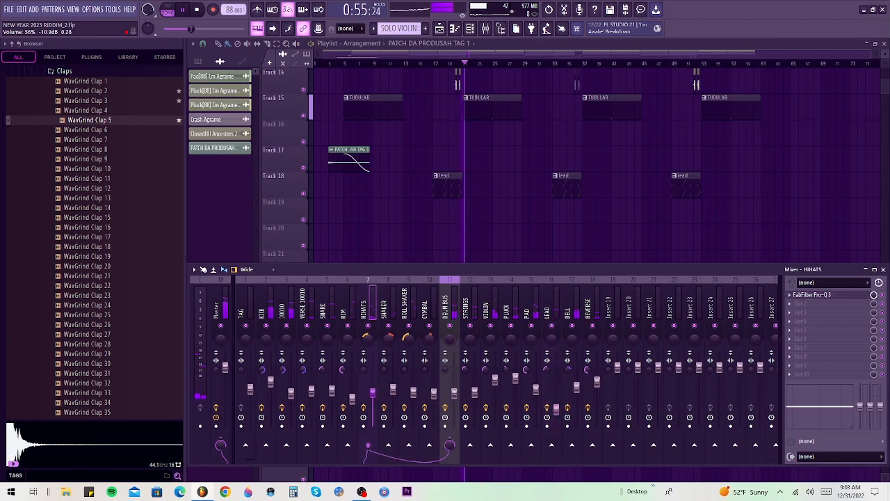
click(393, 388)
drag(393, 388, 393, 384)
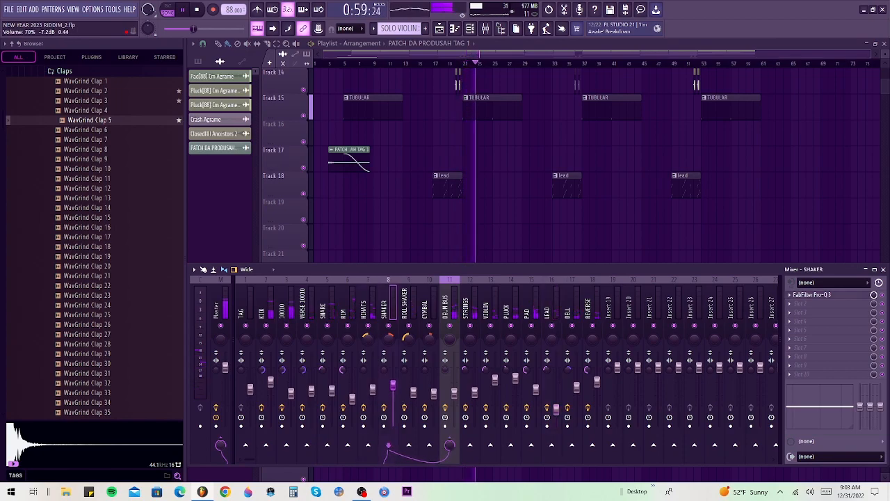
click(352, 398)
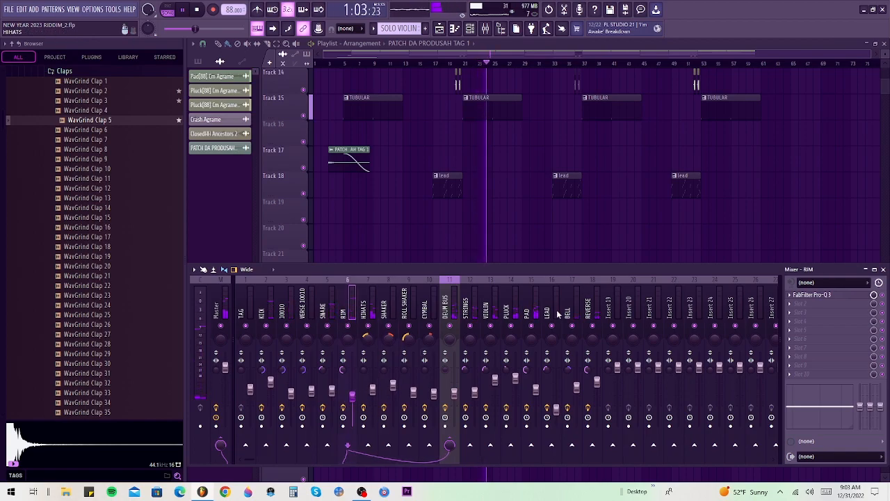
Step: Open the Dorrough Stereo loudness meter on the Master track and reset its peak reading
click(217, 309)
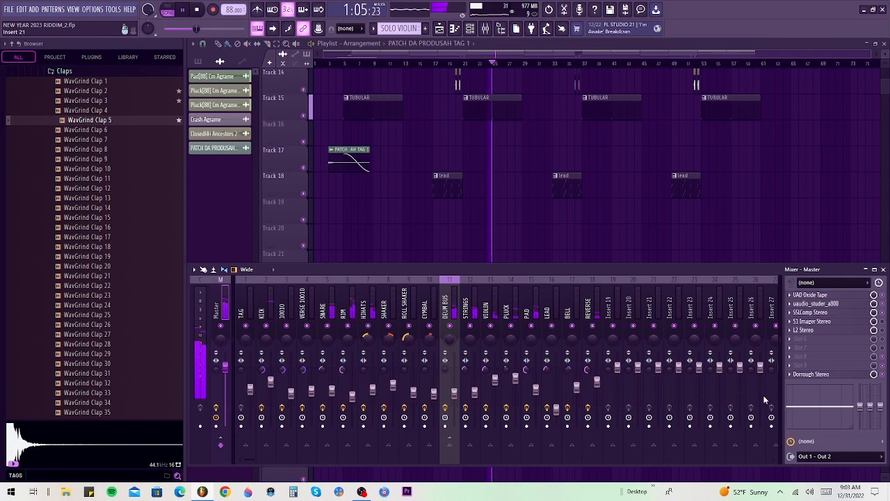
click(814, 375)
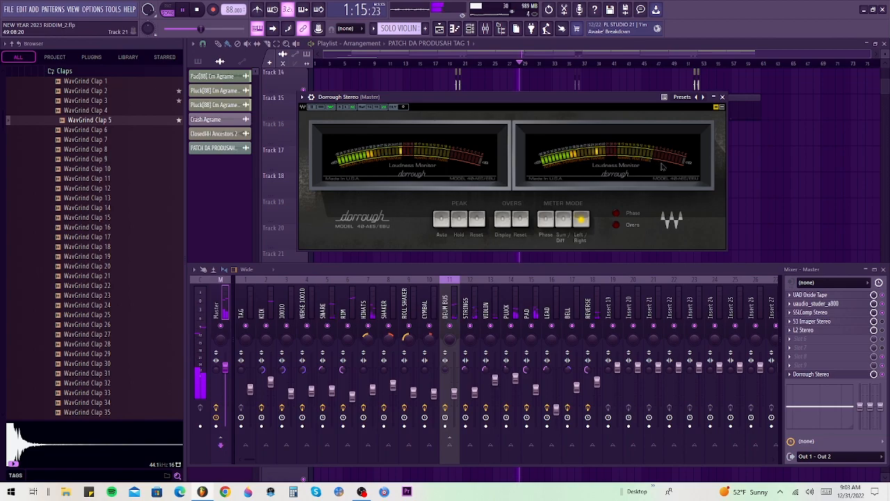
click(479, 221)
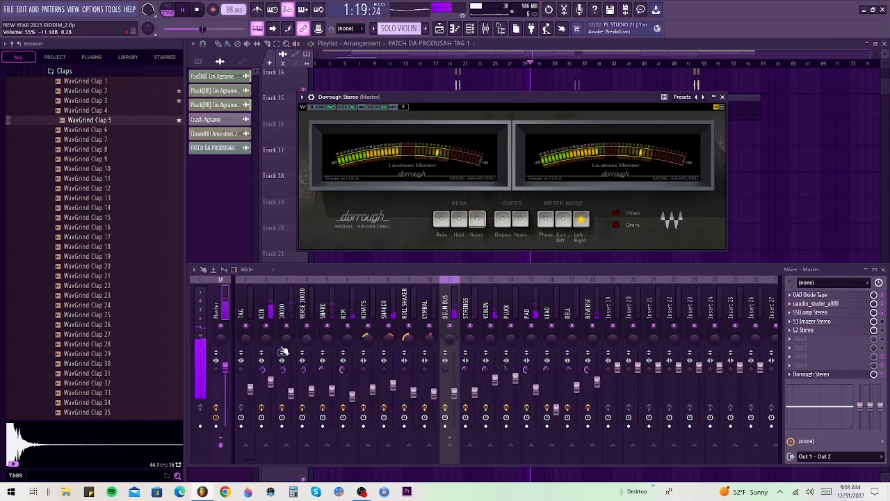
Step: Raise the KICK and SNARE levels, and set PAD to 70%, LEAD to 28%, REVERSE to 78%, VIOLIN to 87% and STRINGS to 74%
drag(271, 387, 271, 384)
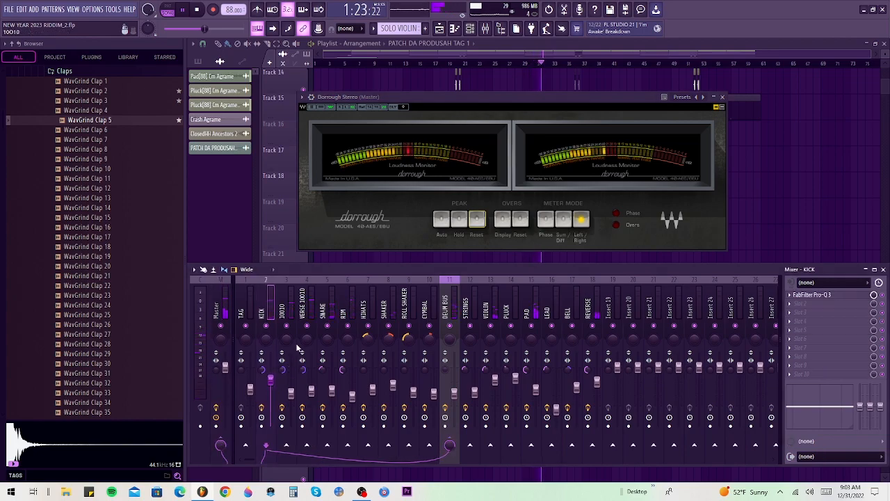
drag(333, 394, 333, 385)
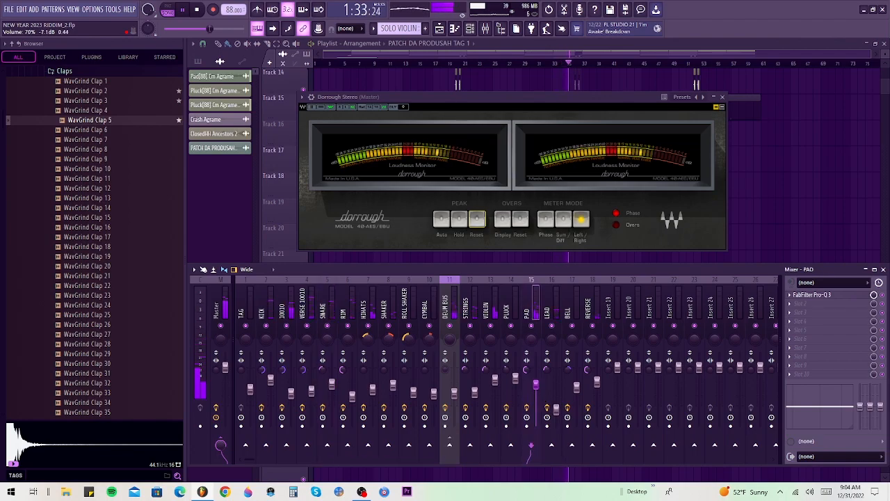
click(556, 410)
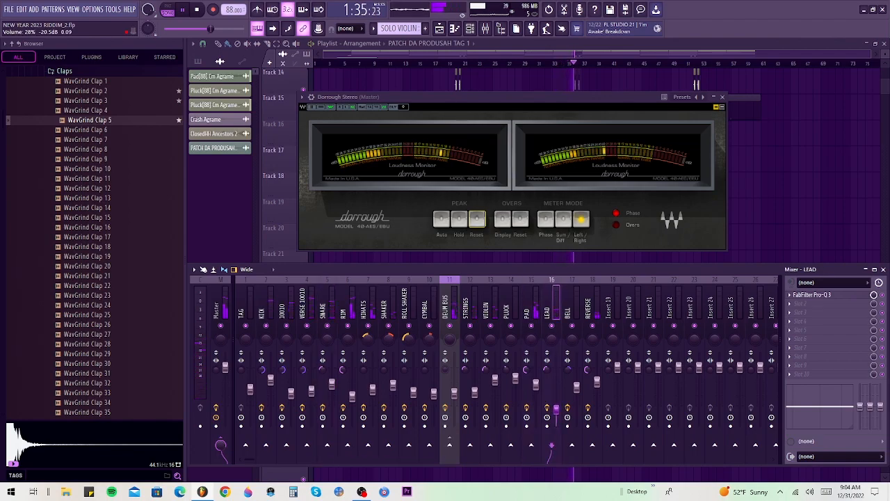
click(597, 379)
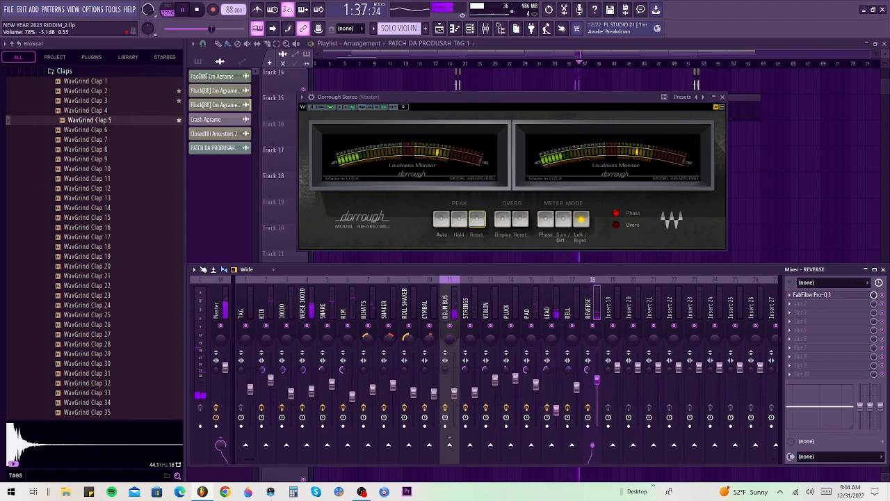
click(494, 379)
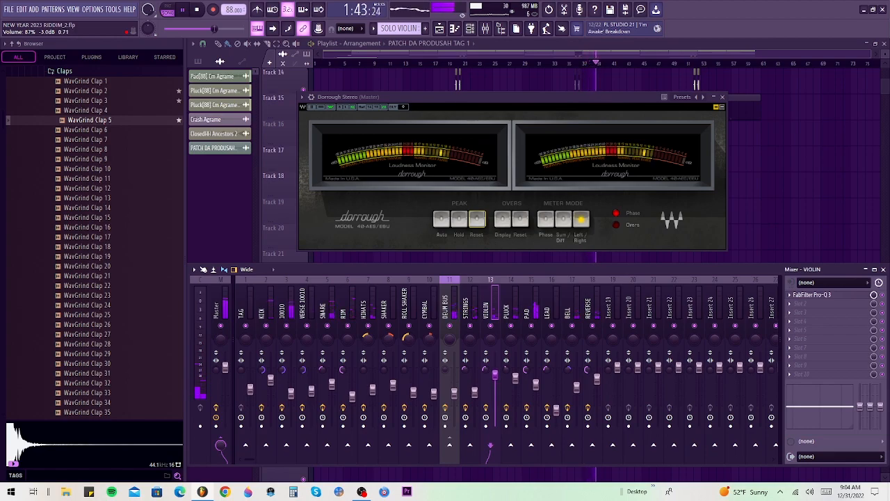
click(475, 391)
drag(474, 388, 474, 382)
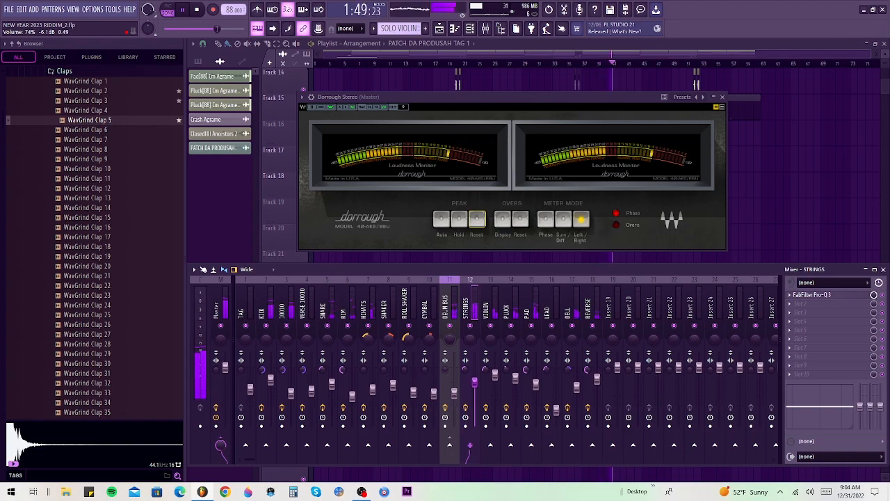
Step: Turn on peak hold in the Dorrough Stereo meter and play the mix from the start to monitor its loudness
click(459, 220)
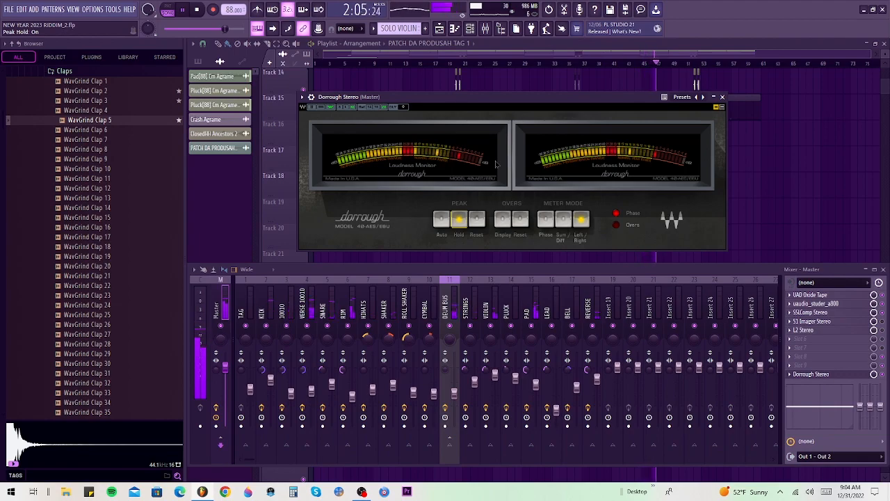
key(space)
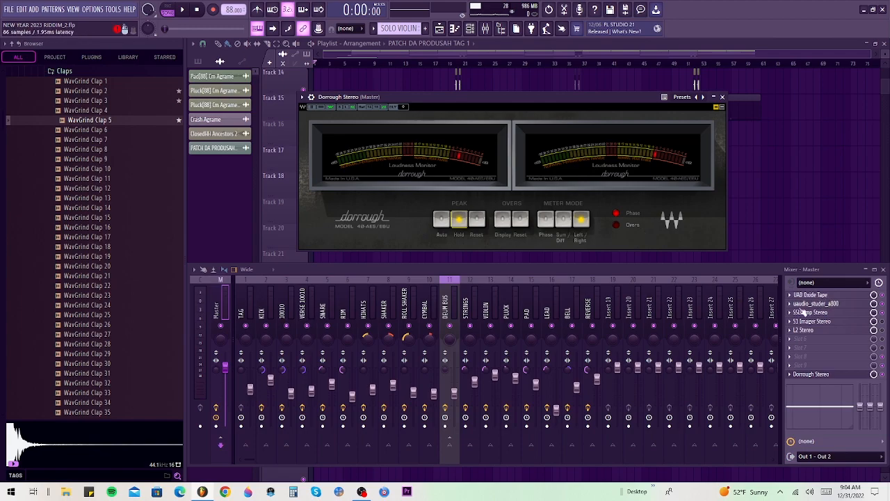
click(246, 308)
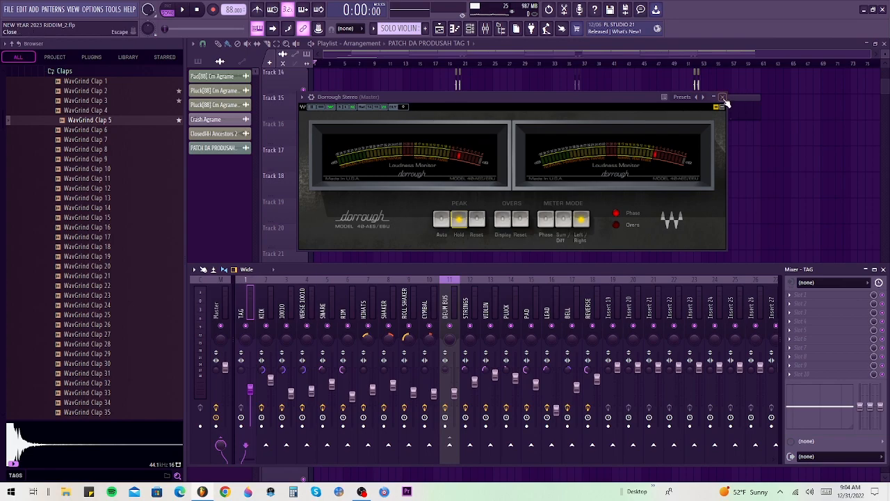
key(space)
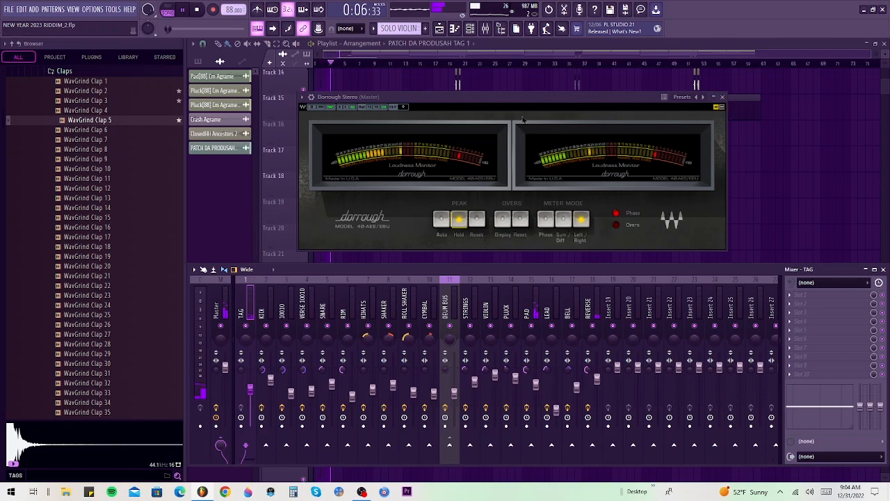
drag(476, 99, 441, 144)
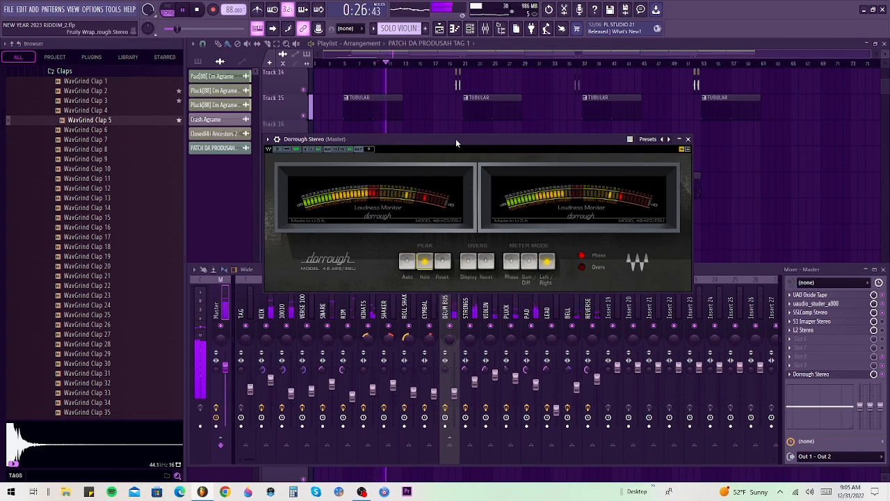
Step: Stop playback, close the Dorrough Stereo meter and hide the mixer
key(space)
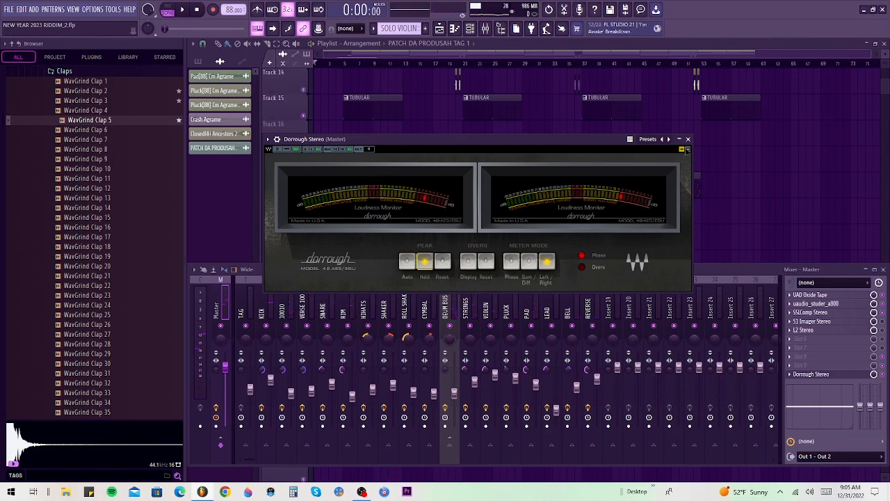
click(688, 140)
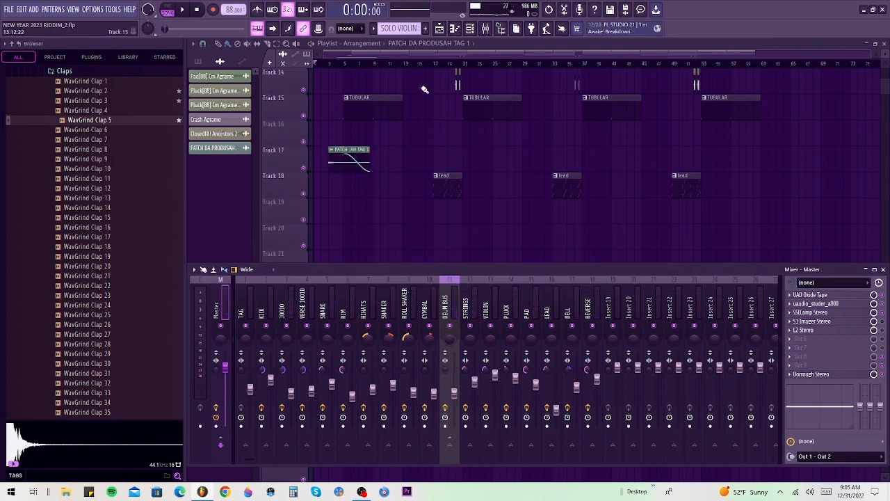
key(F9)
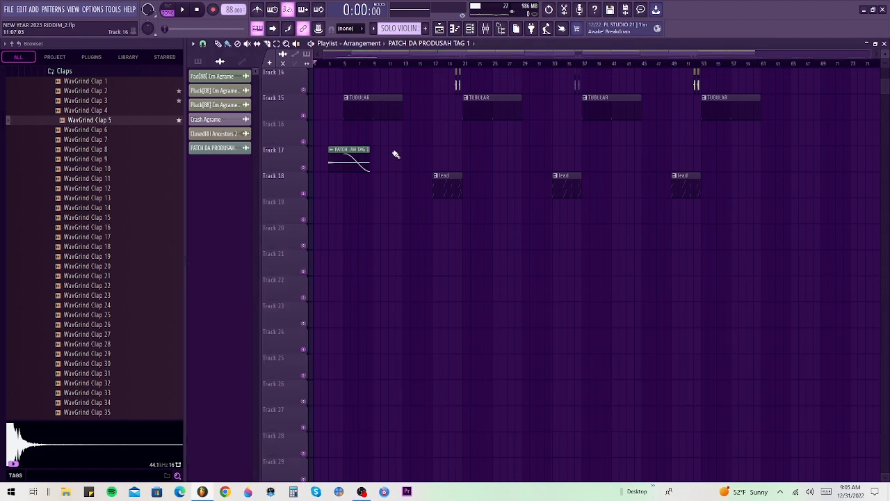